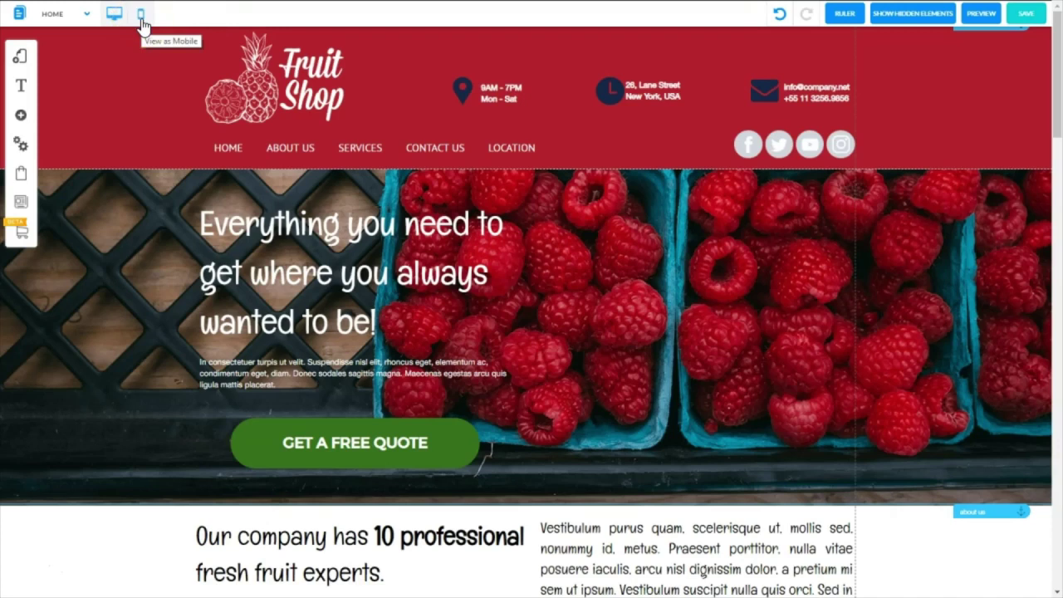
click(130, 19)
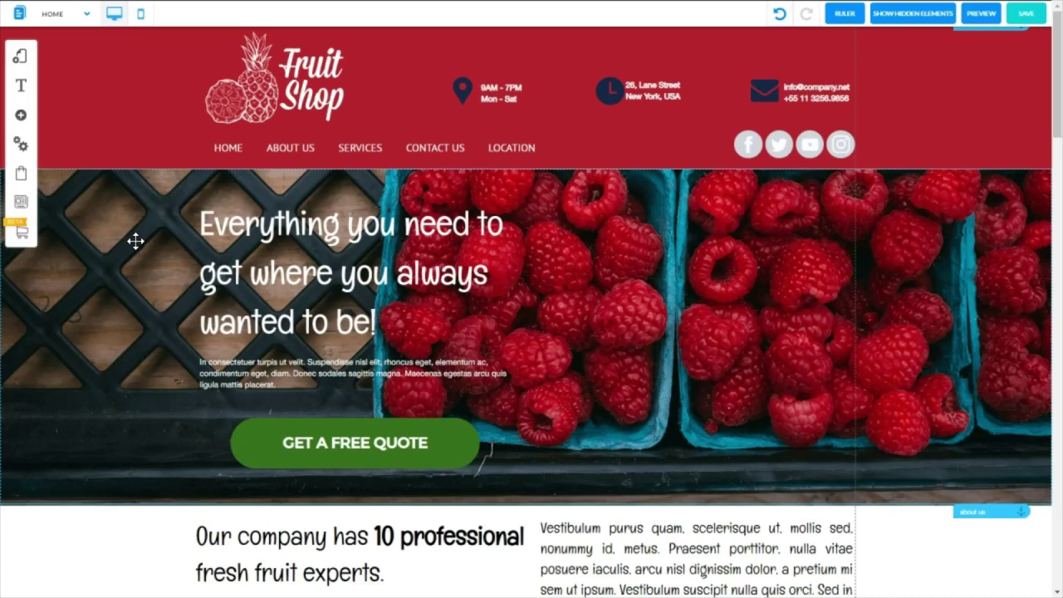
click(147, 238)
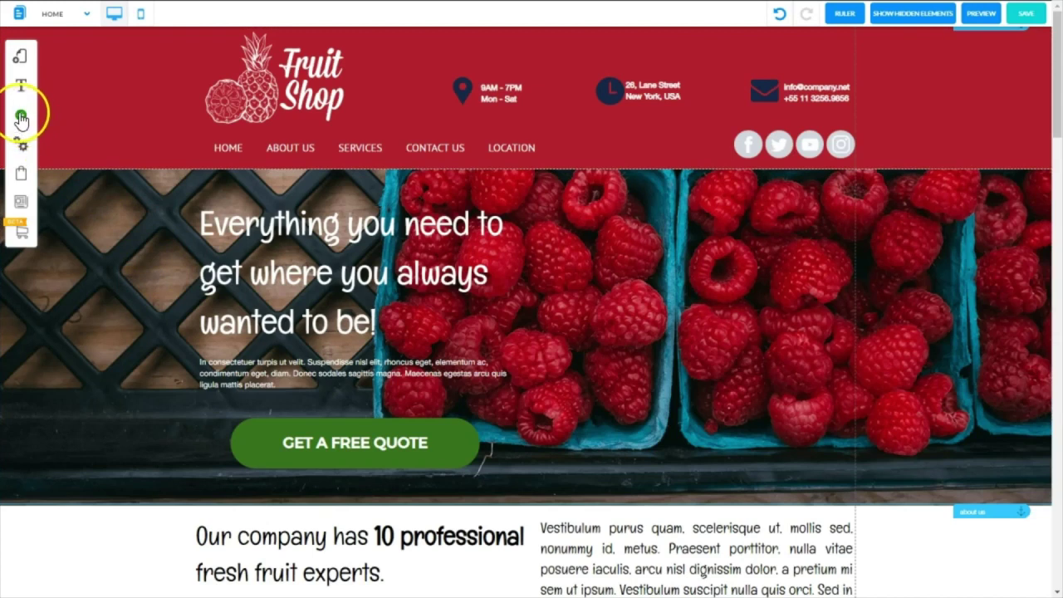
click(139, 17)
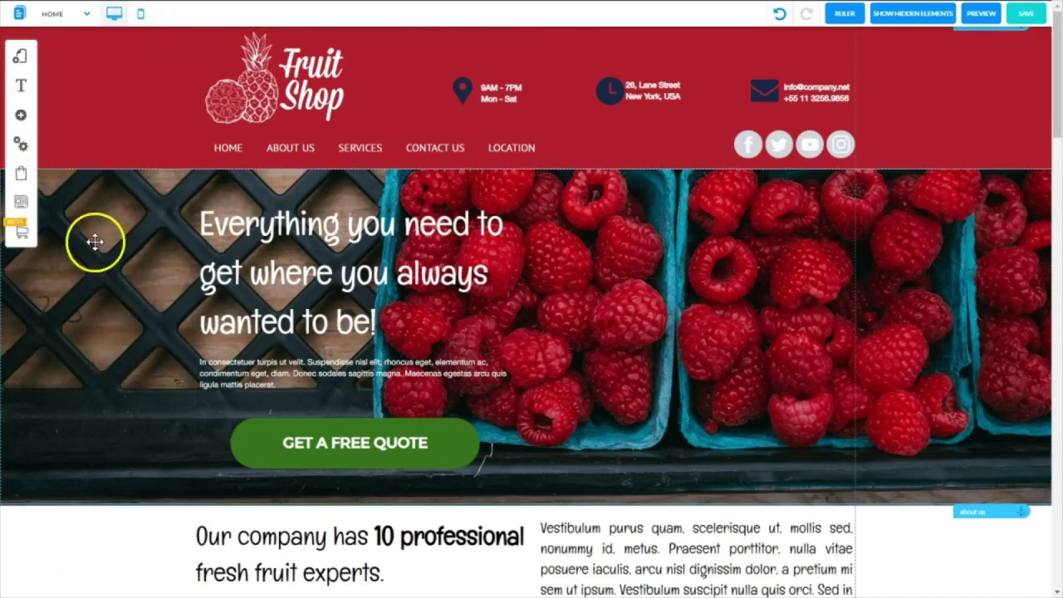
Step: Set the tablet mode setting to Yes in the website settings and save the site changes
click(20, 149)
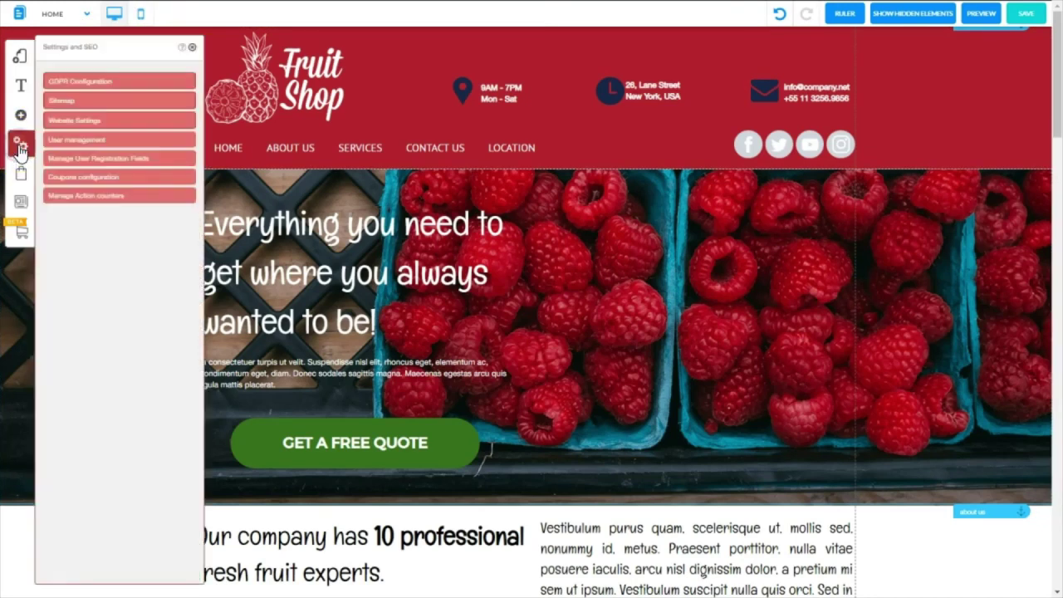
click(60, 123)
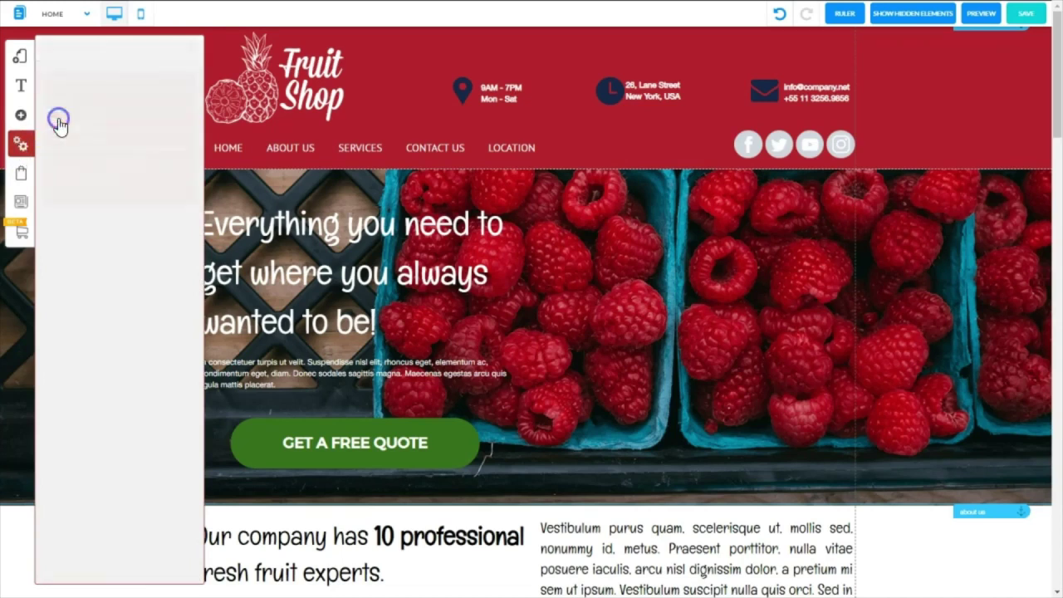
click(88, 135)
click(53, 101)
click(49, 96)
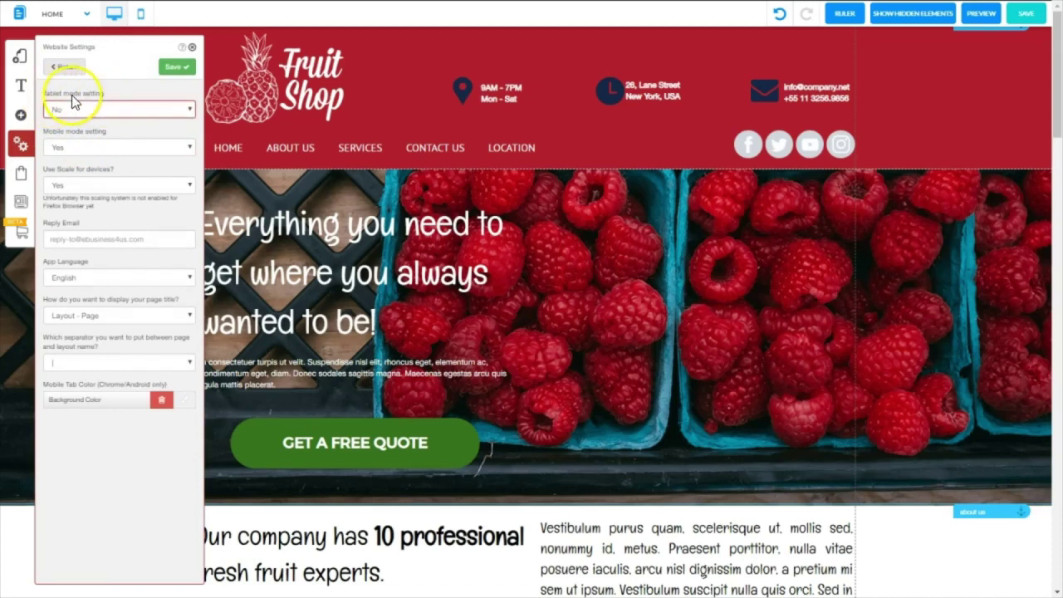
click(73, 105)
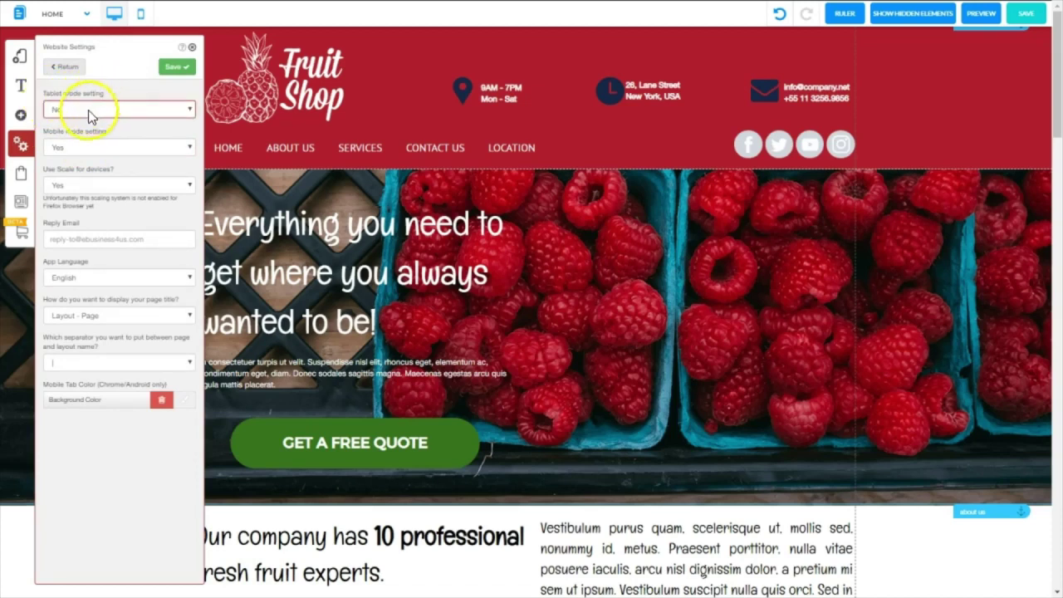
click(190, 109)
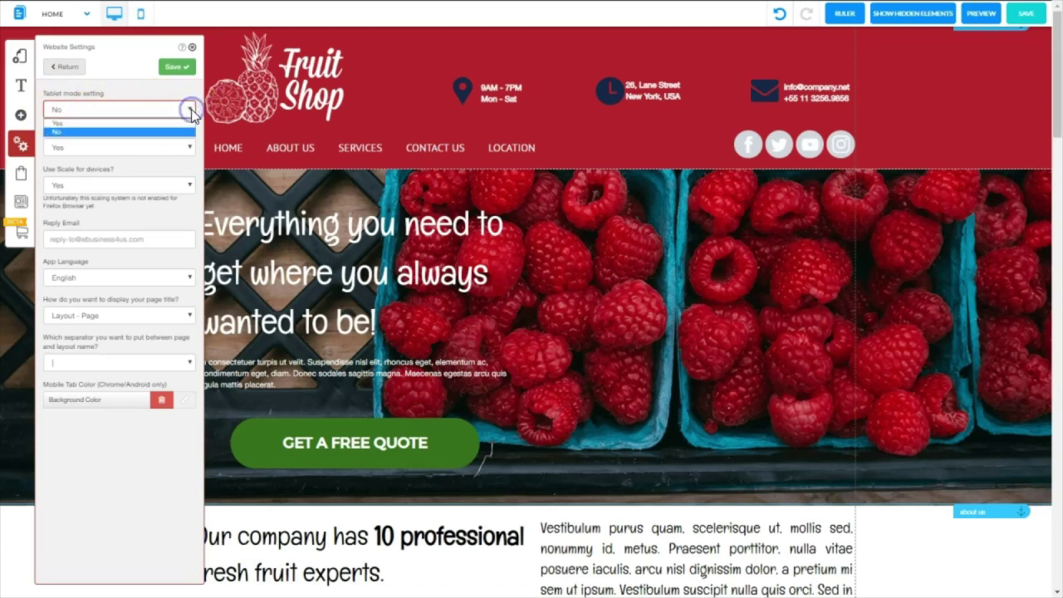
click(165, 123)
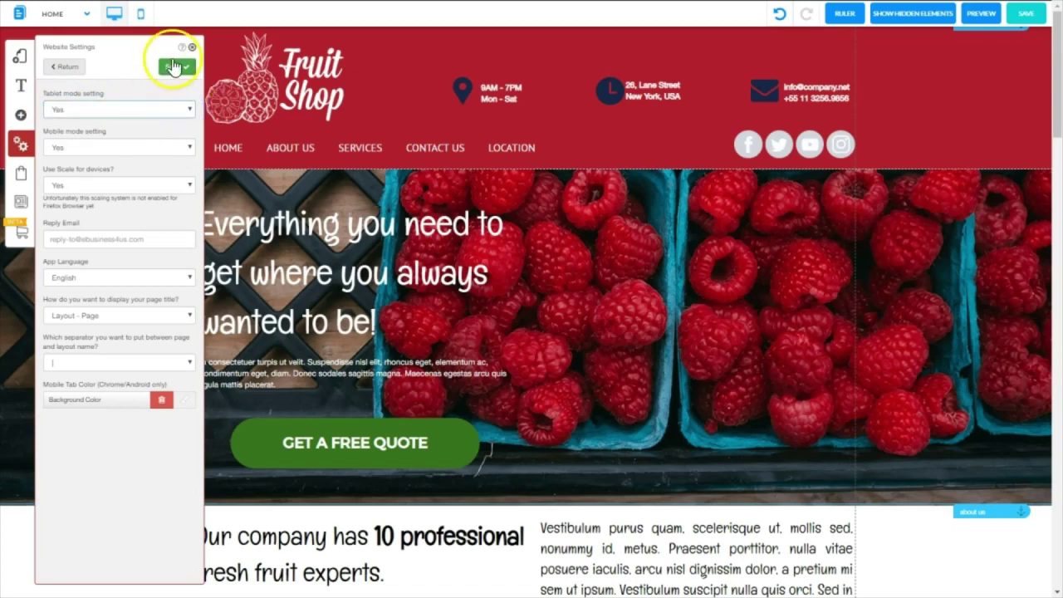
click(172, 66)
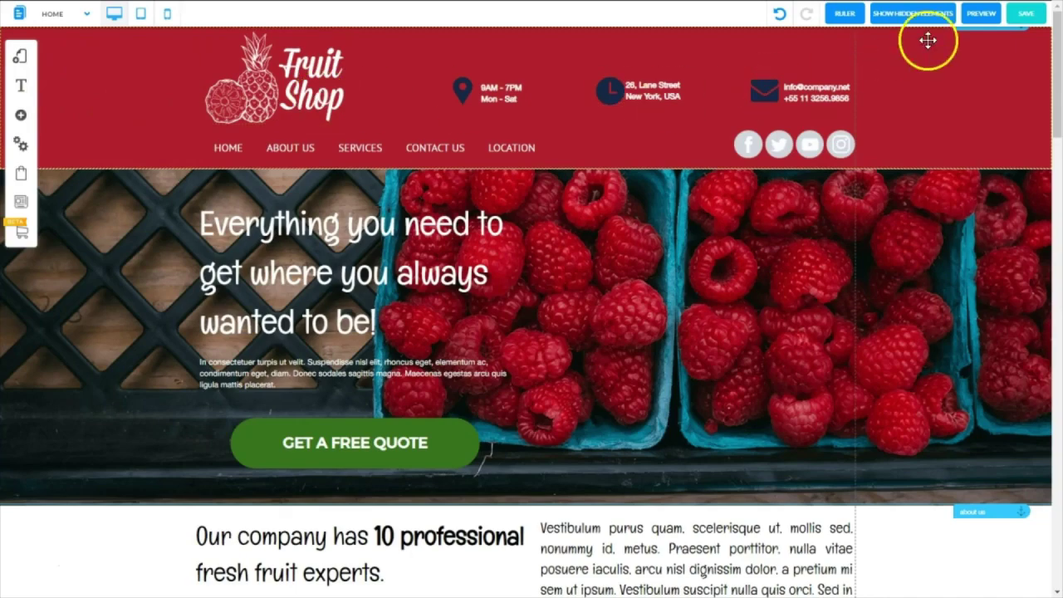
click(1026, 15)
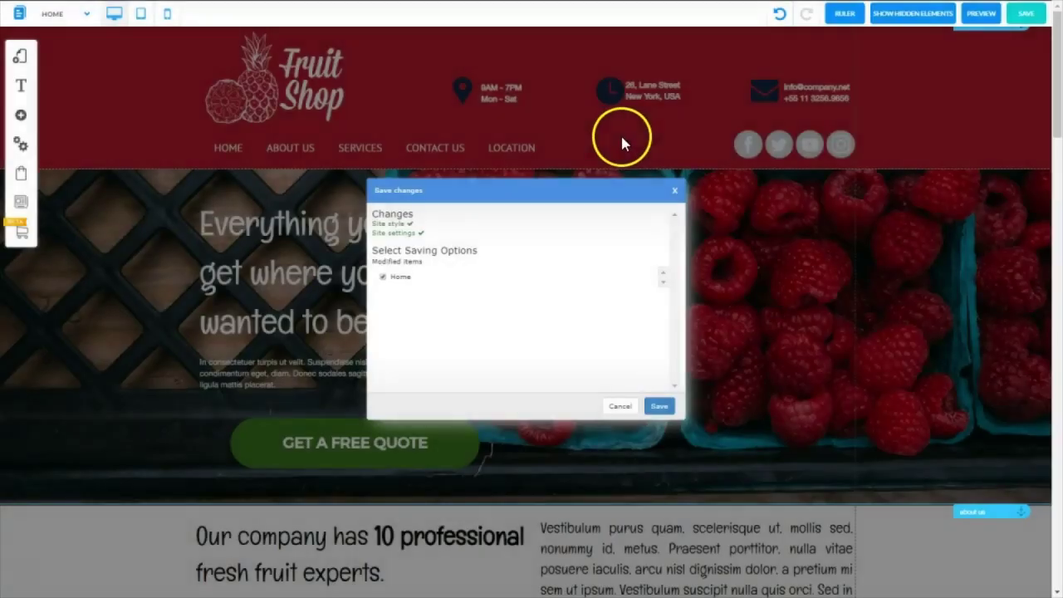
click(623, 139)
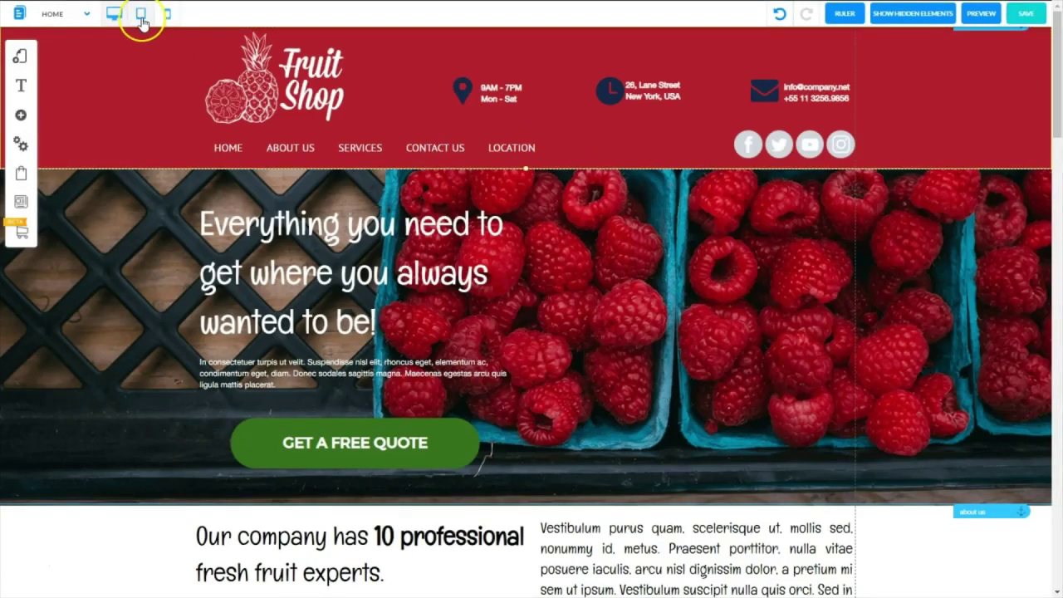
Step: Switch the Home page to tablet view and adjust its content with the Copy Desktop option
click(114, 15)
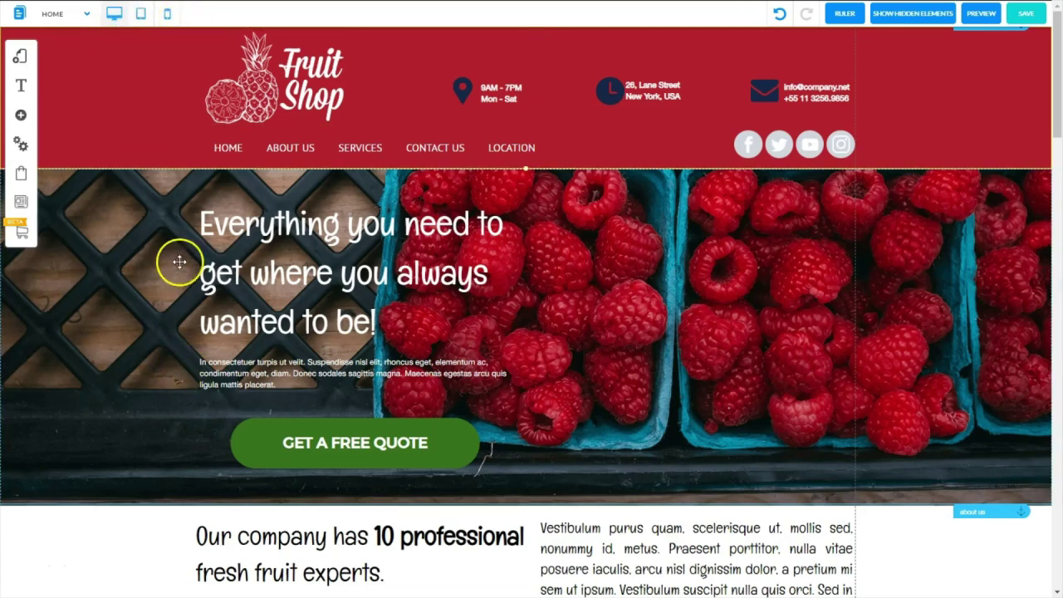
click(143, 17)
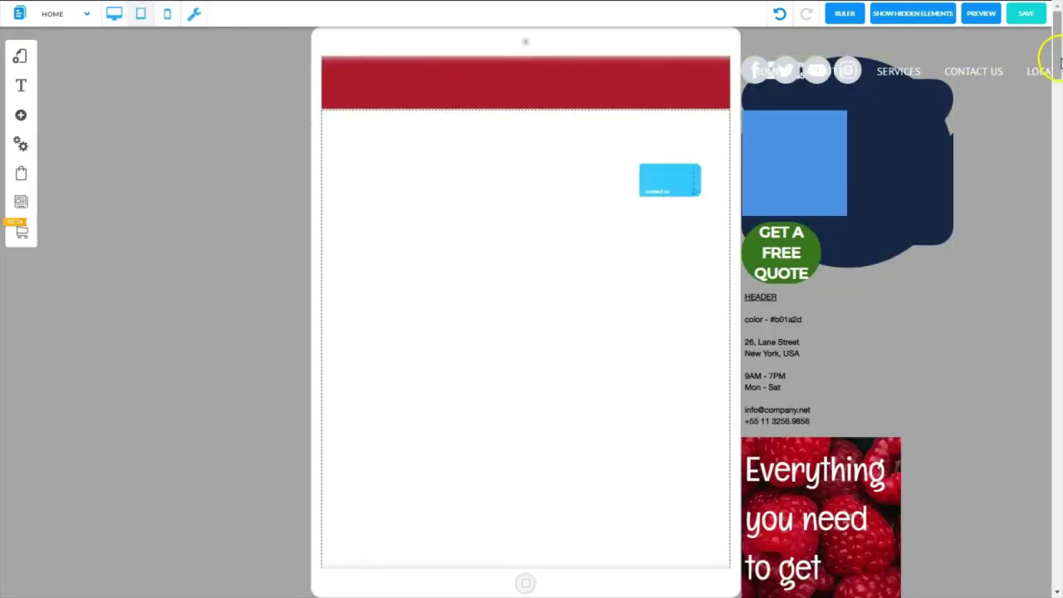
mouse_move(1057, 57)
mouse_down()
mouse_move(1055, 565)
mouse_move(1055, 49)
mouse_up()
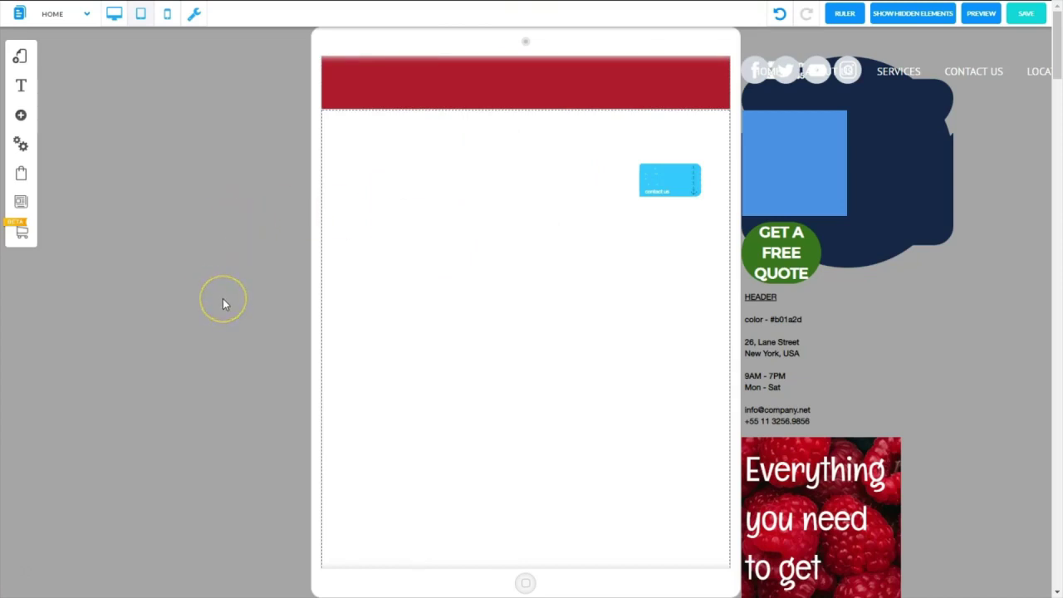
click(193, 17)
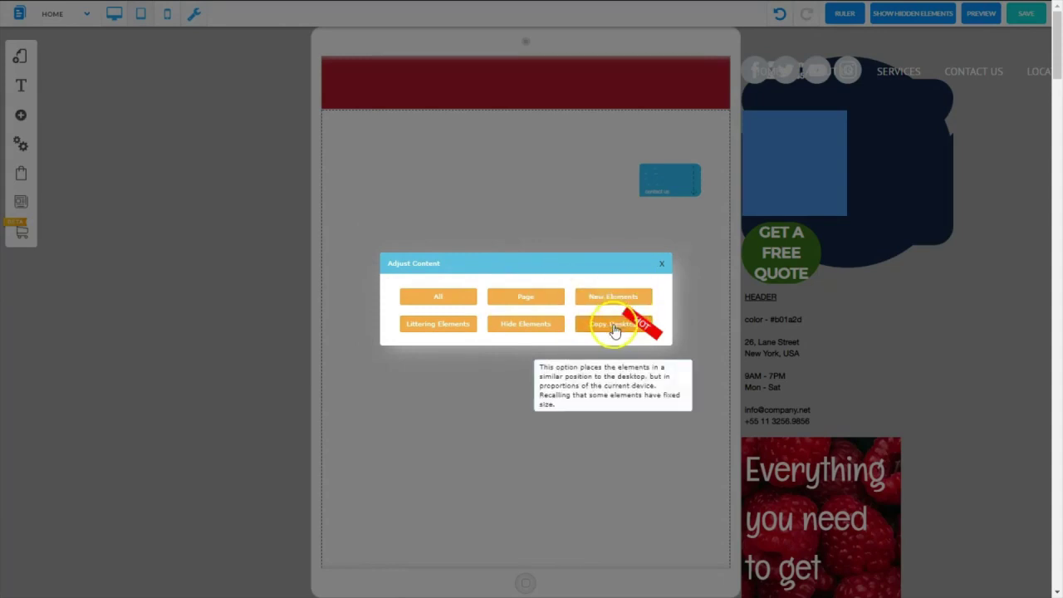
mouse_move(644, 331)
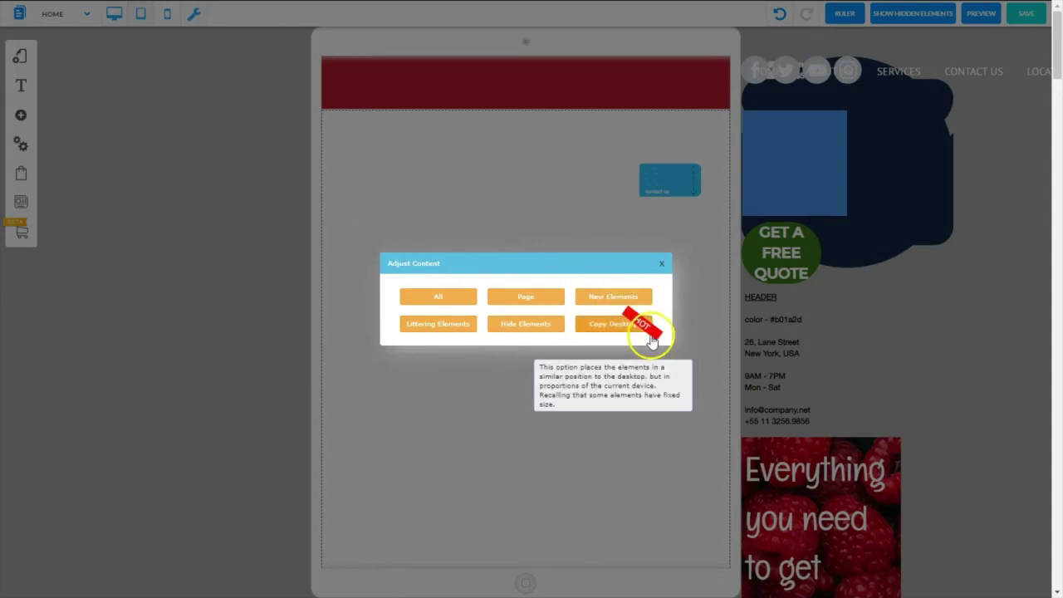
click(604, 326)
click(604, 326)
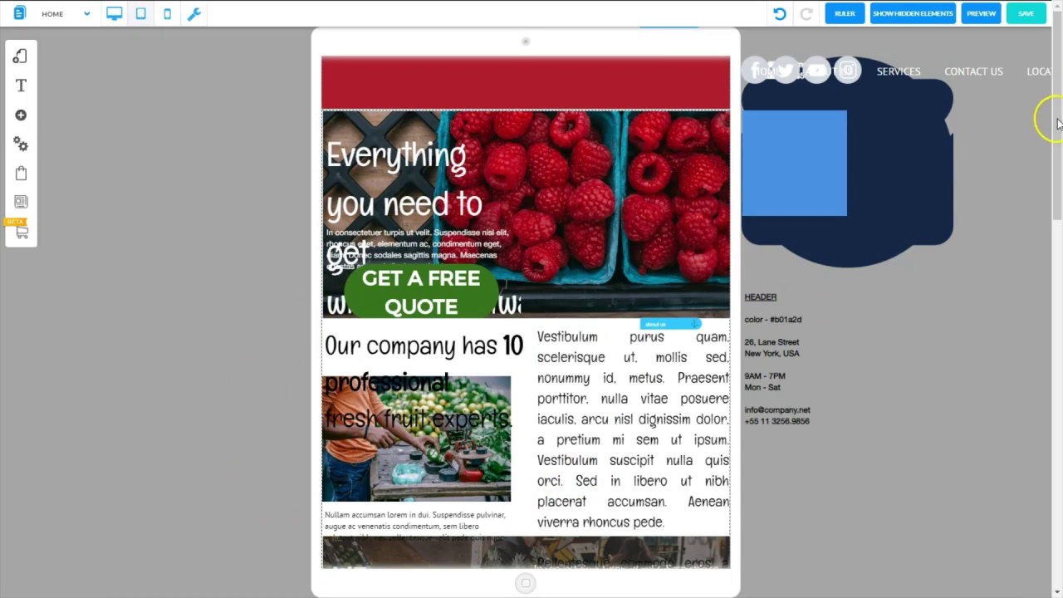
Step: Remove the blue square and the HEADER notes text block lying outside the tablet frame
drag(1058, 123, 1057, 490)
scroll(589, 123, up, 15)
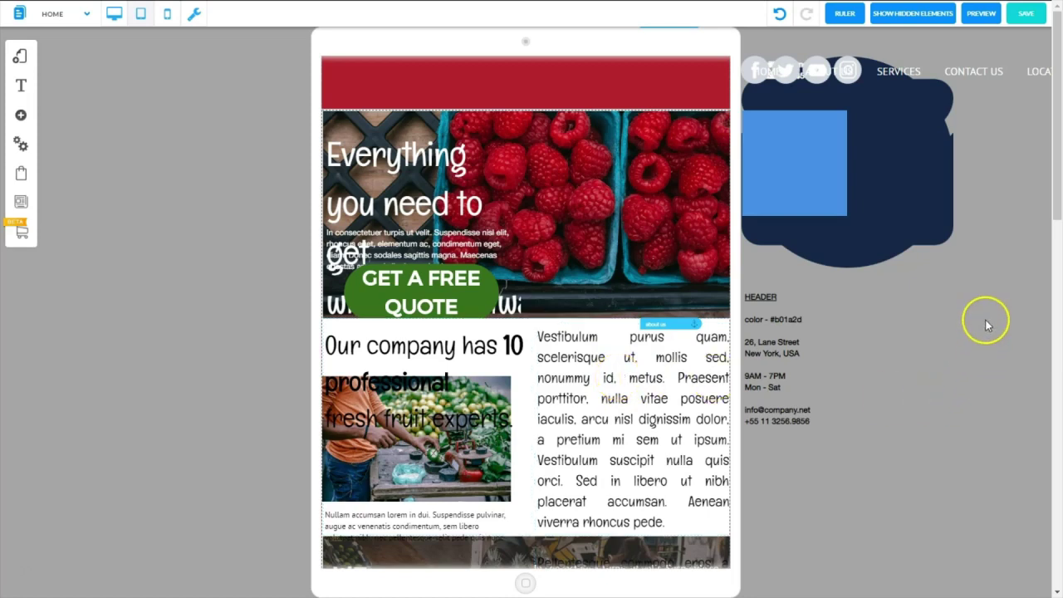
click(785, 161)
drag(818, 184, 933, 411)
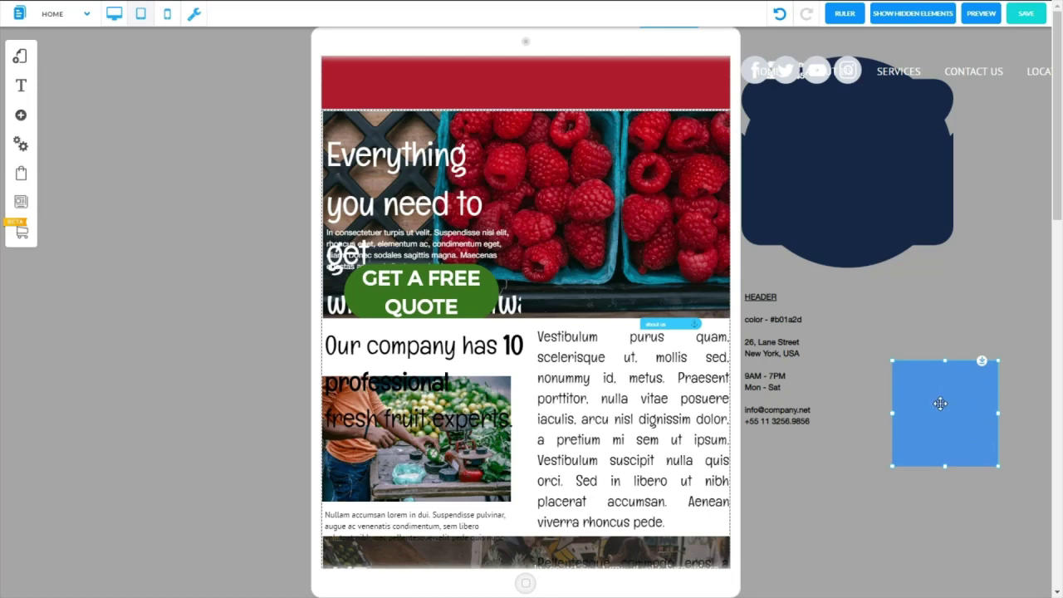
double_click(940, 404)
click(475, 317)
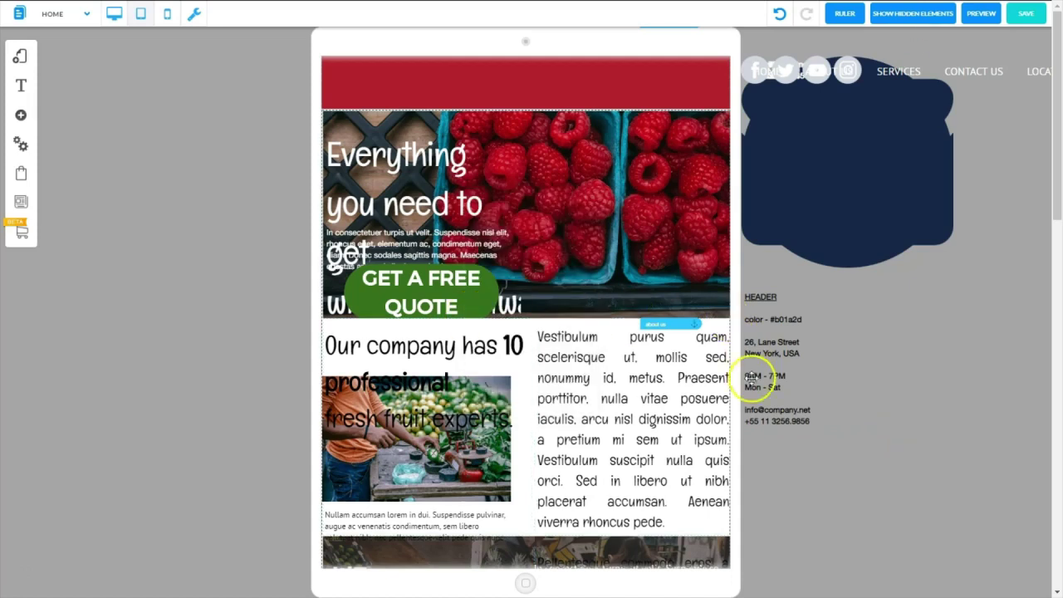
drag(757, 359, 793, 353)
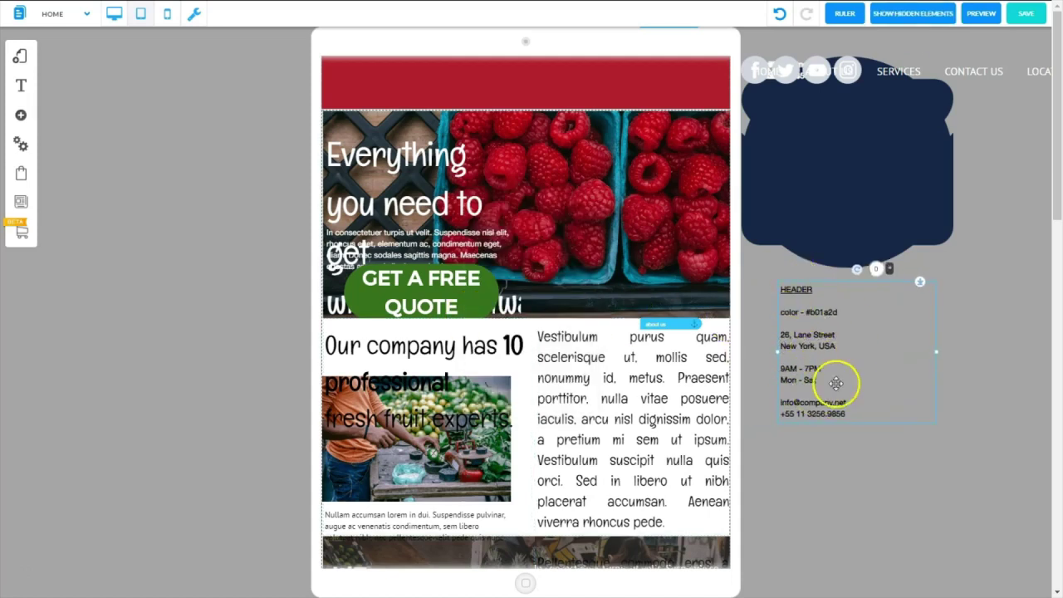
right_click(806, 322)
Step: Spread out the stacked dark icons, logo, navigation menu, social icons and contact texts beside the tablet frame
drag(778, 324, 928, 373)
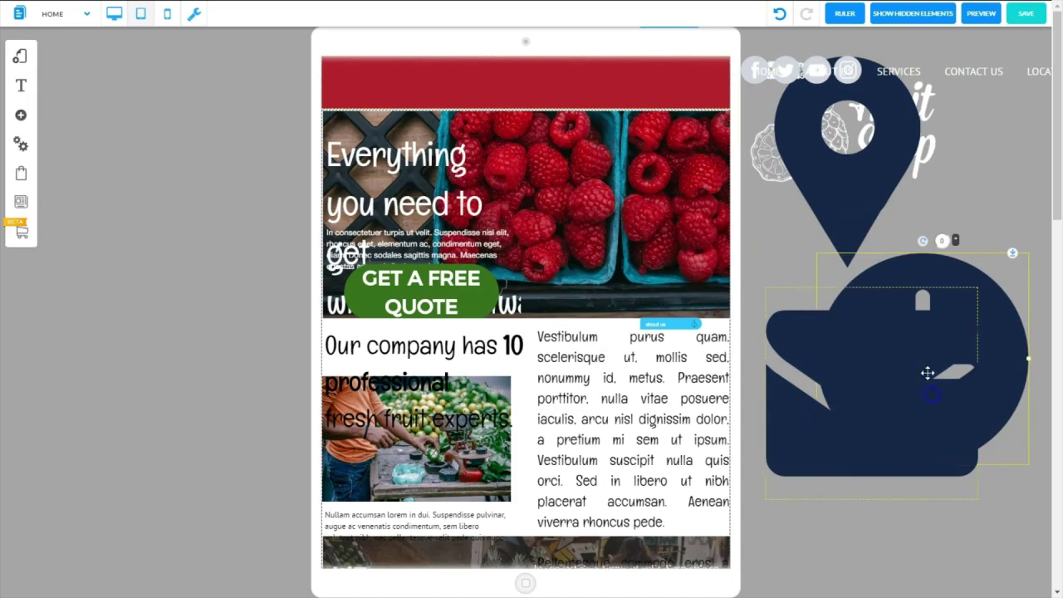
drag(859, 199, 921, 530)
drag(836, 133, 855, 247)
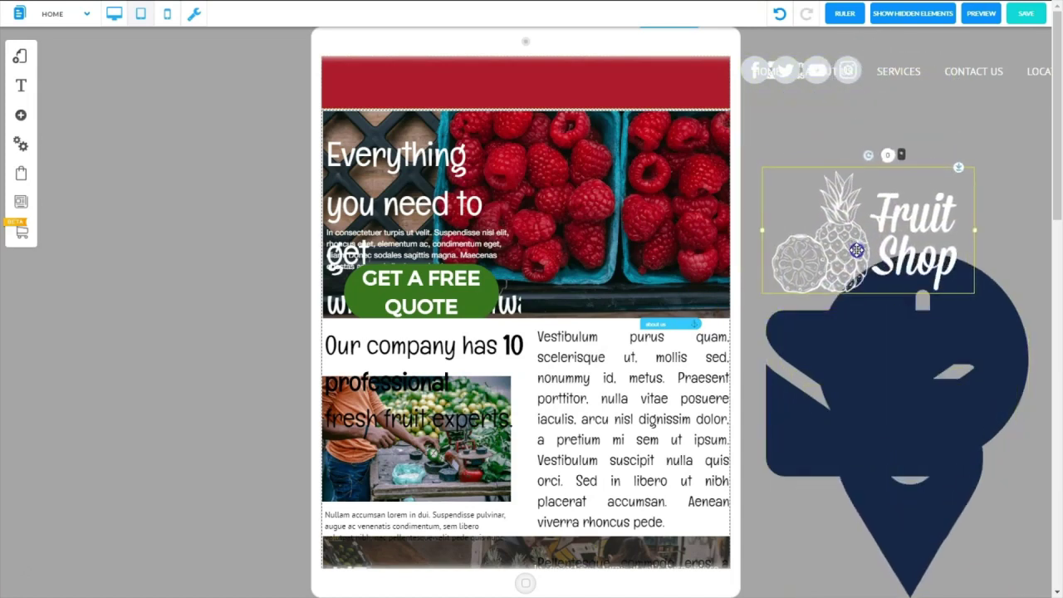
click(827, 137)
drag(785, 68, 890, 88)
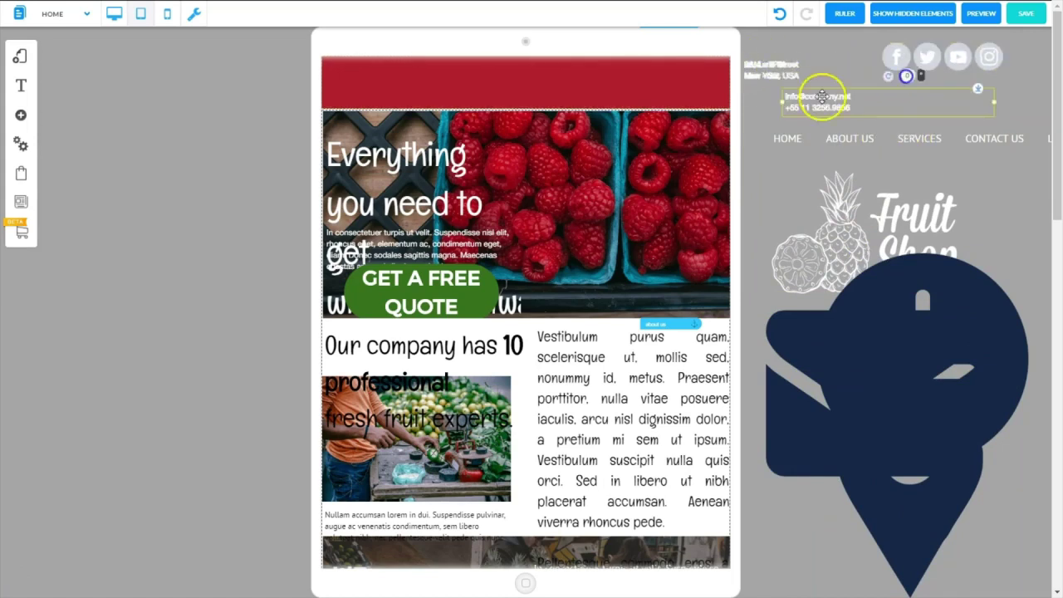
drag(775, 69, 870, 98)
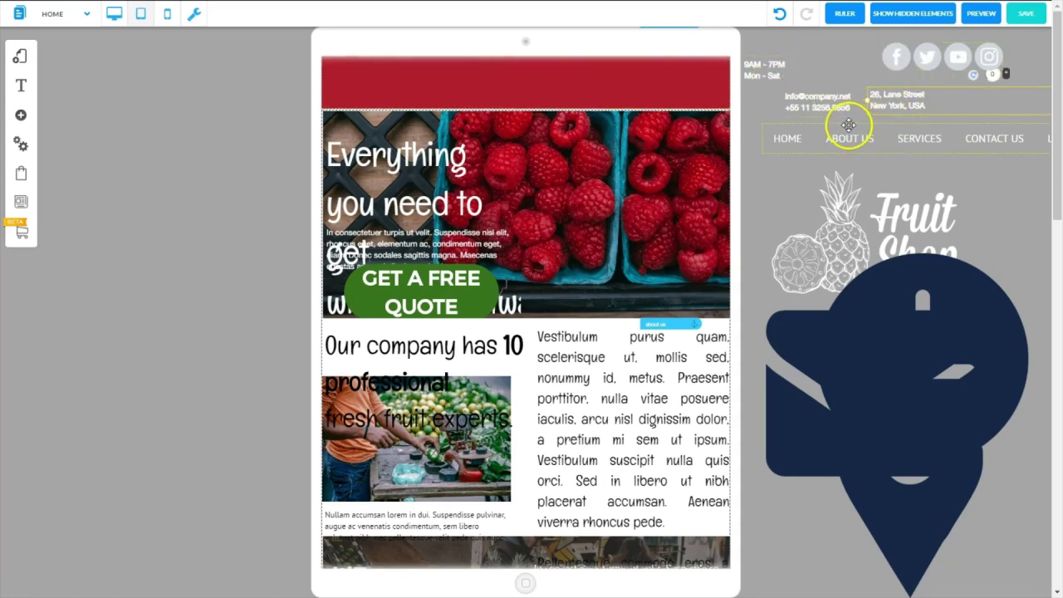
Step: Move the raspberry banner section further down the page and increase the red header's height
click(539, 118)
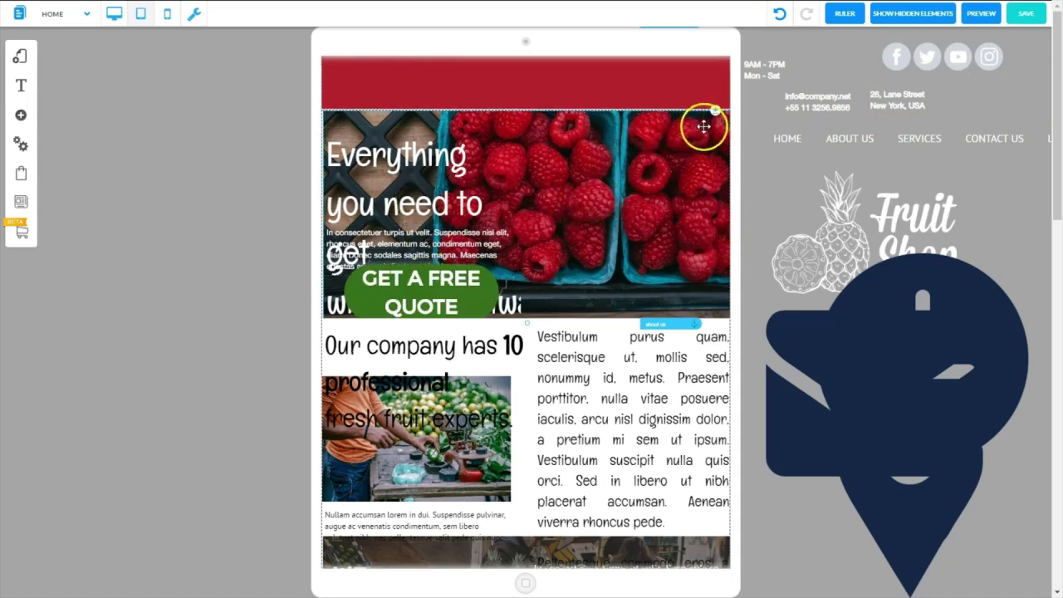
drag(715, 109, 525, 76)
drag(526, 114, 518, 147)
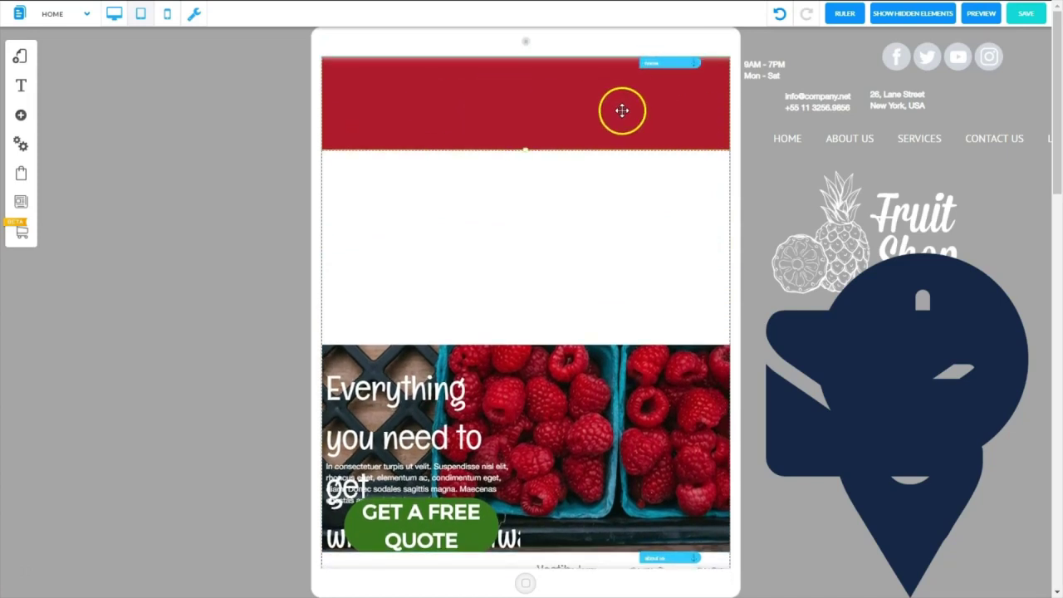
Step: Shrink the Fruit Shop logo and arrange it in the red header with the navigation menu and social icons
click(875, 211)
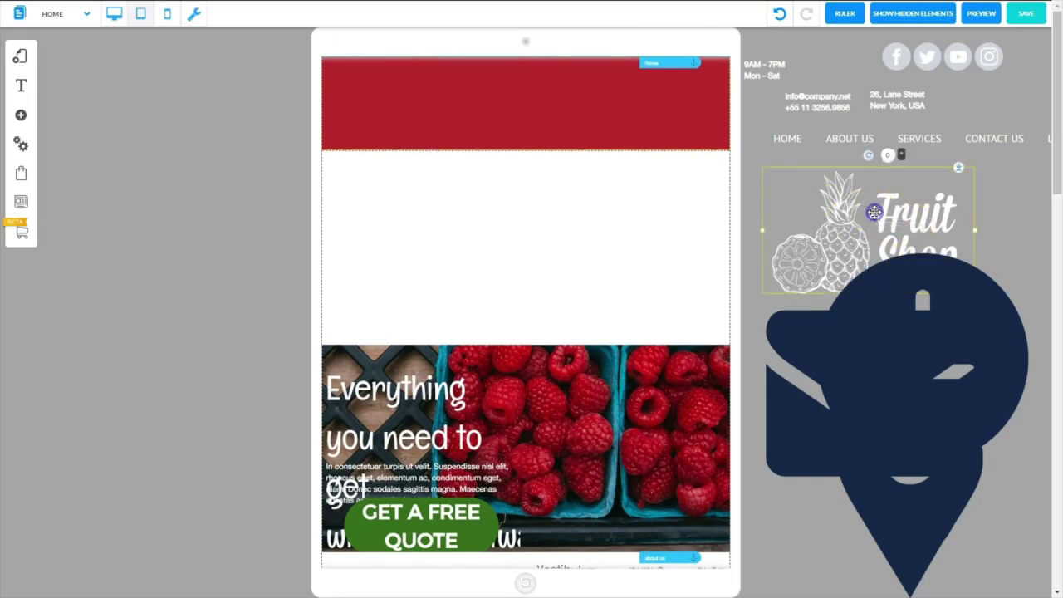
drag(977, 236, 391, 98)
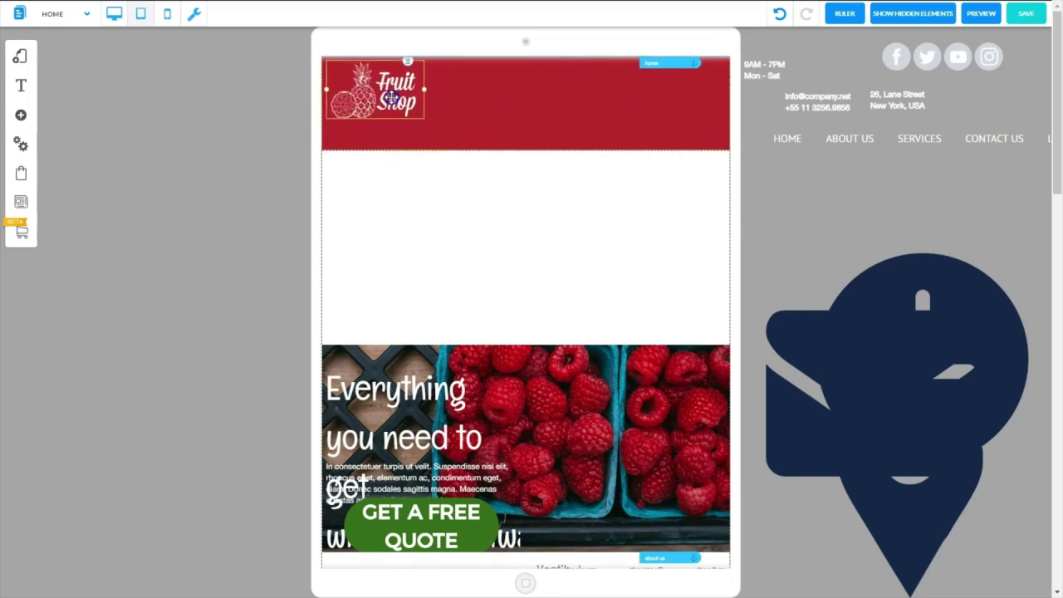
drag(836, 135, 468, 134)
drag(900, 57, 621, 102)
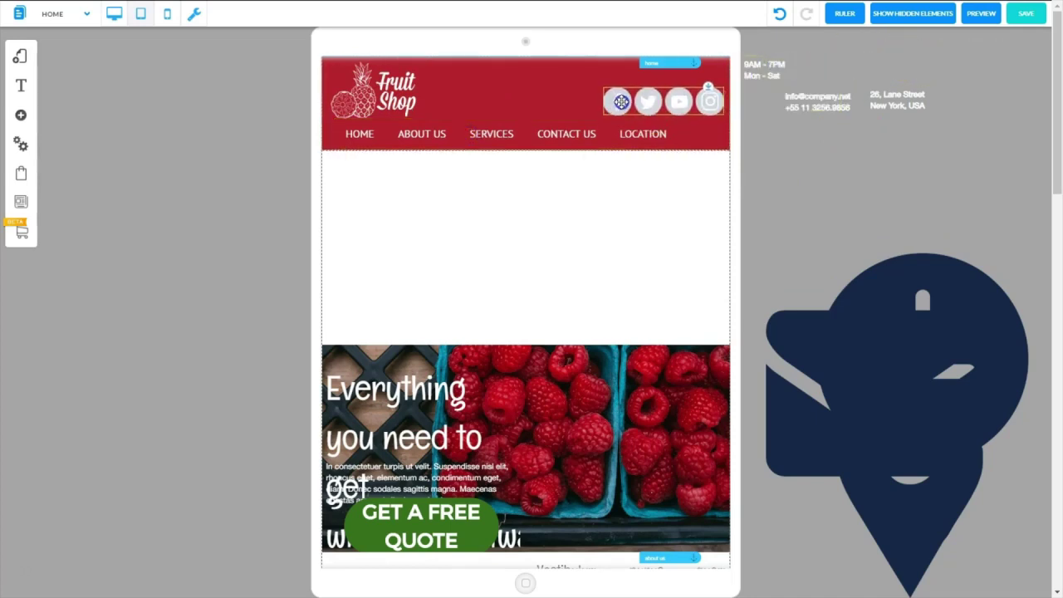
Step: Place the contact details, address and opening hours texts in the header between the logo and the social icons
drag(821, 108, 469, 89)
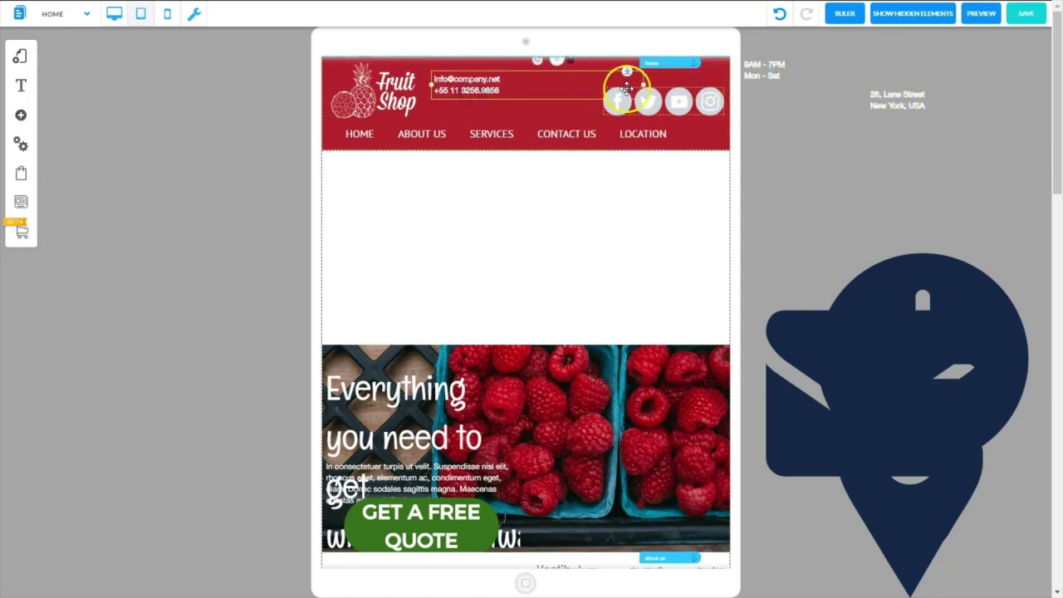
drag(878, 101, 770, 108)
drag(961, 107, 571, 79)
click(826, 94)
drag(805, 96, 524, 139)
Step: Nudge the logo toward the header's left corner and move the navigation menu up beneath it
drag(391, 103, 387, 99)
click(451, 136)
drag(451, 135, 704, 136)
click(534, 160)
drag(529, 158, 536, 115)
Step: Extend the red header further down and move the home anchor back to the header's top edge
click(528, 149)
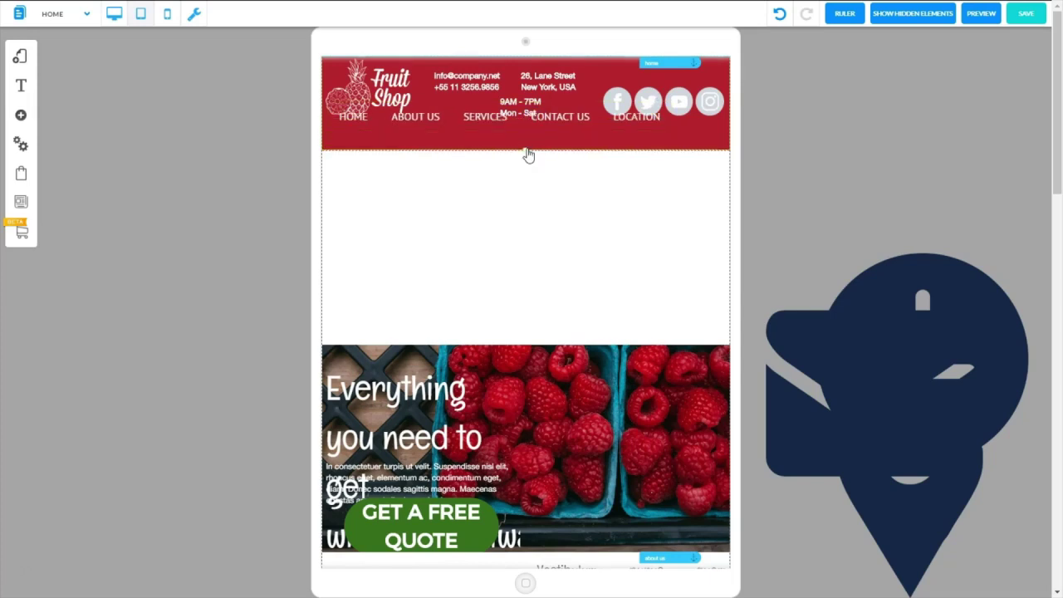
drag(529, 155, 527, 178)
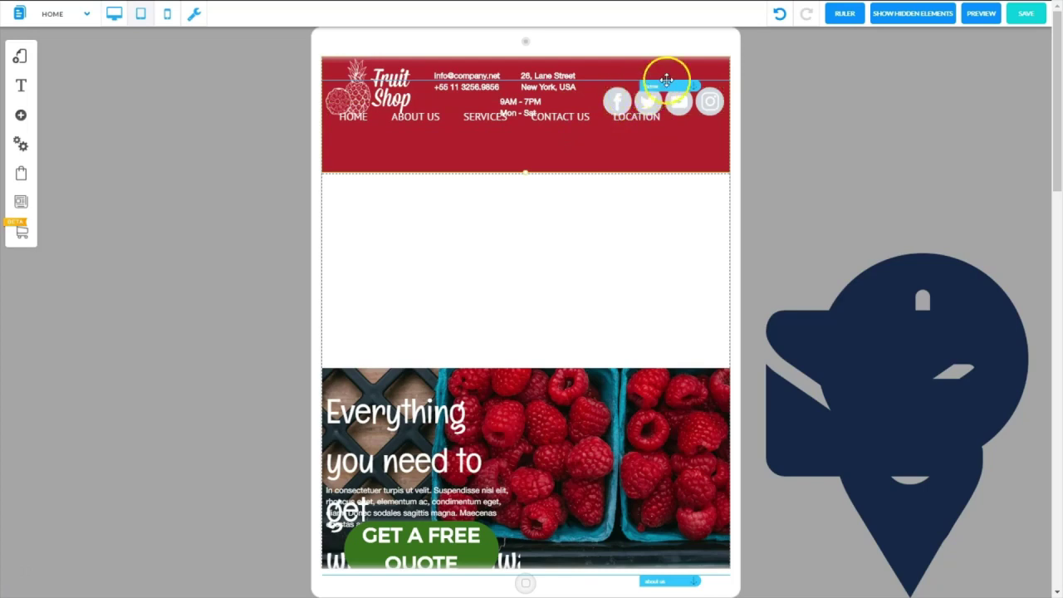
drag(669, 82, 672, 62)
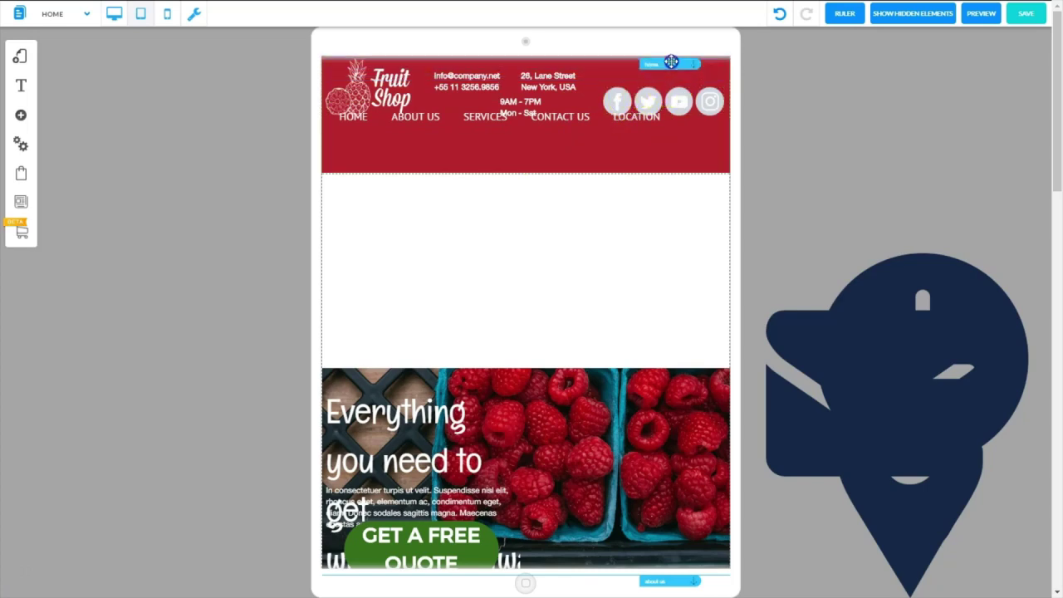
Step: Move the navigation menu to the header's lower edge, the social icons above it, and the address and opening hours toward the header's right side
drag(565, 117, 557, 159)
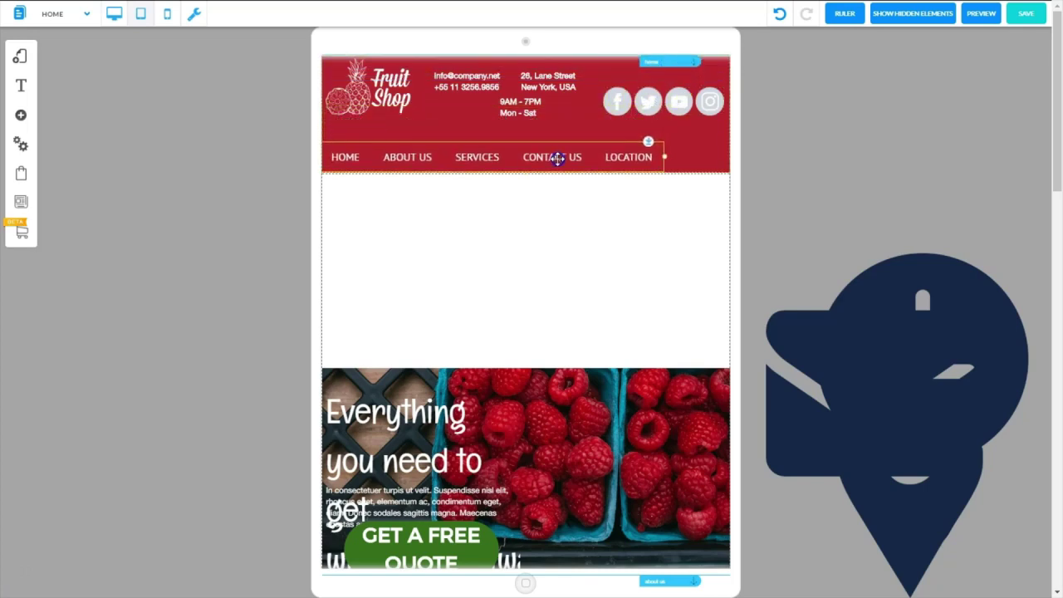
click(546, 80)
drag(634, 105, 418, 134)
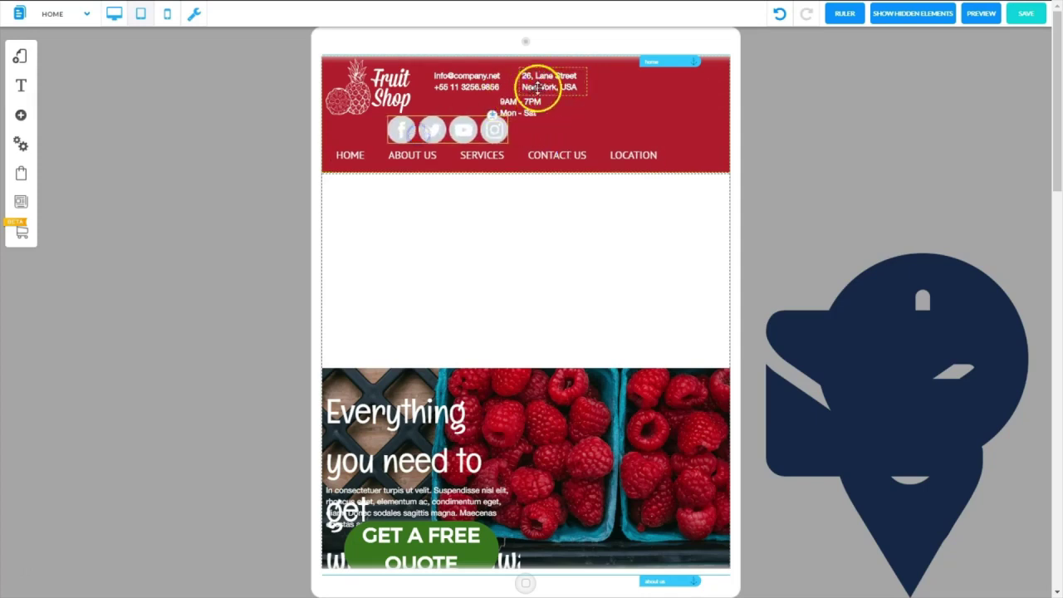
drag(550, 78, 614, 79)
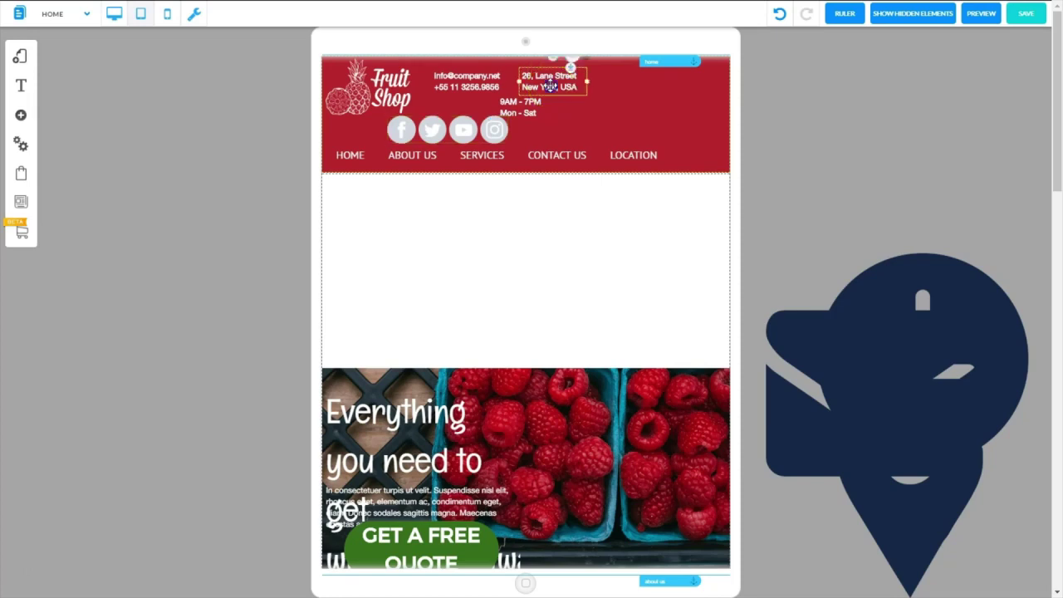
drag(520, 107, 671, 113)
Step: Shrink the envelope icon and place it beside the contact details in the header's upper right corner
click(919, 330)
drag(918, 325, 933, 108)
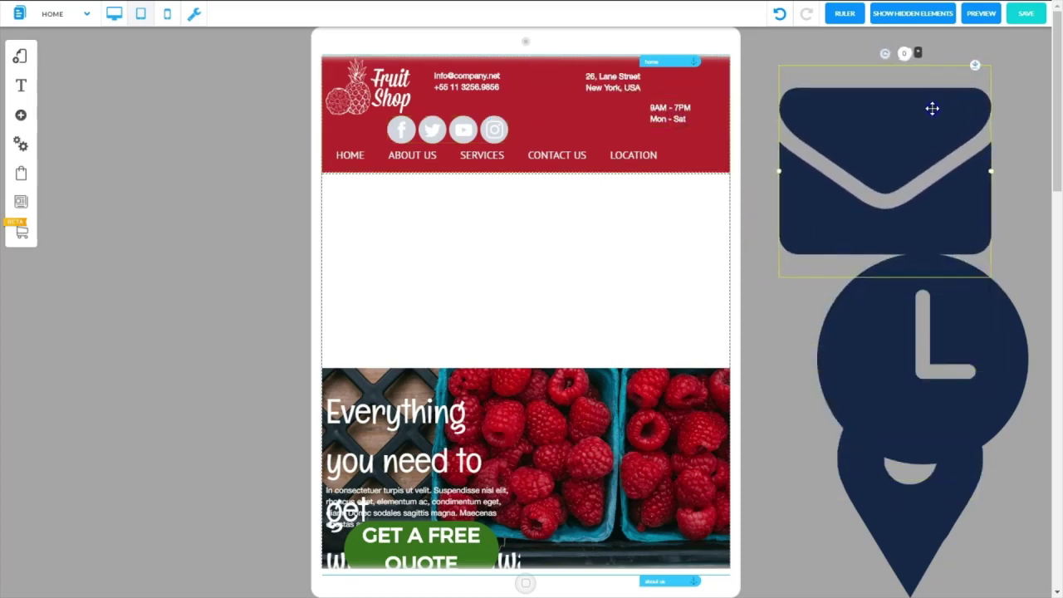
drag(776, 172, 538, 81)
drag(694, 113, 630, 130)
drag(488, 85, 680, 83)
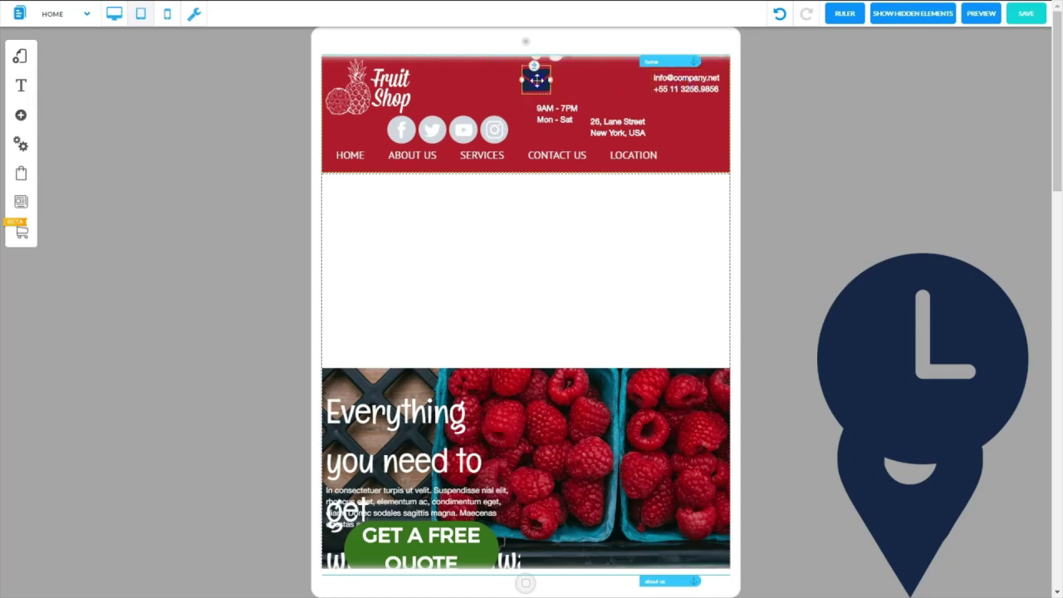
drag(536, 80, 637, 83)
Step: Place the opening hours left of the envelope icon and put the shrunken map pin icon in front of them
click(618, 126)
click(563, 118)
drag(563, 119, 589, 90)
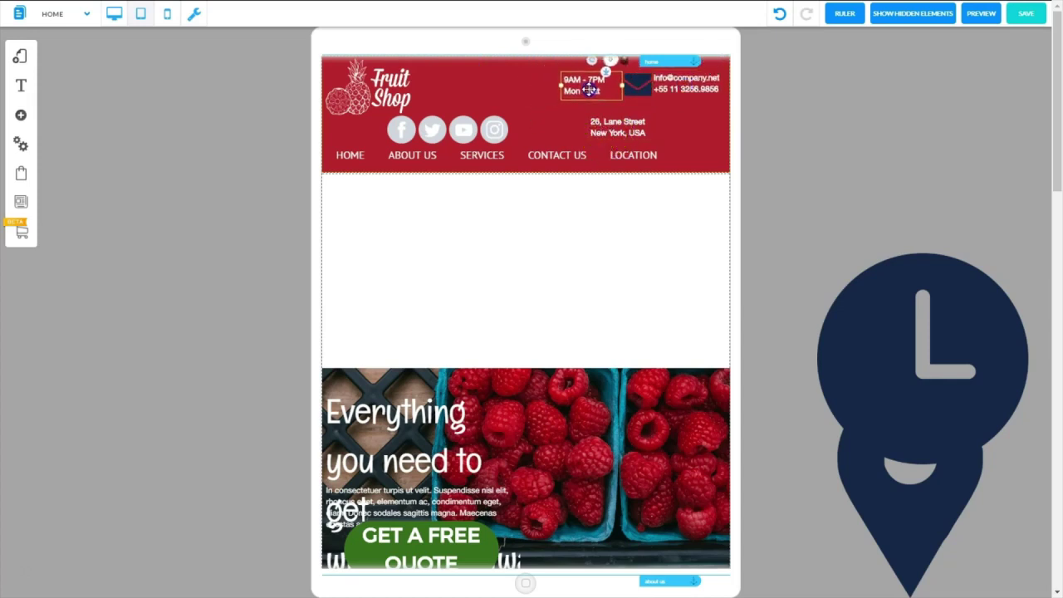
drag(891, 548, 869, 375)
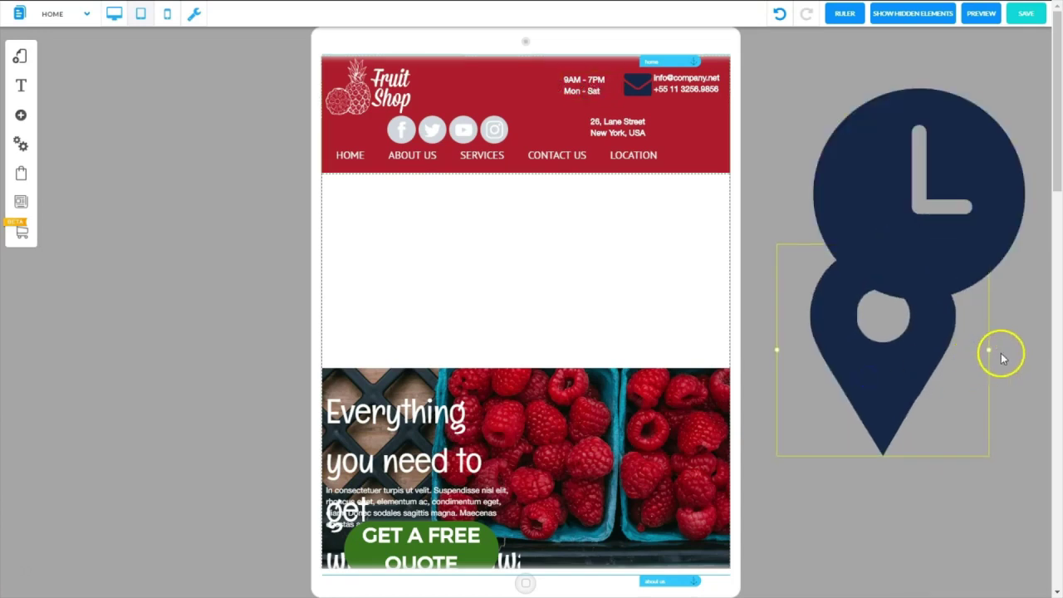
drag(986, 352, 813, 308)
click(794, 261)
drag(793, 254, 546, 79)
Step: Move the address text between the logo and the map pin, and place the shrunken clock icon in front of it
click(625, 134)
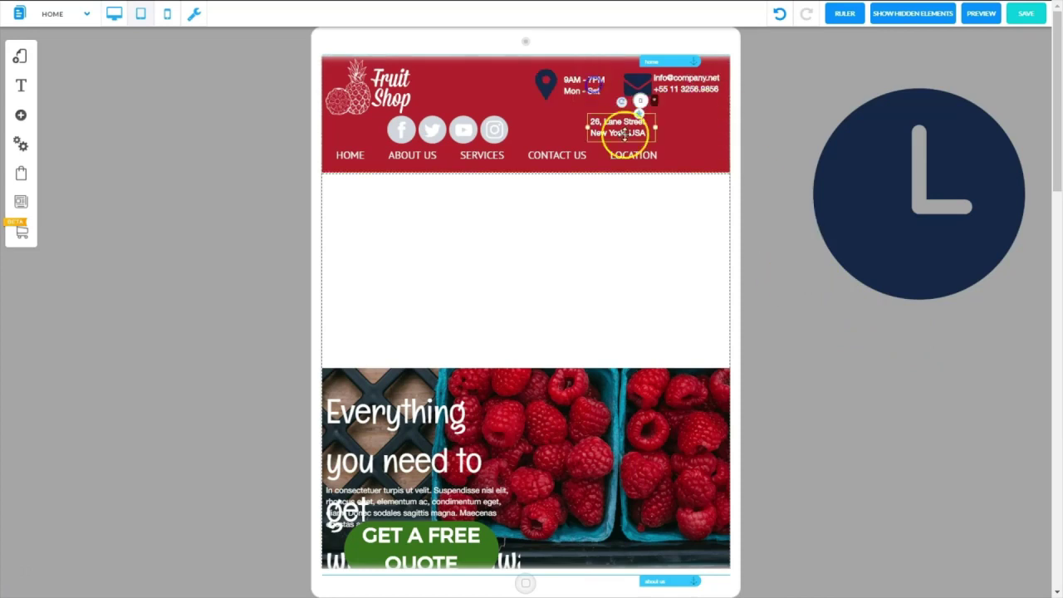
drag(624, 134, 496, 94)
click(1027, 197)
drag(1028, 196, 846, 169)
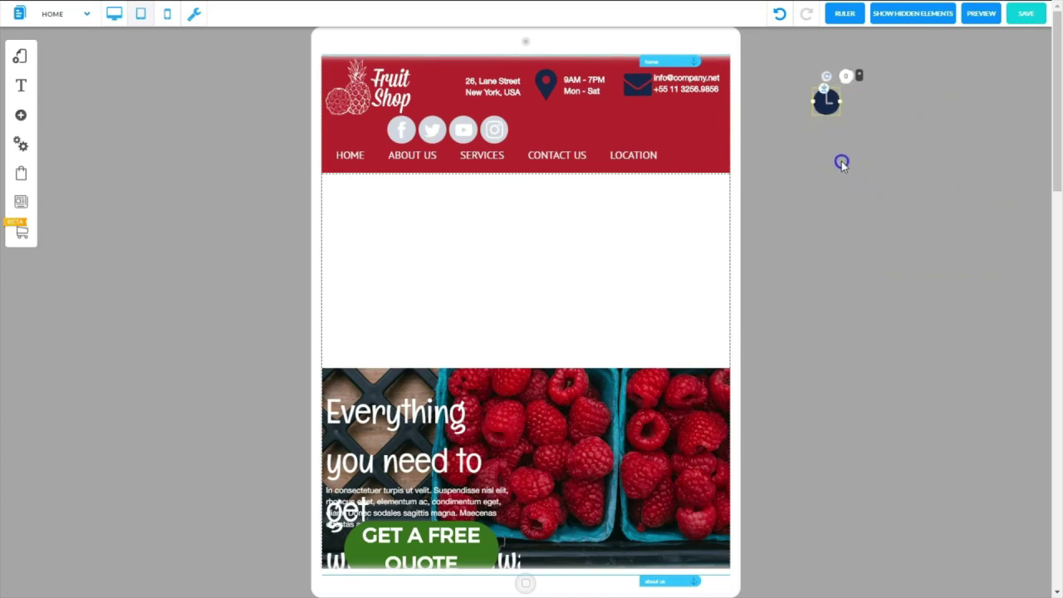
drag(826, 100, 446, 85)
Step: Adjust the spacing of the header icons and texts, enlarge the logo, and center the social icons beneath the contact row
click(541, 83)
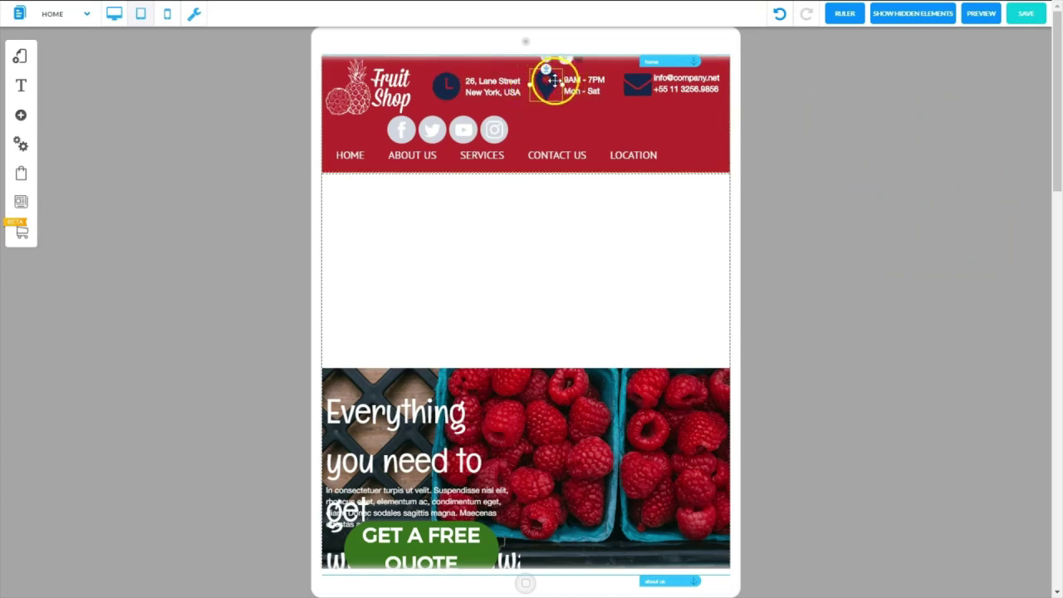
click(682, 90)
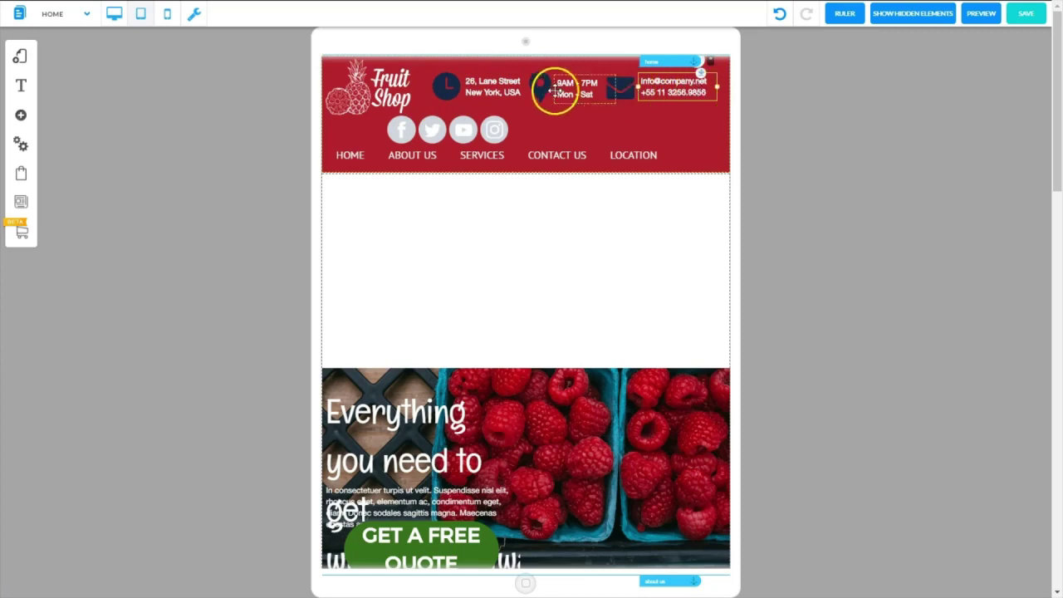
drag(427, 131, 518, 129)
drag(677, 91, 688, 88)
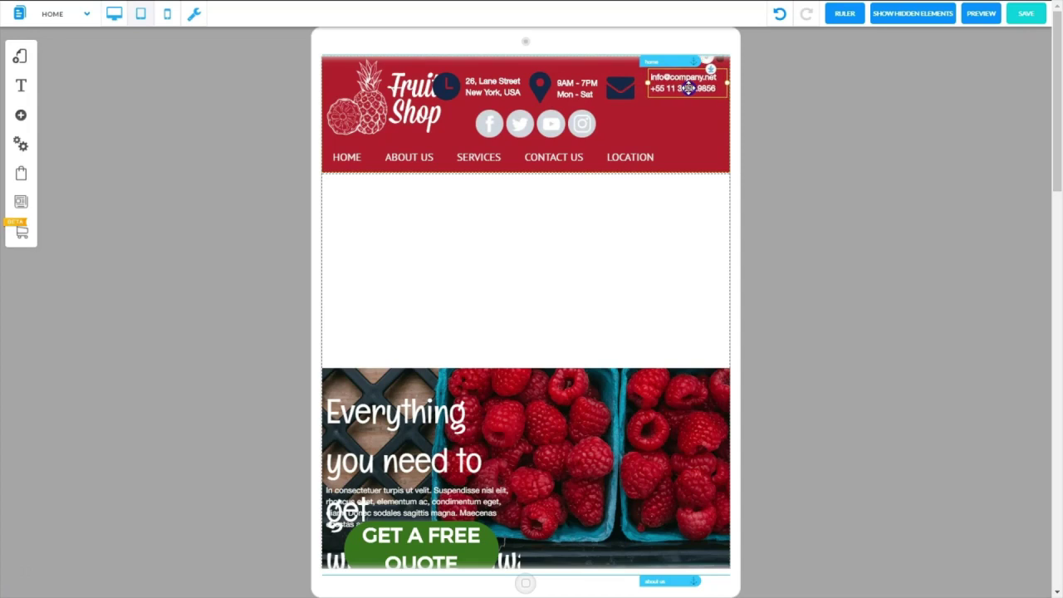
drag(624, 90, 636, 90)
click(576, 89)
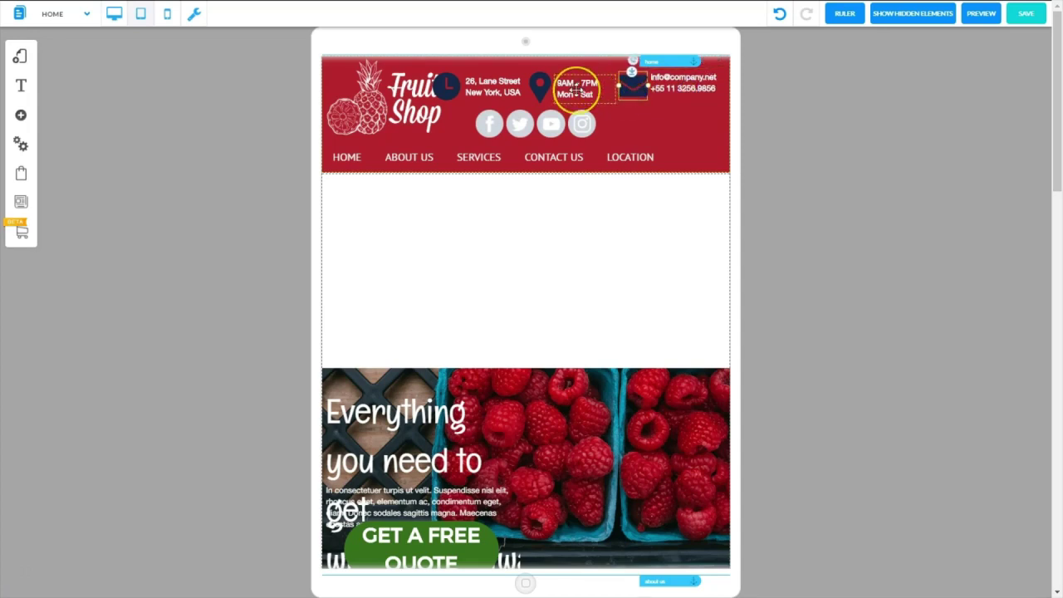
Step: Extend the red header further down and center the navigation menu along its lower edge
drag(693, 85, 697, 134)
click(523, 169)
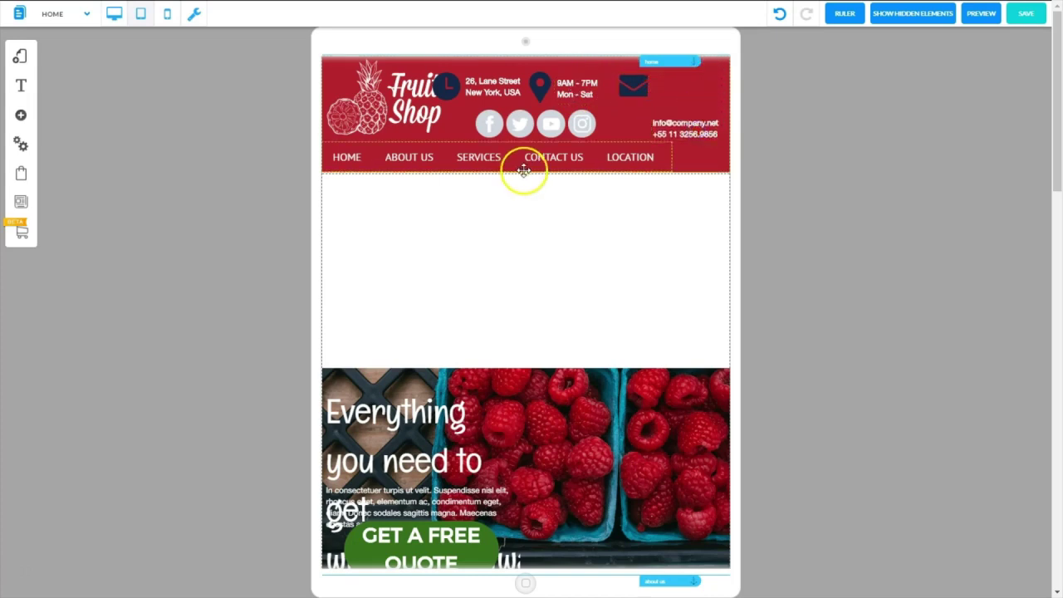
drag(523, 171, 518, 157)
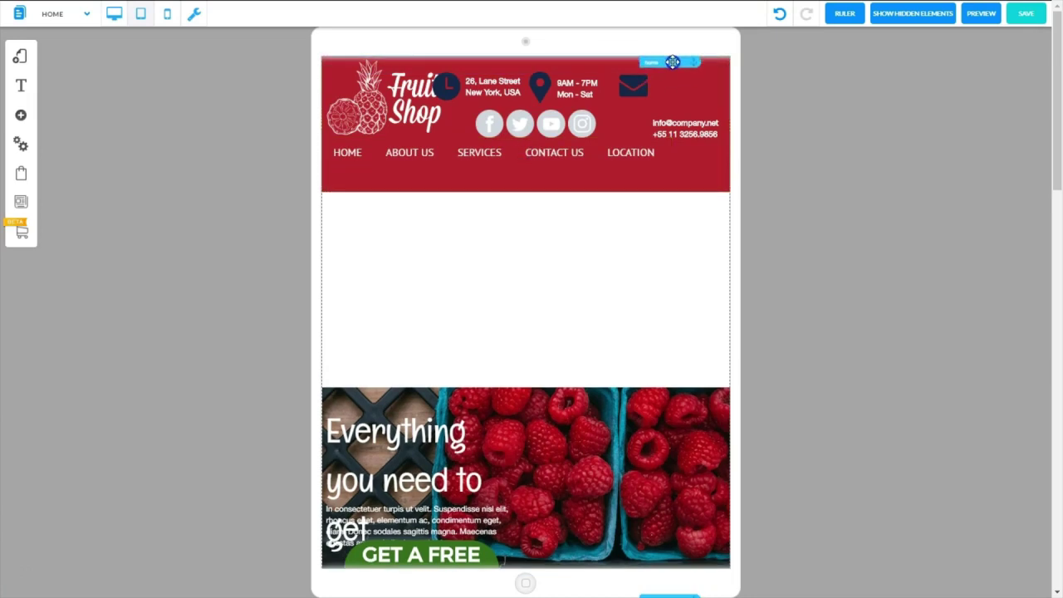
drag(552, 155, 584, 179)
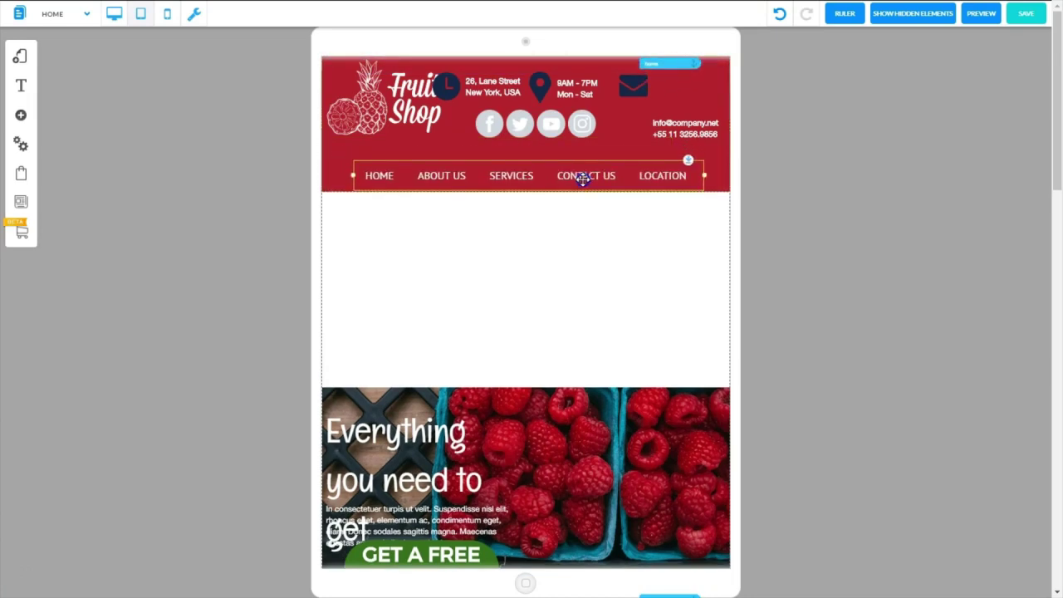
Step: Shrink the logo clear of the clock icon, and return the contact details beside the envelope with the social icons beneath them
click(399, 109)
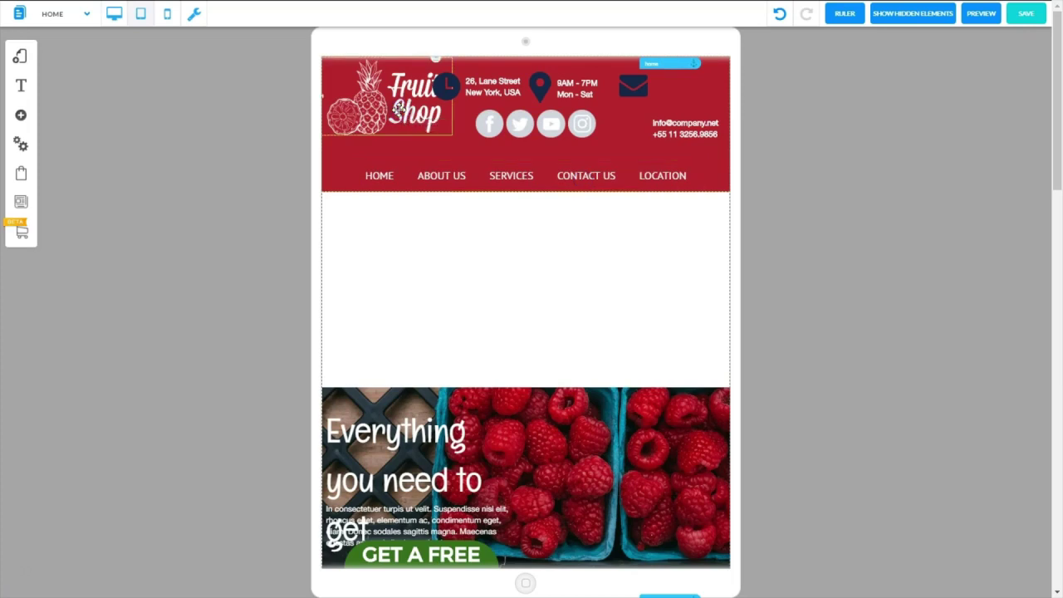
mouse_move(399, 109)
mouse_down()
mouse_move(457, 120)
mouse_move(392, 113)
mouse_move(453, 122)
mouse_move(392, 101)
mouse_up()
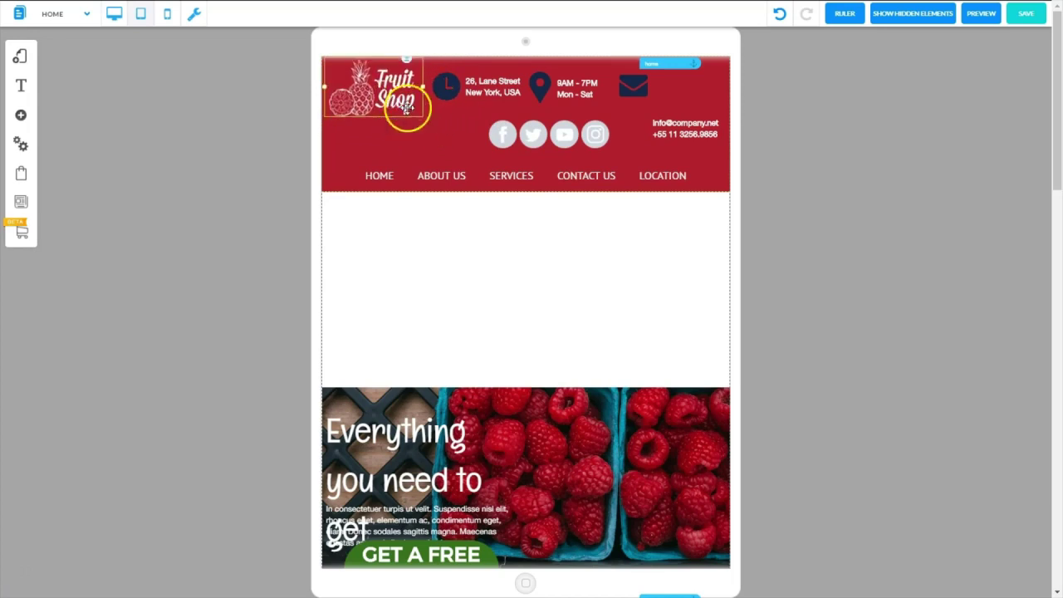
click(685, 130)
drag(429, 88, 437, 106)
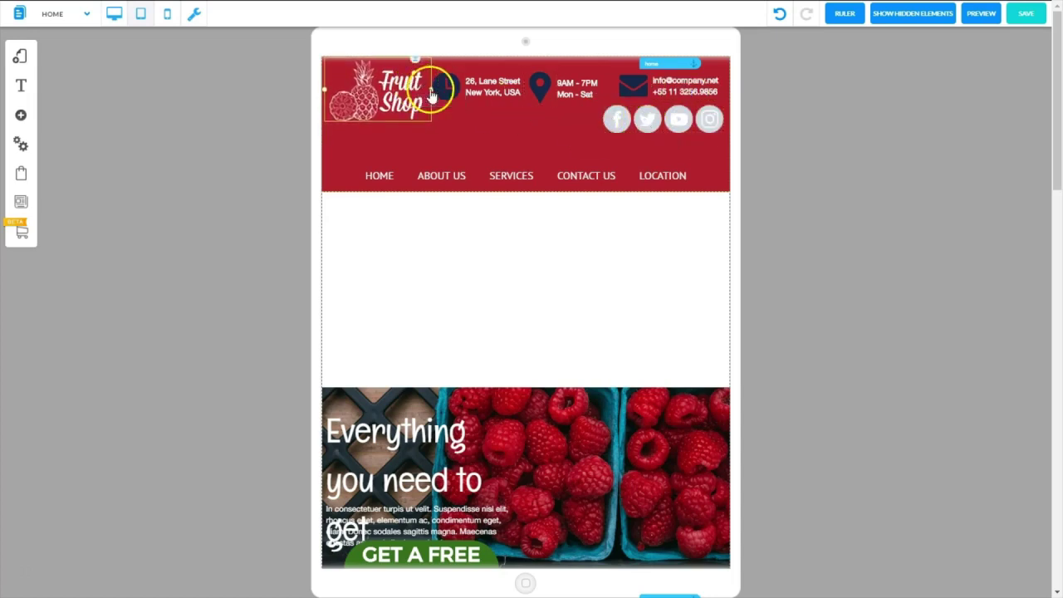
drag(425, 93, 429, 96)
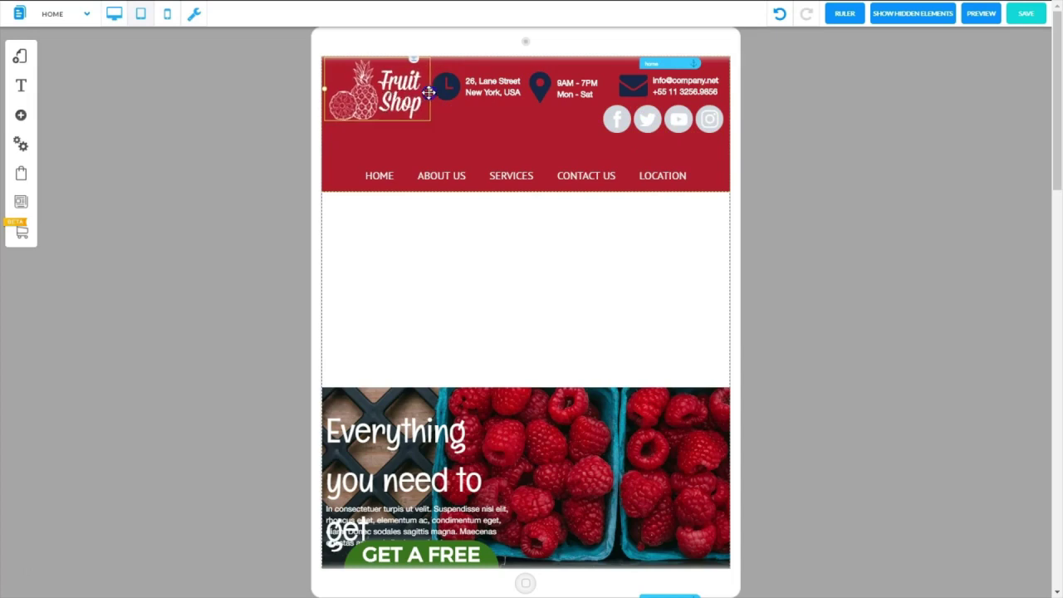
Step: Set the social network bar's icon size to 45 px and align the bar beneath the contact details
click(652, 118)
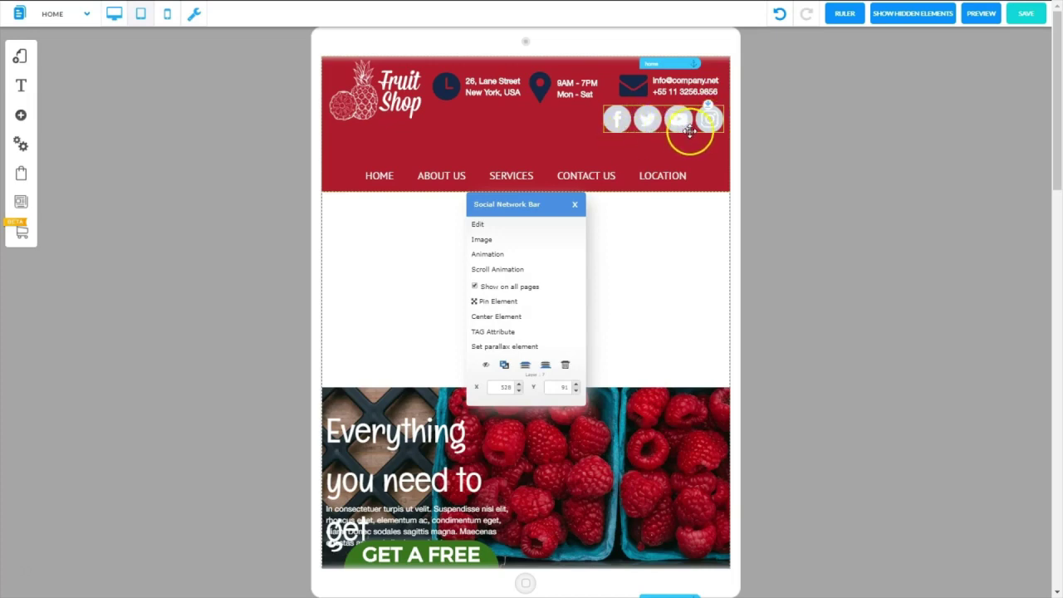
click(481, 225)
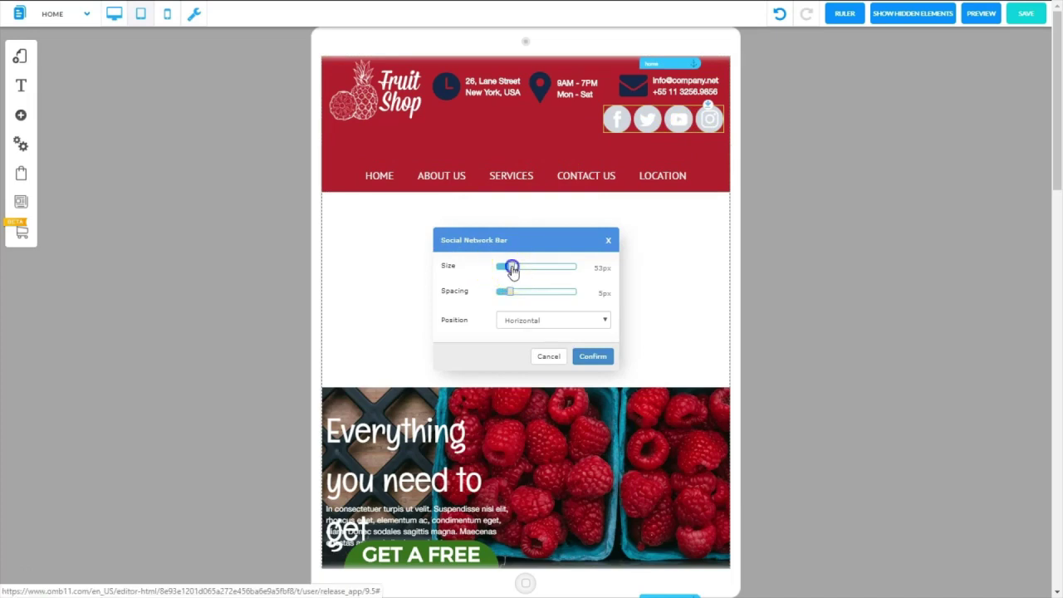
drag(512, 270, 507, 269)
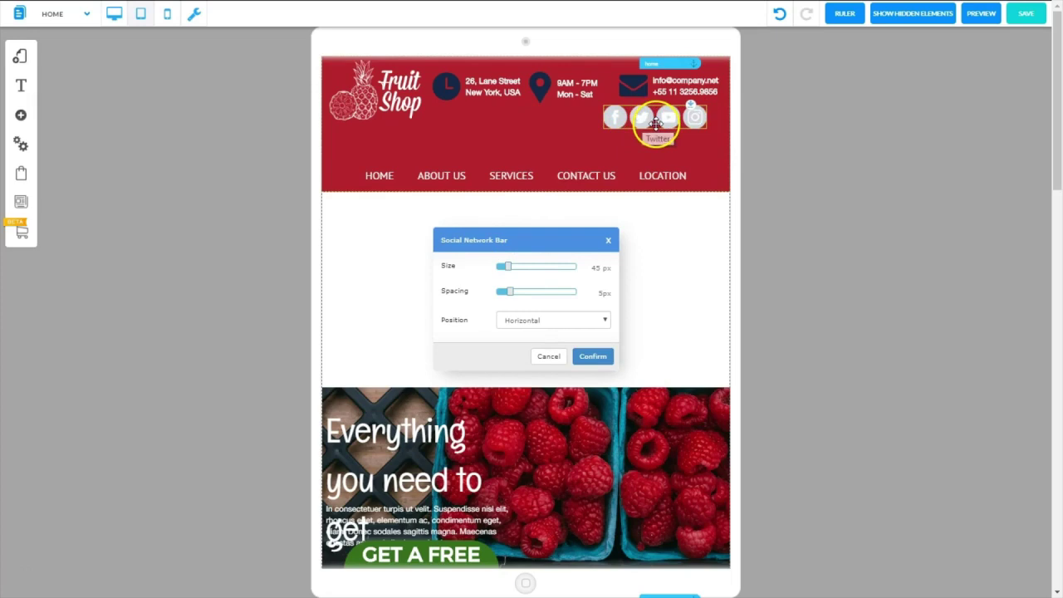
click(593, 357)
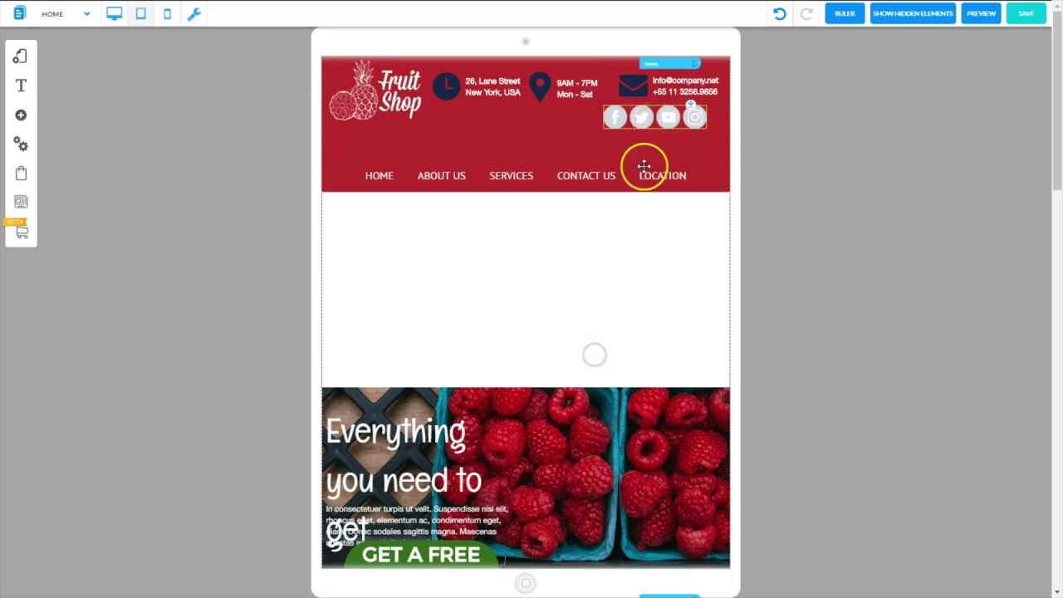
drag(656, 112, 668, 115)
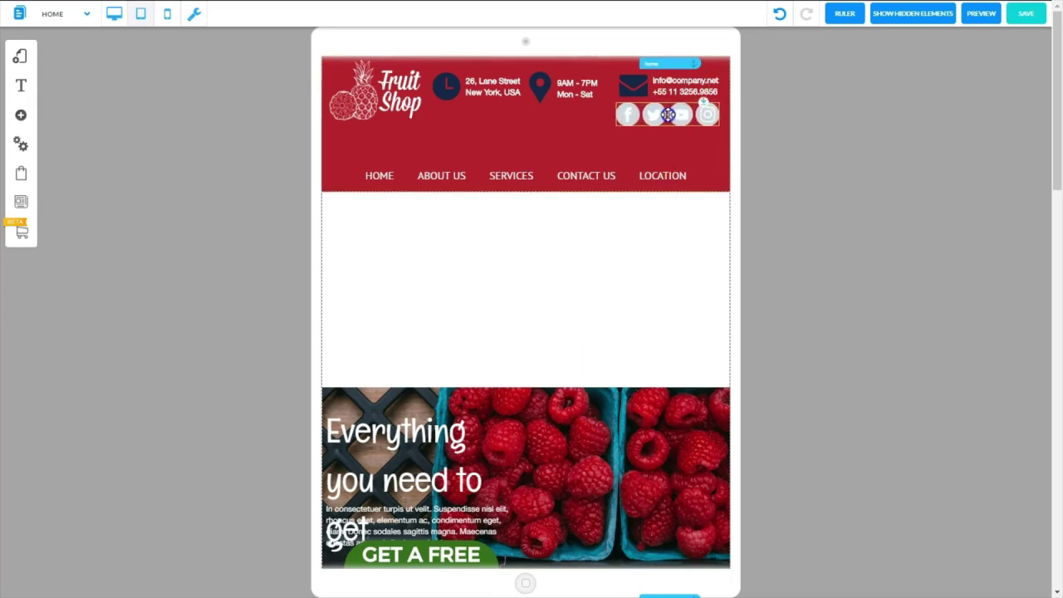
Step: Move the navigation menu up beneath the contact row and enlarge the logo slightly
click(591, 180)
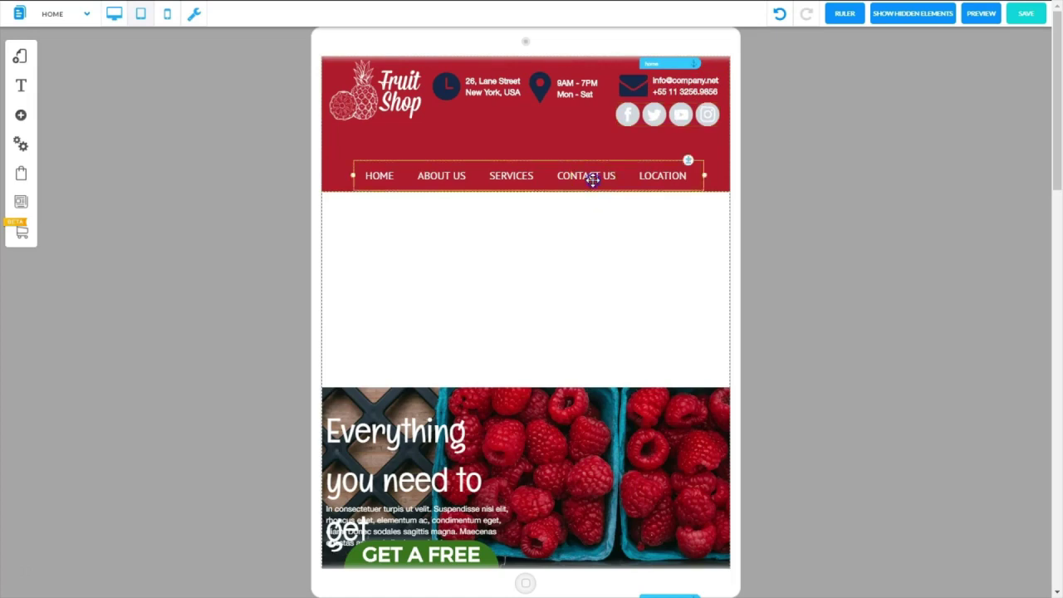
drag(604, 177, 606, 152)
click(606, 152)
drag(433, 92, 441, 103)
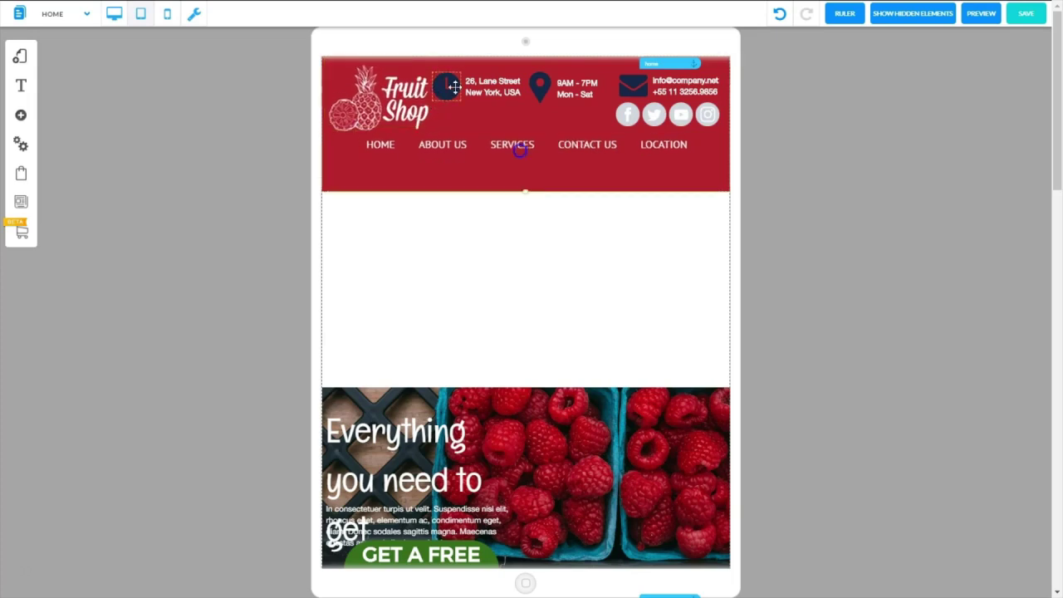
Step: Shrink the header's clock, pin and envelope icons, respace them around a larger logo, and shorten the red header to just below the menu
click(449, 87)
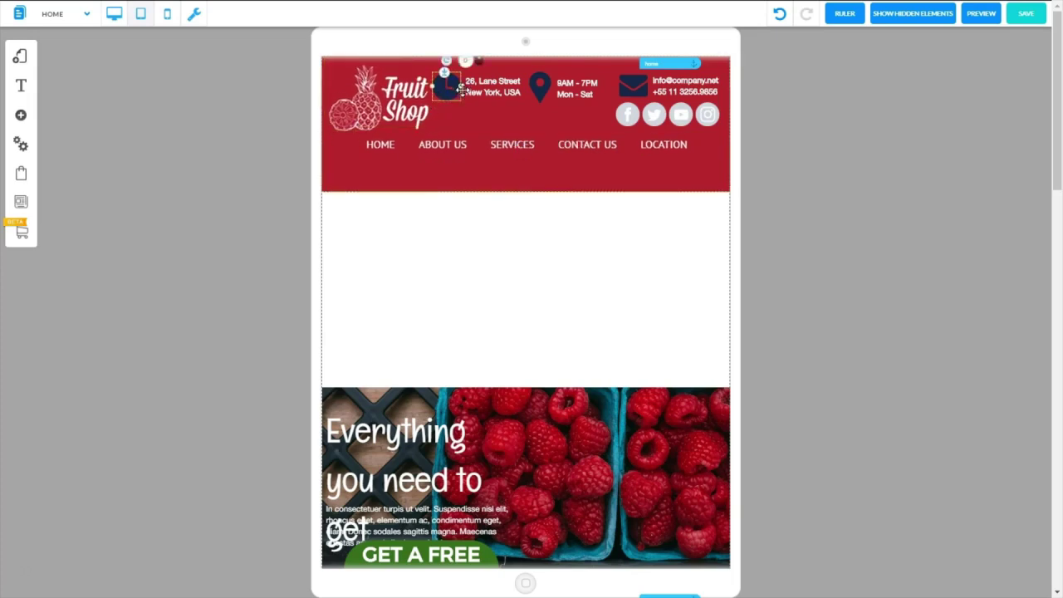
drag(462, 91, 456, 104)
click(441, 101)
click(537, 159)
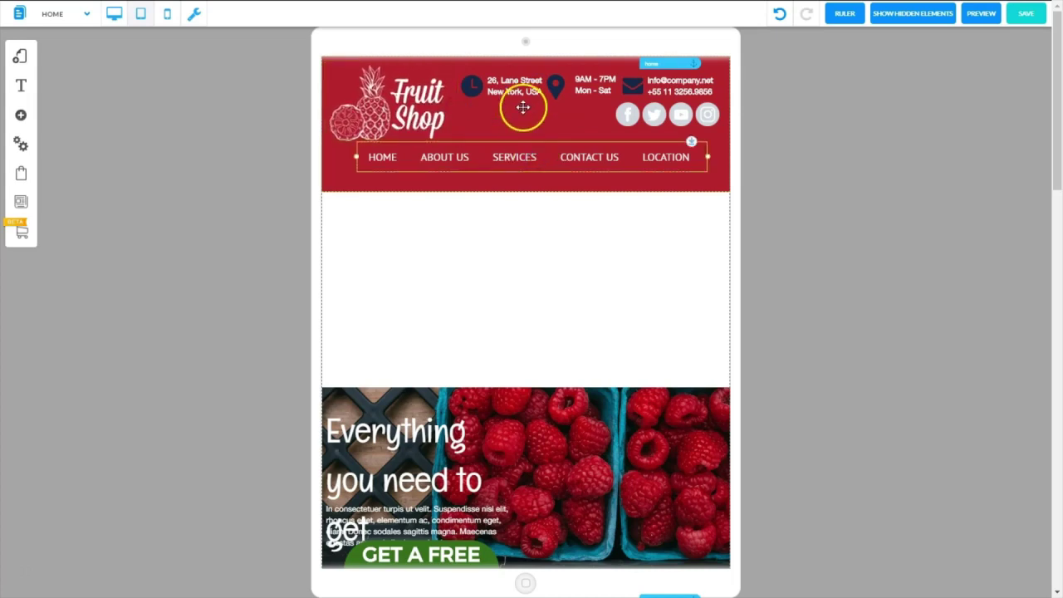
drag(660, 112, 538, 186)
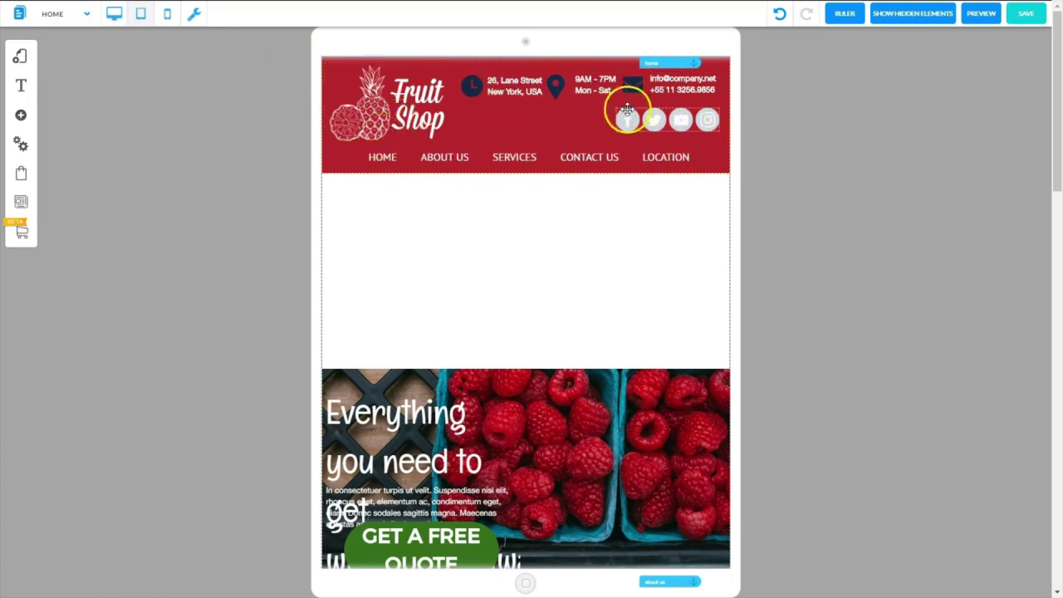
Step: Align the social icons beneath the contact details in the desktop layout, return to the tablet layout and save the site
click(115, 17)
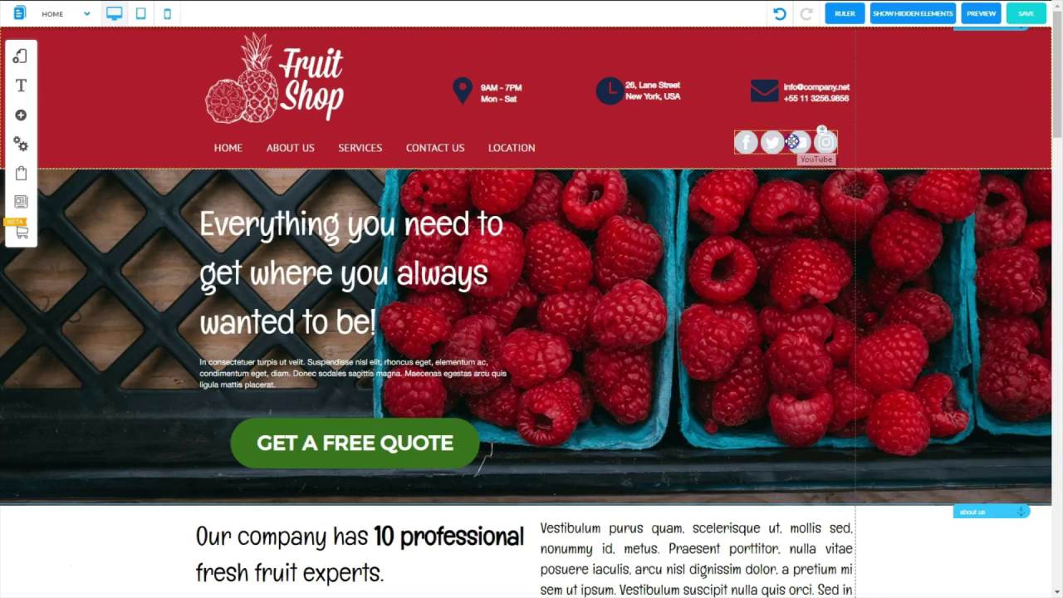
drag(792, 141, 808, 145)
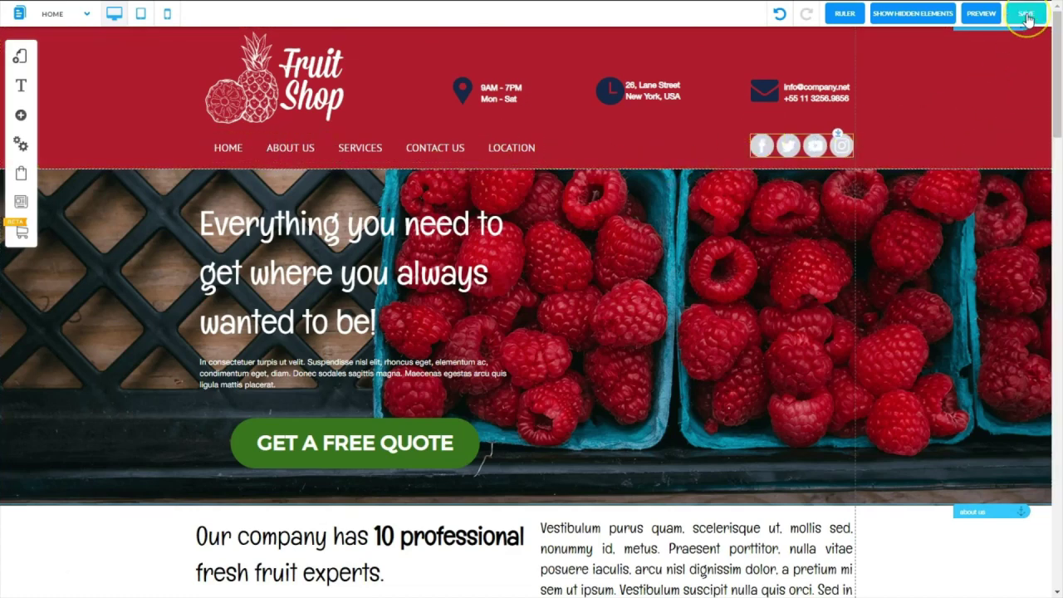
click(143, 15)
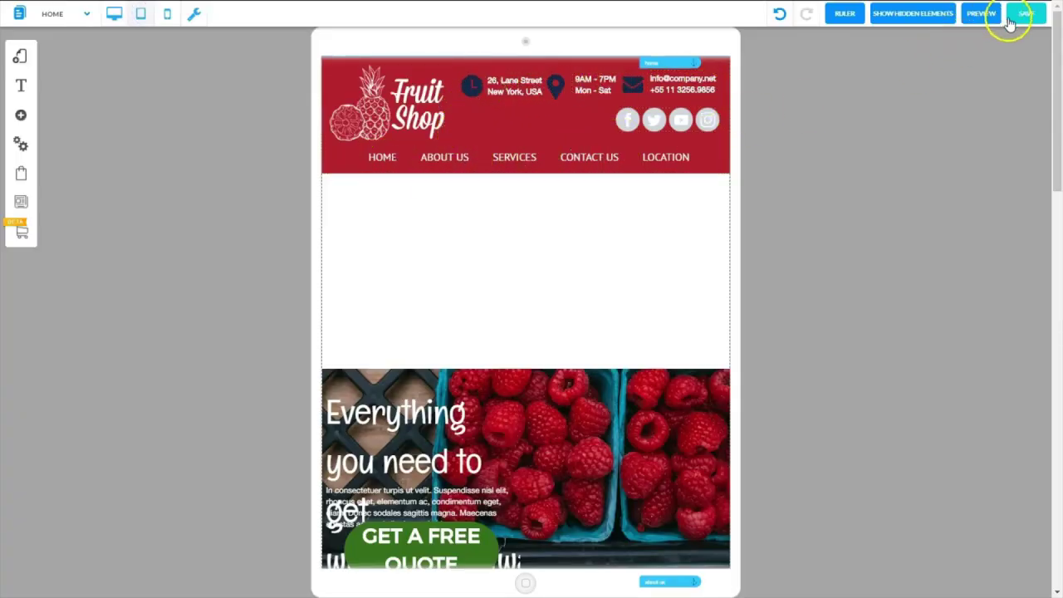
click(1027, 14)
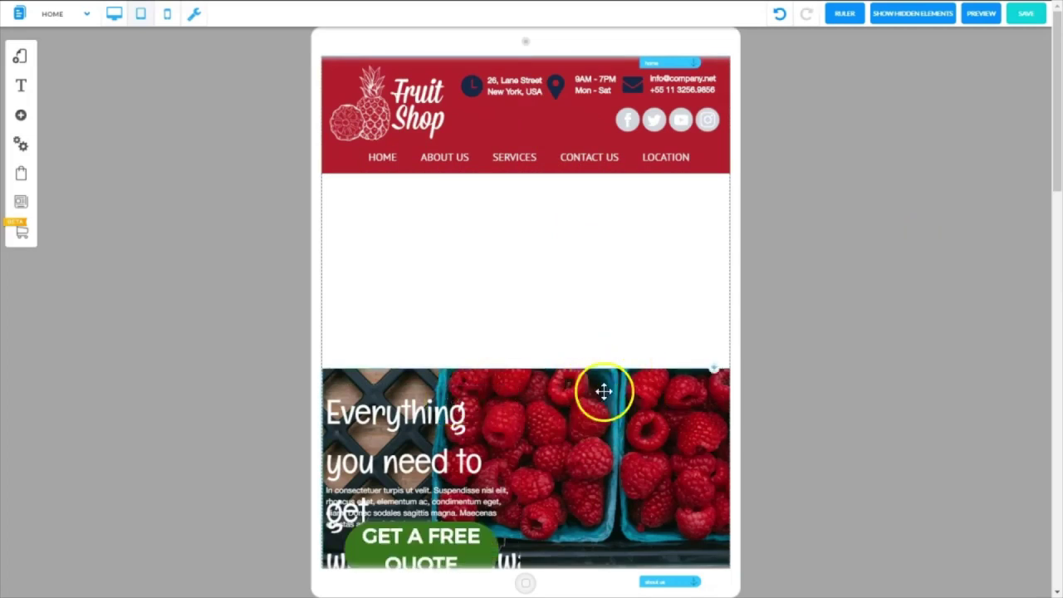
Step: Move the raspberry banner section and the content below it up against the red header's lower edge
drag(716, 370, 606, 135)
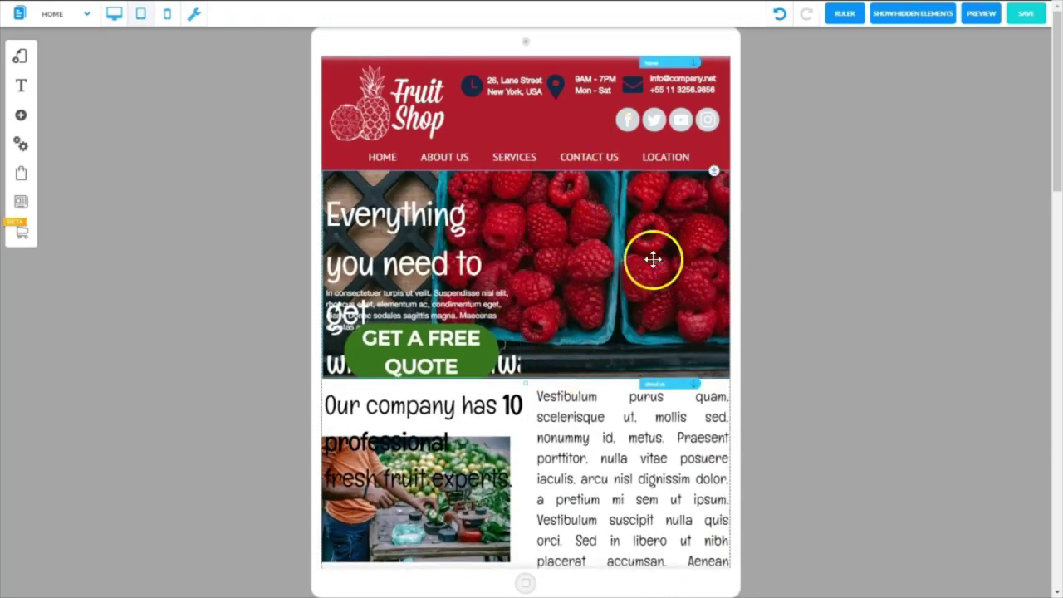
Step: Move the about us section and its anchor down to leave a white gap below the raspberry banner
click(608, 383)
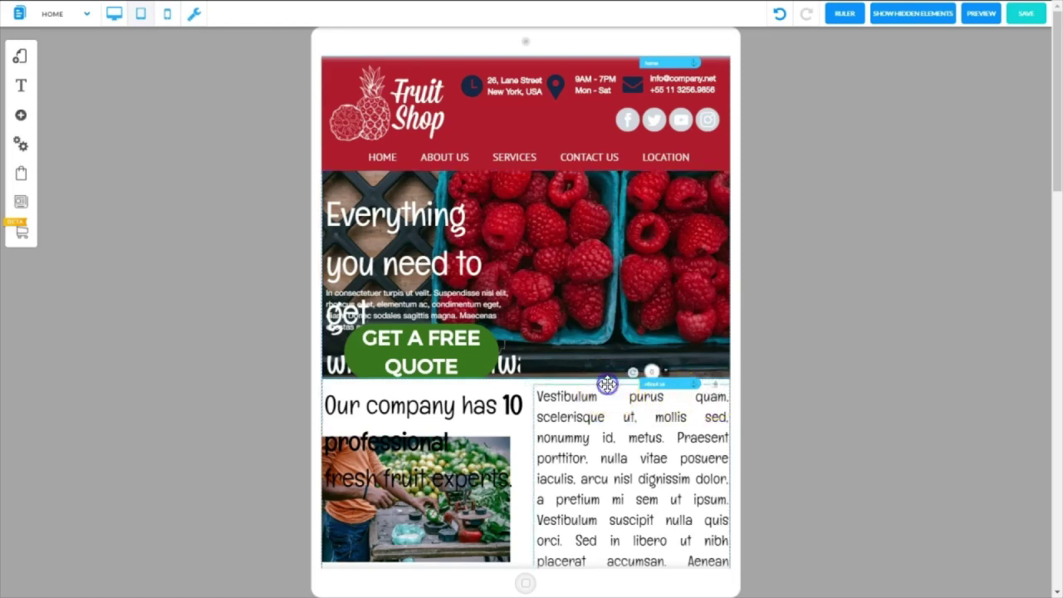
click(338, 392)
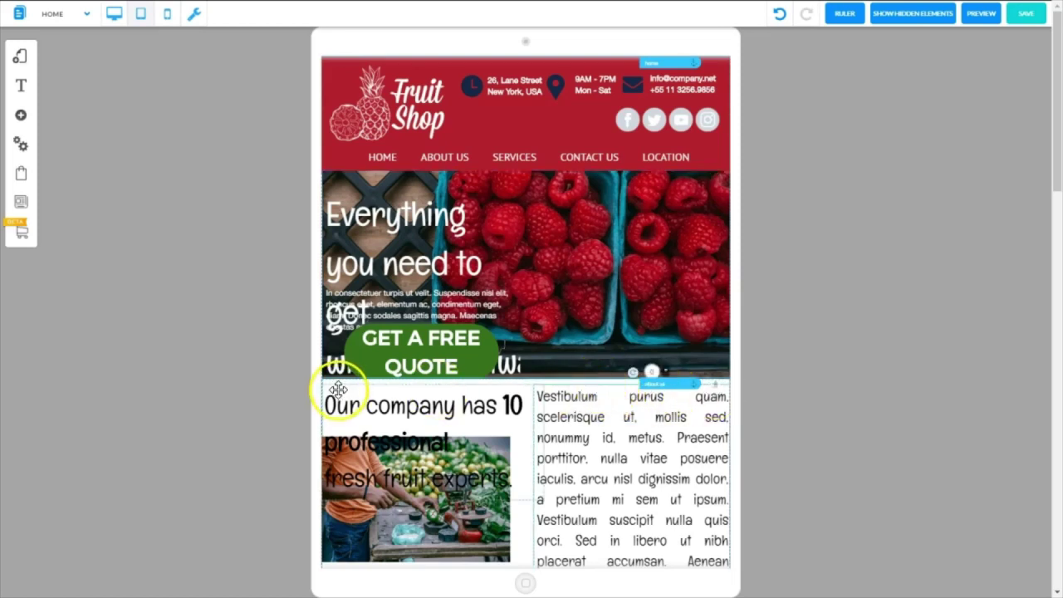
click(712, 380)
click(671, 419)
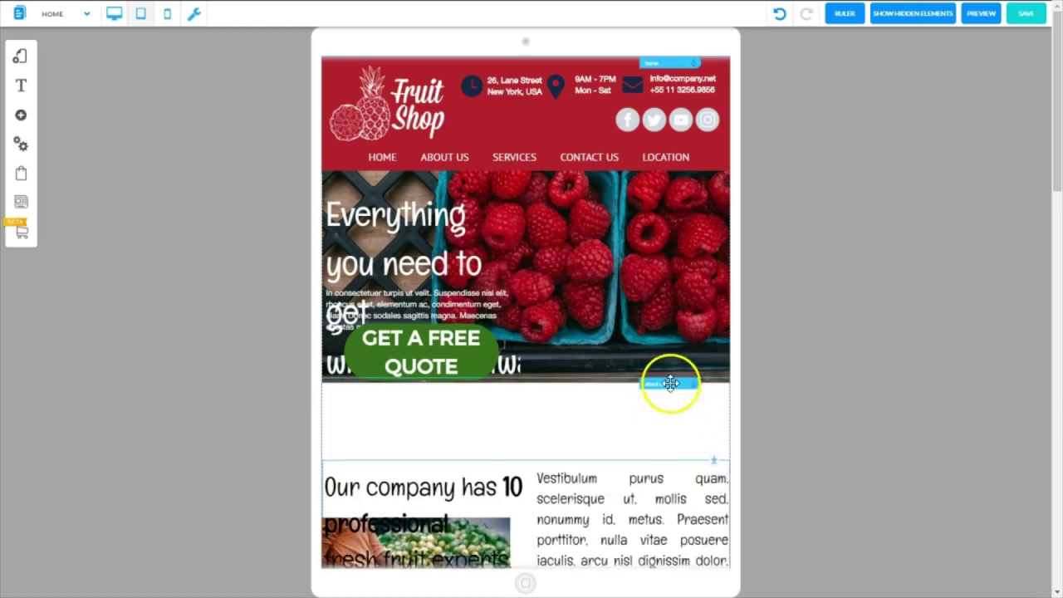
drag(671, 383, 454, 363)
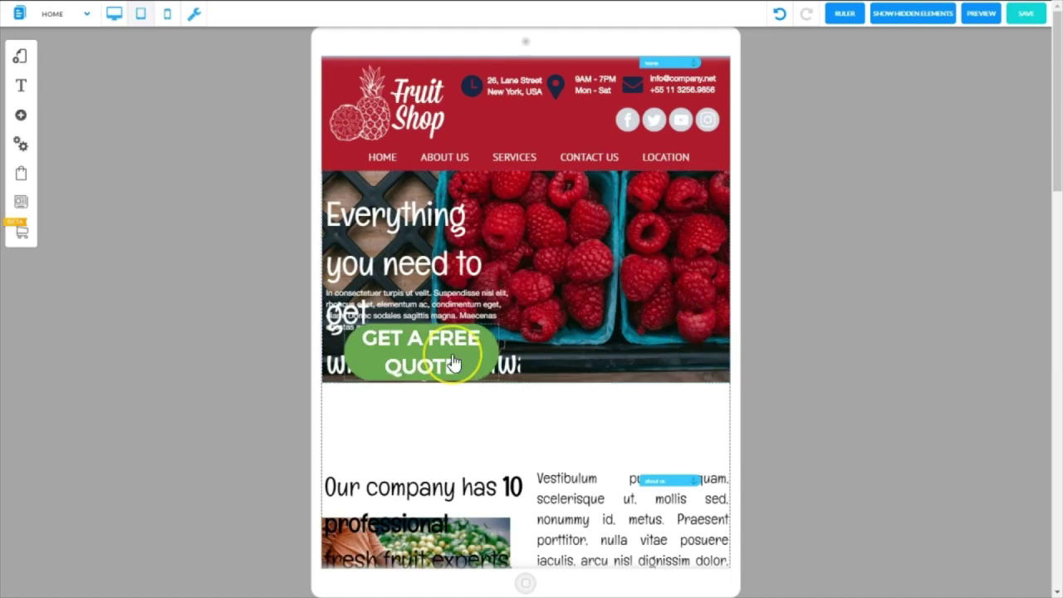
Step: Raise the "Everything you need to get" headline to the banner's upper edge and widen its text box to the full tablet page width
click(404, 239)
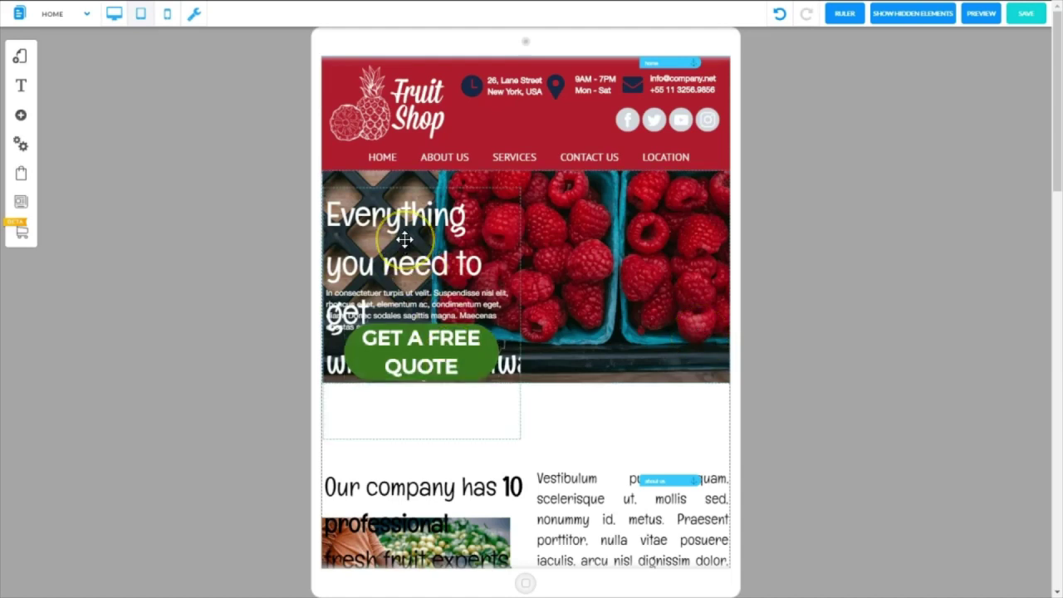
click(405, 240)
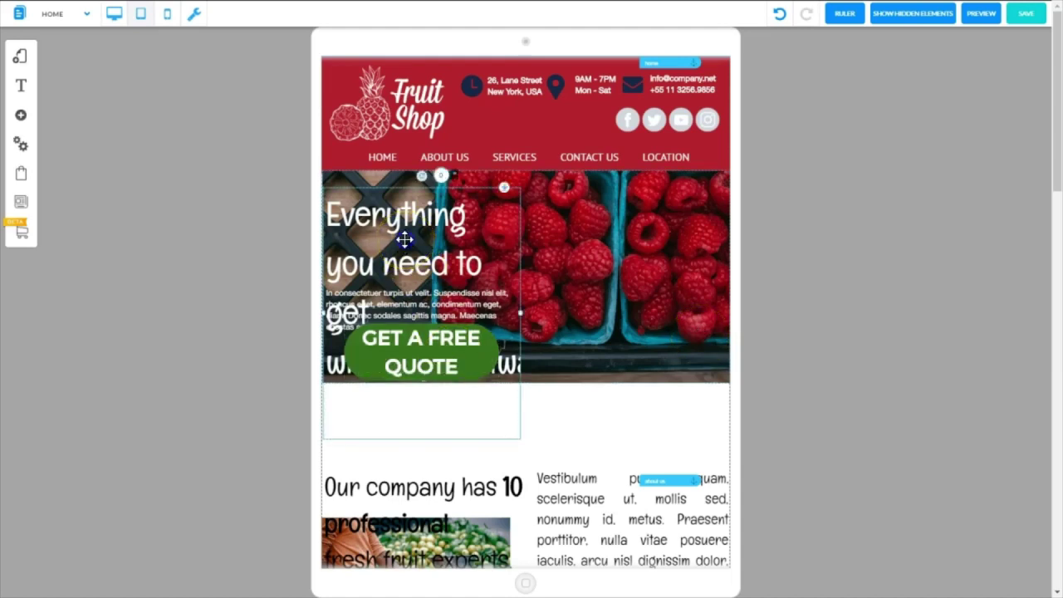
drag(520, 313, 520, 245)
click(520, 297)
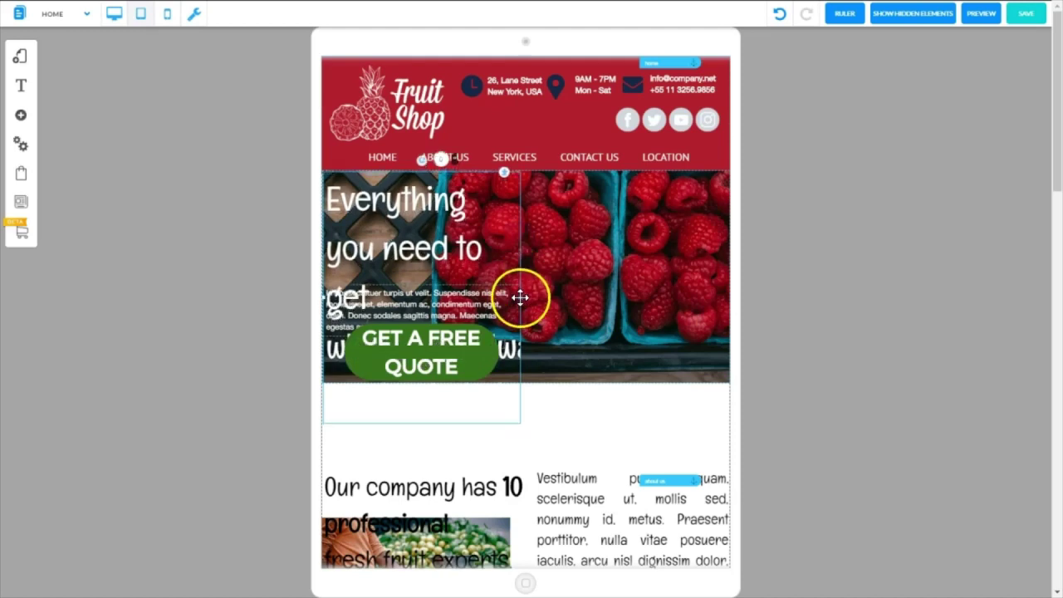
drag(521, 301, 731, 294)
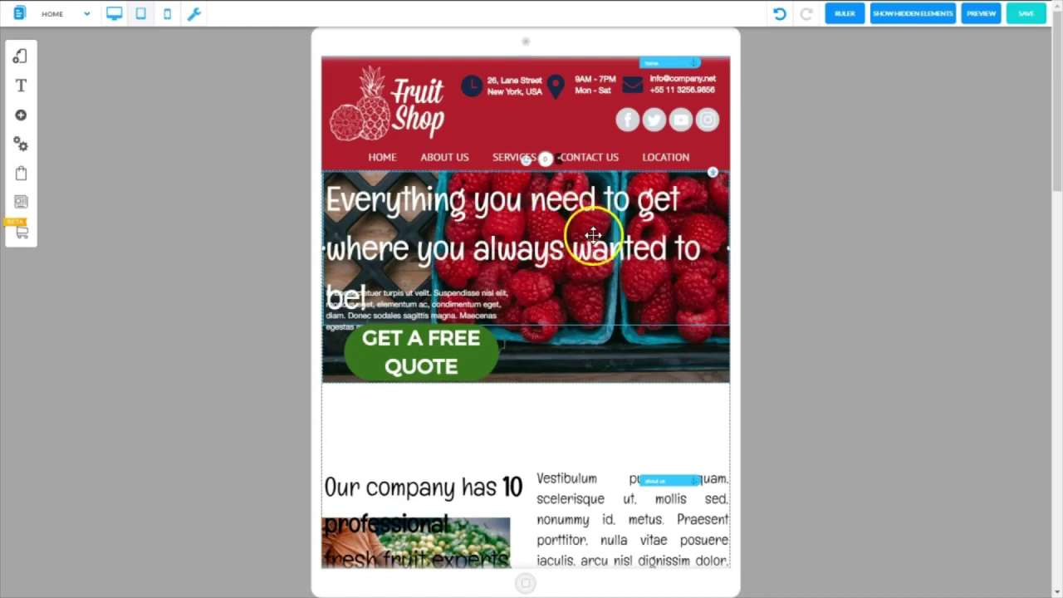
Step: Set the banner headline's font size to 48 px in the text customization and close the editor
right_click(512, 210)
click(510, 236)
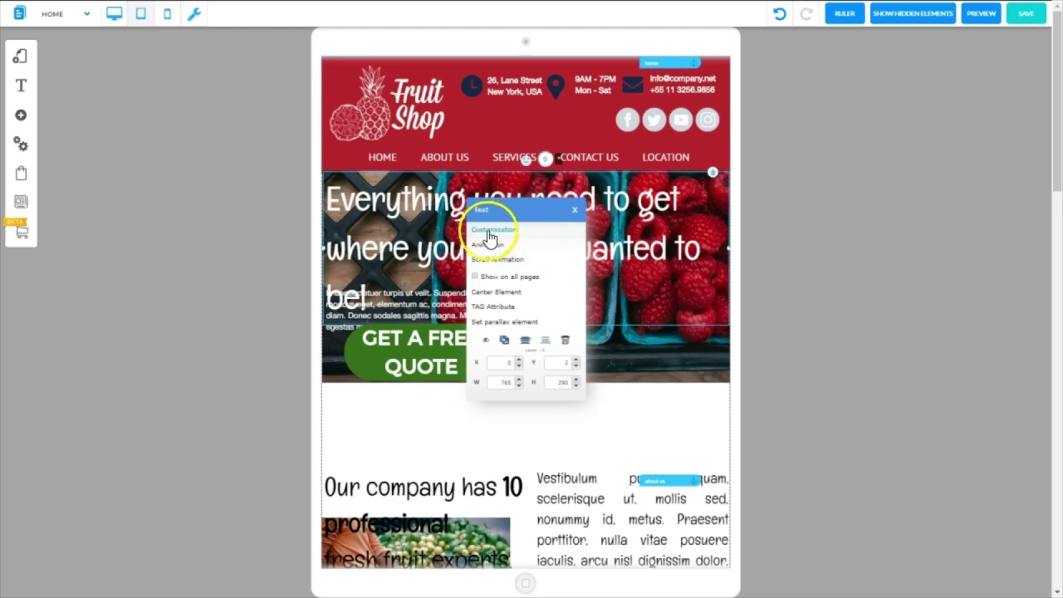
click(499, 237)
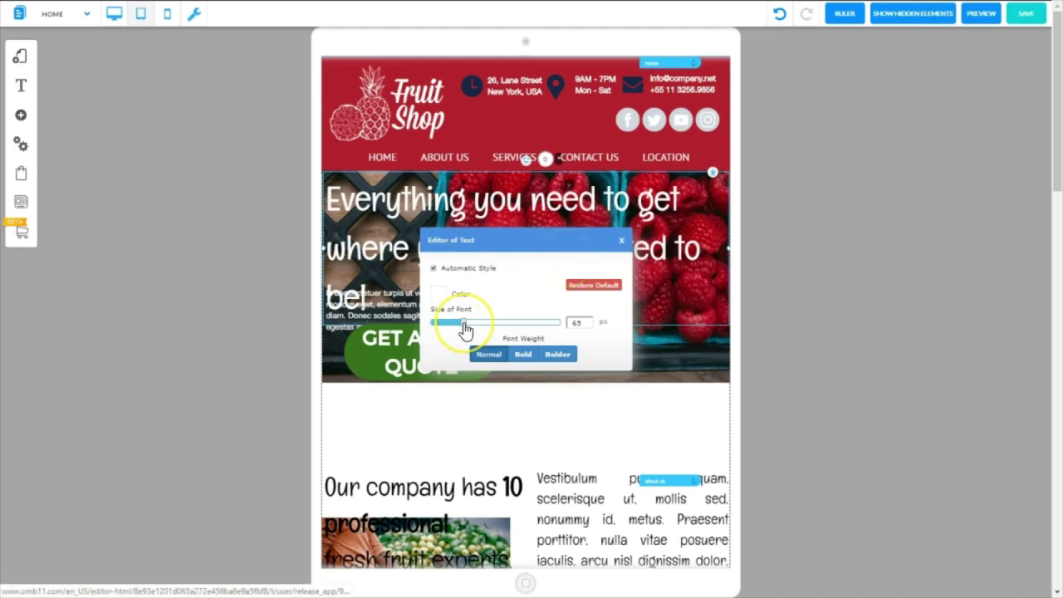
mouse_move(464, 326)
mouse_down()
mouse_move(435, 326)
mouse_move(457, 330)
mouse_up()
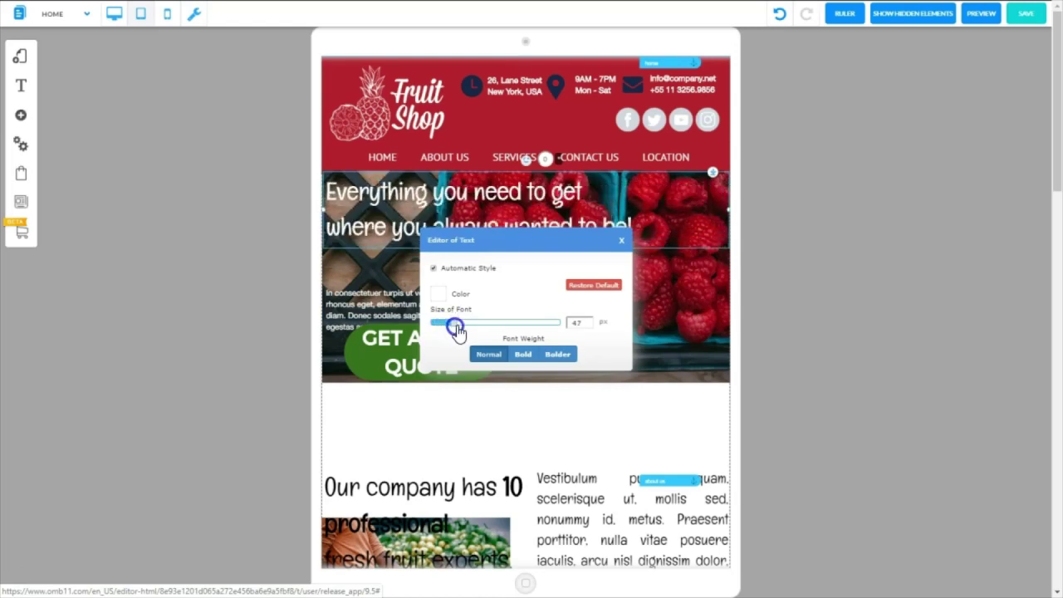
click(588, 320)
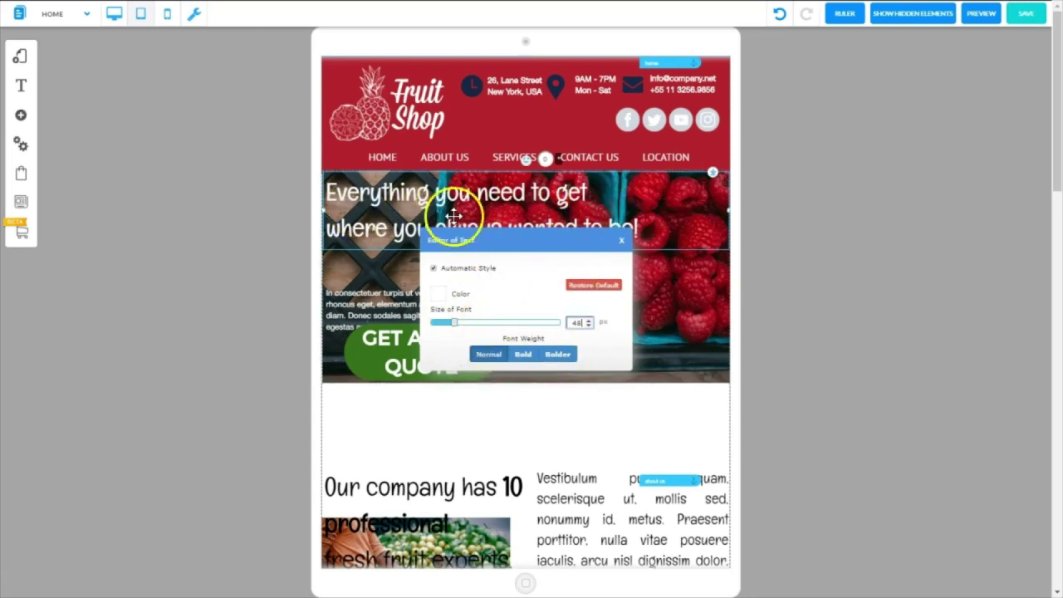
click(527, 201)
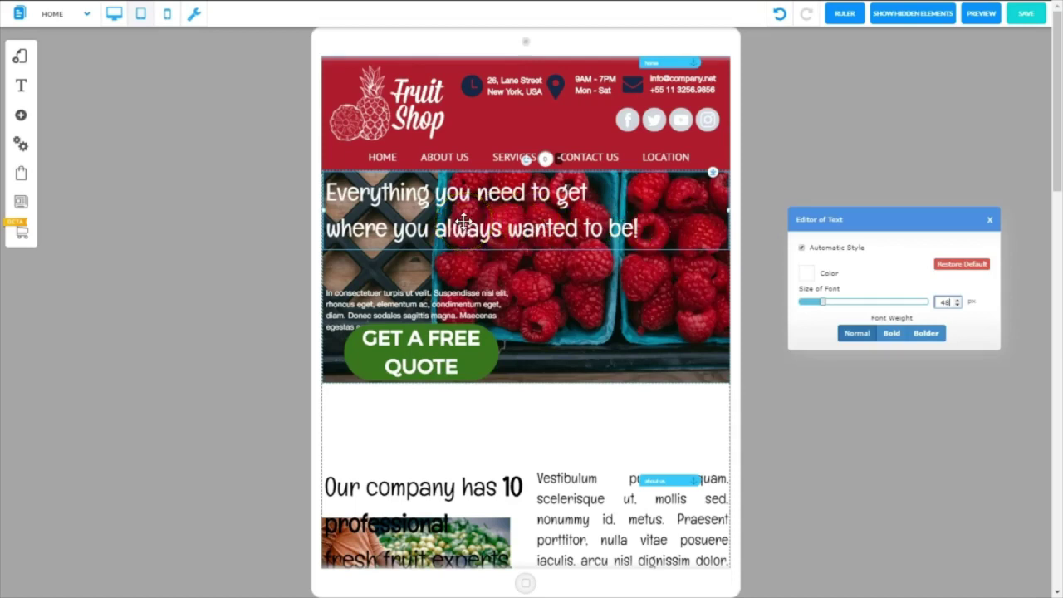
click(990, 219)
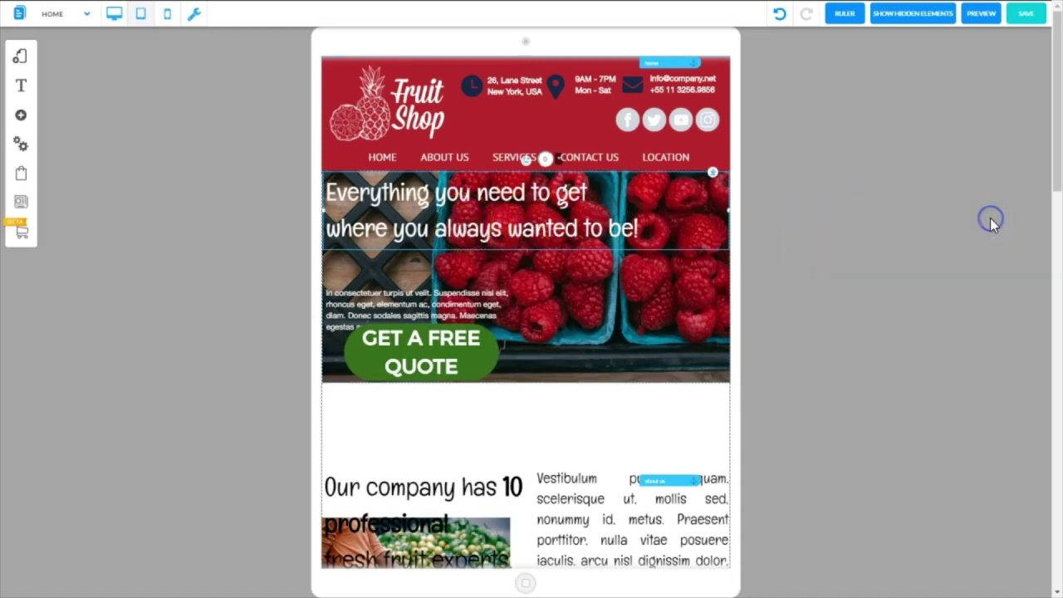
Step: Widen the banner paragraph so it wraps to three lines, raise it slightly, and lower the headline to sit just above it
click(485, 296)
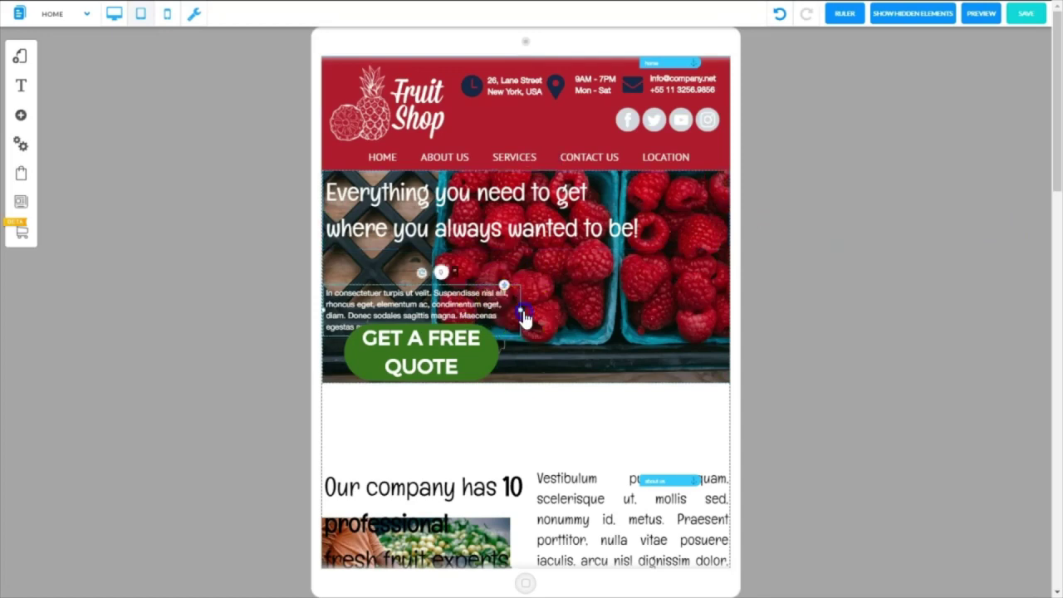
drag(524, 314, 601, 309)
drag(487, 311, 487, 288)
click(485, 212)
drag(484, 212, 485, 235)
Step: Reshape the GET A FREE QUOTE button to fit its text on one line, and indent the banner headline and paragraph slightly
click(491, 352)
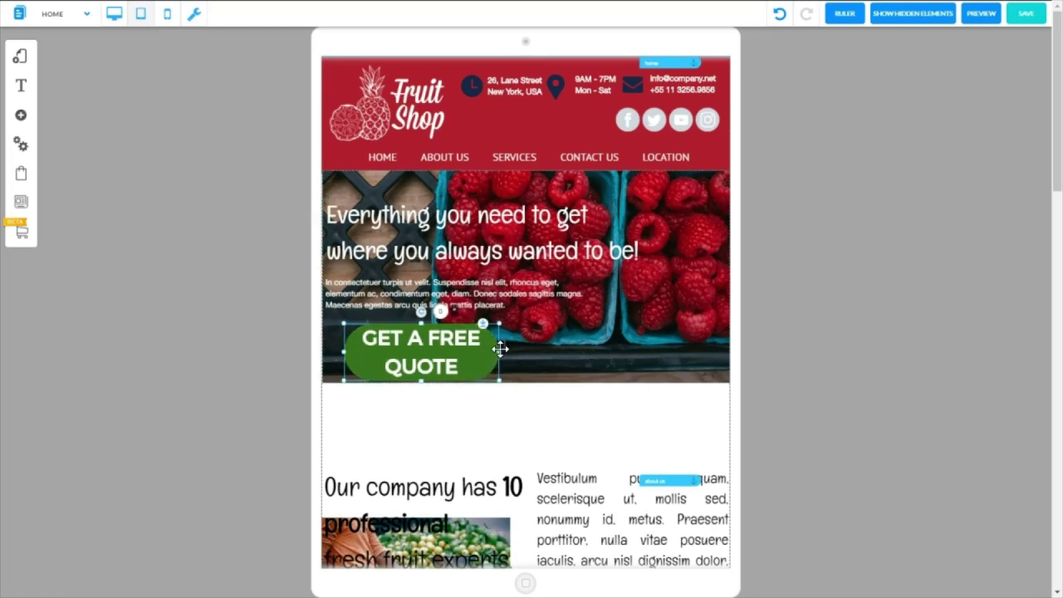
drag(500, 356, 571, 332)
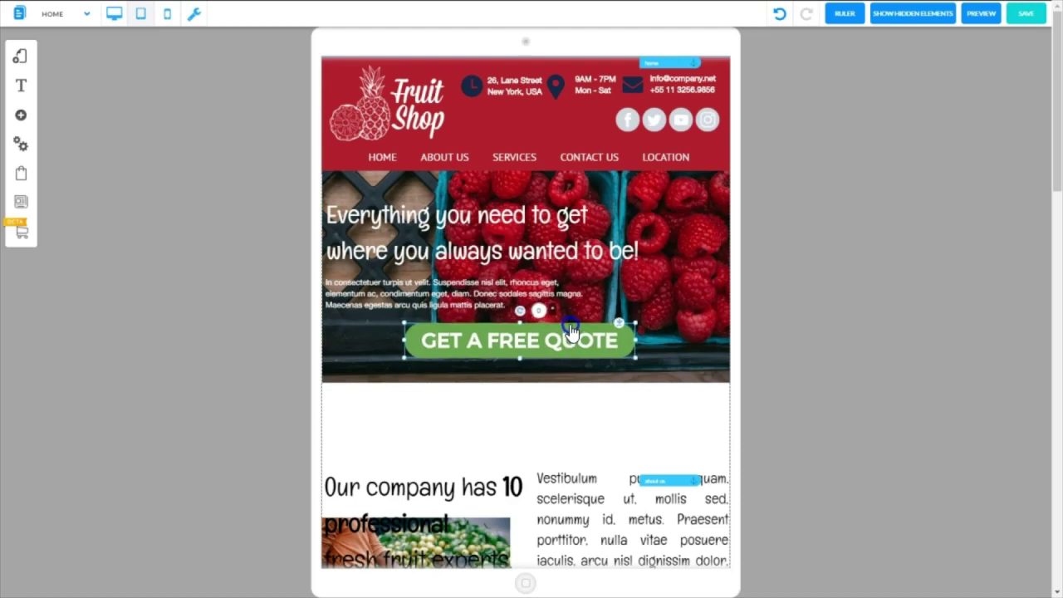
click(510, 300)
drag(510, 299, 528, 296)
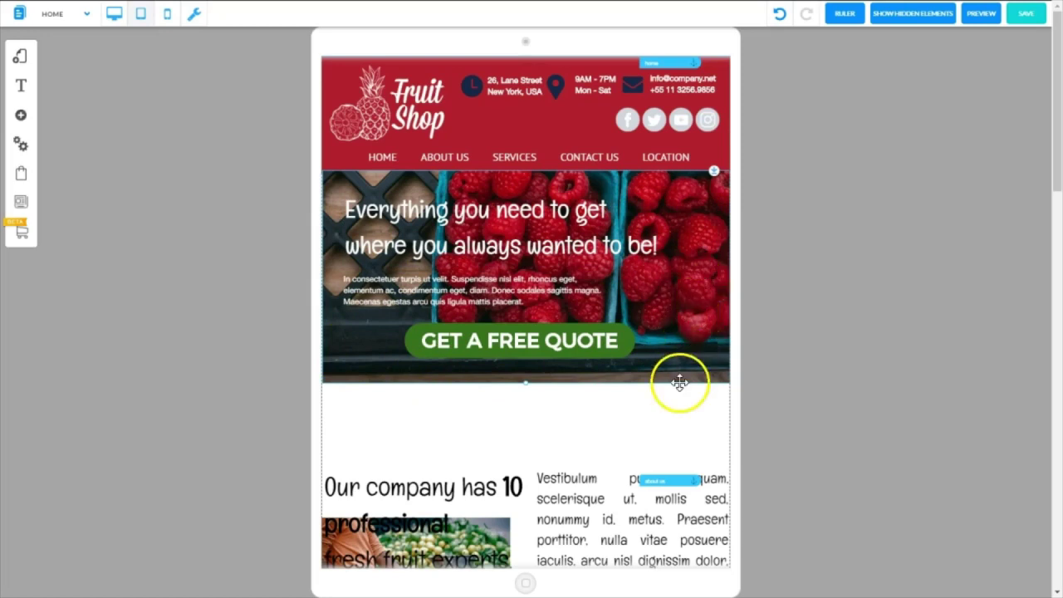
Step: Check the banner in the desktop layout, return to the tablet layout and save the site
click(111, 16)
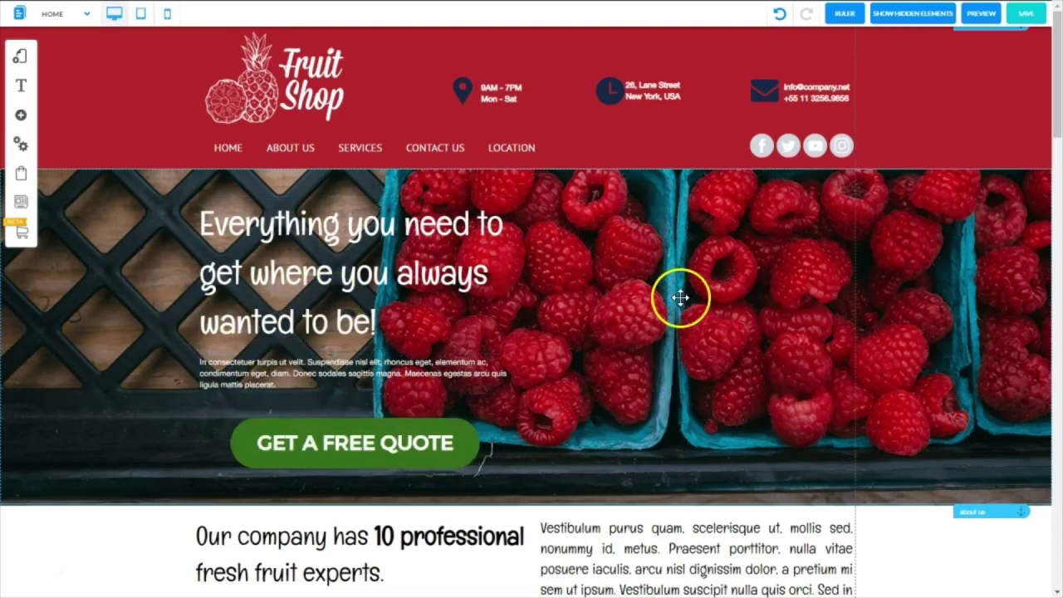
click(140, 16)
click(1028, 15)
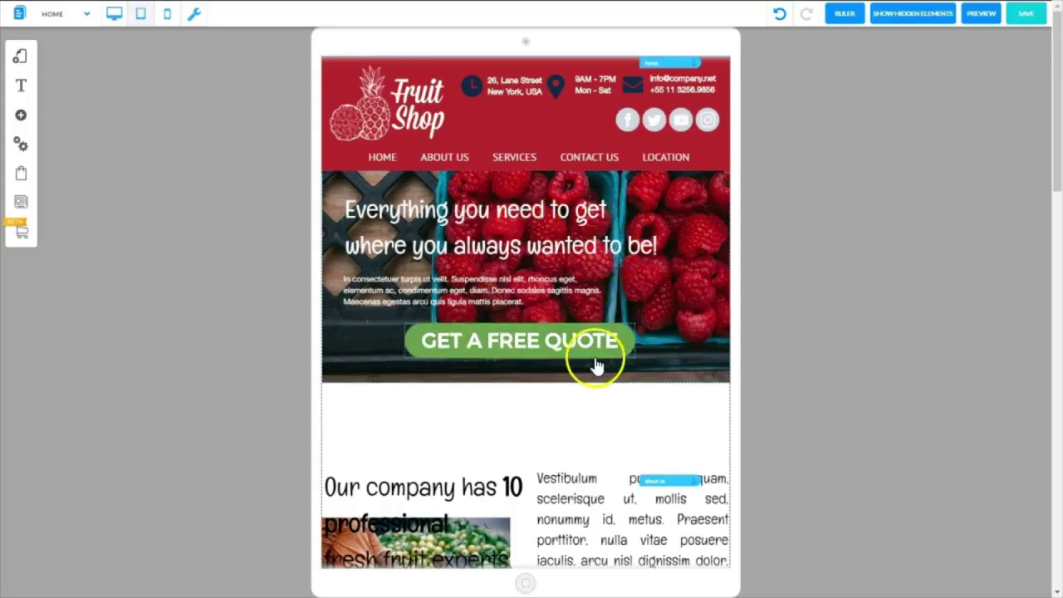
Step: Shift the GET A FREE QUOTE button left so it sits beneath the banner paragraph
click(592, 341)
click(582, 342)
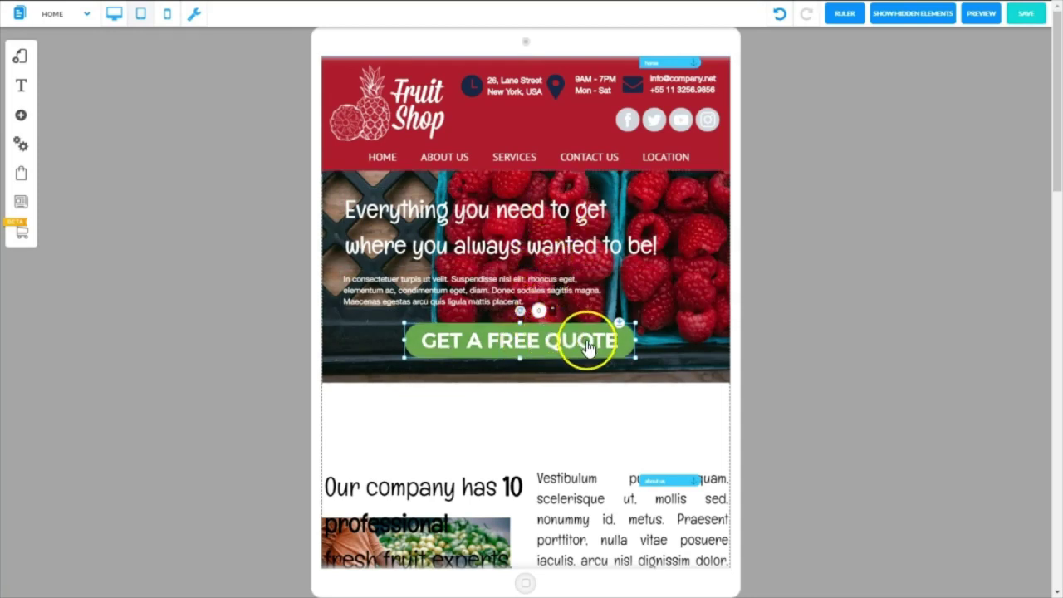
drag(587, 344, 551, 344)
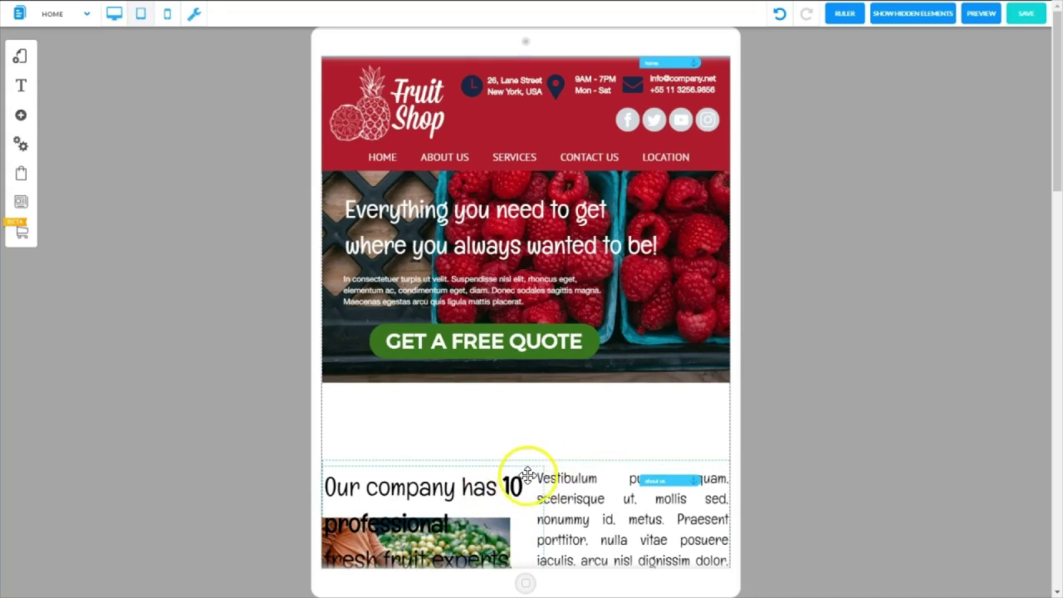
Step: Pull the about us section up close beneath the banner and push the "WE ARE AWESOME" statistics section down below the long text column
click(623, 465)
drag(623, 466, 714, 460)
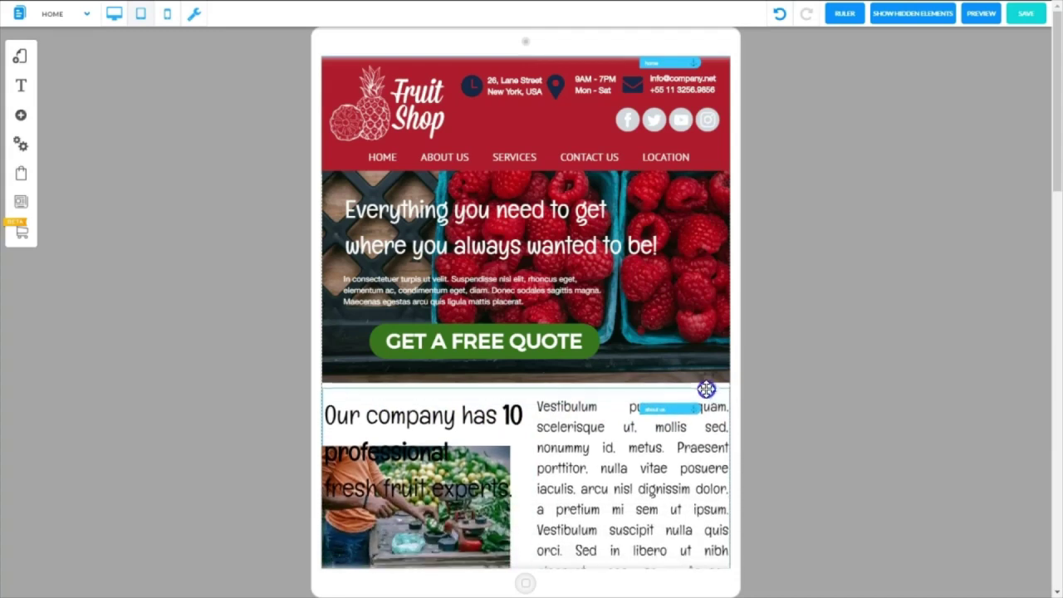
drag(1056, 192, 1035, 275)
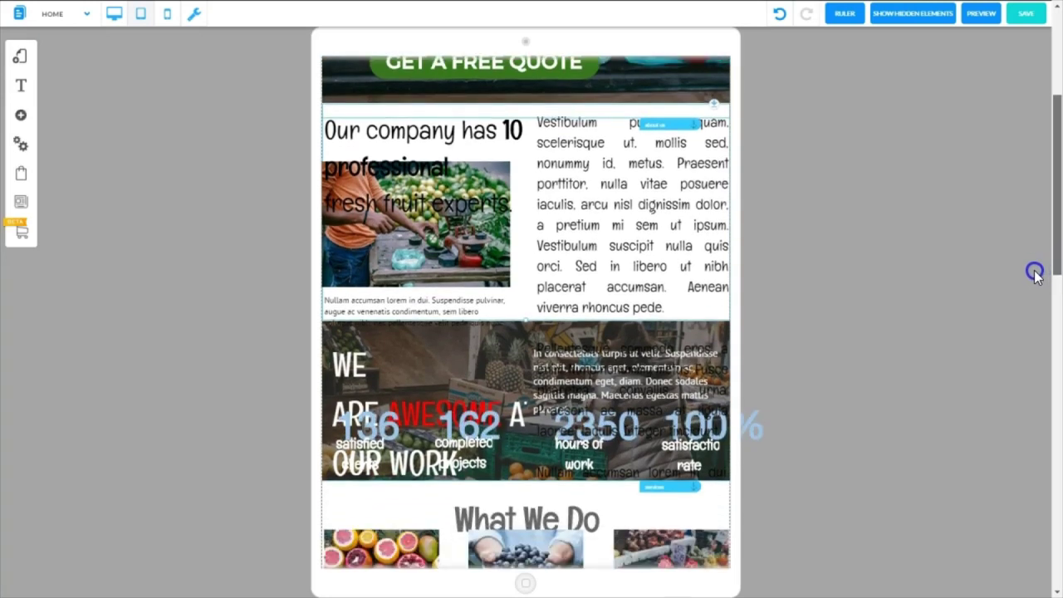
click(723, 325)
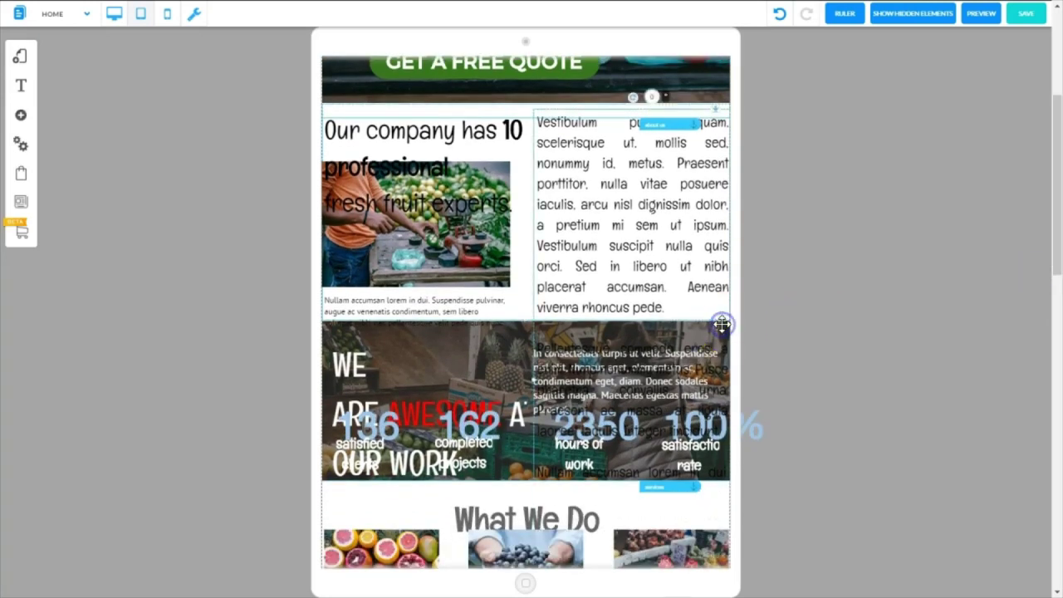
click(529, 334)
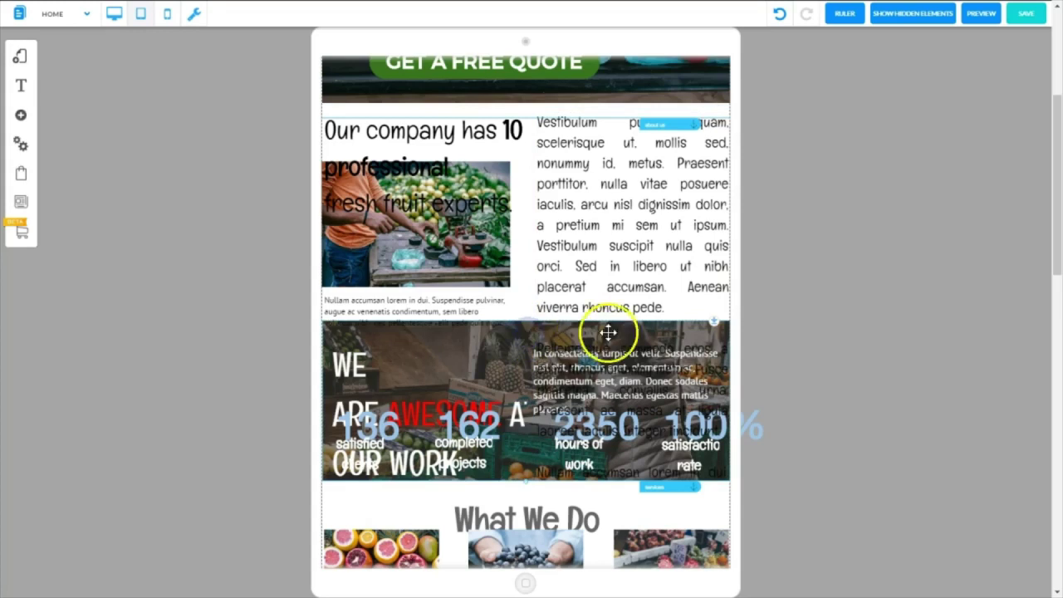
drag(716, 324, 716, 554)
scroll(1047, 307, down, 5)
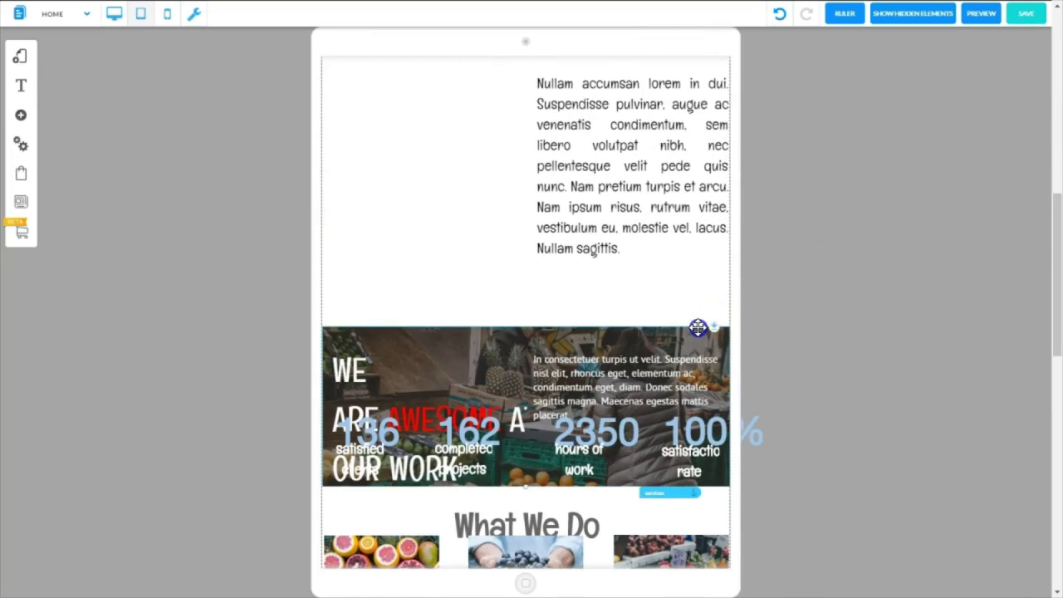
Step: Reduce the font size of the "Our company has 10 professional fresh fruit experts" heading so it fits on two lines above the photo
drag(1055, 283, 1047, 166)
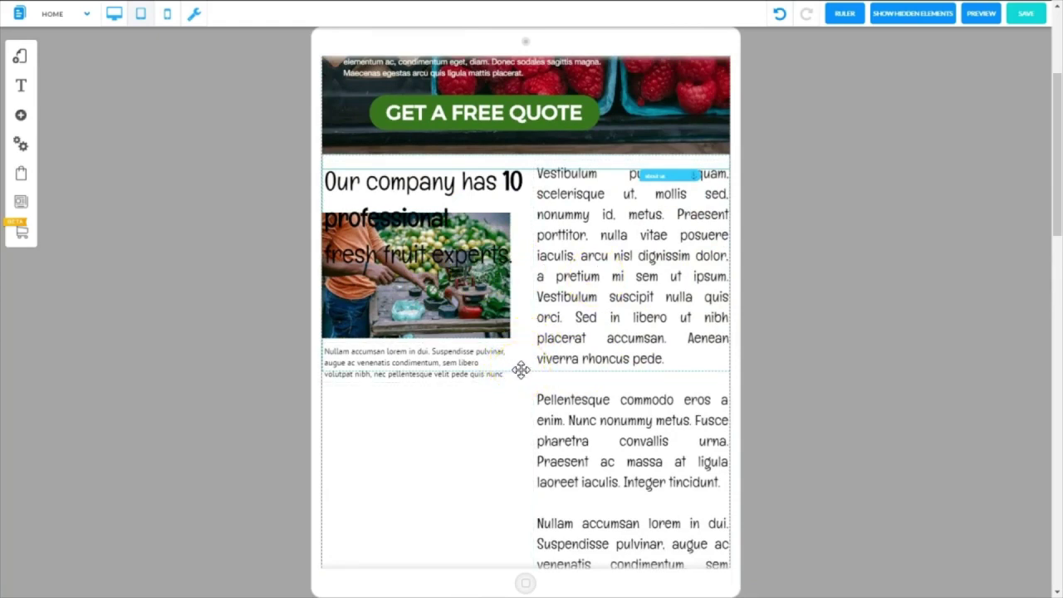
drag(490, 282, 407, 190)
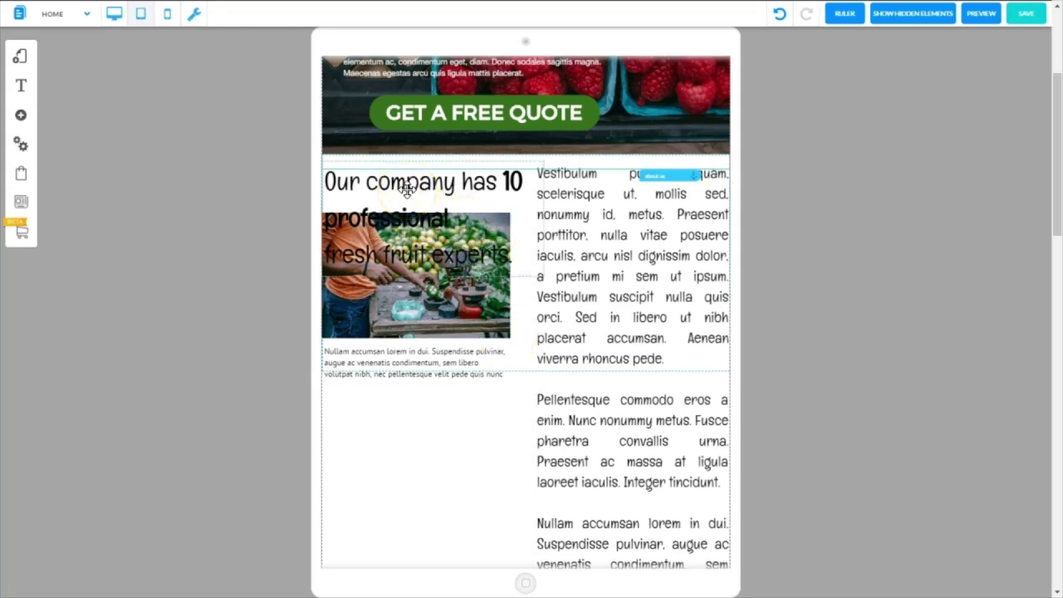
click(406, 190)
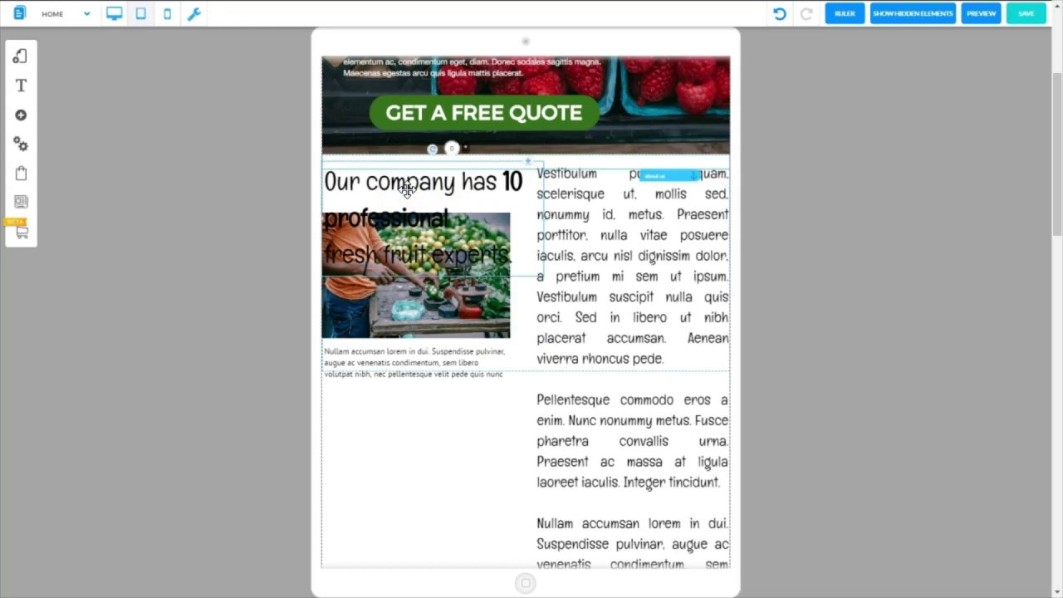
right_click(406, 189)
click(495, 230)
mouse_move(803, 314)
mouse_down()
mouse_move(831, 304)
mouse_move(817, 306)
mouse_up()
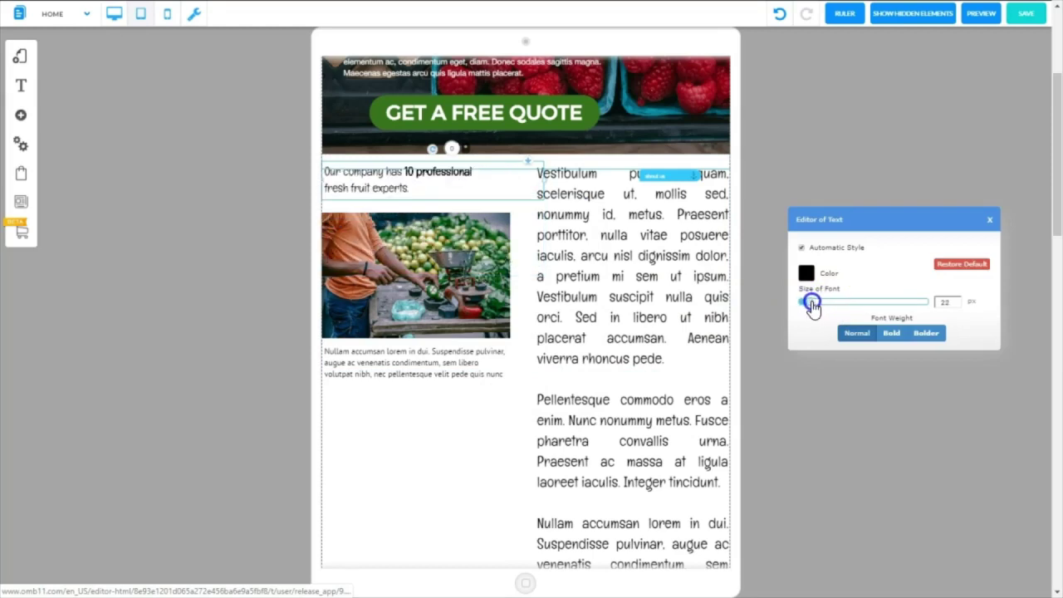
Step: Reduce the font size of the small caption under the photo, and nudge the caption and photo up closer to the heading
click(416, 369)
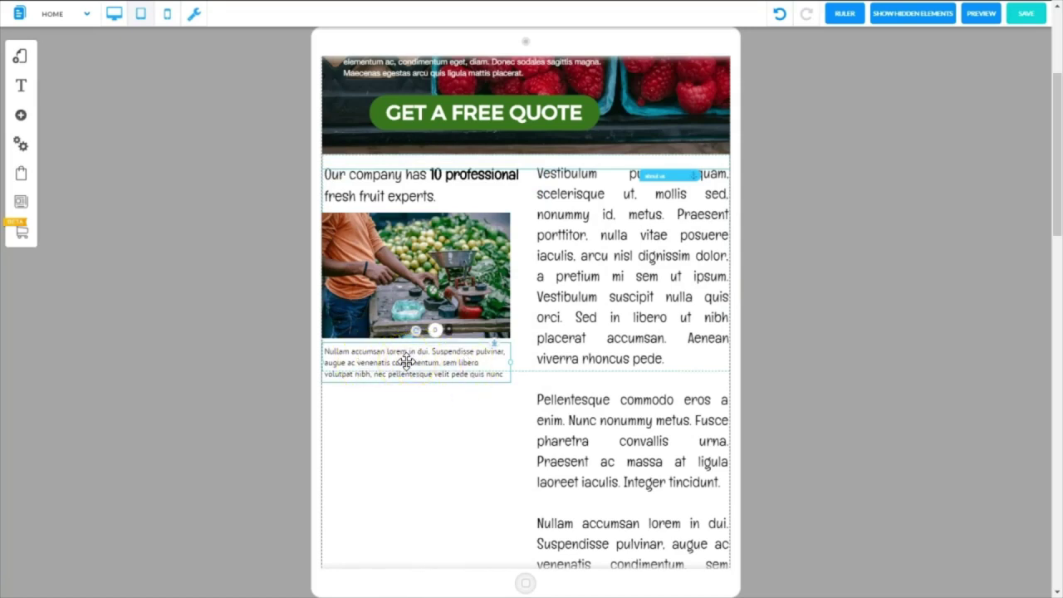
right_click(406, 362)
click(503, 230)
click(797, 302)
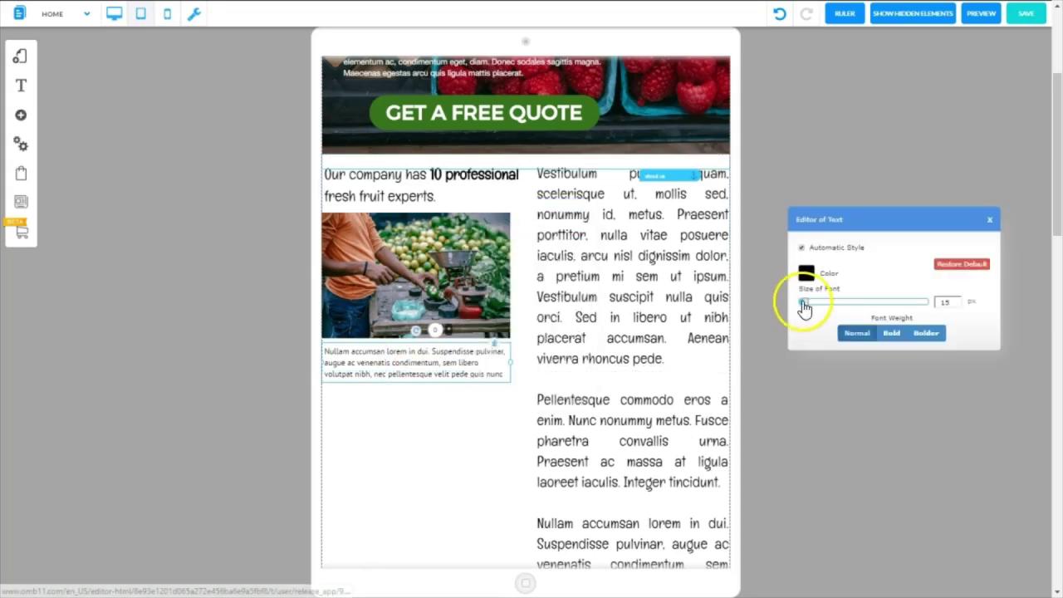
drag(804, 304, 803, 305)
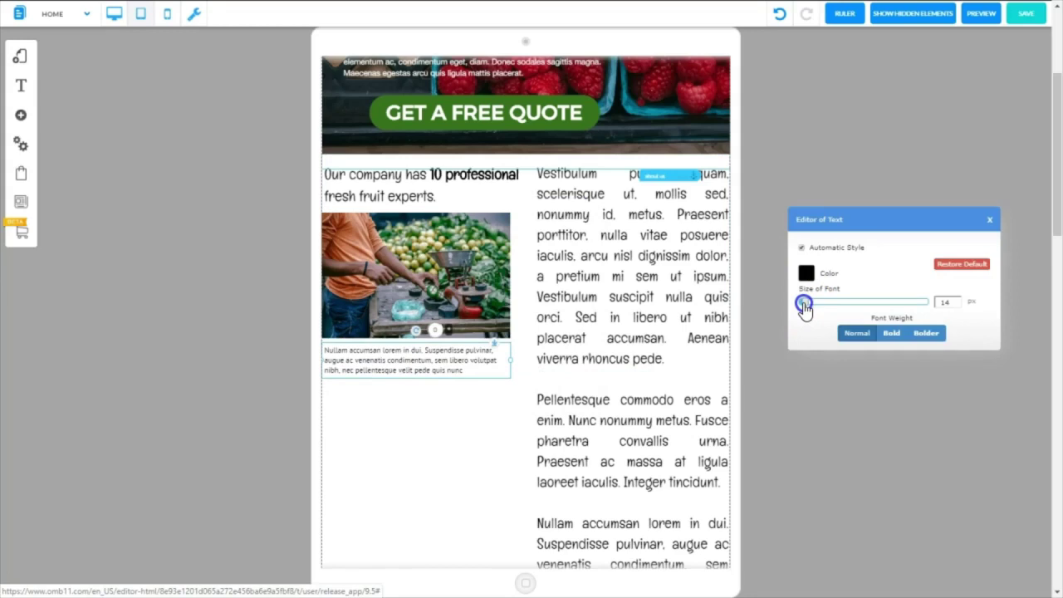
drag(805, 304, 802, 304)
click(939, 301)
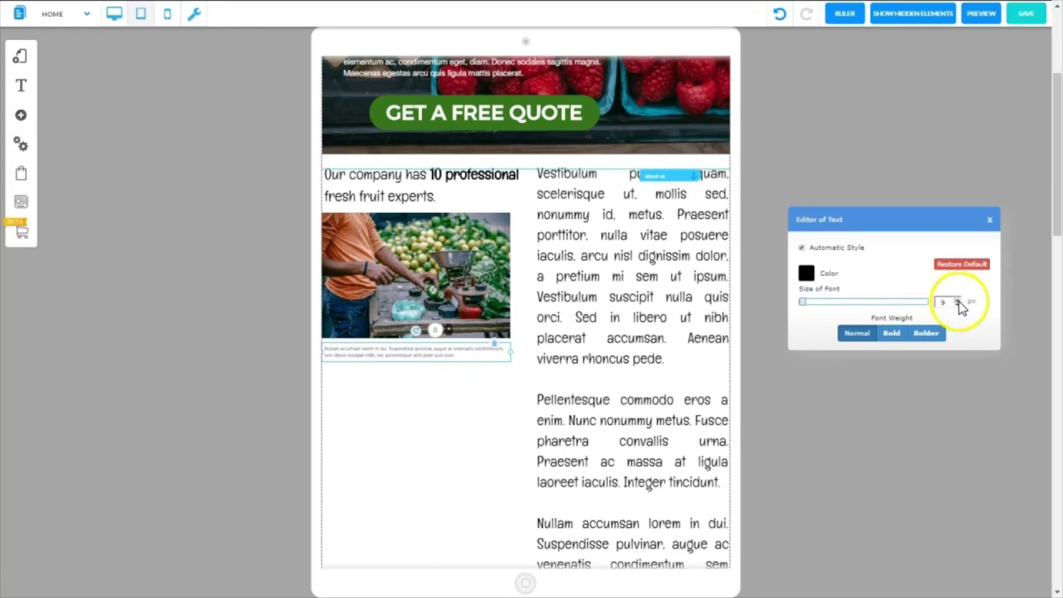
click(958, 301)
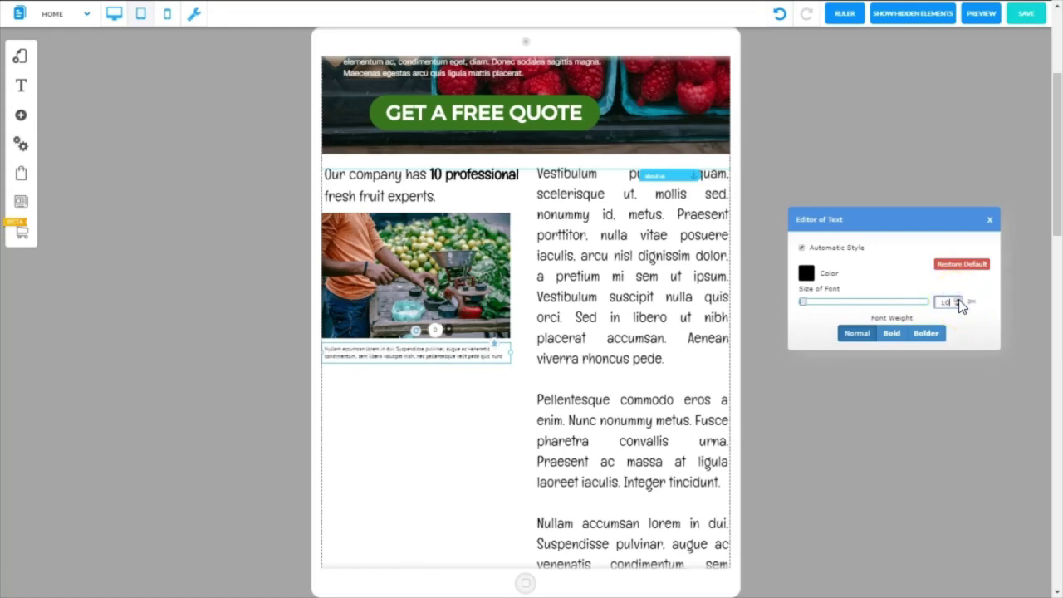
click(959, 301)
click(448, 359)
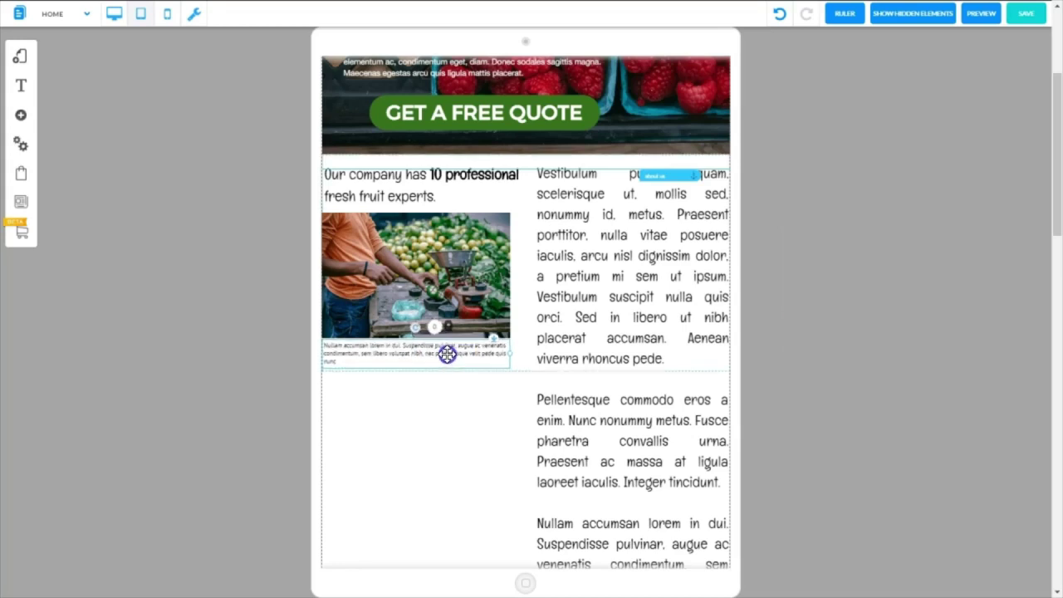
click(459, 269)
Step: Set the font size of the long text column beside the photo to 17 px
click(620, 255)
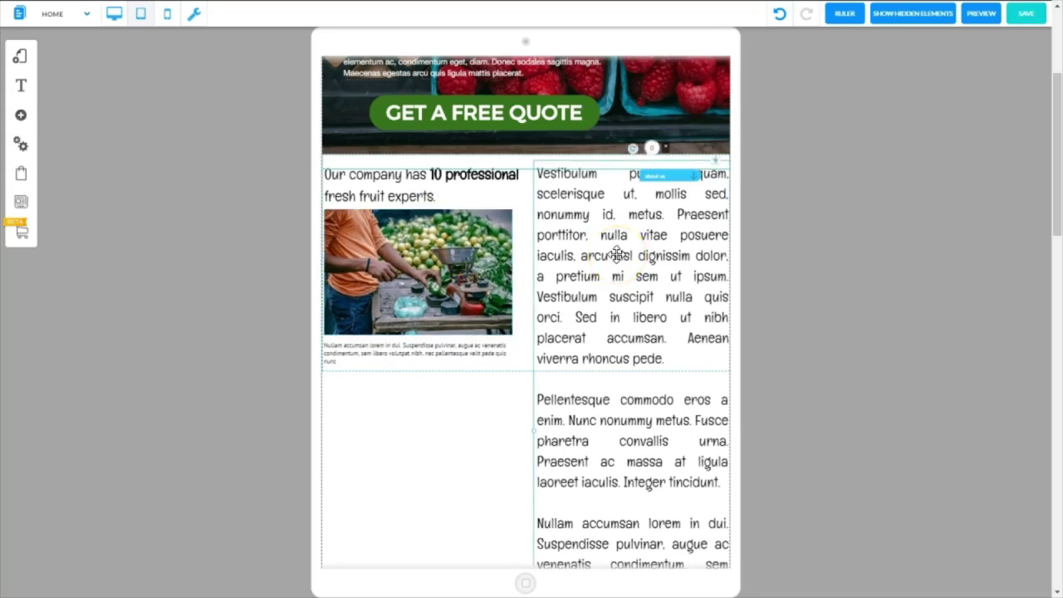
right_click(617, 254)
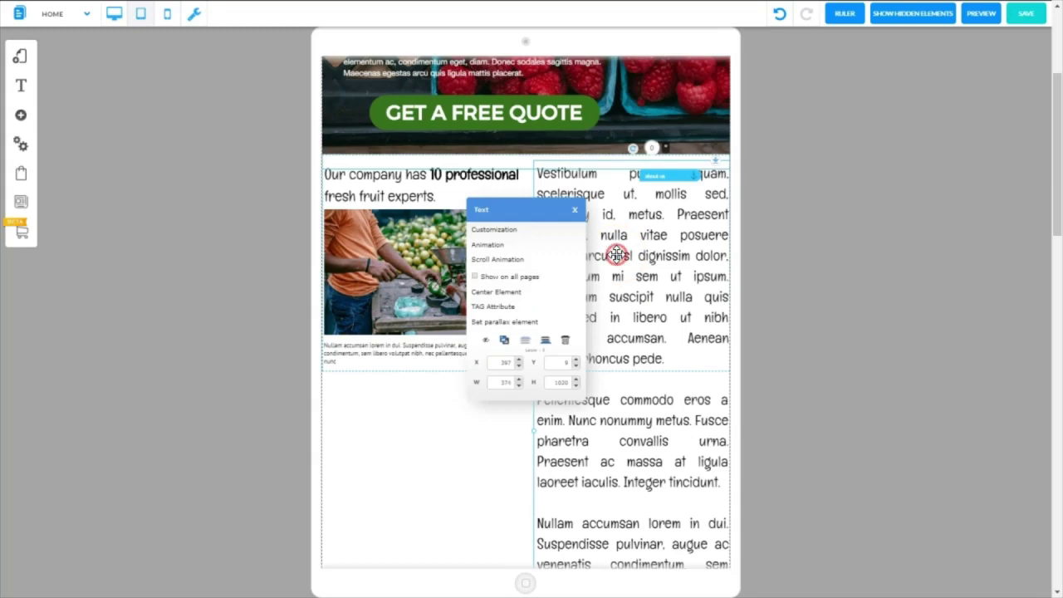
click(515, 231)
drag(815, 309, 805, 306)
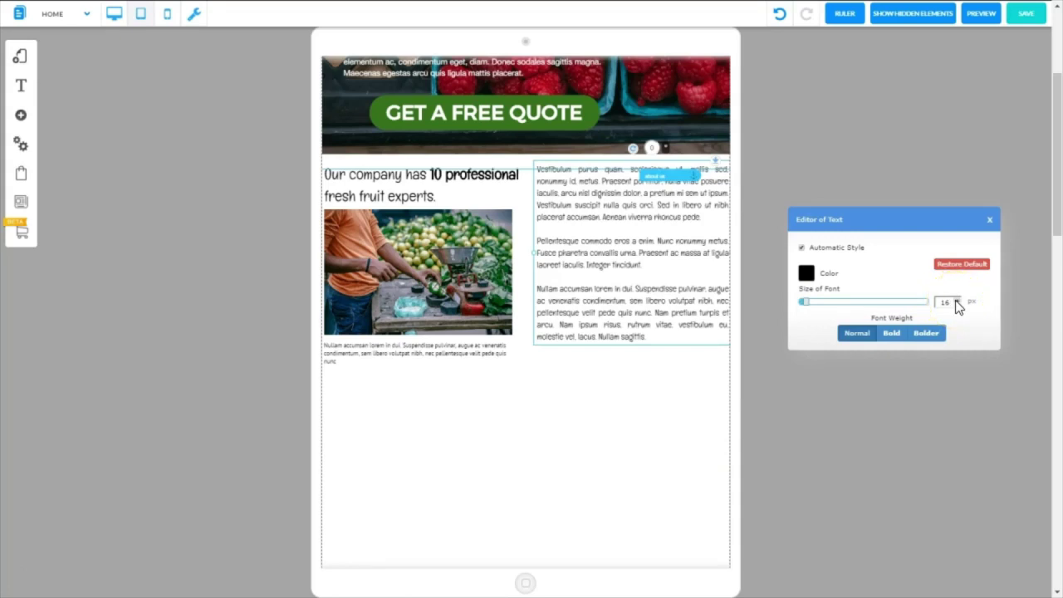
click(957, 301)
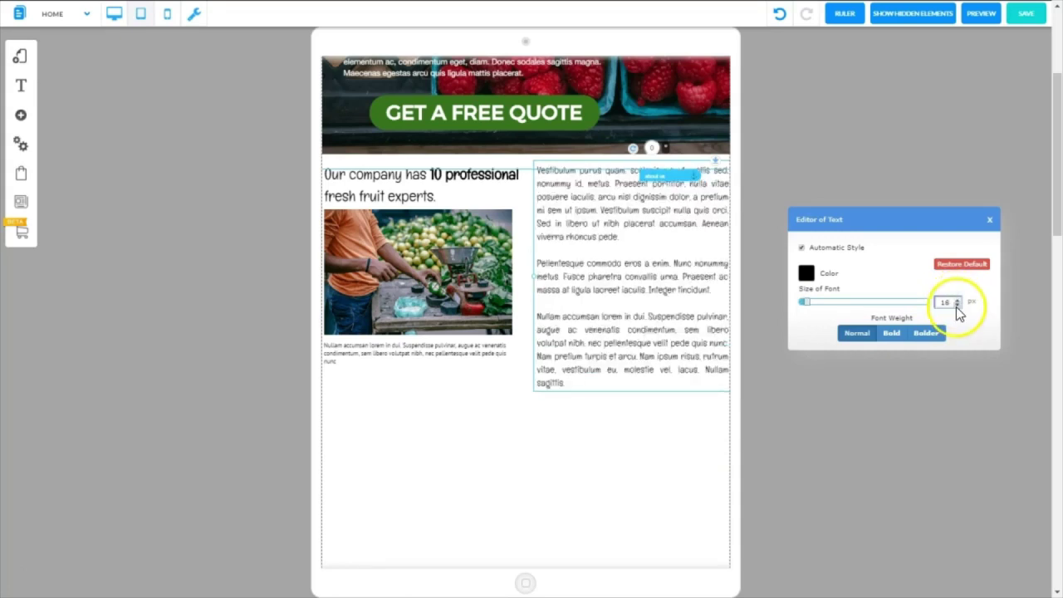
click(957, 305)
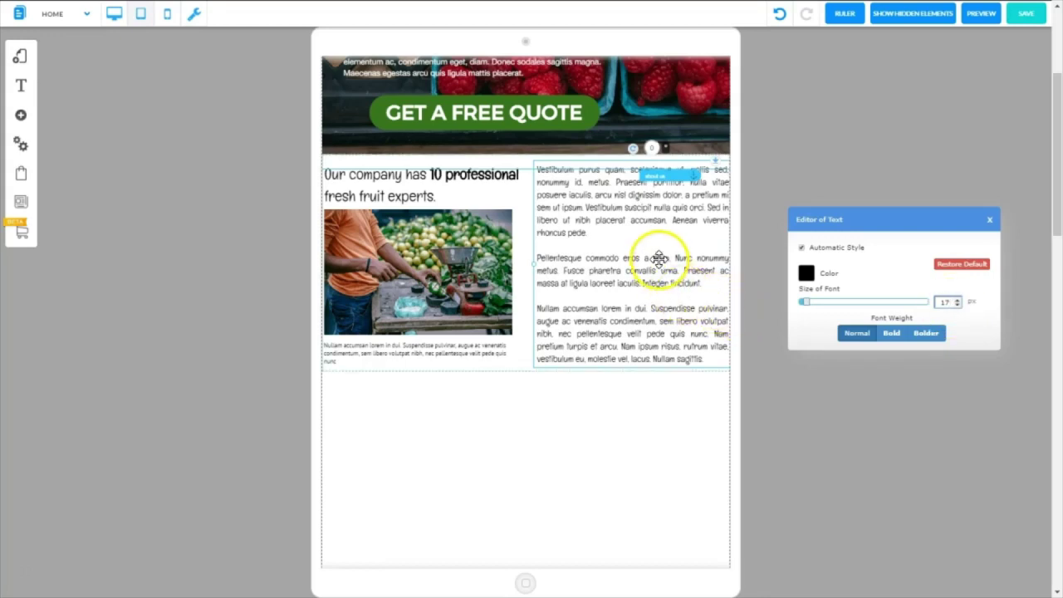
Step: Nudge the long text column left and down beside the photo, and raise the about us anchor to the section's upper edge
drag(658, 260, 653, 268)
click(667, 178)
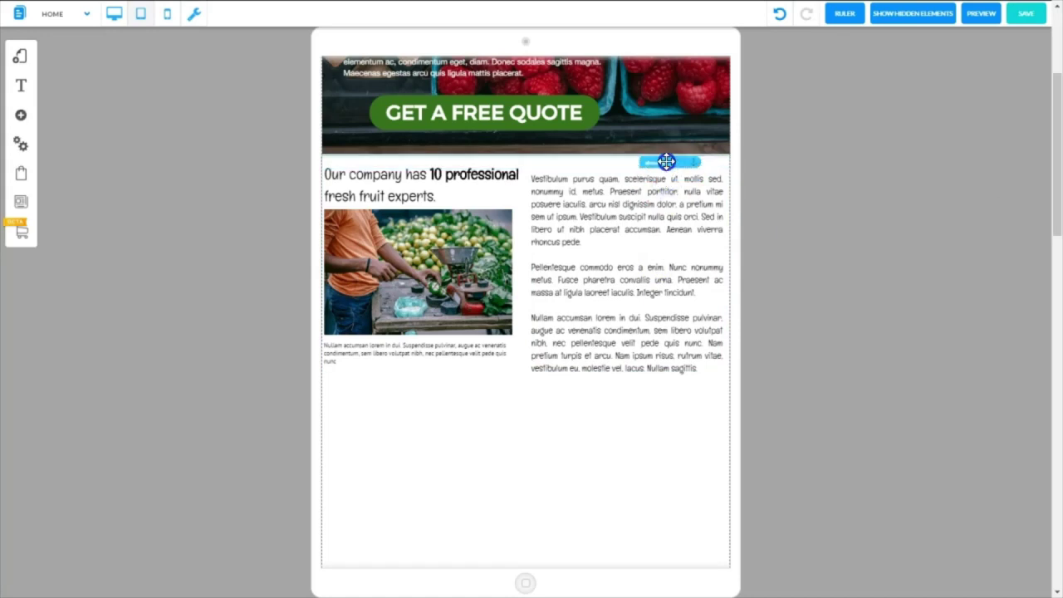
click(495, 177)
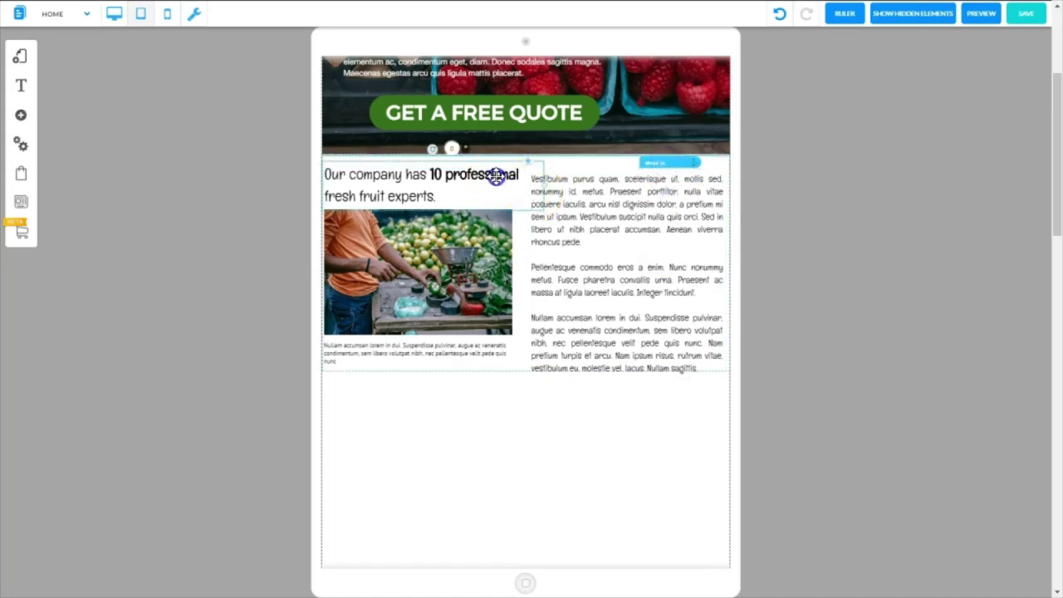
drag(569, 184, 115, 25)
Step: Check the about us section in the desktop layout, return to the tablet layout and save the site
click(115, 25)
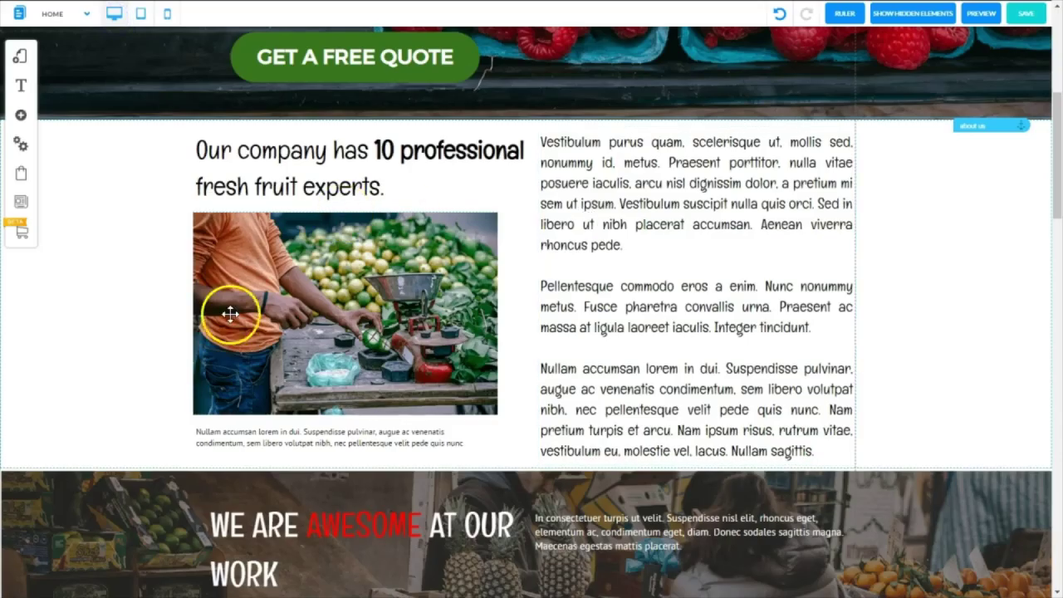
click(141, 13)
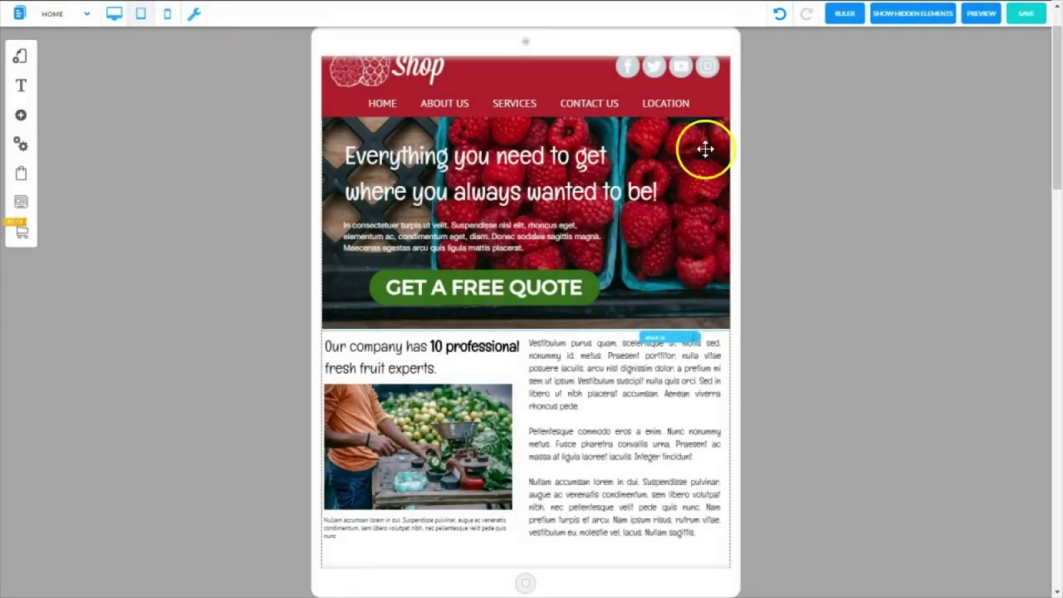
click(1026, 17)
click(660, 404)
Step: Bring the "WE ARE AWESOME" statistics section up directly beneath the about us content and extend its lower edge downward
scroll(453, 218, down, 5)
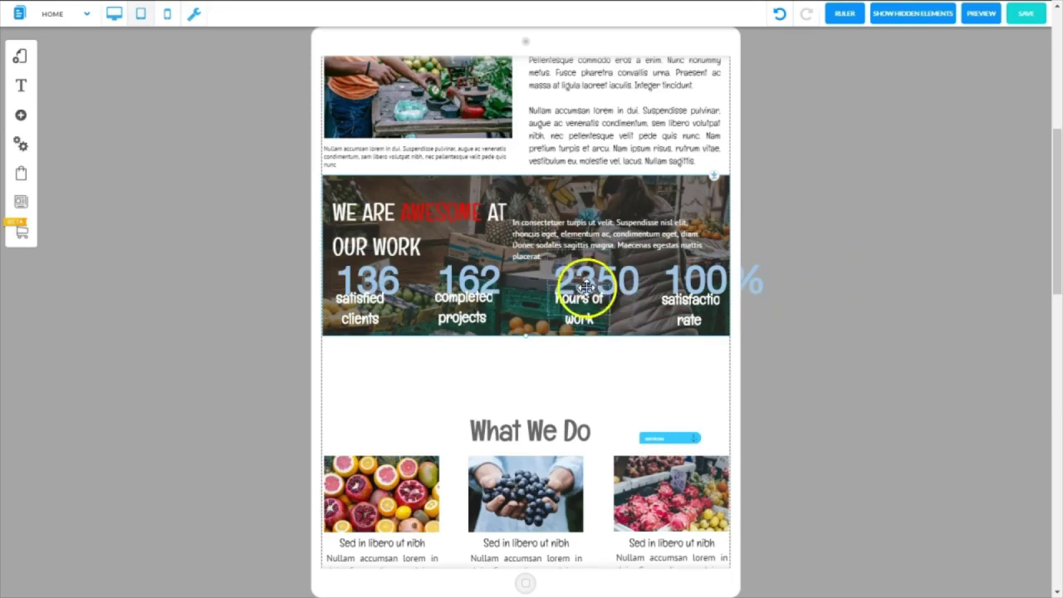
click(526, 337)
drag(526, 338, 527, 365)
Step: Move the "WE ARE AWESOME AT OUR WORK" heading up and left, and shift the widened paragraph left beside it on three lines
click(409, 220)
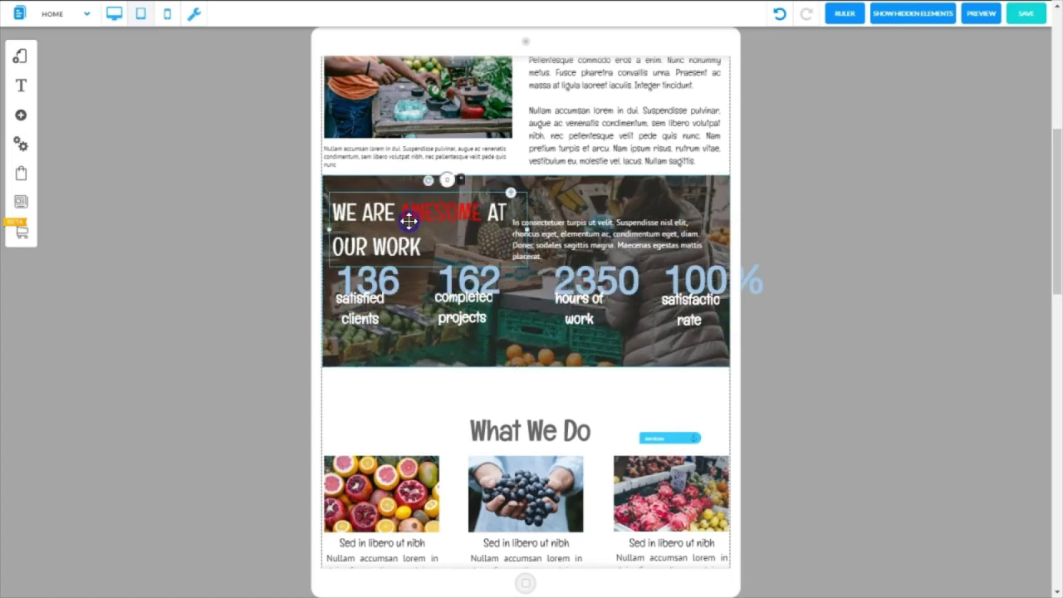
drag(407, 222, 426, 200)
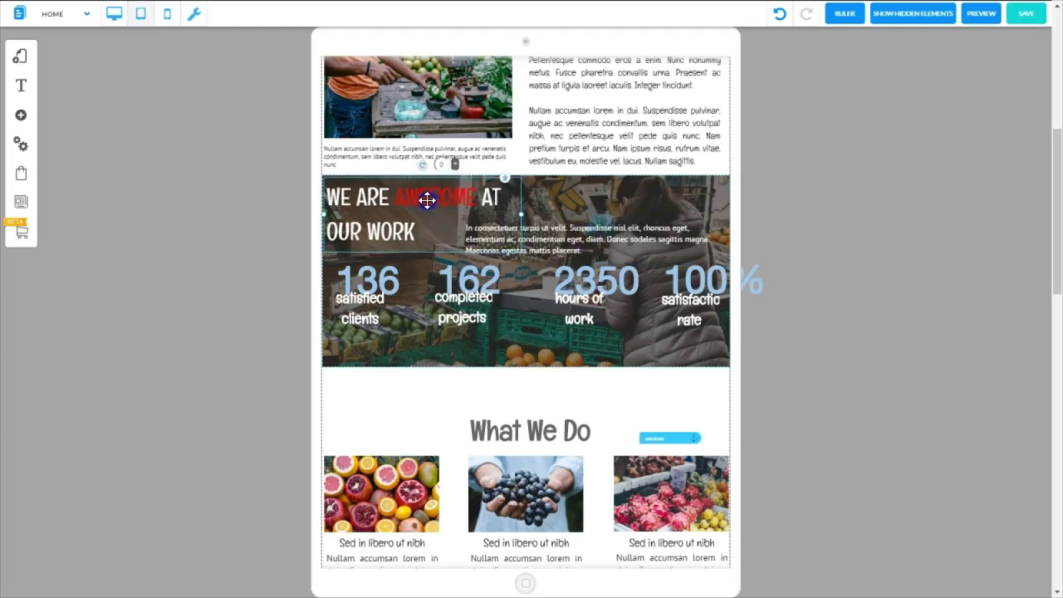
click(616, 241)
drag(616, 241, 599, 235)
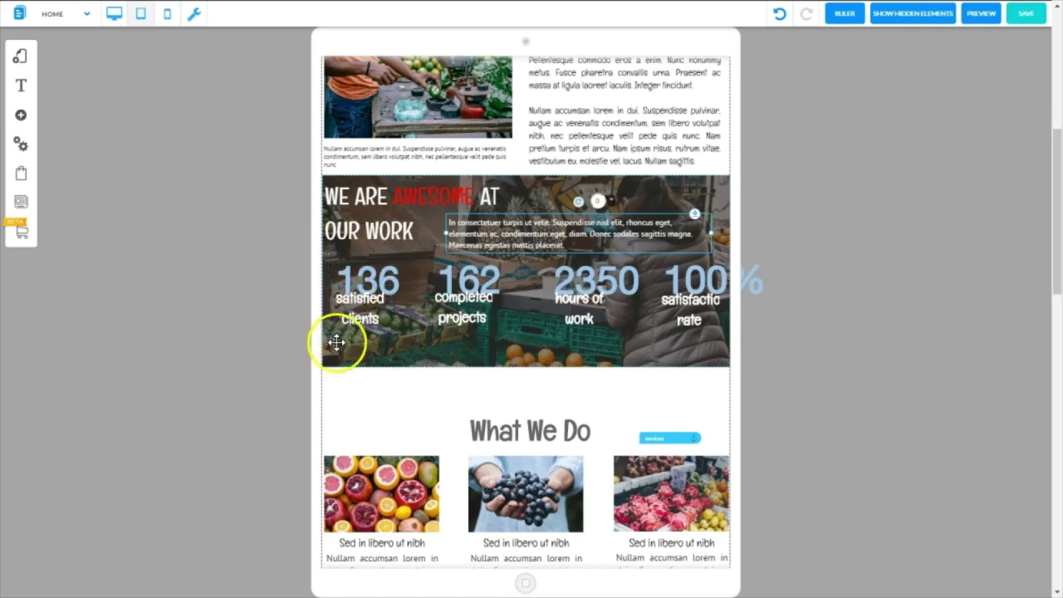
Step: Extend the 136 counter's box downward and lower its "satisfied clients" label clear of the number
click(332, 268)
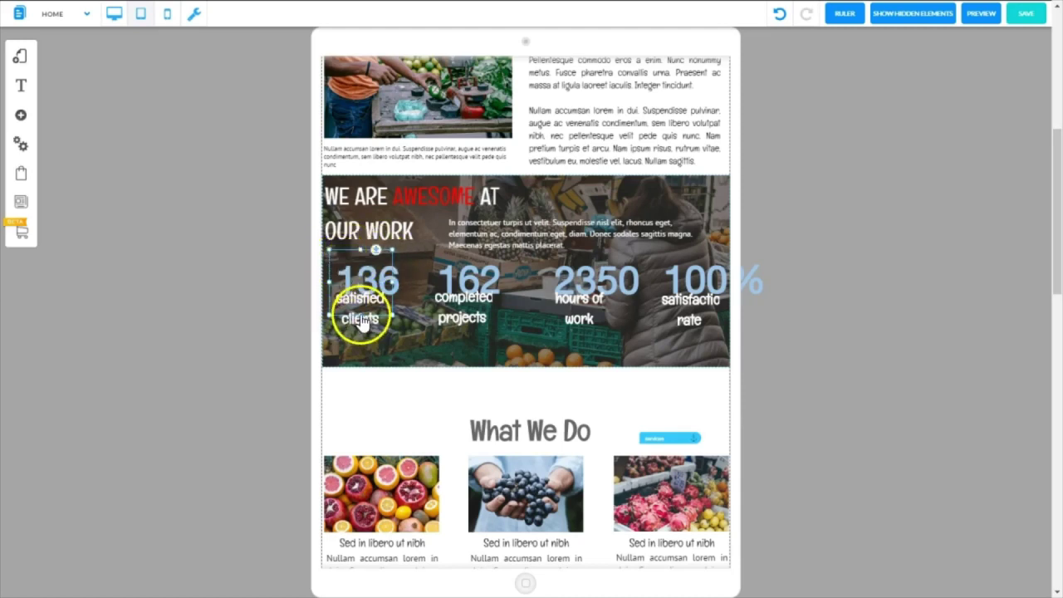
drag(360, 319, 361, 351)
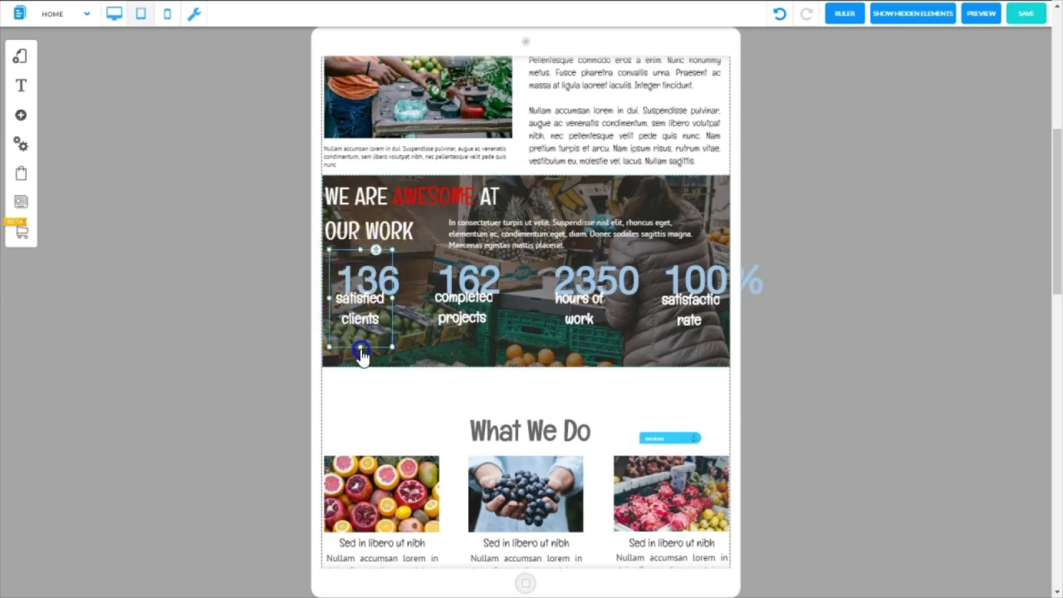
click(354, 311)
drag(354, 311, 355, 340)
drag(368, 280, 376, 281)
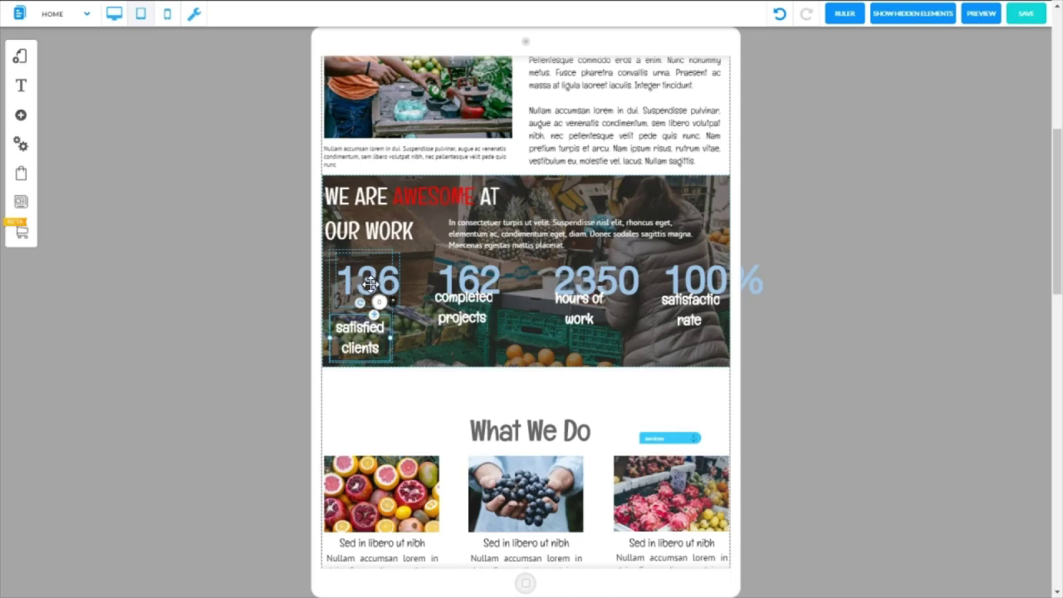
Step: Lower the "completed projects" label clear of the 162 counter, and extend the 2350 and 100% counter boxes downward
drag(368, 285, 453, 329)
drag(556, 318, 579, 363)
drag(637, 277, 658, 264)
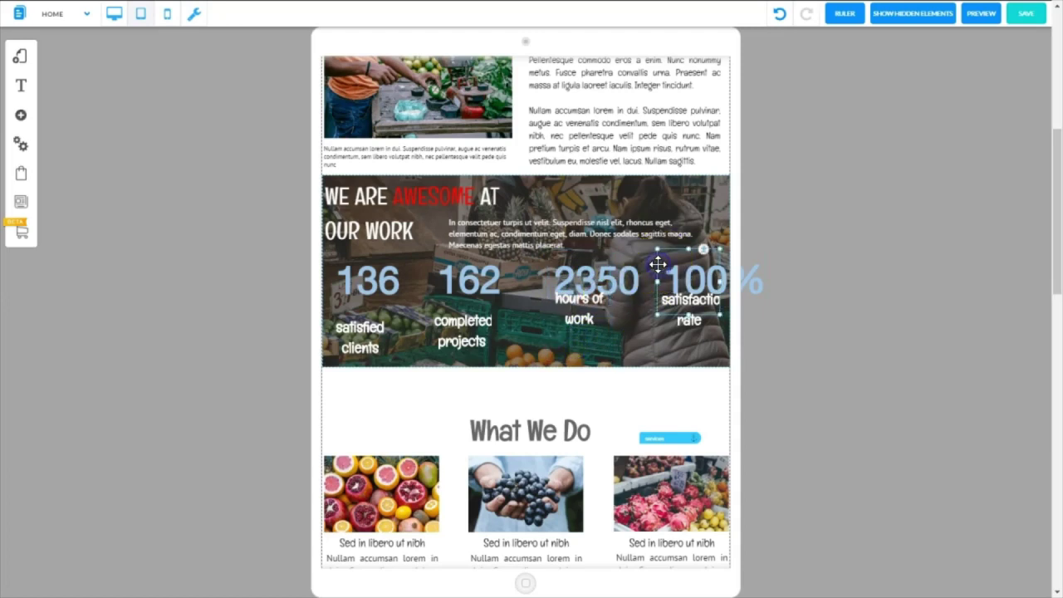
drag(449, 339, 403, 323)
Step: Show the ruler, place a horizontal guide just below the counter numbers and align the counter labels along it
click(845, 14)
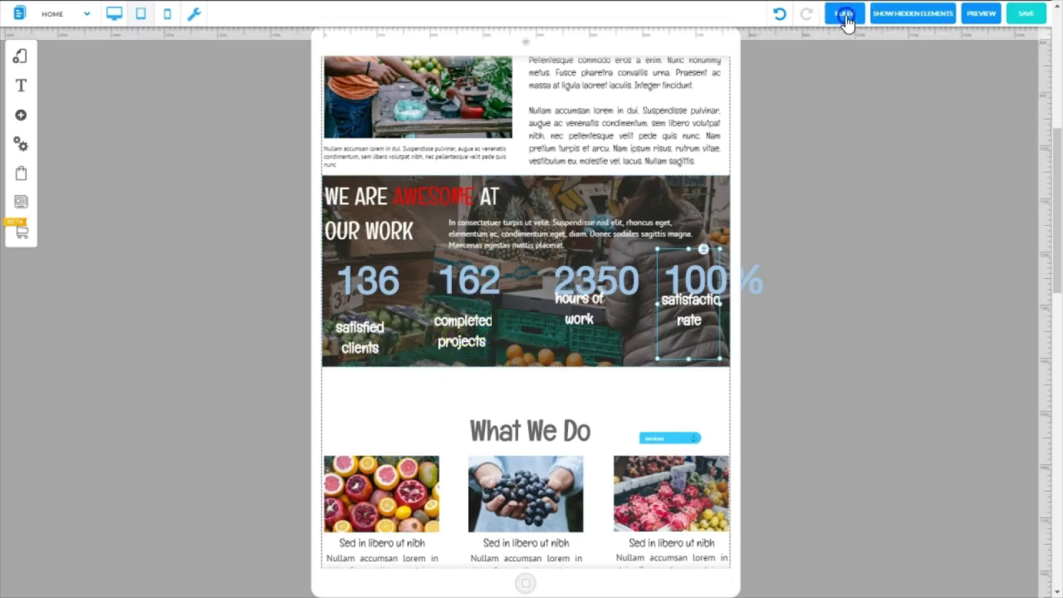
drag(1045, 329, 1042, 307)
click(424, 316)
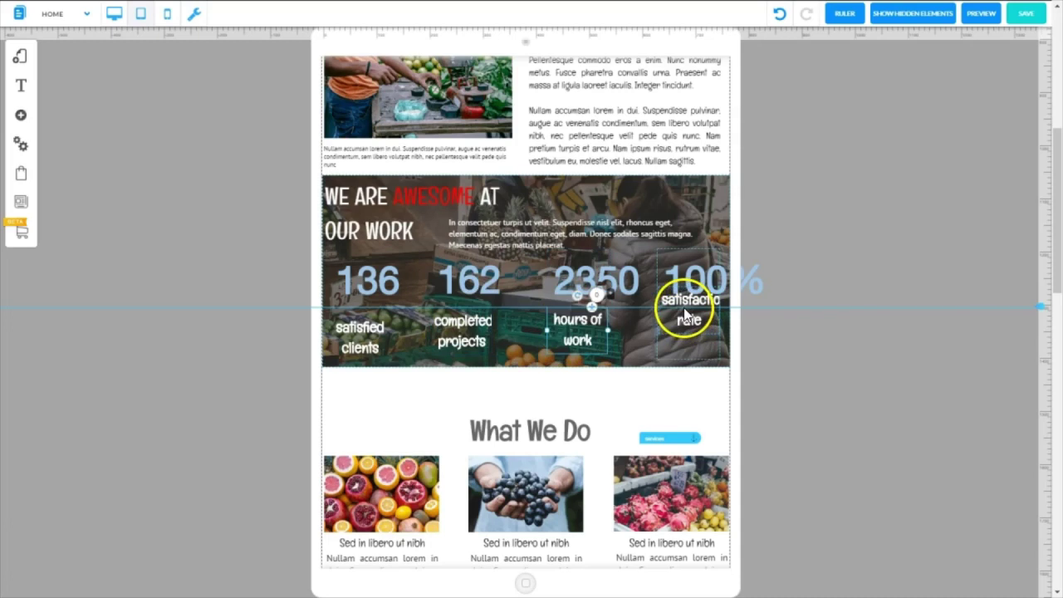
click(360, 332)
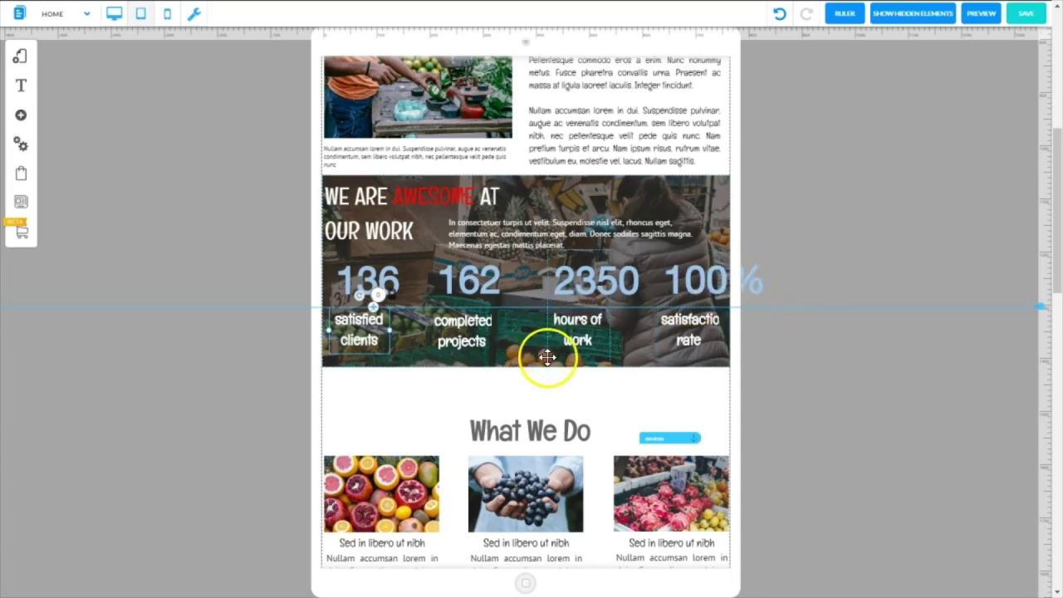
Step: Shift the 162, 2350 and 100% counters left so that the 100% counter fits inside the tablet page width
click(548, 359)
drag(548, 359, 538, 359)
click(657, 358)
drag(656, 358, 624, 361)
click(251, 344)
click(637, 327)
click(374, 332)
click(524, 325)
click(650, 324)
click(379, 324)
click(516, 322)
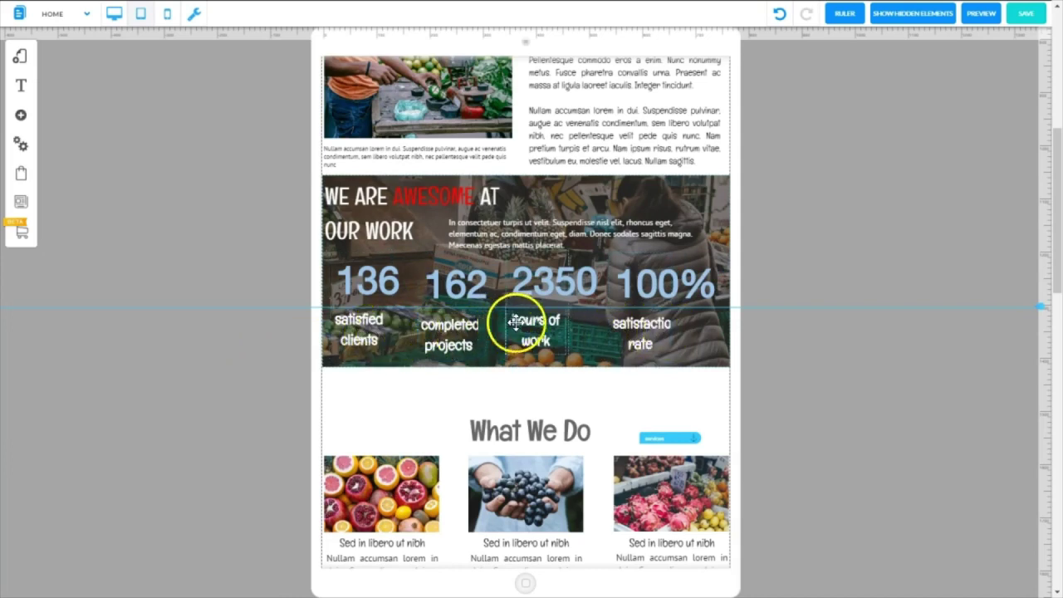
Step: Raise the horizontal guide to the upper edge of the 162 counter's box
click(1041, 307)
click(612, 308)
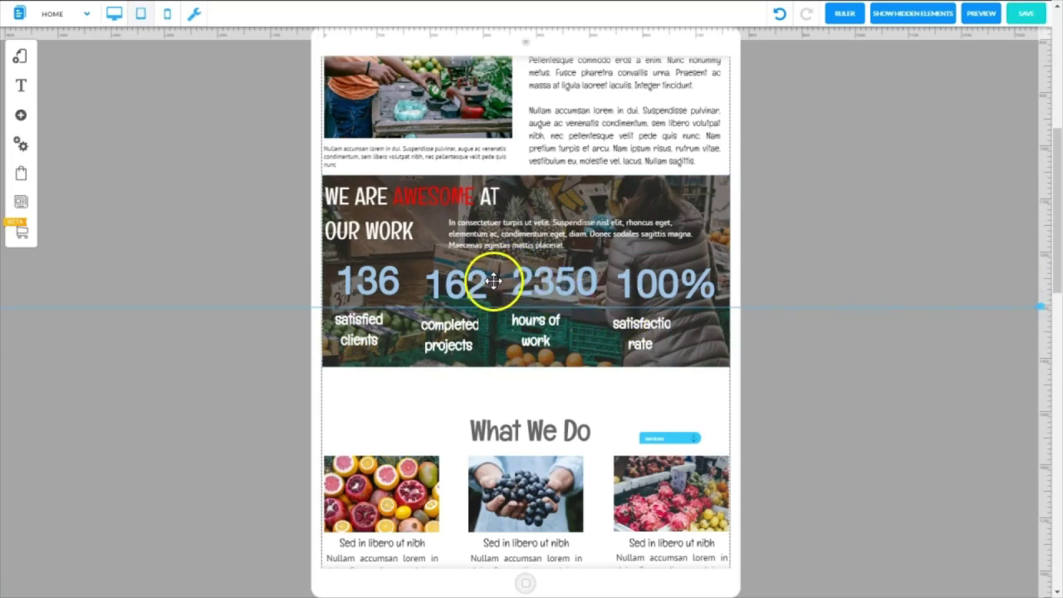
click(453, 274)
click(1038, 308)
drag(1038, 308, 1015, 253)
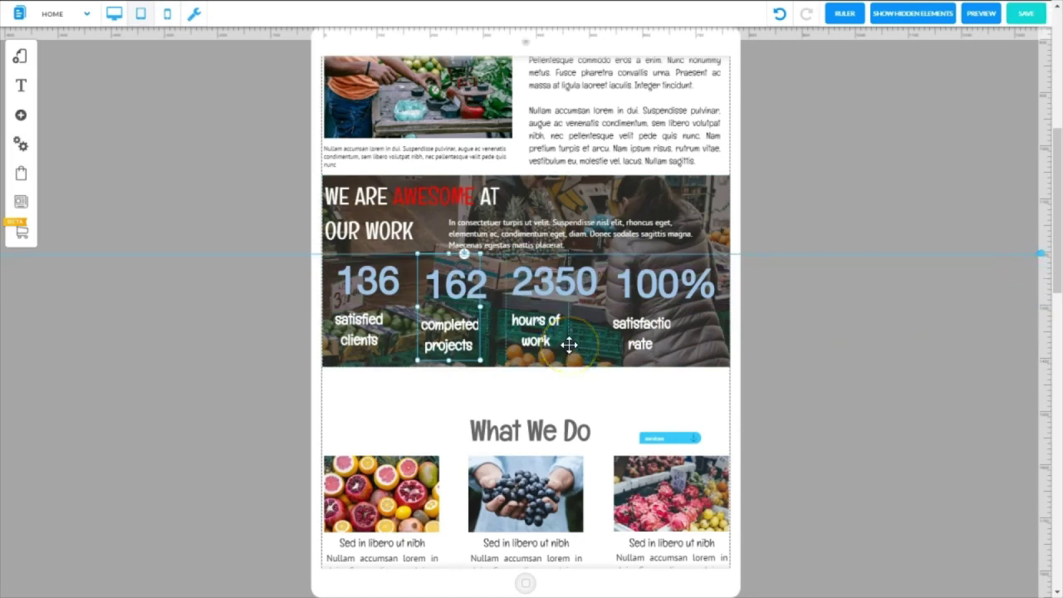
Step: Align the 136, 2350 and 100% counters with the 162 counter along the guide, and remove the guide
click(569, 344)
drag(569, 345, 574, 353)
click(1041, 254)
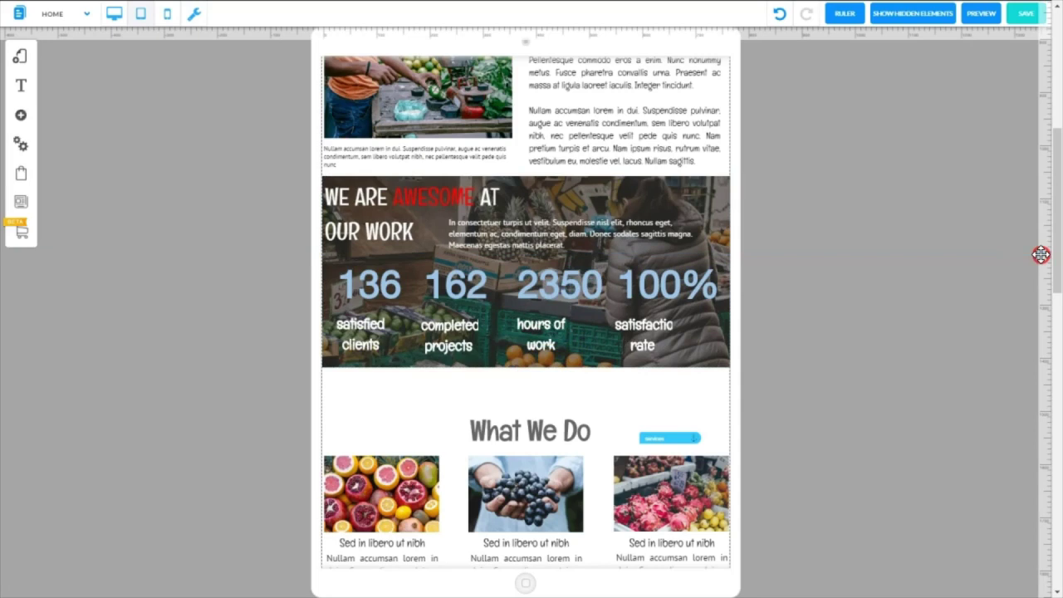
Step: Nudge the statistics paragraph slightly down, and move the "WE ARE AWESOME" heading right and down to line up with the 136 counter
click(513, 235)
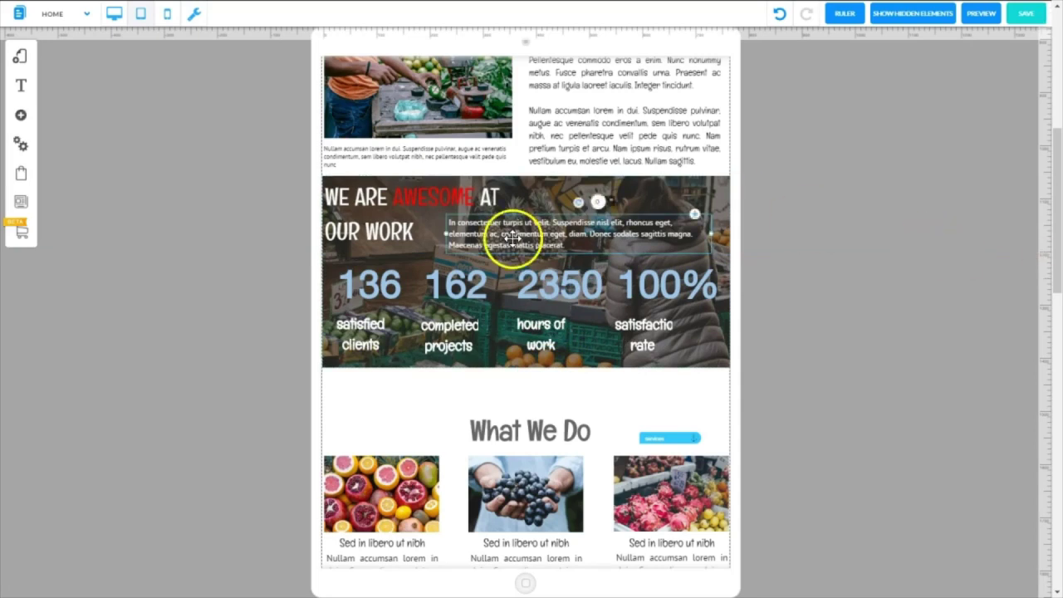
drag(512, 237, 512, 246)
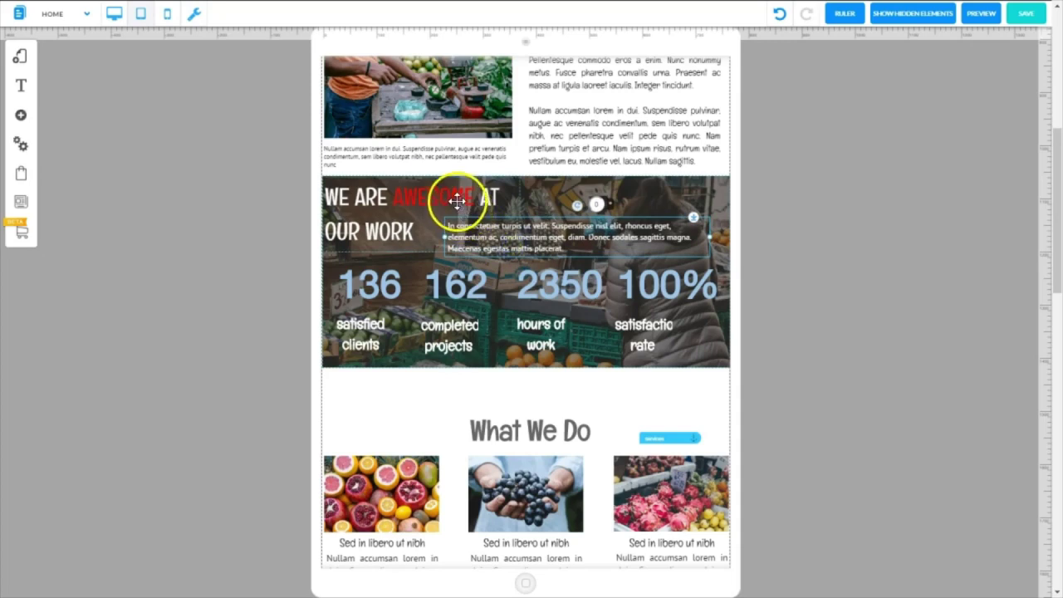
click(458, 202)
drag(381, 203, 397, 210)
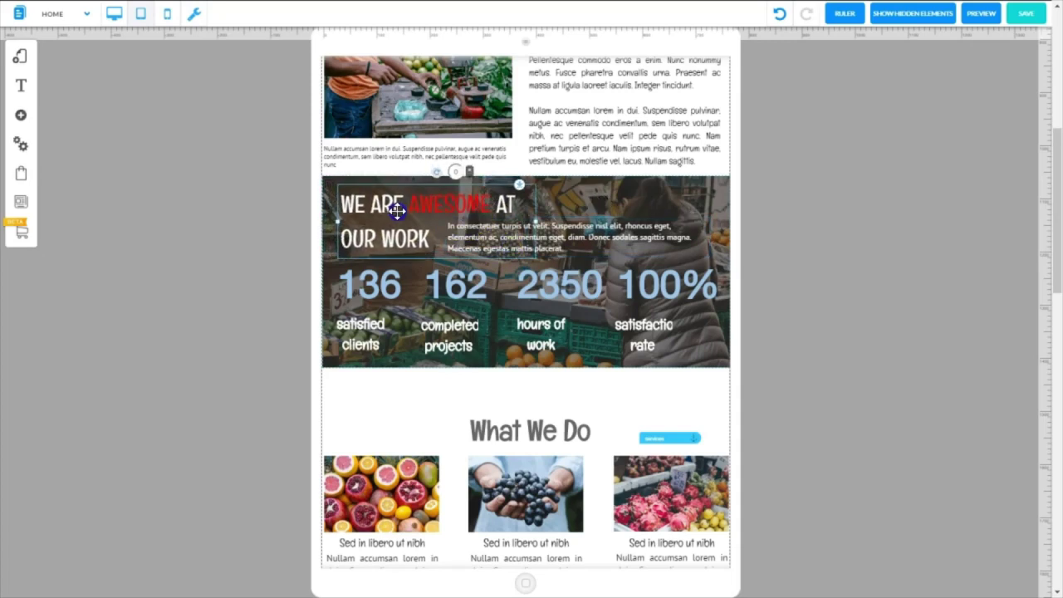
click(903, 239)
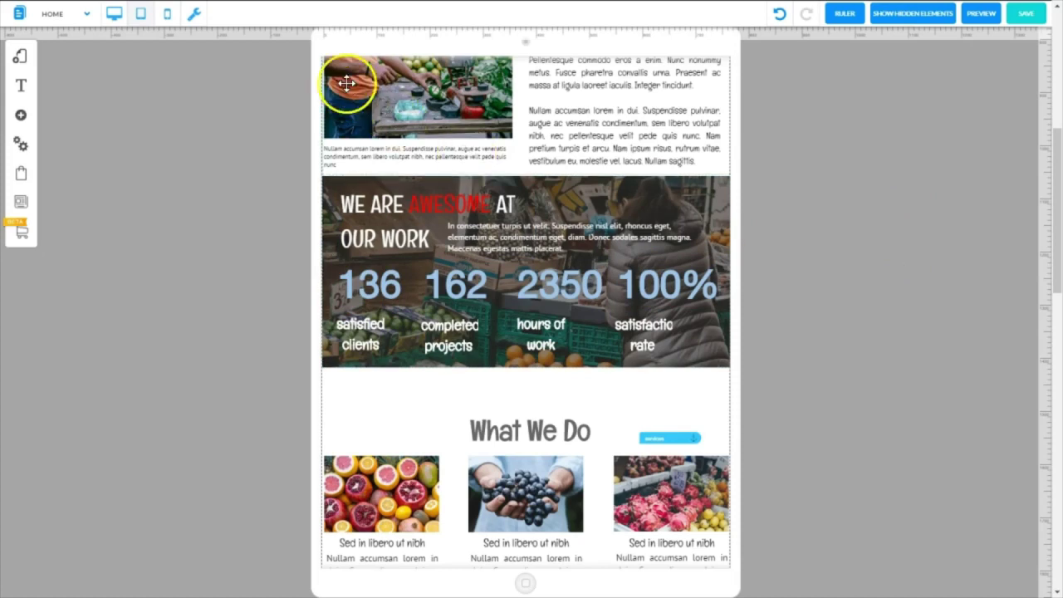
Step: After checking the desktop layout, move the tablet layout's "What We Do" section and services anchor up beneath the about us text
click(114, 20)
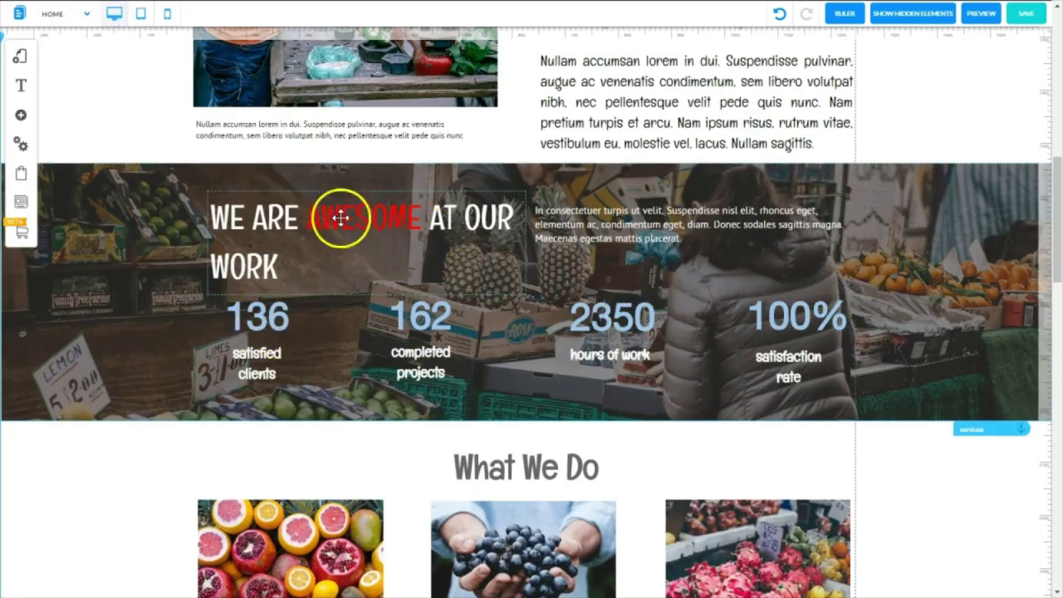
click(137, 15)
drag(1057, 274, 1057, 291)
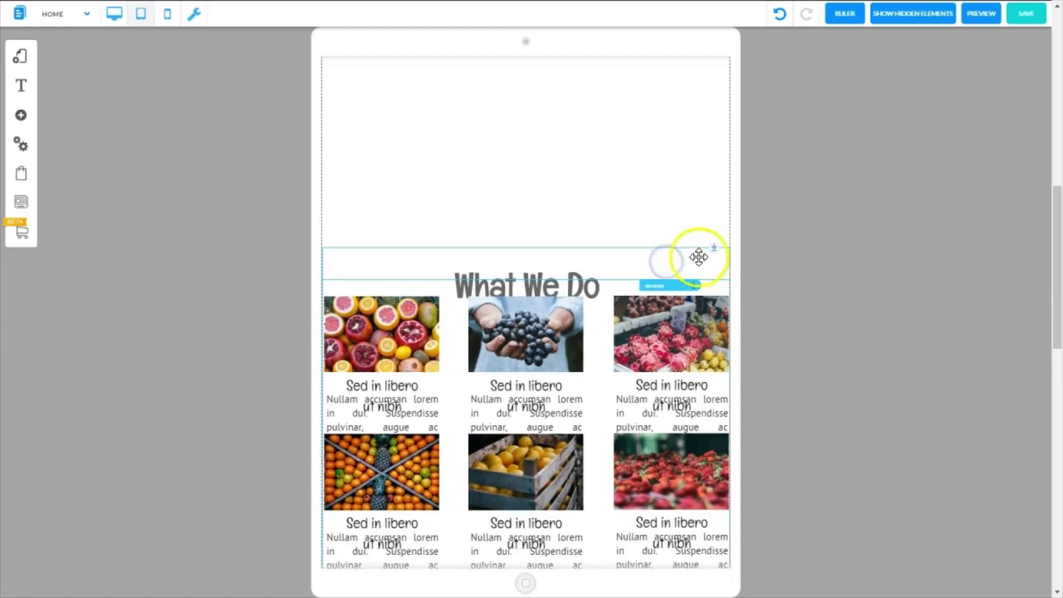
mouse_move(712, 248)
mouse_down()
mouse_move(720, 64)
mouse_move(717, 290)
mouse_move(714, 229)
mouse_up()
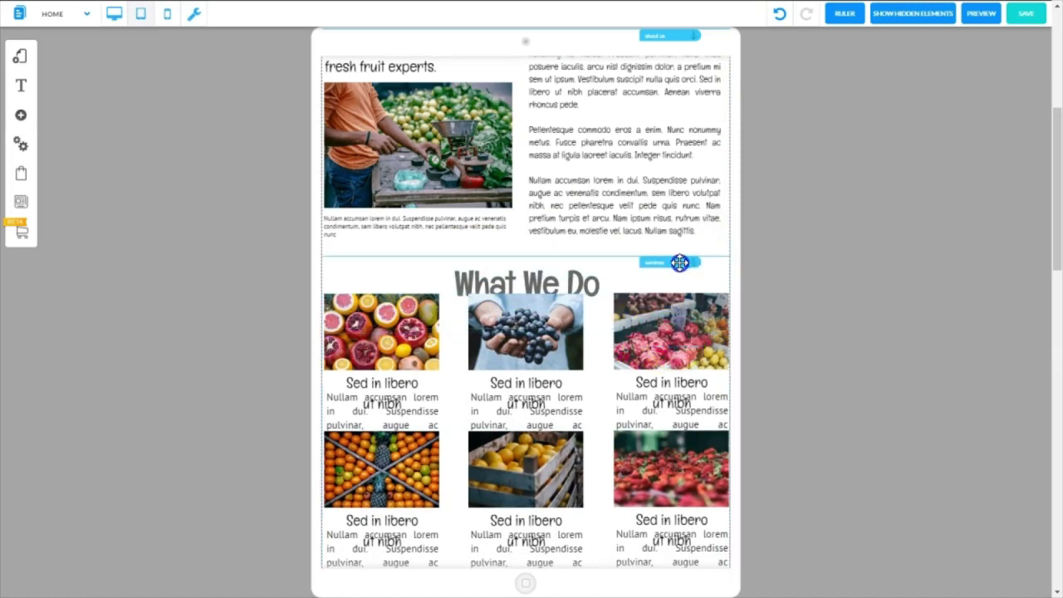
drag(662, 267, 631, 268)
scroll(632, 267, down, 2)
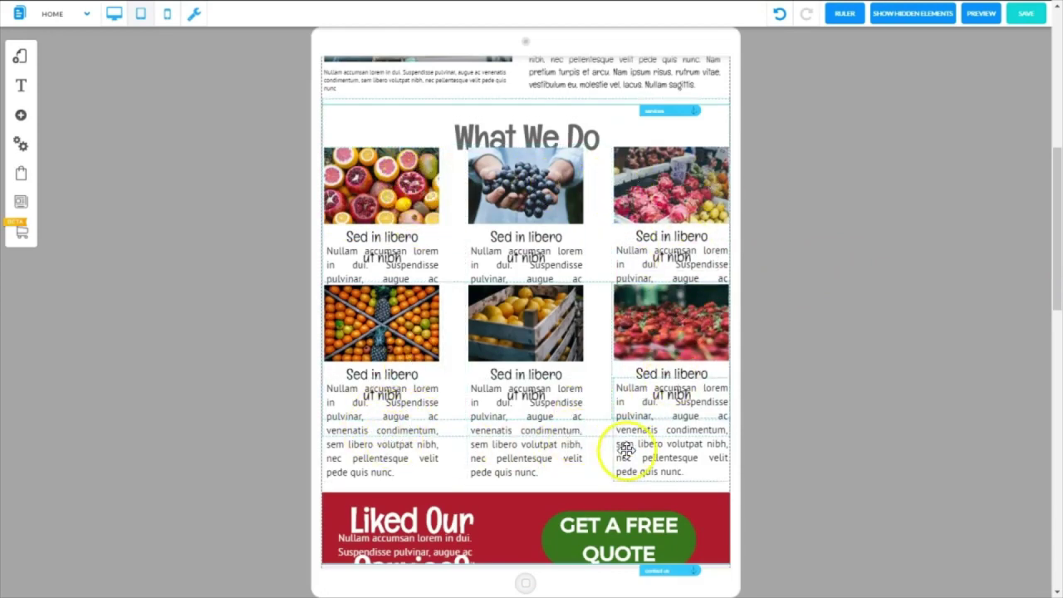
Step: Set the "What We Do" heading's font size to 58 px and move the heading slightly up, clear of the fruit images
click(551, 132)
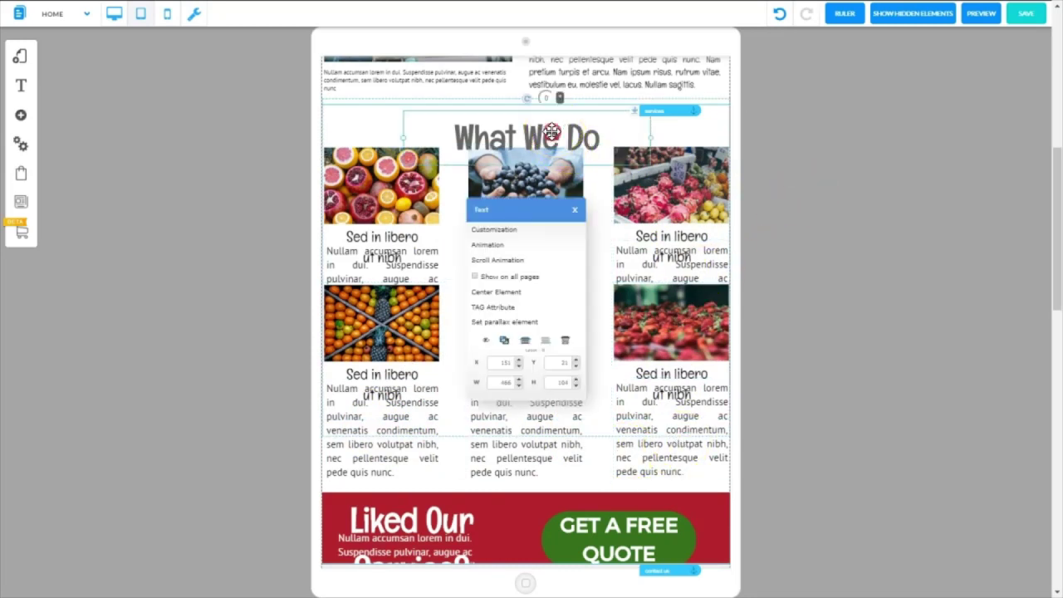
click(492, 230)
click(489, 232)
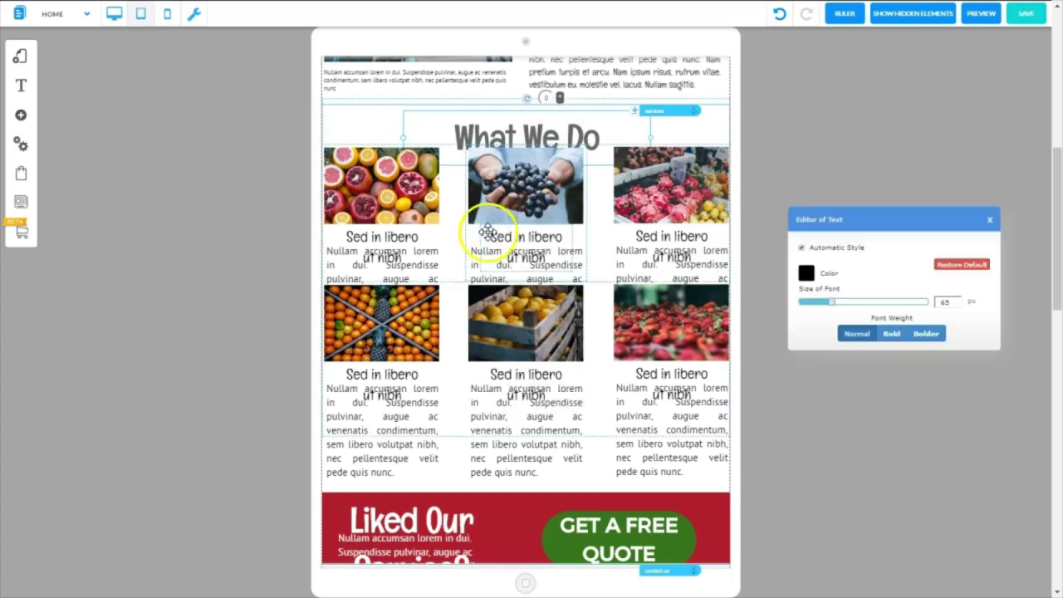
click(833, 304)
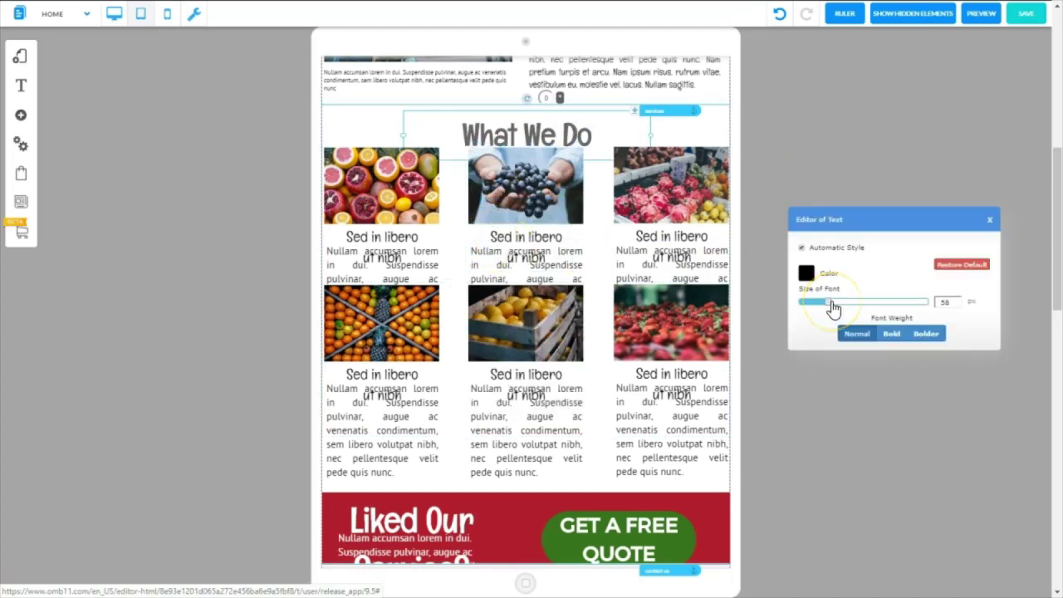
click(990, 220)
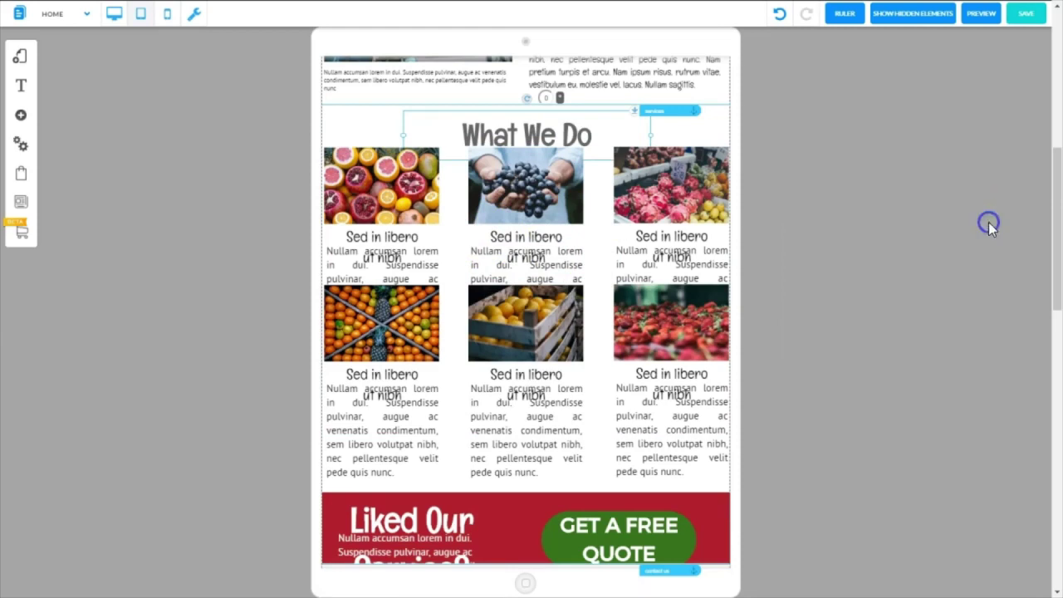
click(586, 132)
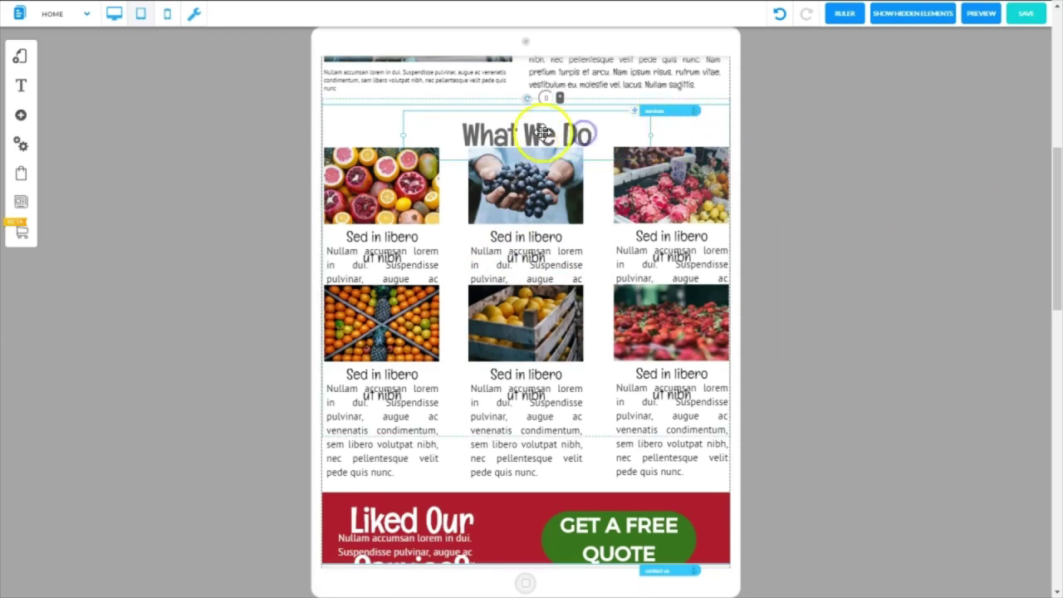
drag(543, 132, 545, 123)
click(618, 134)
click(569, 118)
Step: Set the "What We Do" heading's font size to 54 px and nudge the services anchor slightly up
right_click(505, 212)
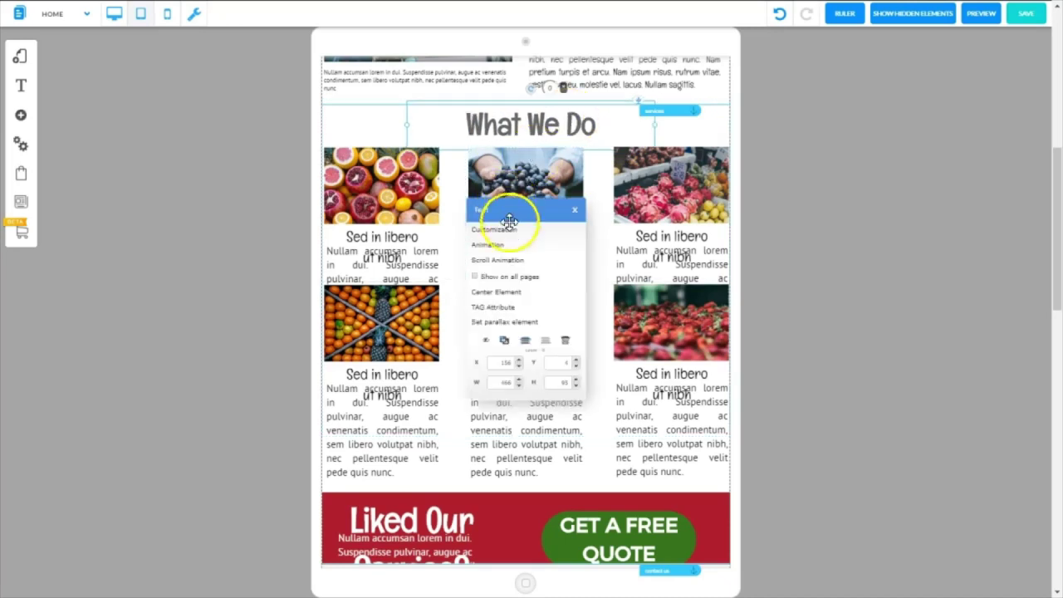
click(513, 230)
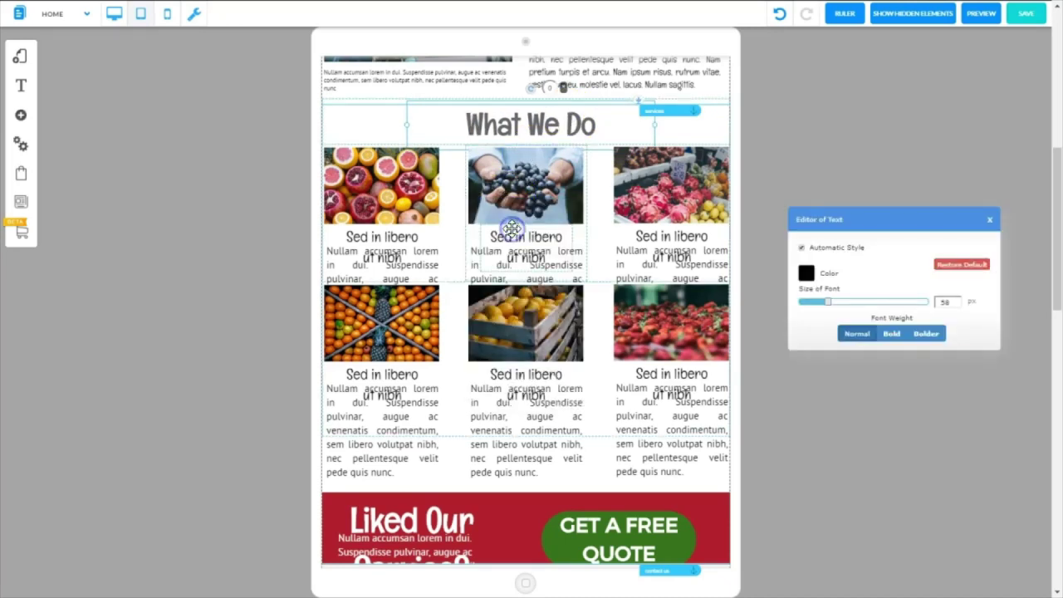
click(957, 306)
click(957, 306)
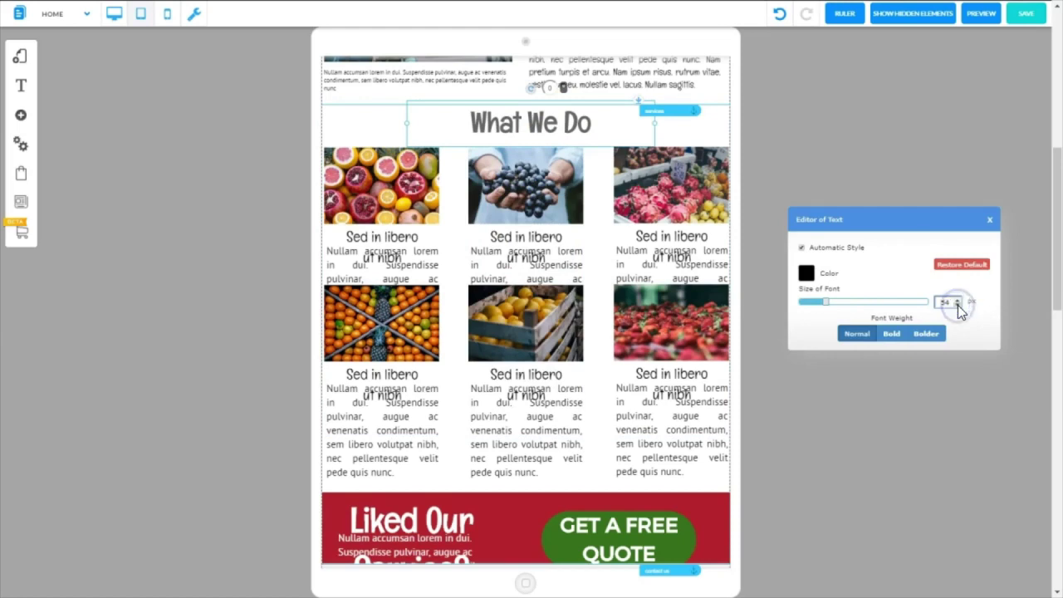
click(568, 125)
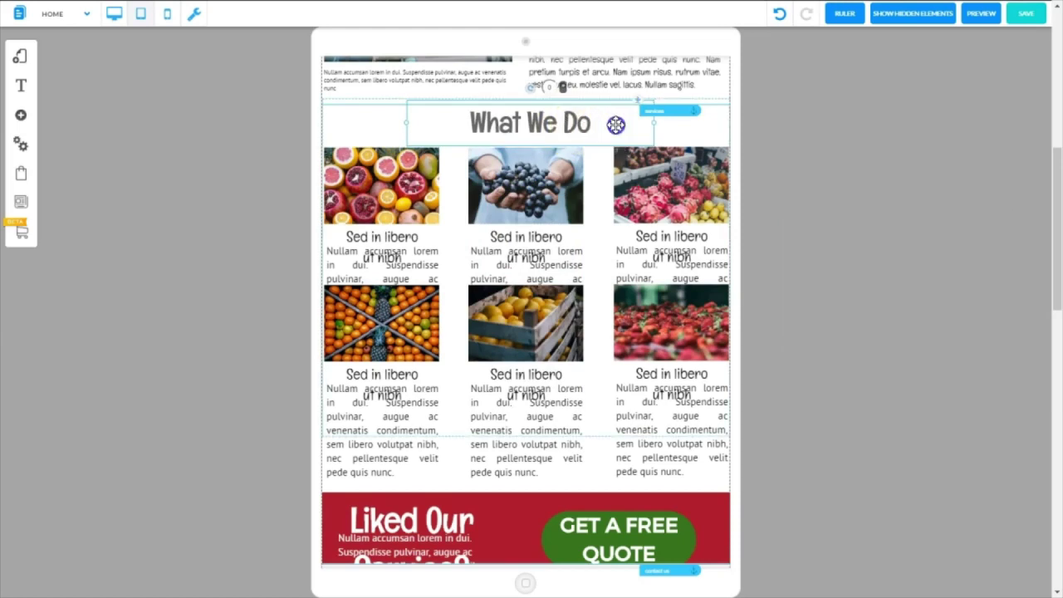
click(712, 102)
click(448, 158)
drag(447, 158, 359, 201)
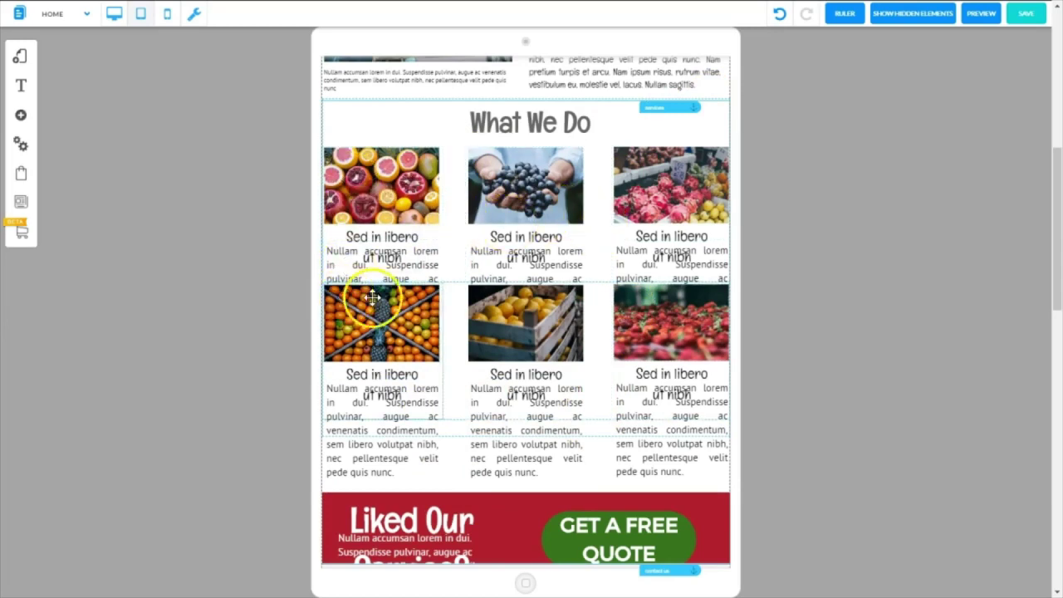
Step: Move the red "Get a Free Quote" section down and extend the "What We Do" section's lower edge below the second row's descriptions
drag(1053, 202, 1053, 279)
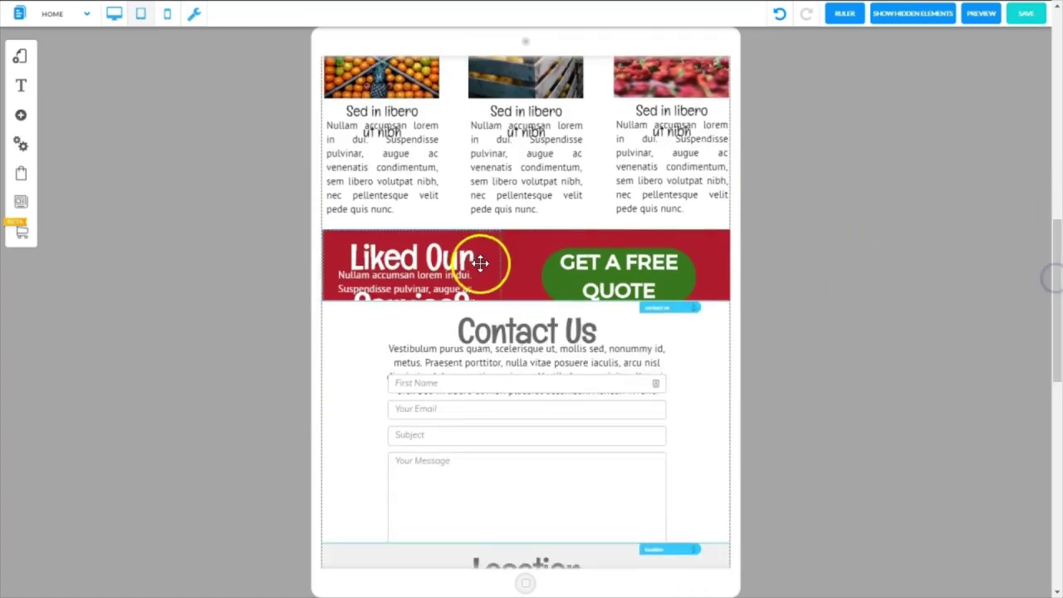
click(527, 255)
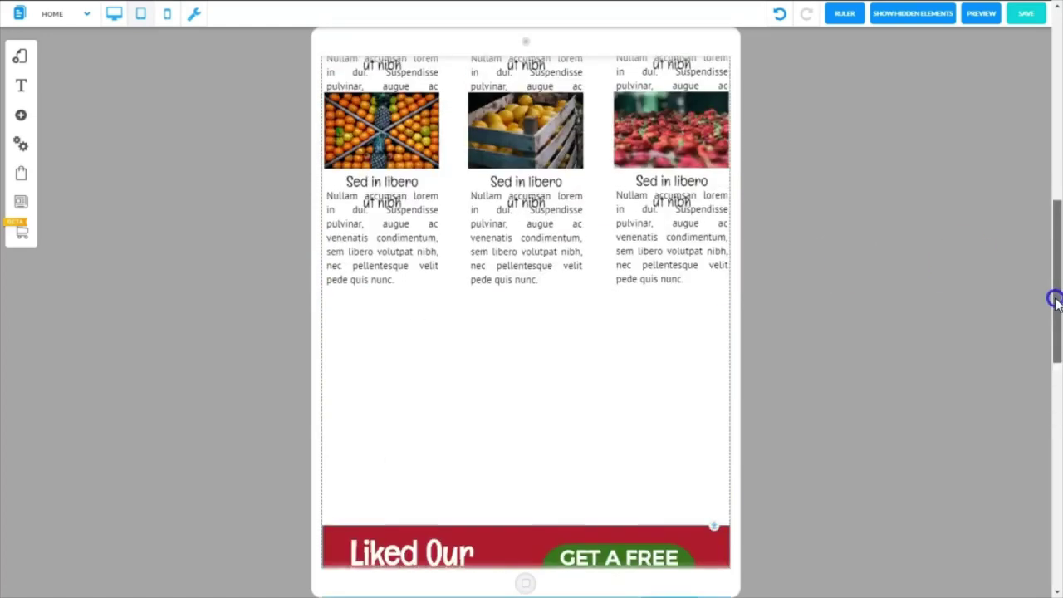
drag(1055, 301, 1050, 259)
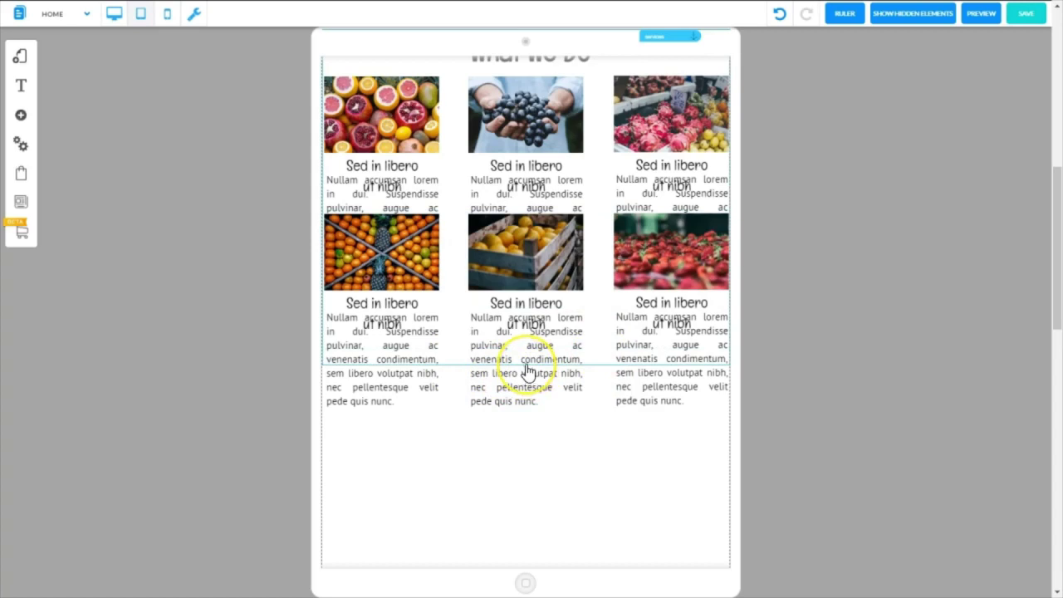
drag(527, 366, 522, 450)
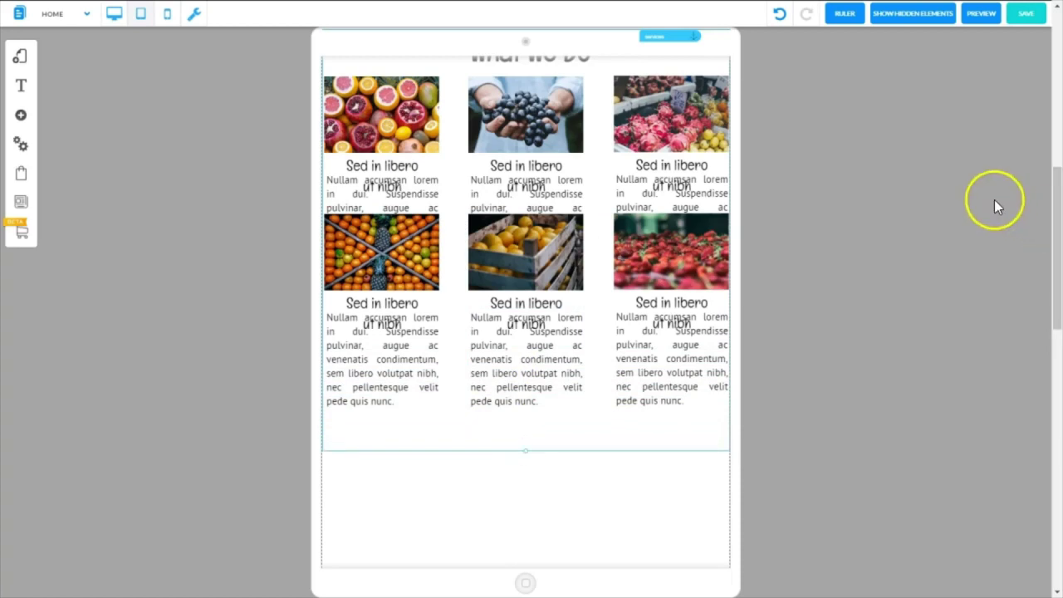
Step: Set the font size of the "Sed in libero ut nibh" caption under the citrus and pomegranate image to 21 px
click(1056, 220)
drag(1057, 220, 1045, 209)
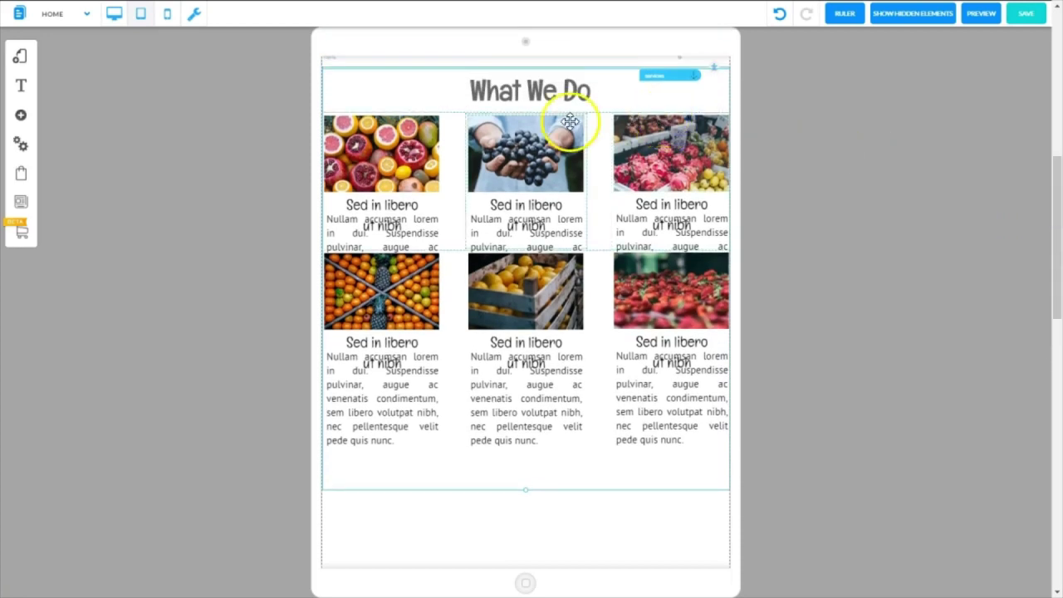
click(379, 206)
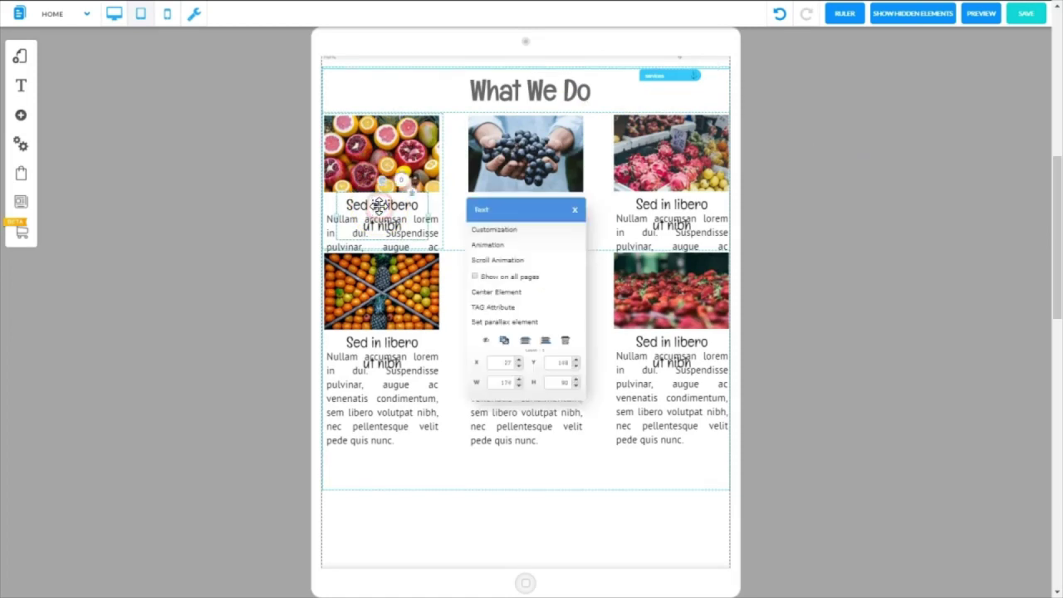
click(484, 230)
drag(814, 308, 810, 309)
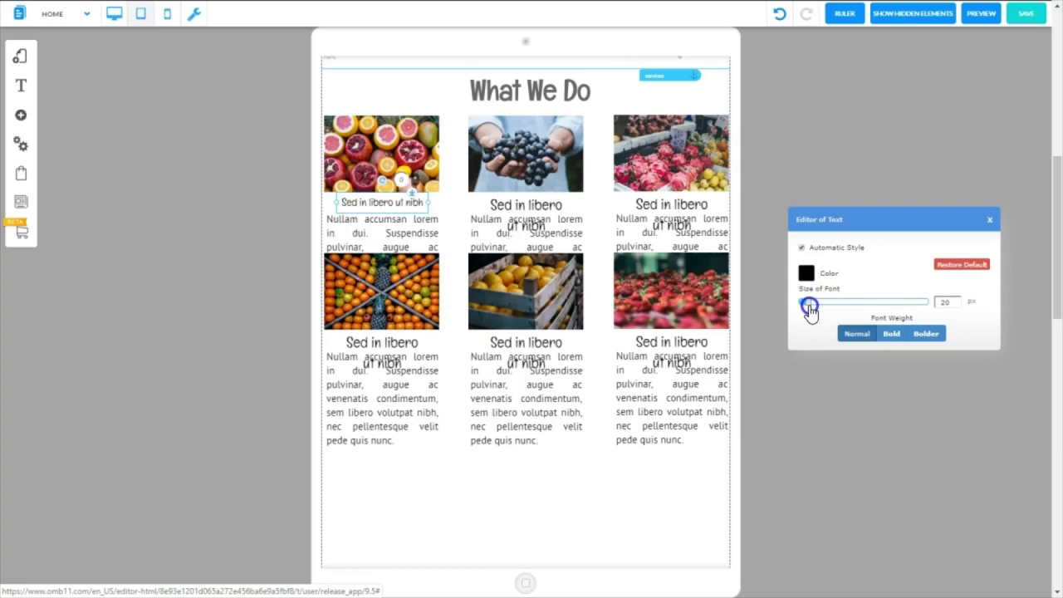
click(952, 304)
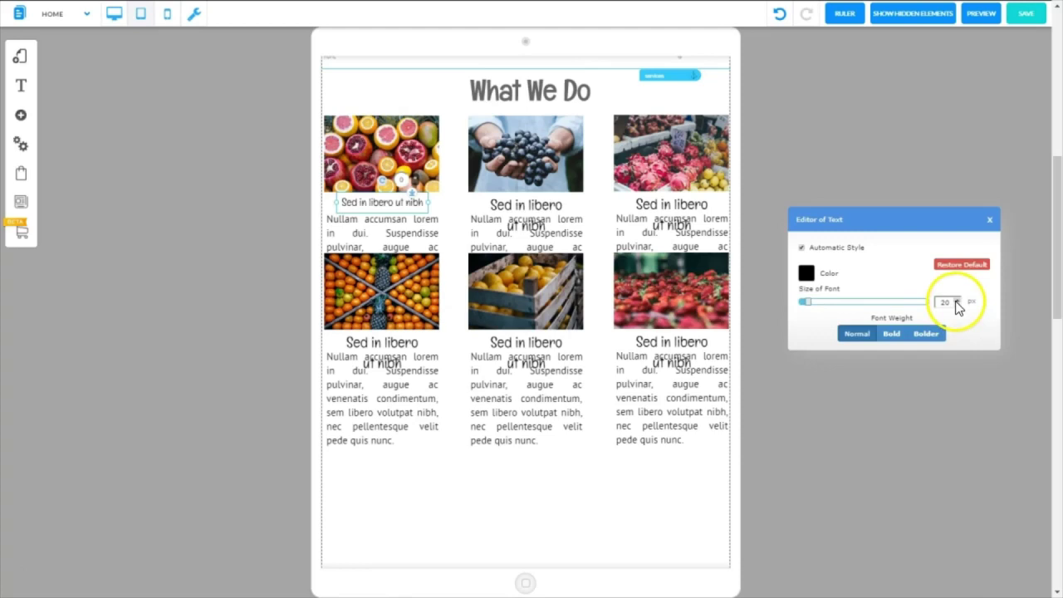
click(957, 302)
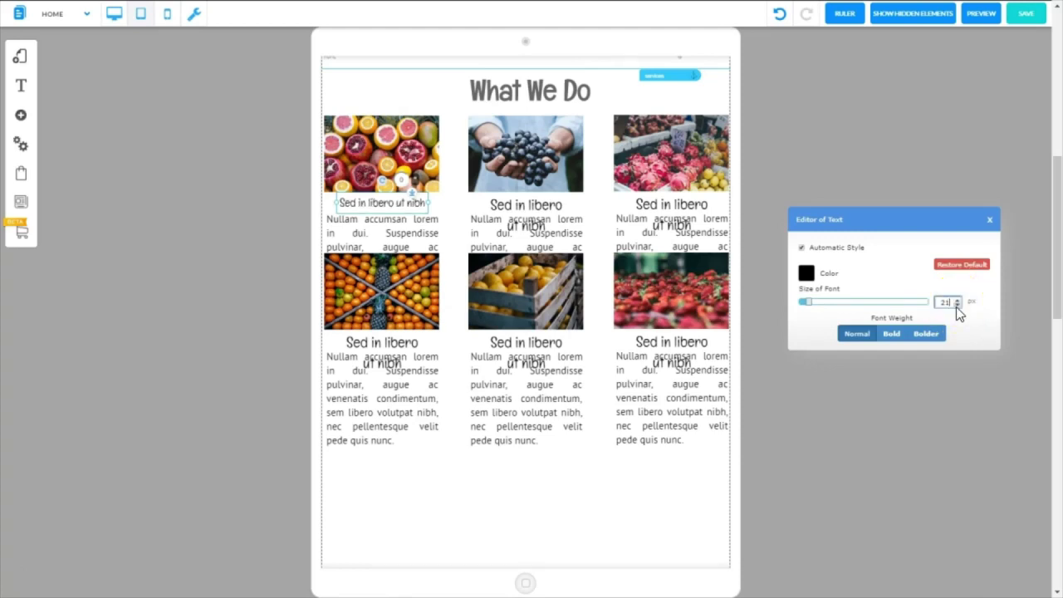
Step: Set the other five "Sed in libero ut nibh" captions to the same 21 px font size
click(506, 221)
click(506, 230)
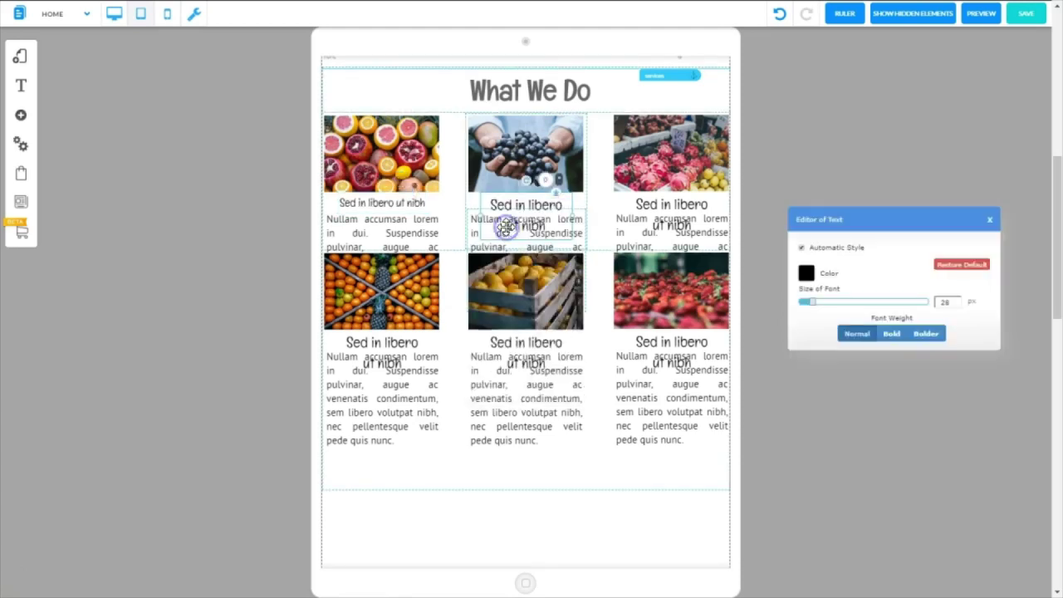
click(678, 204)
click(506, 211)
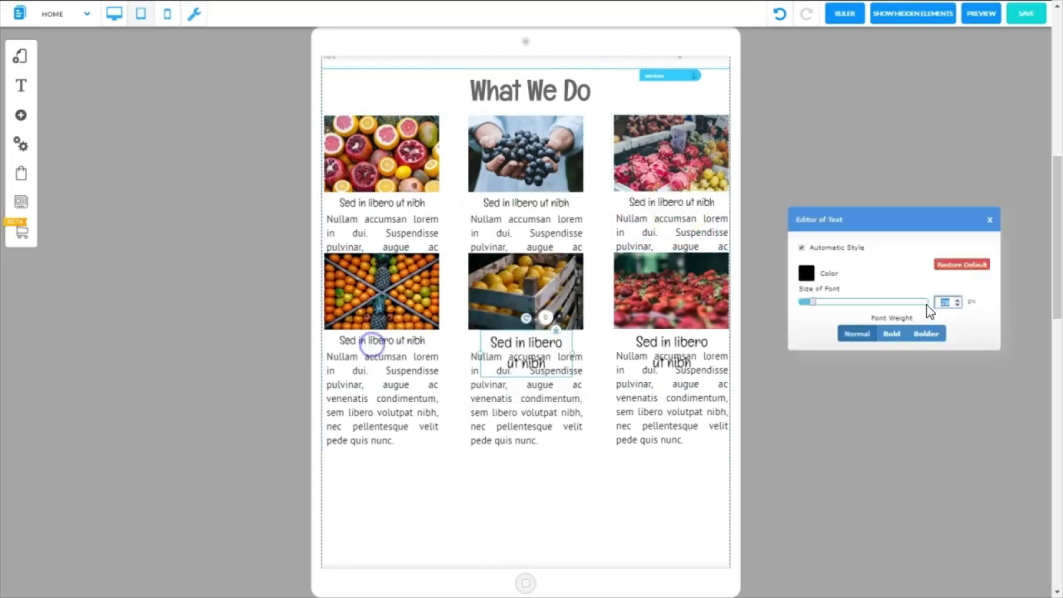
click(534, 212)
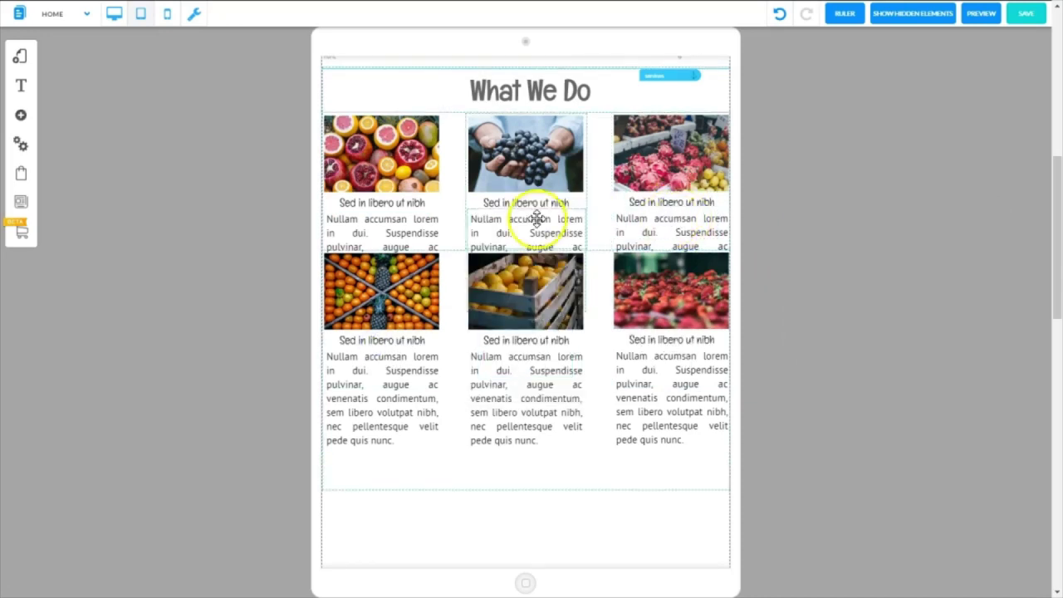
Step: Set the first item's description to a 17 px font size and move the second row of images down below the first row's descriptions
click(379, 228)
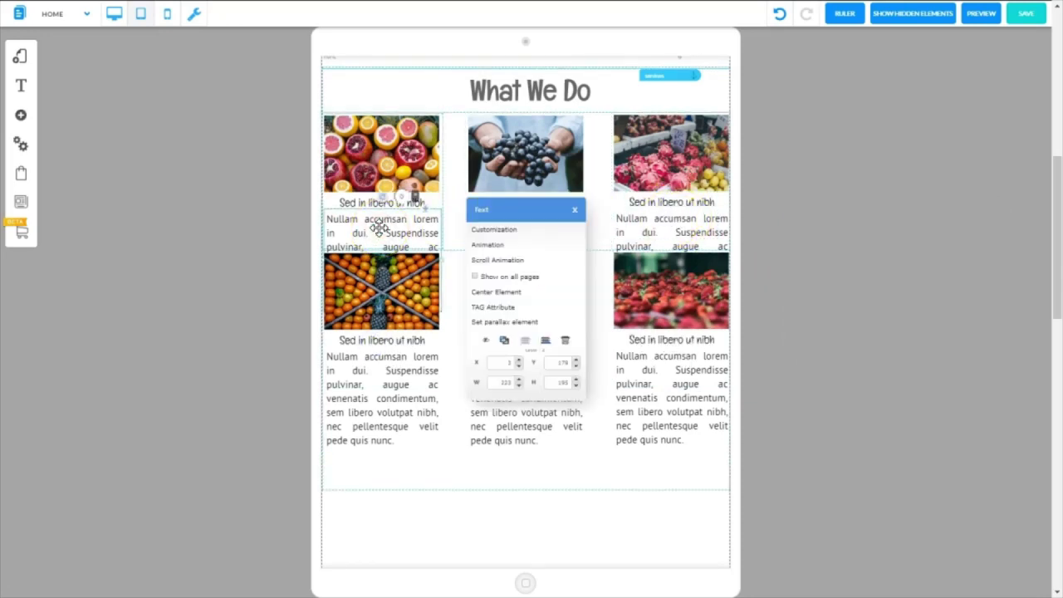
click(489, 230)
drag(810, 309, 804, 305)
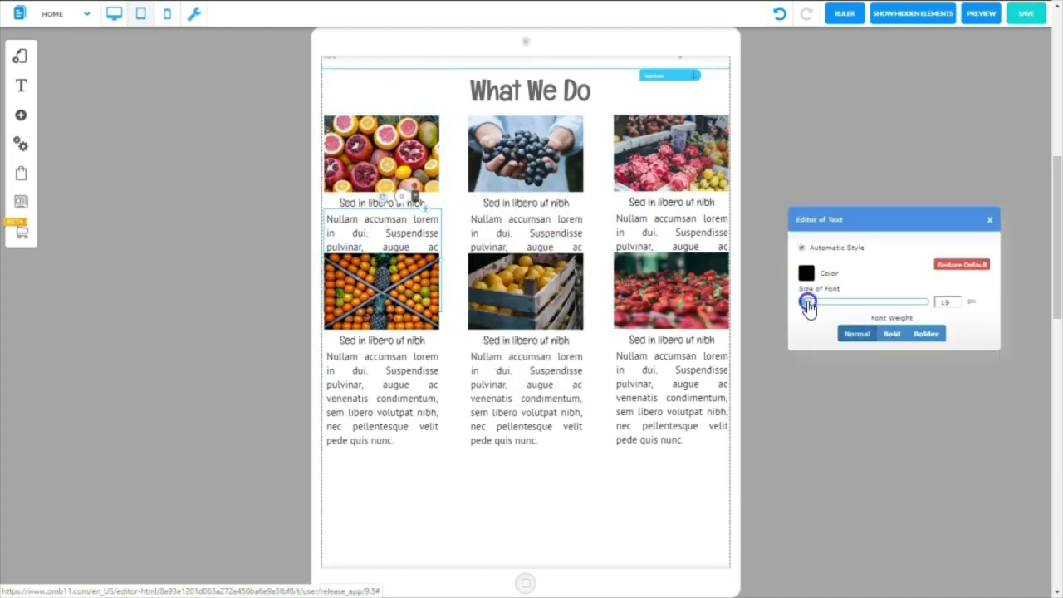
click(991, 223)
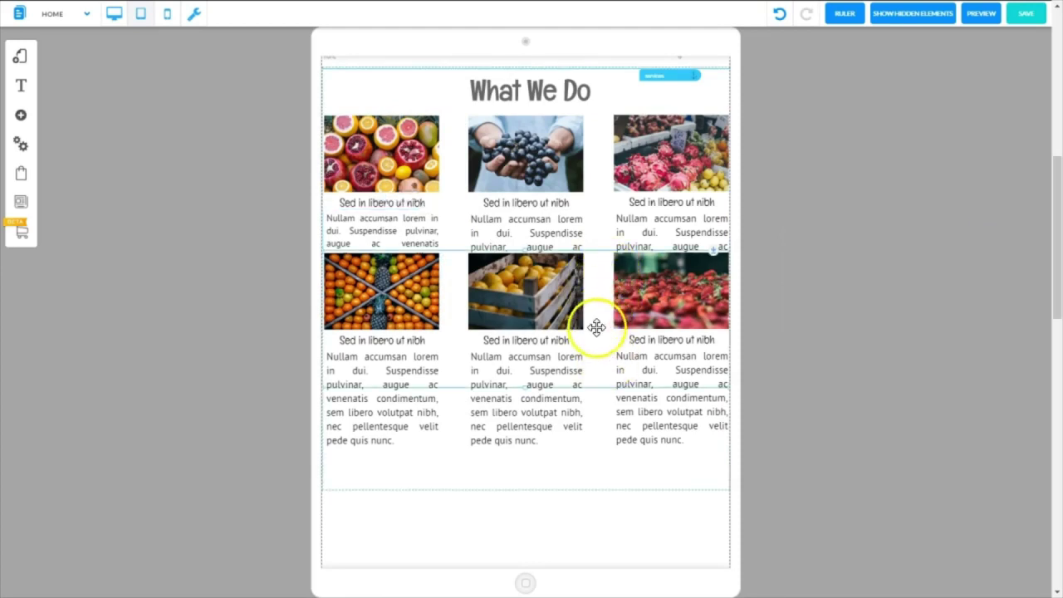
drag(712, 254, 712, 320)
Step: Set the other five item descriptions in the "What We Do" section to the same 17 px font size
click(486, 232)
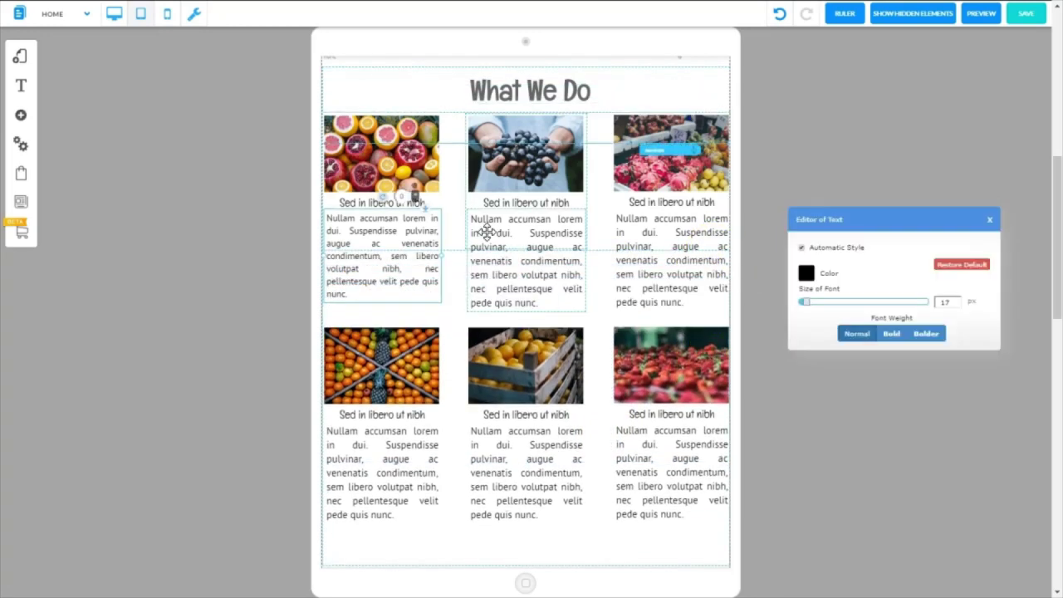
click(464, 253)
click(991, 224)
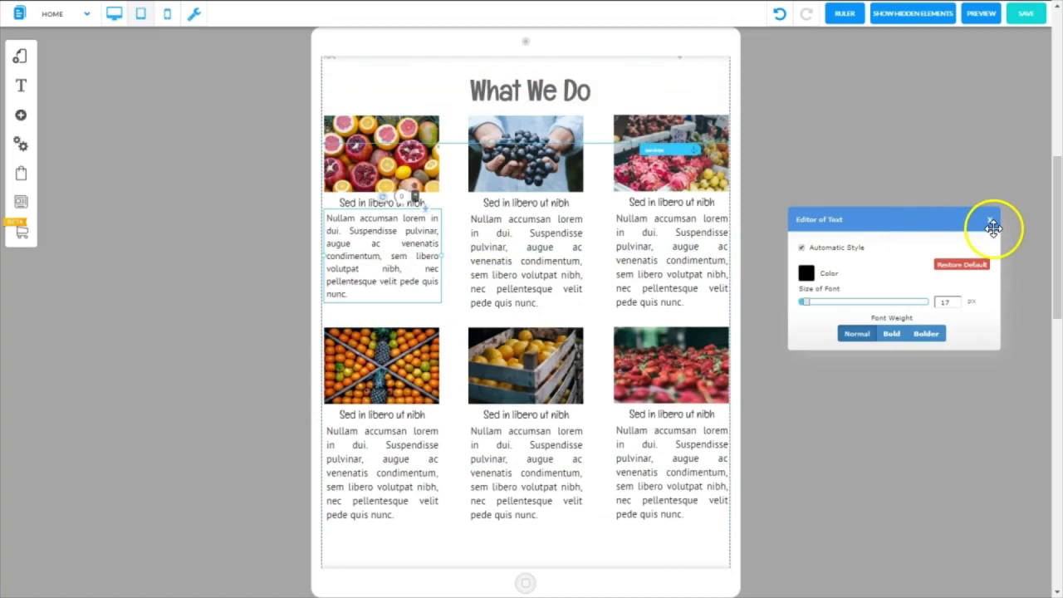
click(992, 223)
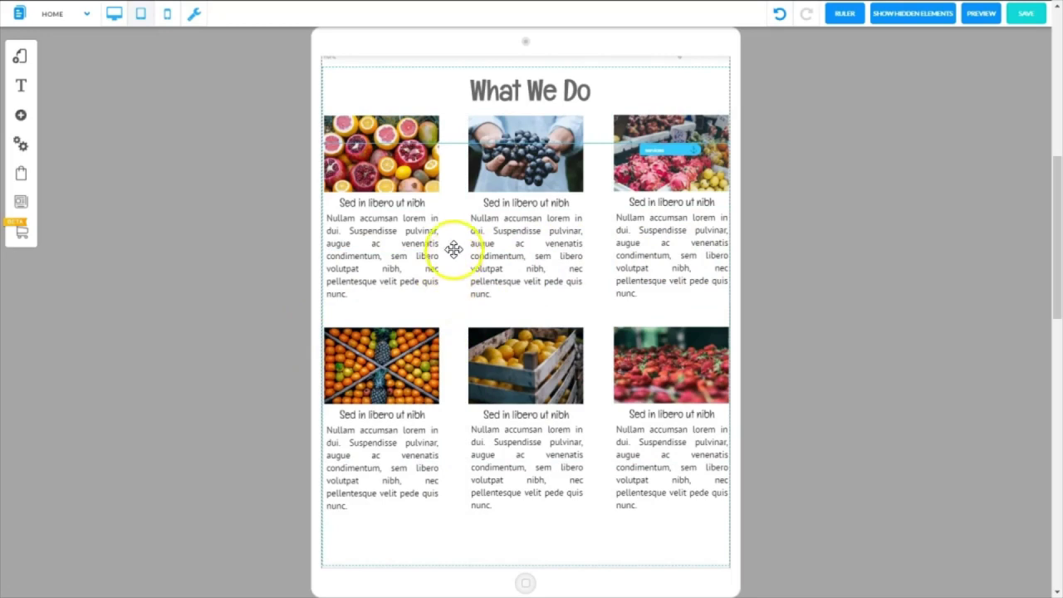
Step: Move the services anchor up to the top of the "What We Do" section and raise the second image row closer to the first row
drag(673, 150, 672, 71)
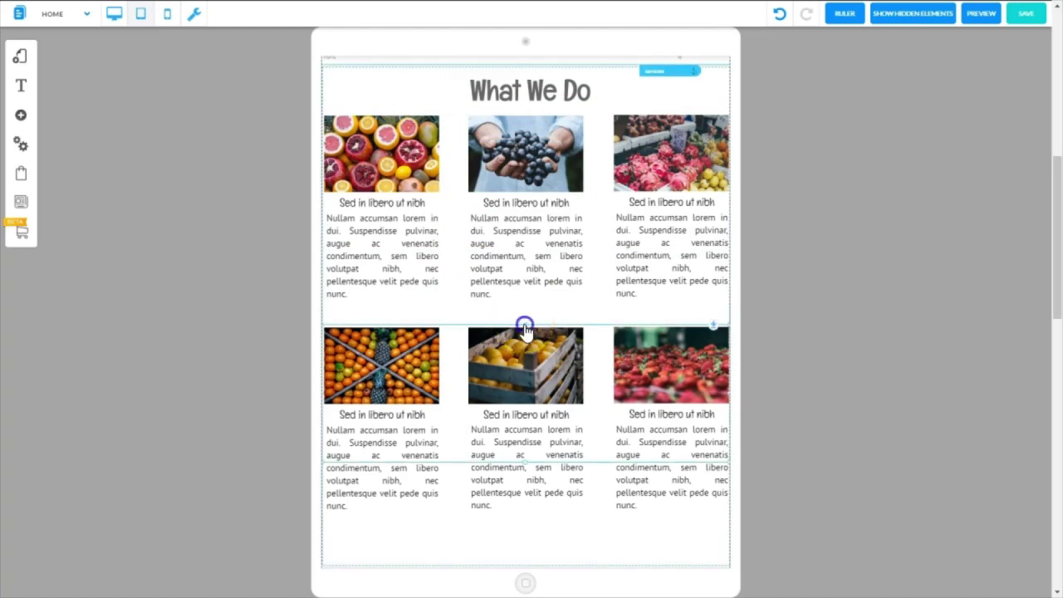
click(525, 328)
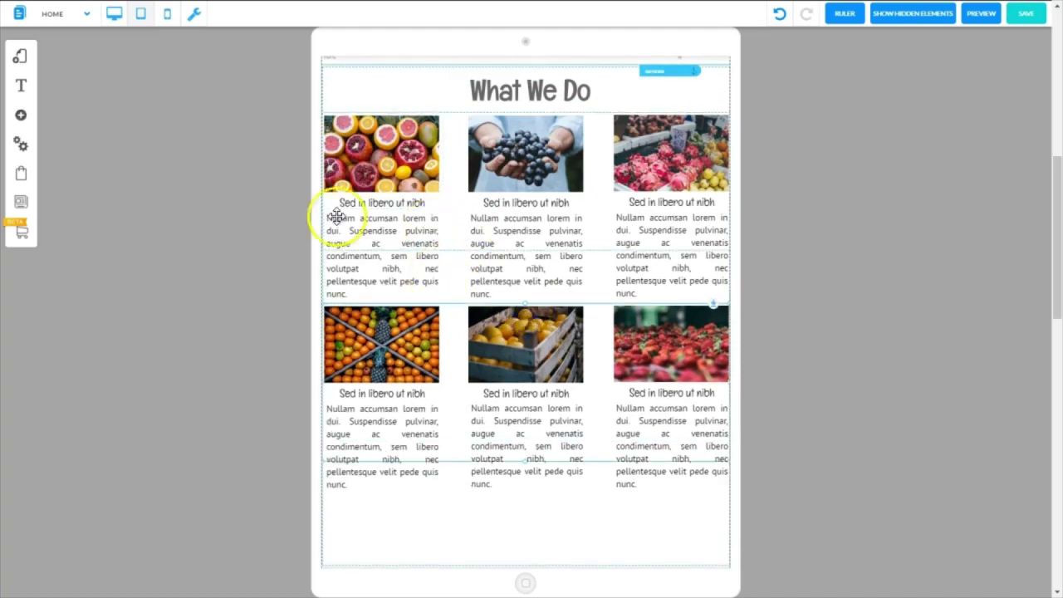
Step: Pull the "What We Do" section's lower edge up to just below the second row's descriptions
drag(1056, 290, 1021, 351)
drag(615, 324, 530, 329)
click(590, 290)
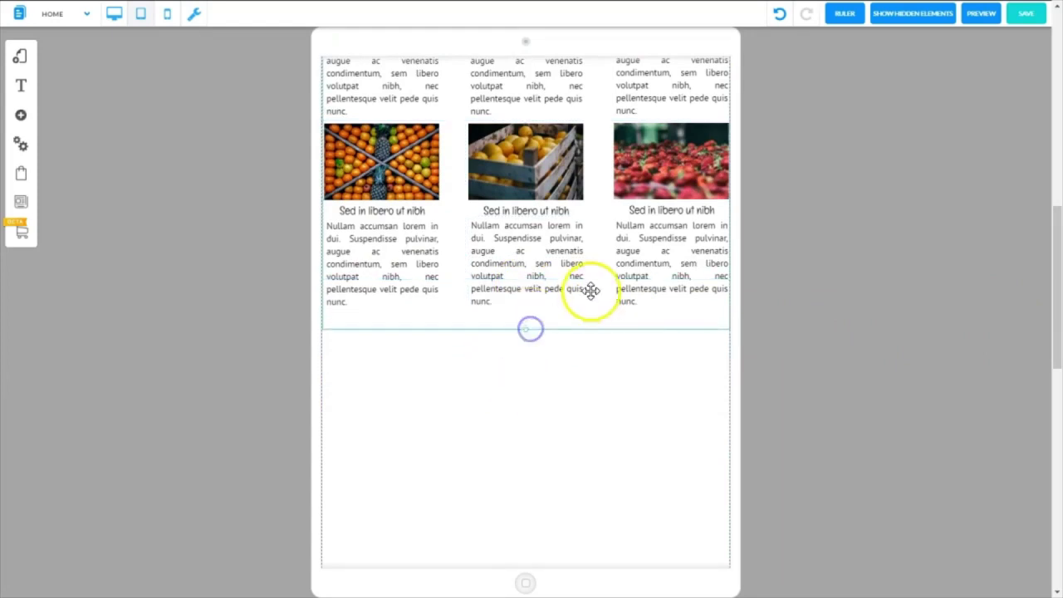
Step: Extend the second row's panel to just below its descriptions and pull the "What We Do" section's lower edge up to meet it
click(550, 248)
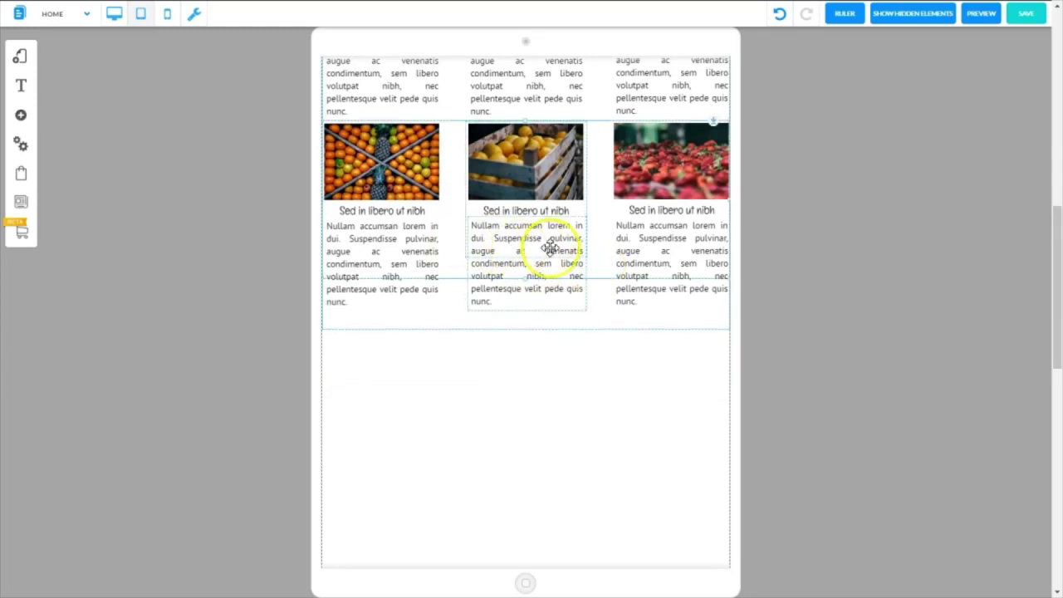
click(525, 288)
click(526, 314)
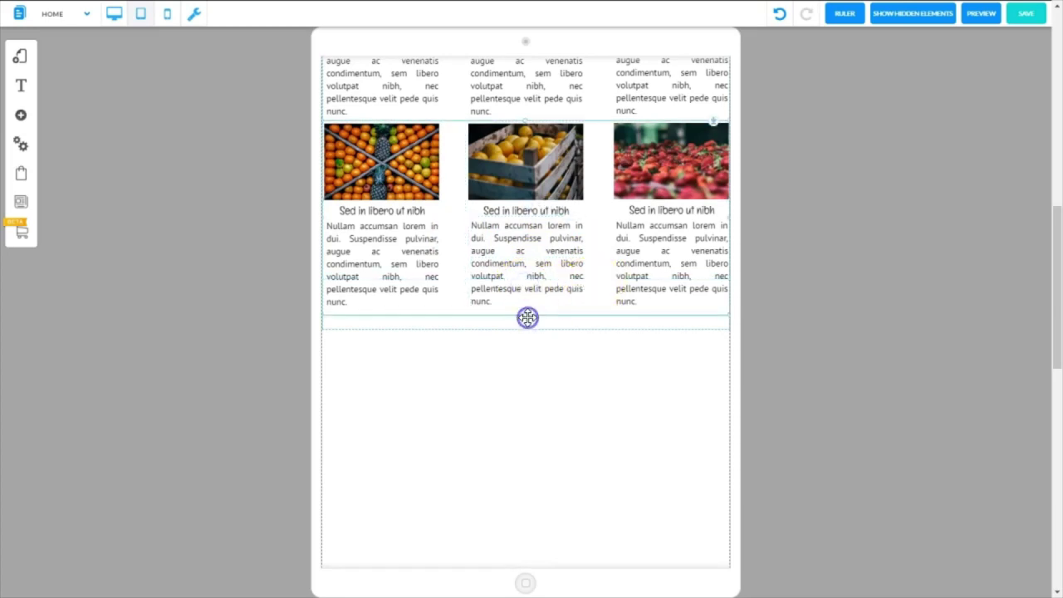
click(539, 331)
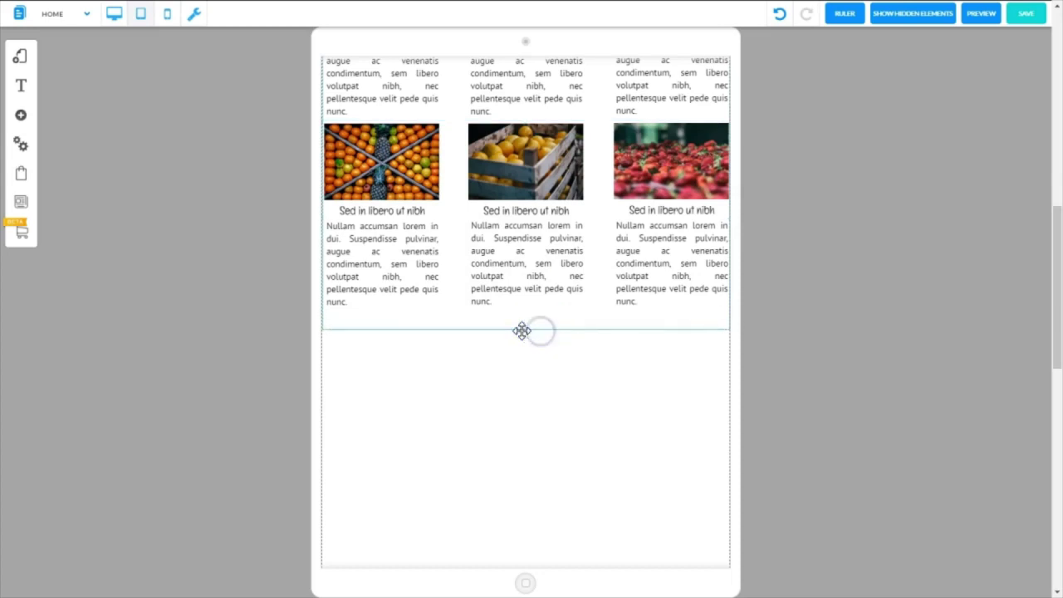
click(524, 315)
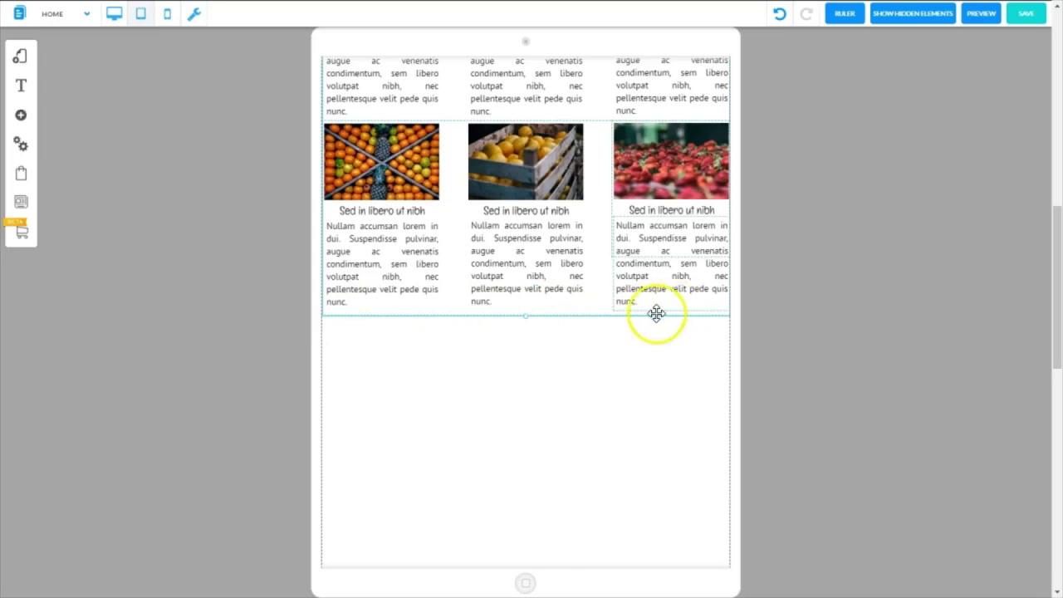
Step: Extend the lower edge of the first row's panel down to the top of the second image row
drag(1052, 279, 1021, 257)
drag(1055, 312, 1053, 280)
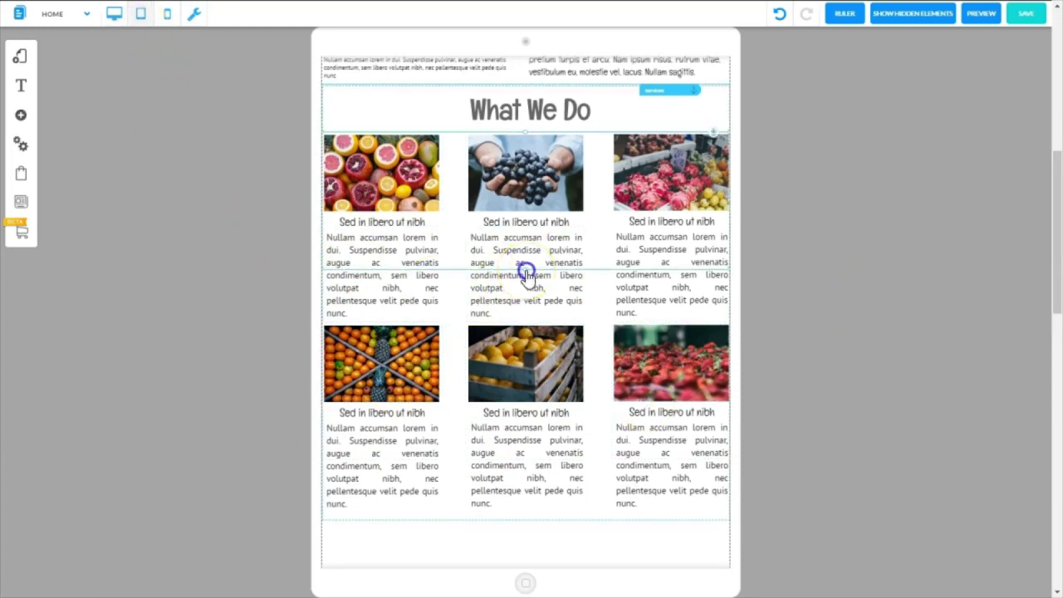
drag(525, 274, 523, 393)
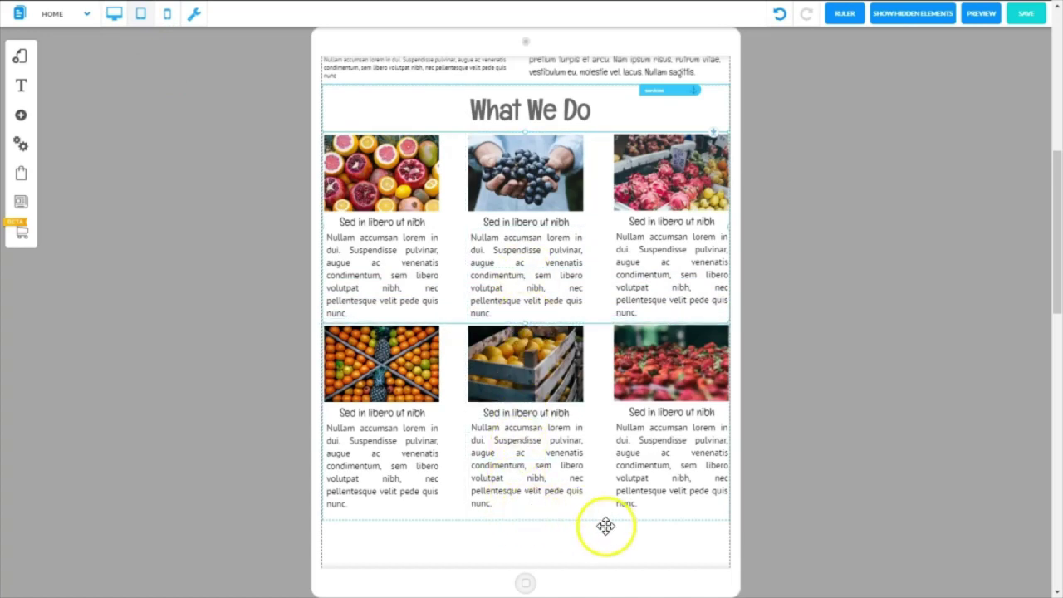
Step: Check the desktop layout, and in the tablet layout raise the "Liked Our Service?" banner to just below the descriptions, undoing the Contact Us shift
click(117, 26)
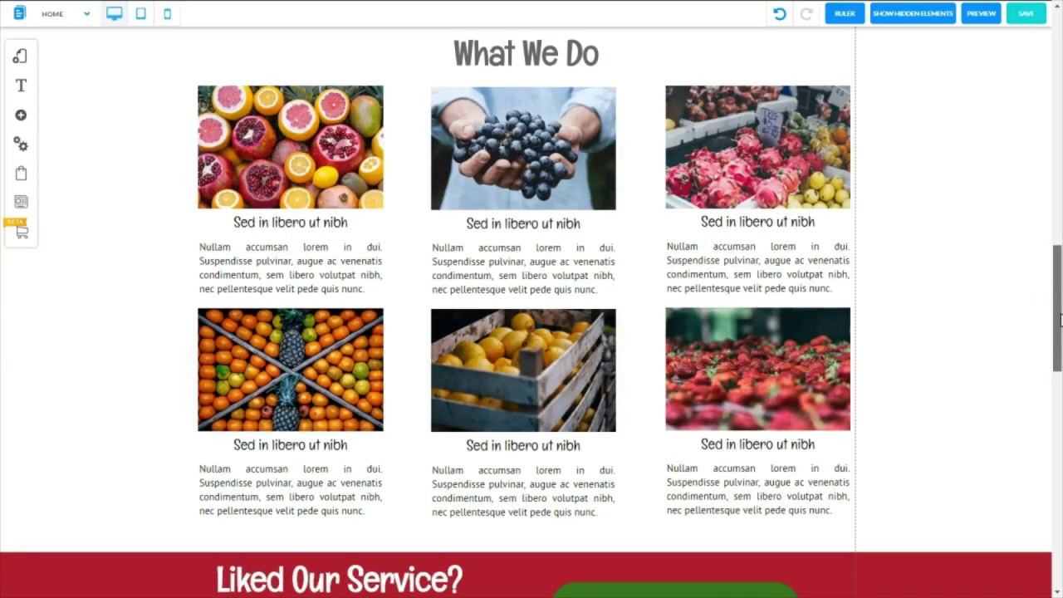
click(142, 20)
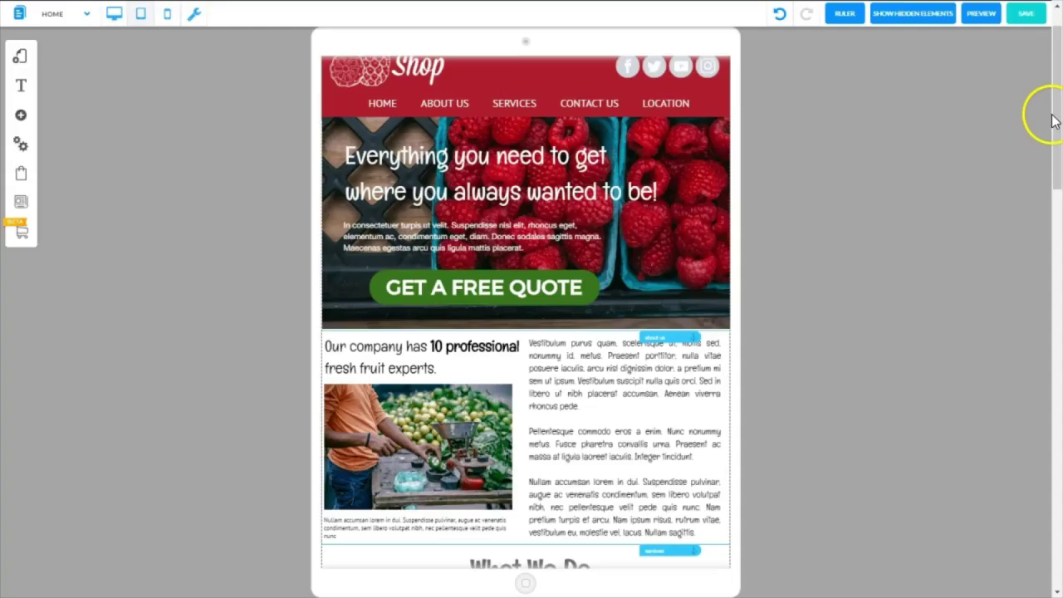
drag(1053, 100, 1056, 339)
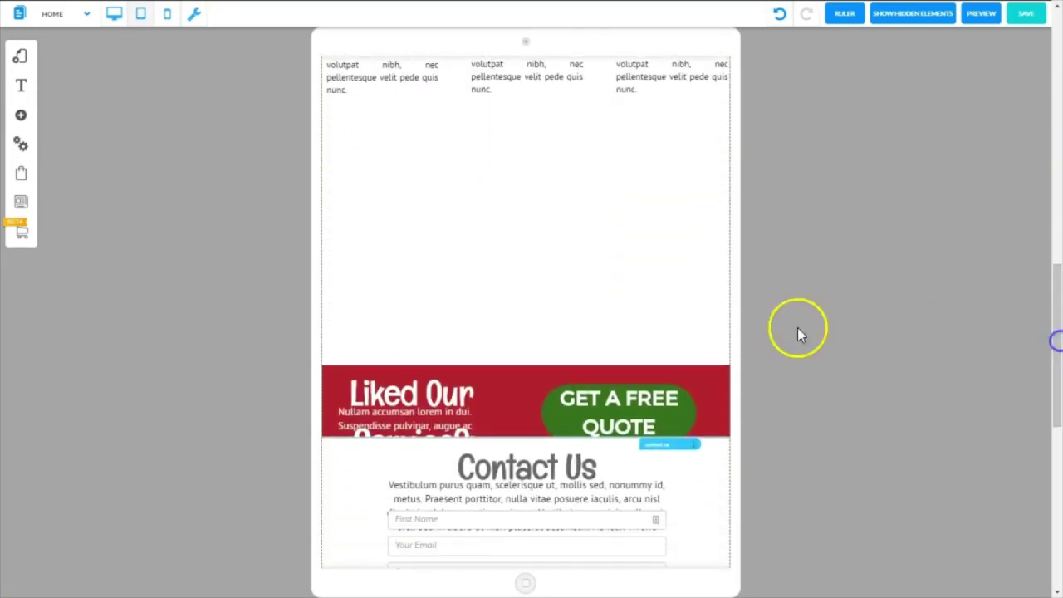
drag(708, 384, 553, 111)
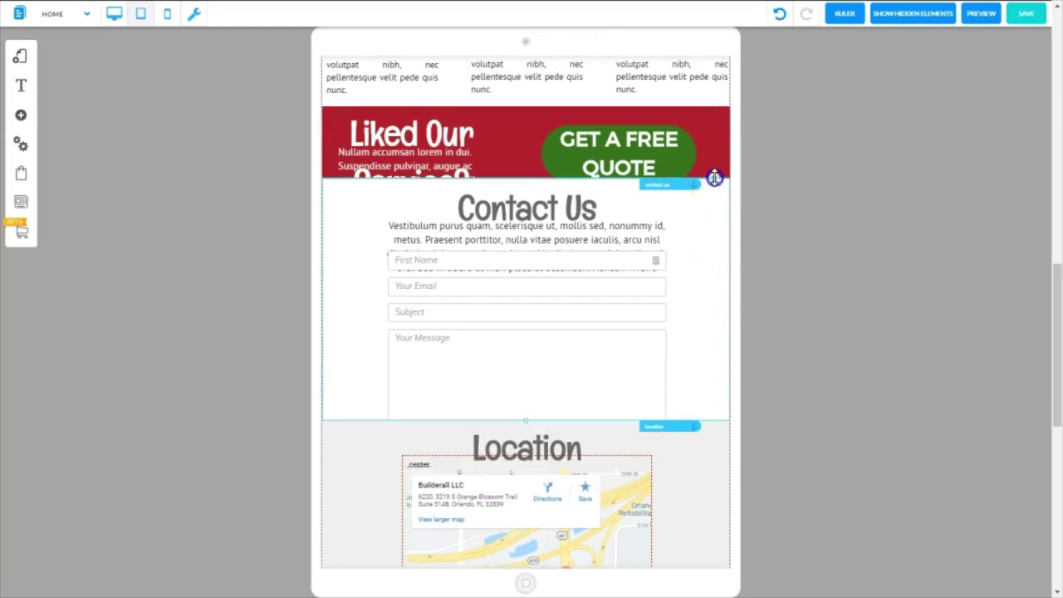
key(ctrl+z)
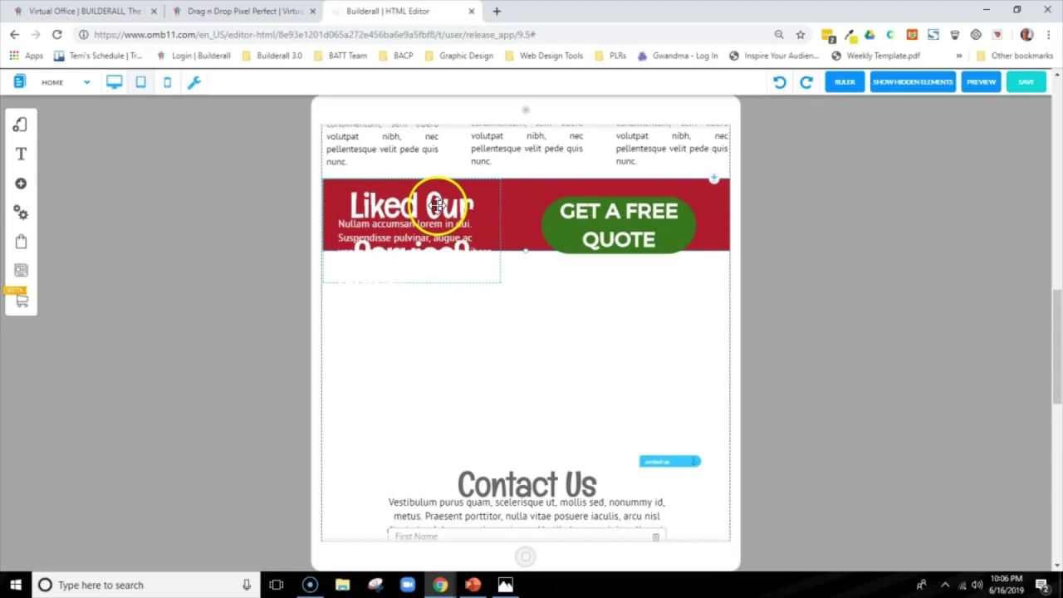
Step: Reduce the font size of the "Liked Our Service?" heading until it fits on one line in the red banner
click(438, 205)
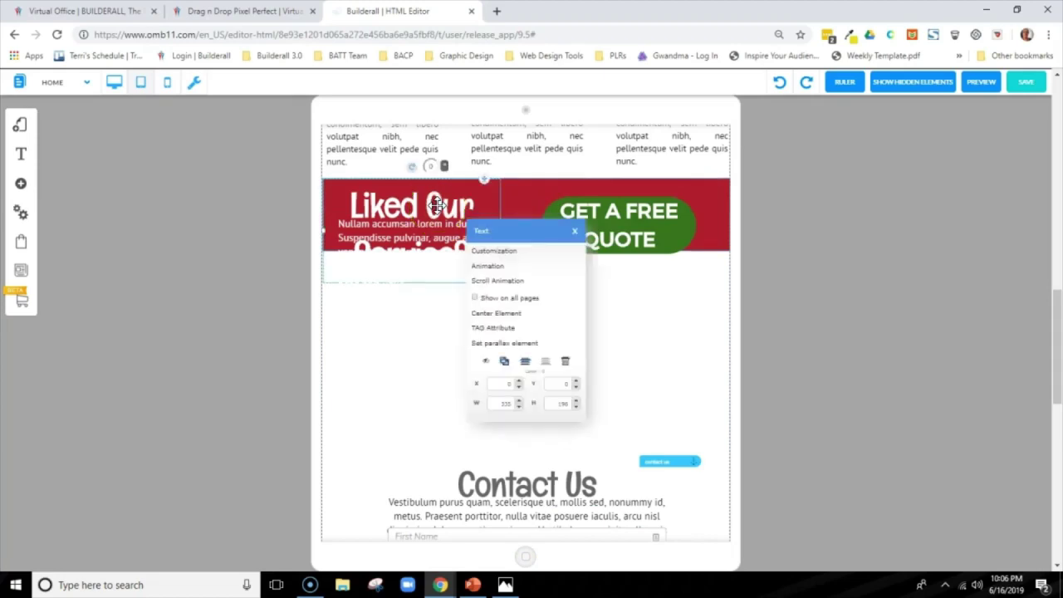
click(486, 250)
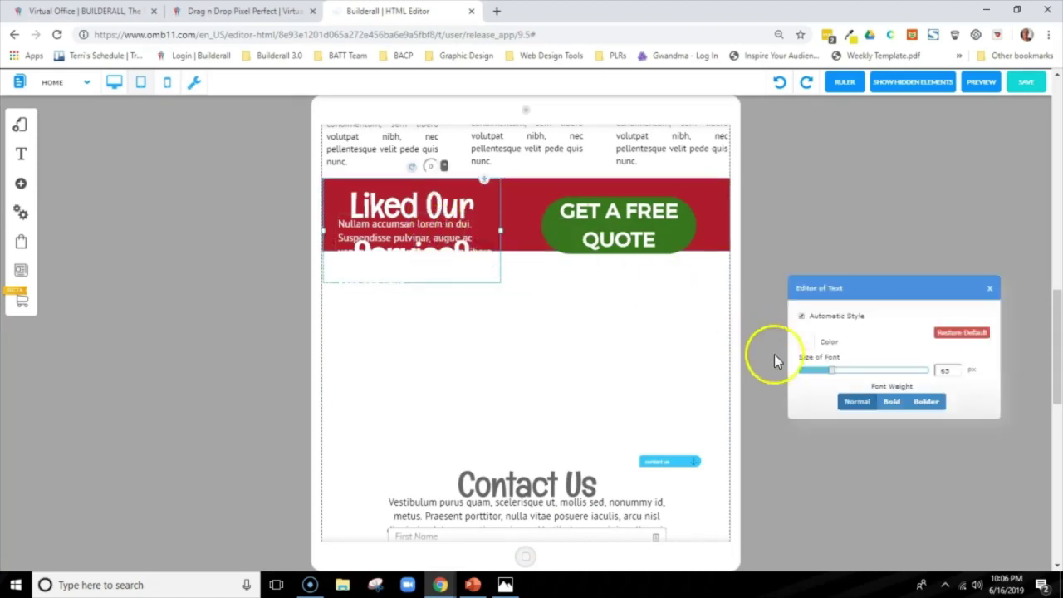
click(822, 373)
click(409, 199)
Step: Set the description text in the red banner to a 12 px font size
click(409, 236)
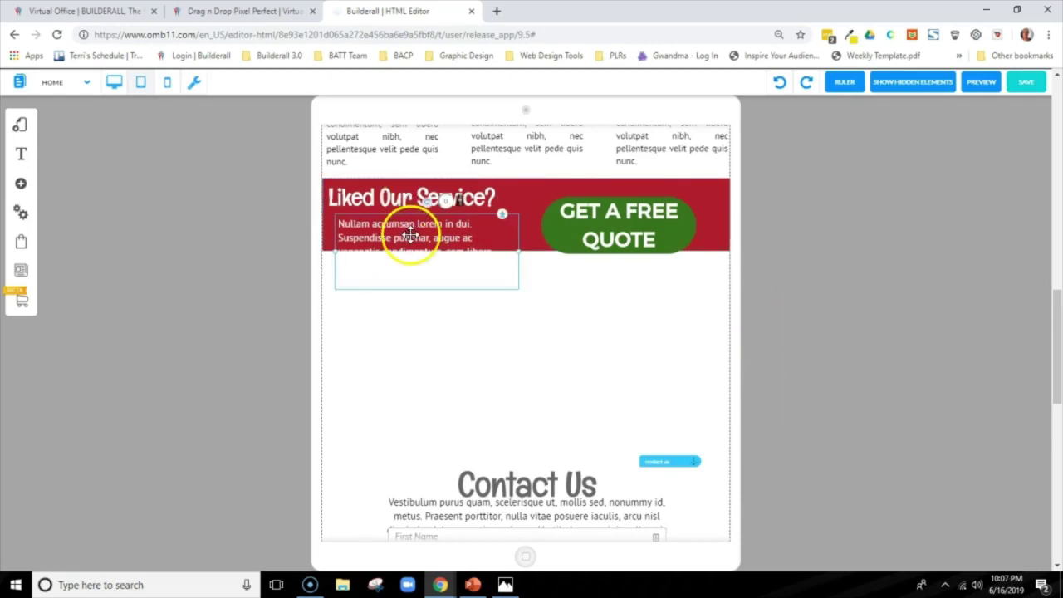
right_click(410, 235)
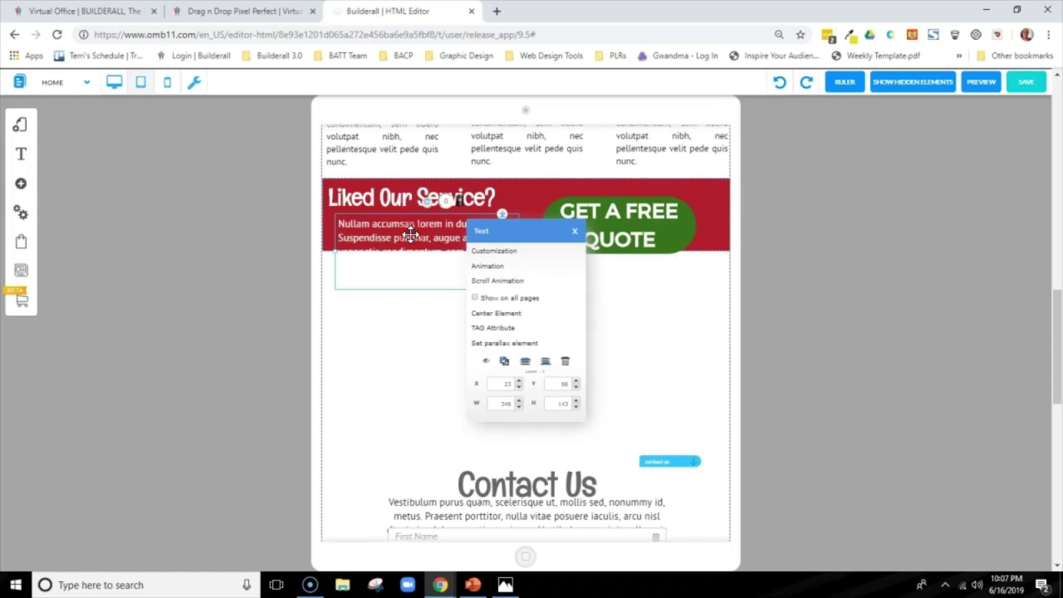
click(488, 253)
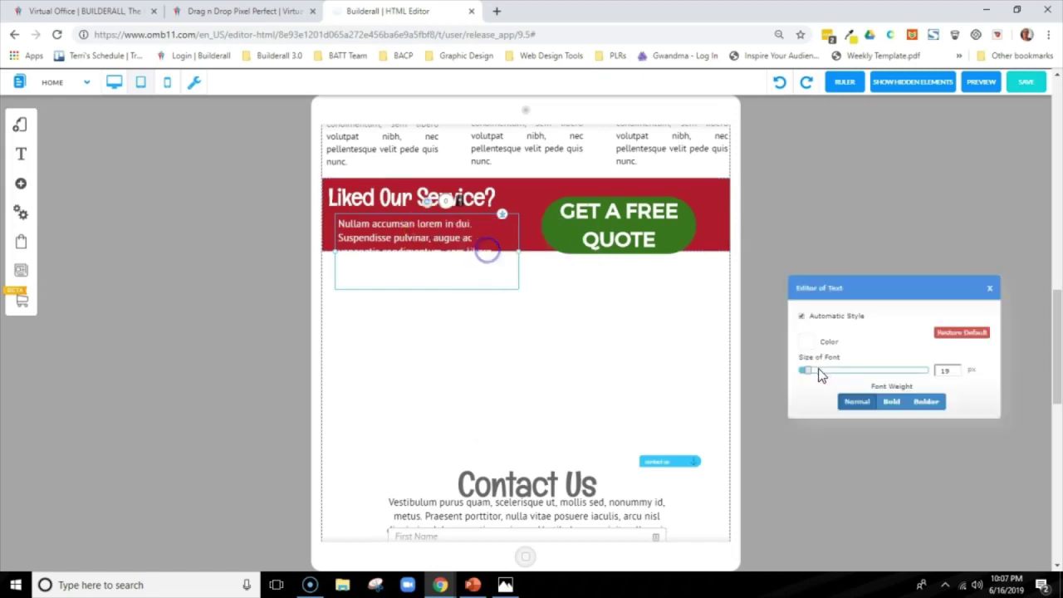
drag(810, 378, 802, 378)
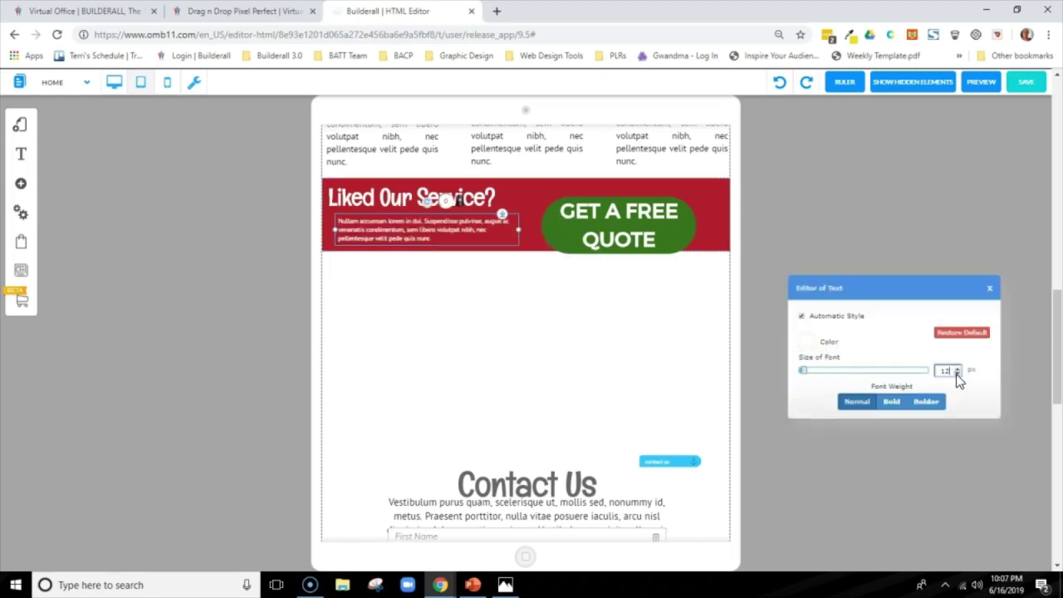
click(992, 288)
Step: Widen the banner's "GET A FREE QUOTE" button on both sides so its text fits on one line
click(548, 226)
click(698, 233)
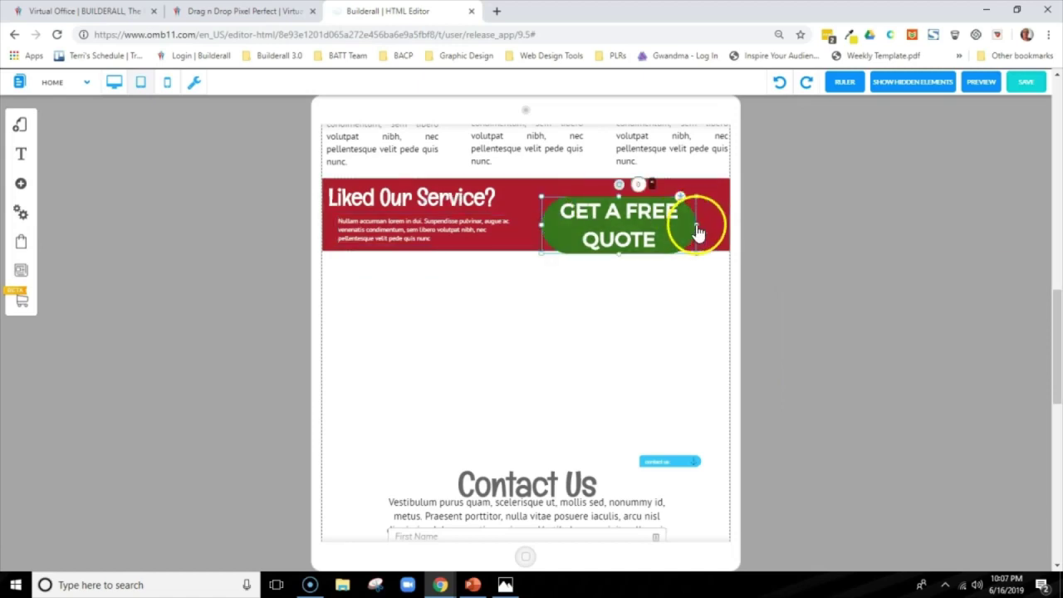
drag(697, 233, 729, 225)
drag(541, 222, 513, 214)
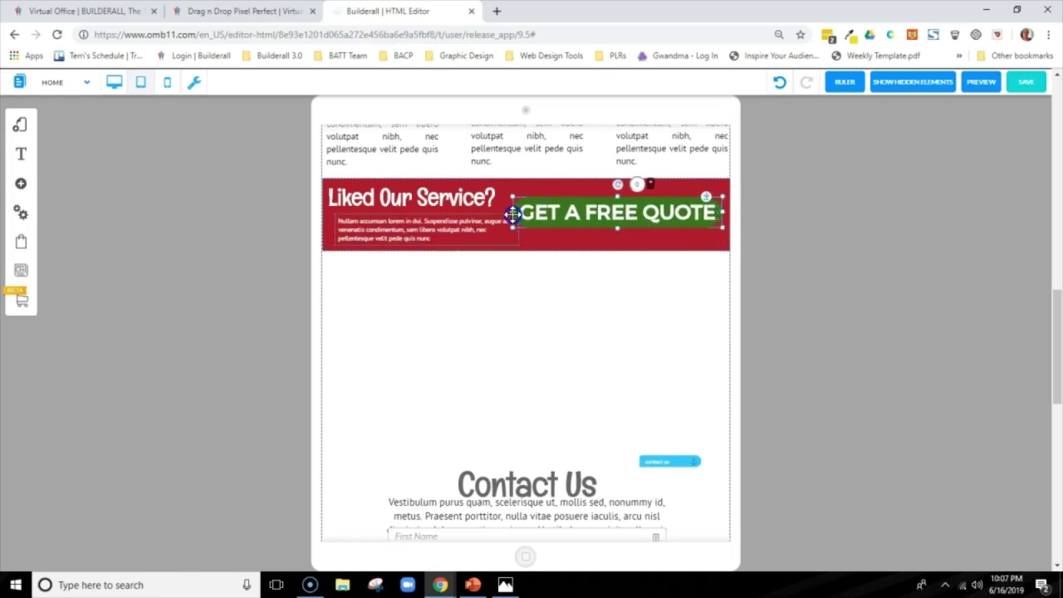
click(629, 209)
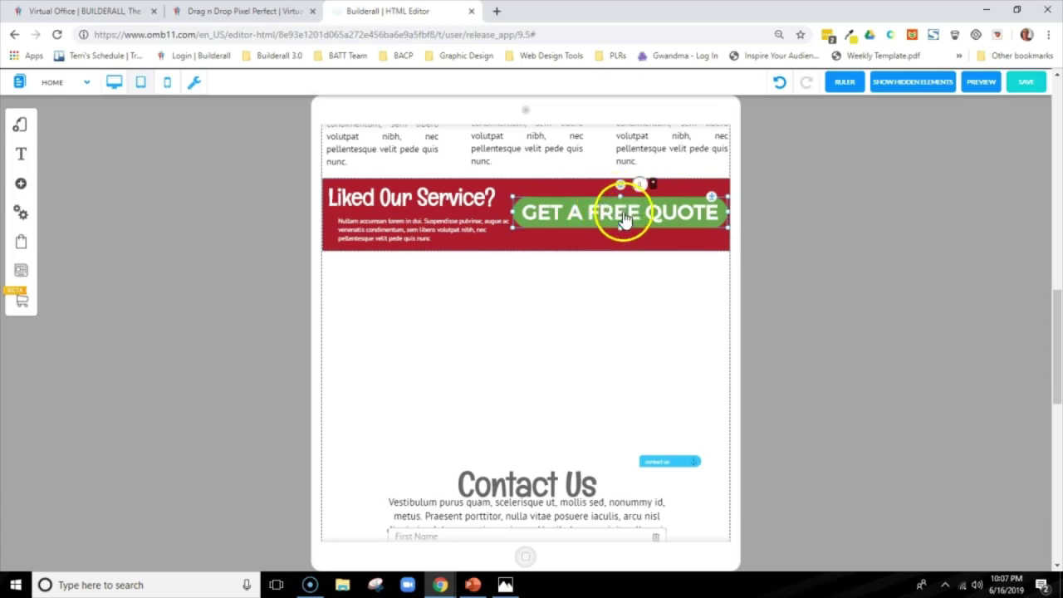
click(790, 250)
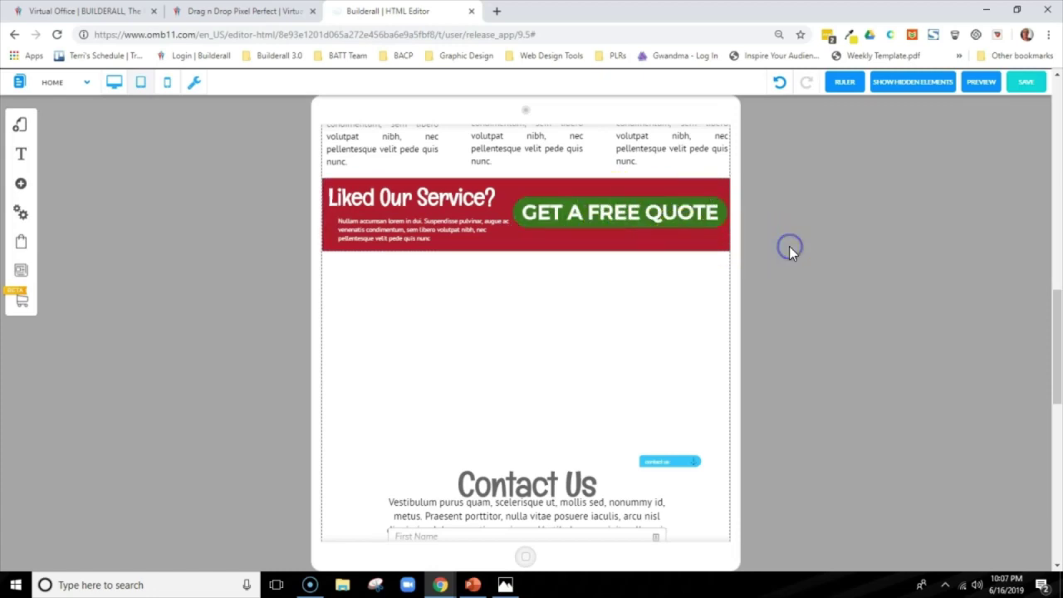
Step: Narrow the banner's description and shift it slightly left and up, and reposition the "GET A FREE QUOTE" button clear of the text
click(614, 209)
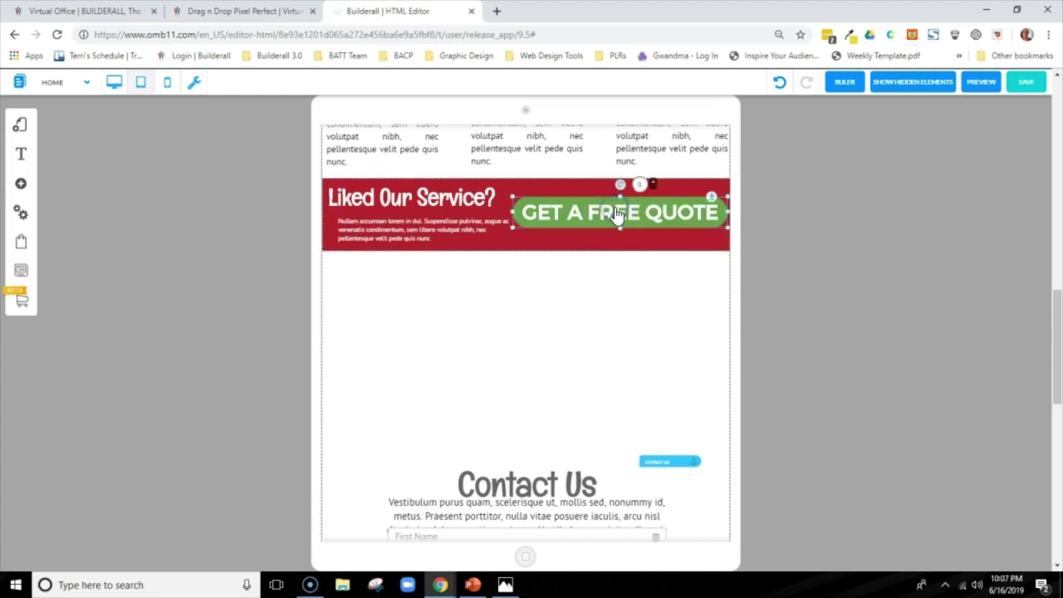
drag(614, 214, 611, 228)
click(431, 230)
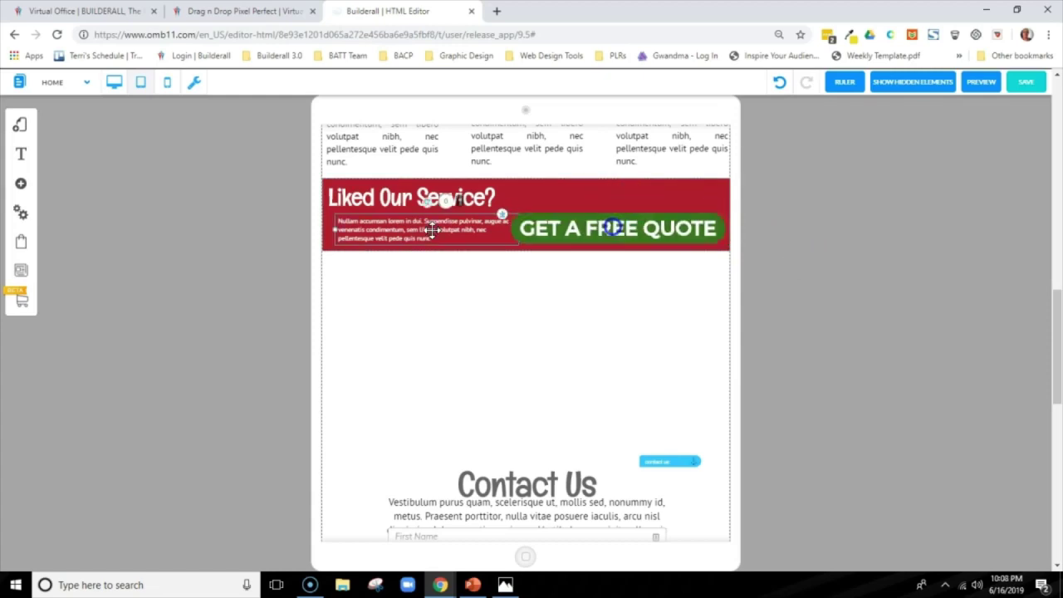
drag(429, 234, 423, 232)
drag(505, 234, 479, 225)
click(645, 224)
drag(636, 221, 608, 232)
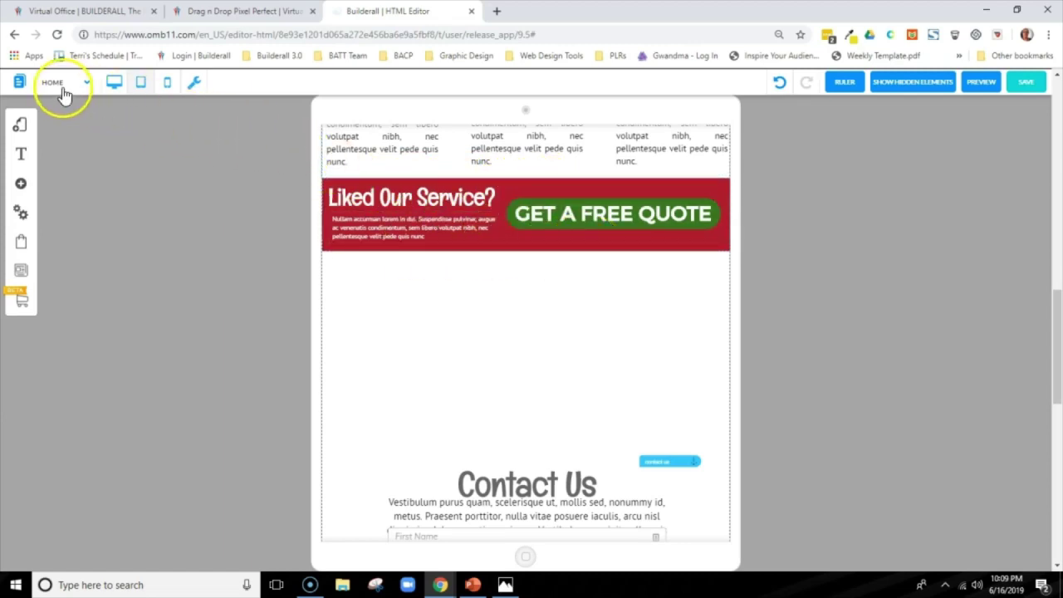
Step: Check the "Liked Our Service?" banner in the desktop layout, and save the page from the tablet layout
click(114, 84)
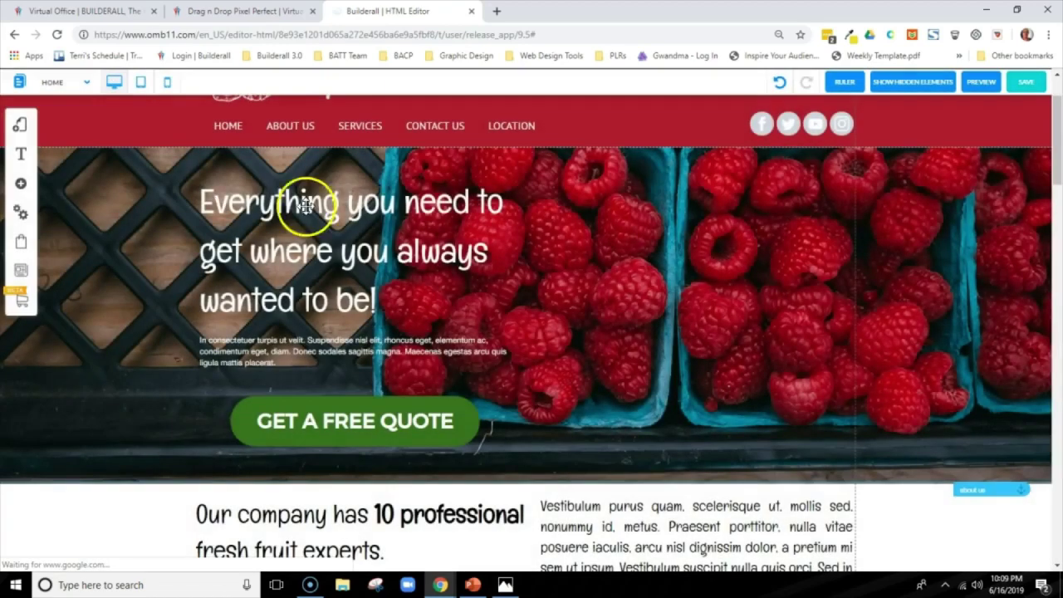
click(1051, 199)
drag(1052, 199, 1038, 416)
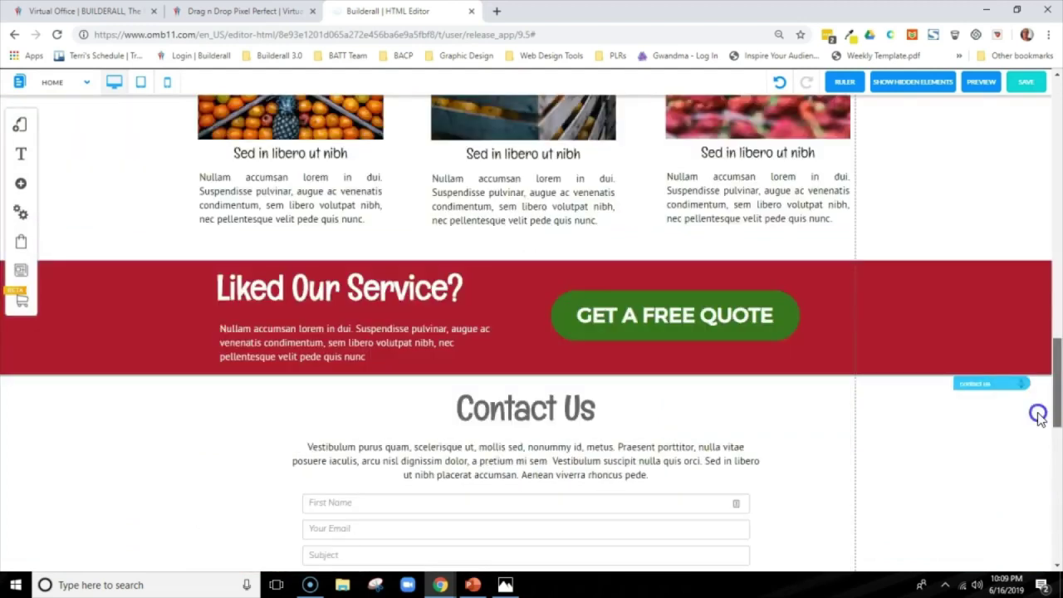
click(139, 85)
click(1025, 82)
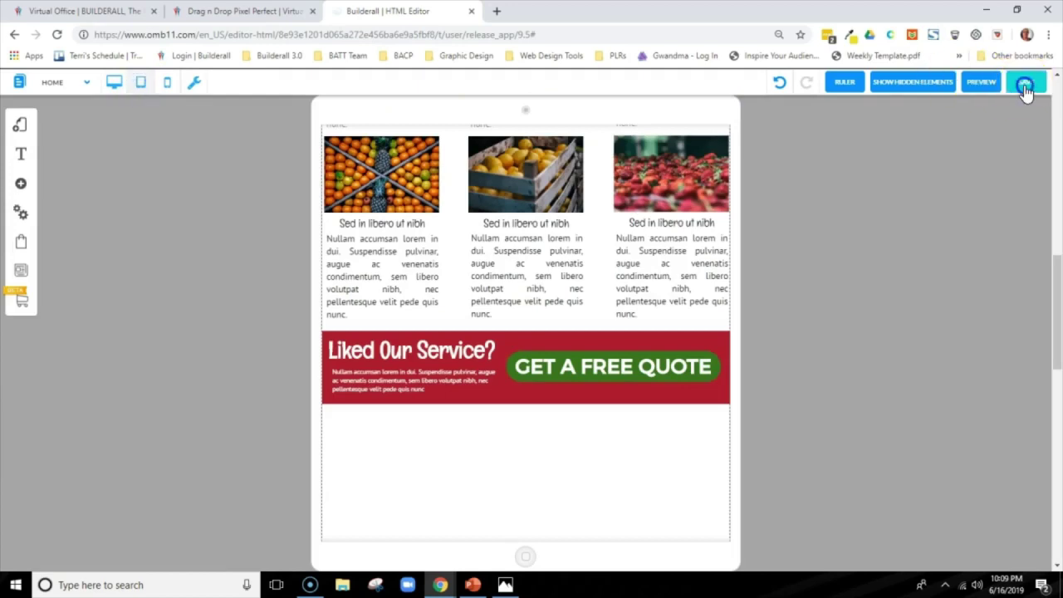
key(Escape)
Step: Move the Contact Us section up to directly below the red banner and push the Location section down below the Send button
drag(1052, 269, 1048, 322)
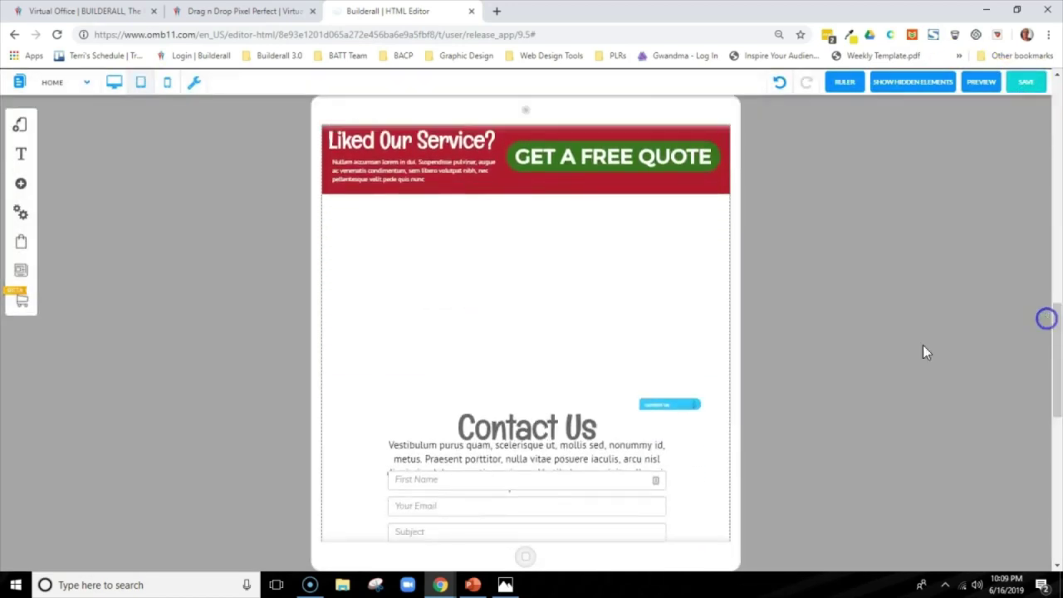
drag(715, 405, 708, 181)
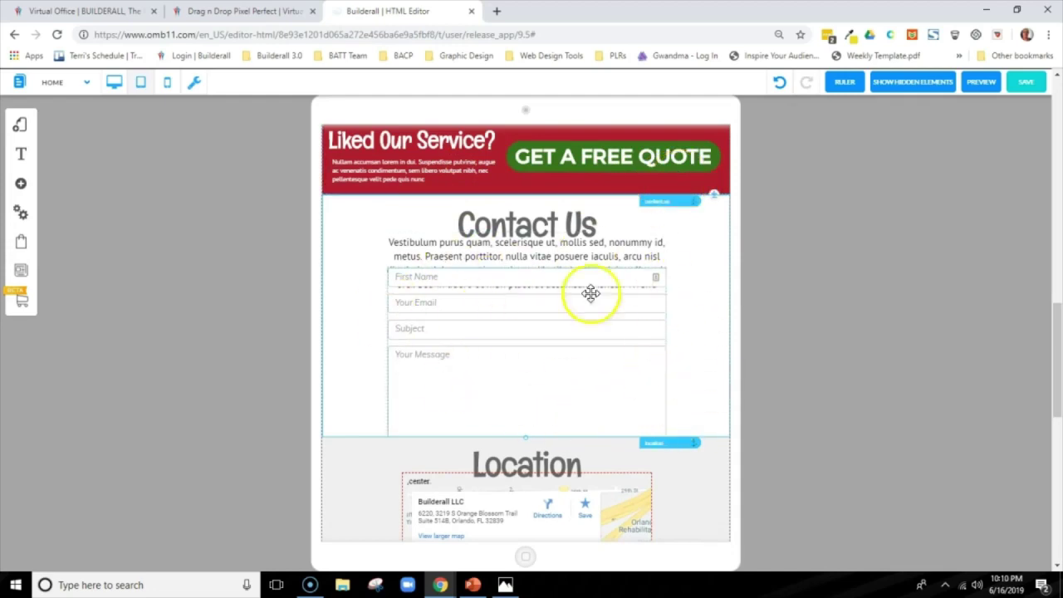
click(719, 444)
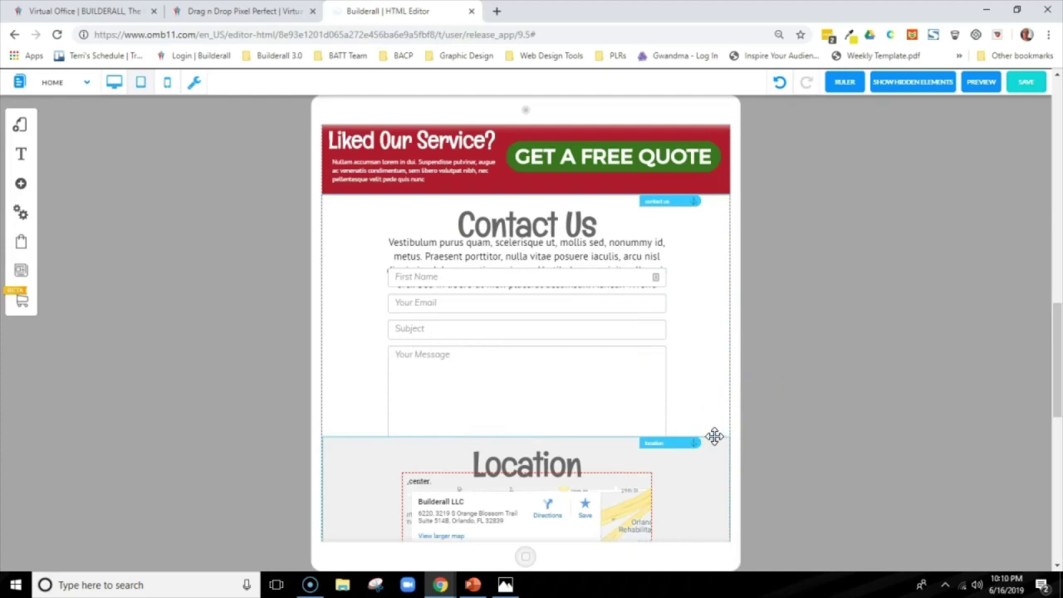
drag(715, 438, 706, 550)
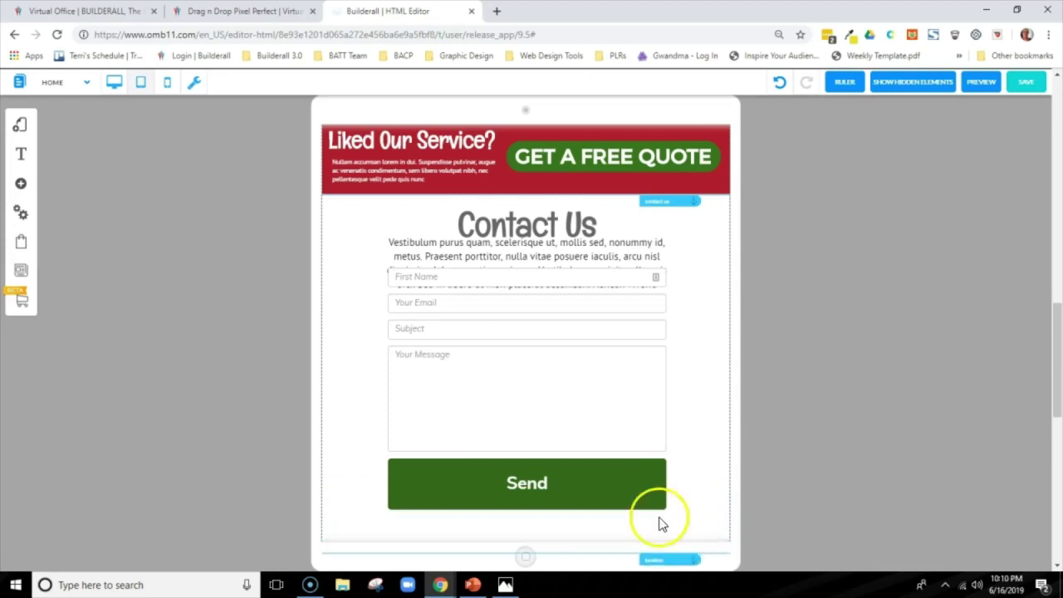
Step: Nudge the Location section slightly lower and extend the Contact Us section's lower edge to below the Send button
click(711, 515)
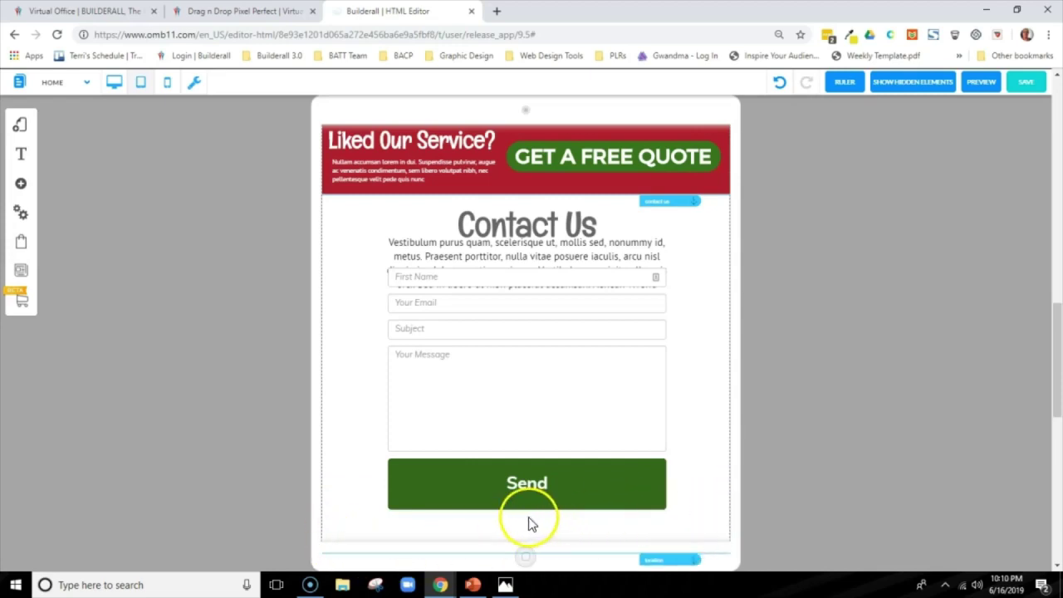
drag(1053, 332, 1046, 378)
click(710, 342)
mouse_move(719, 340)
mouse_down()
mouse_move(703, 394)
mouse_move(704, 347)
mouse_up()
drag(1040, 372, 1038, 339)
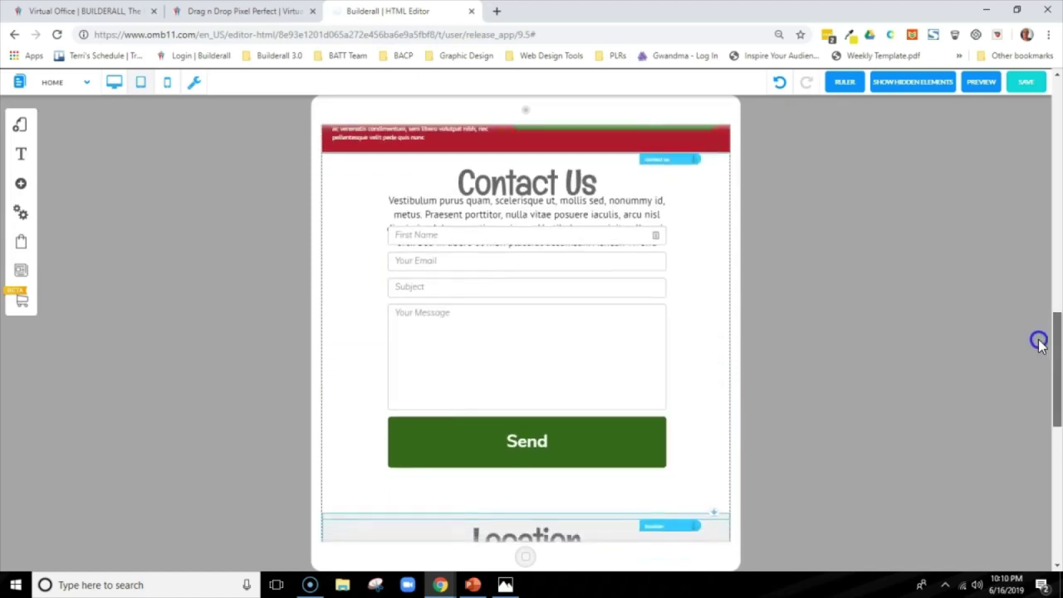
click(702, 394)
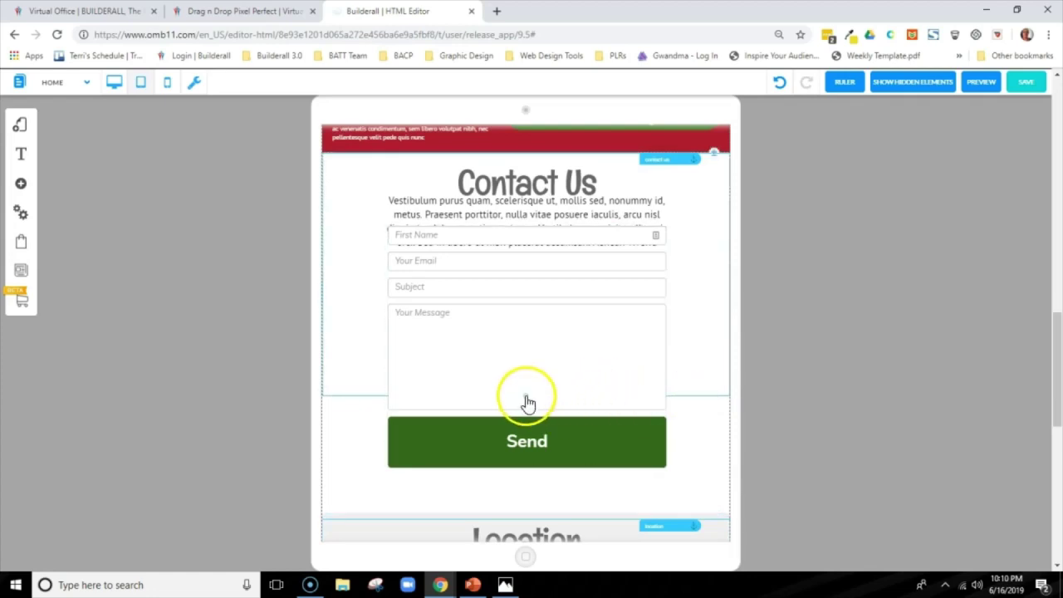
drag(527, 400, 533, 492)
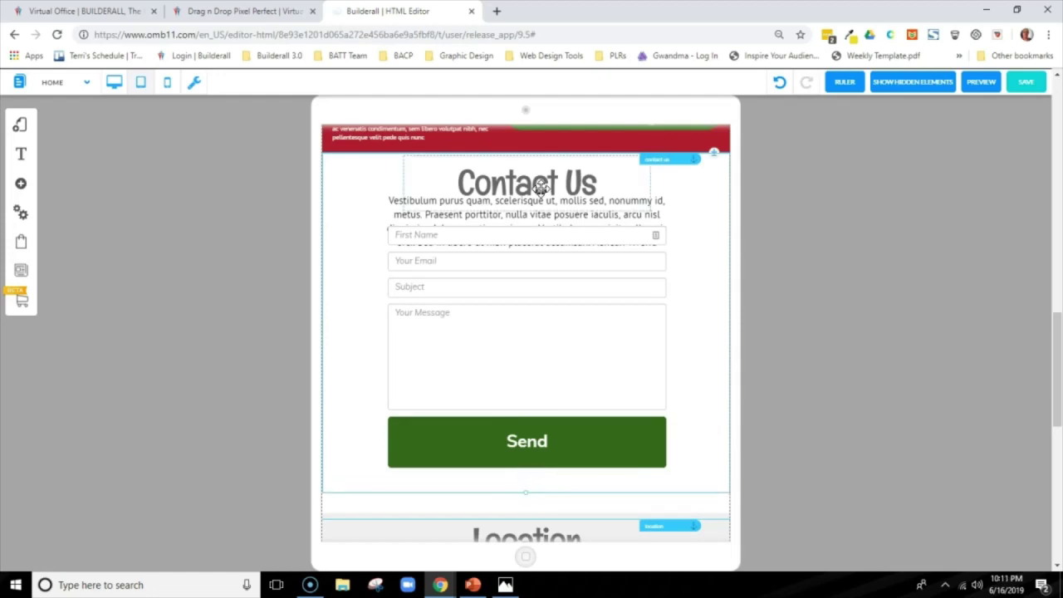
Step: Reduce the Contact Us heading's font size to 48 px in the tablet layout
click(541, 189)
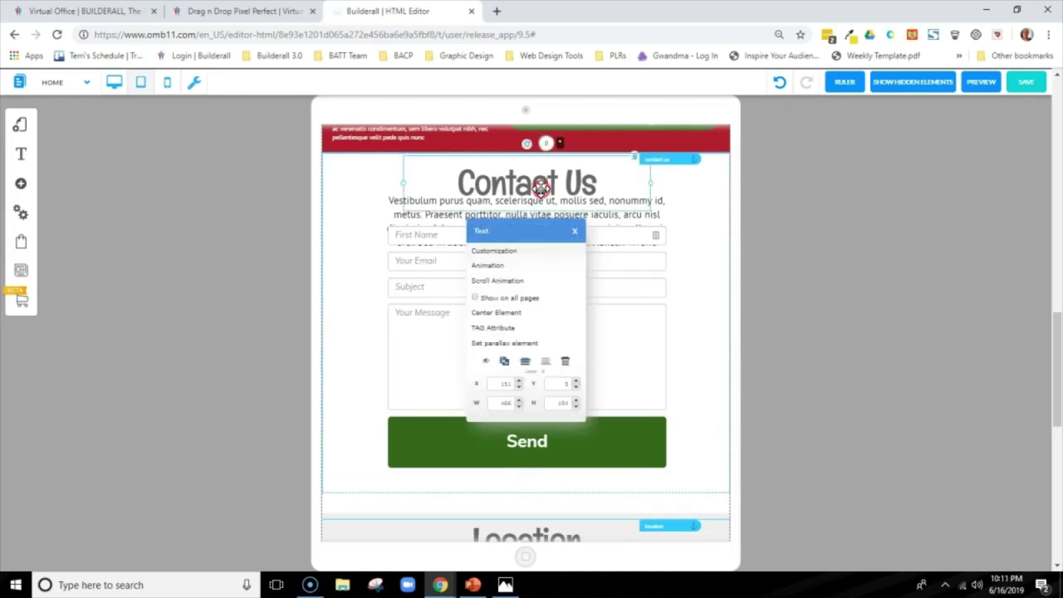
click(501, 250)
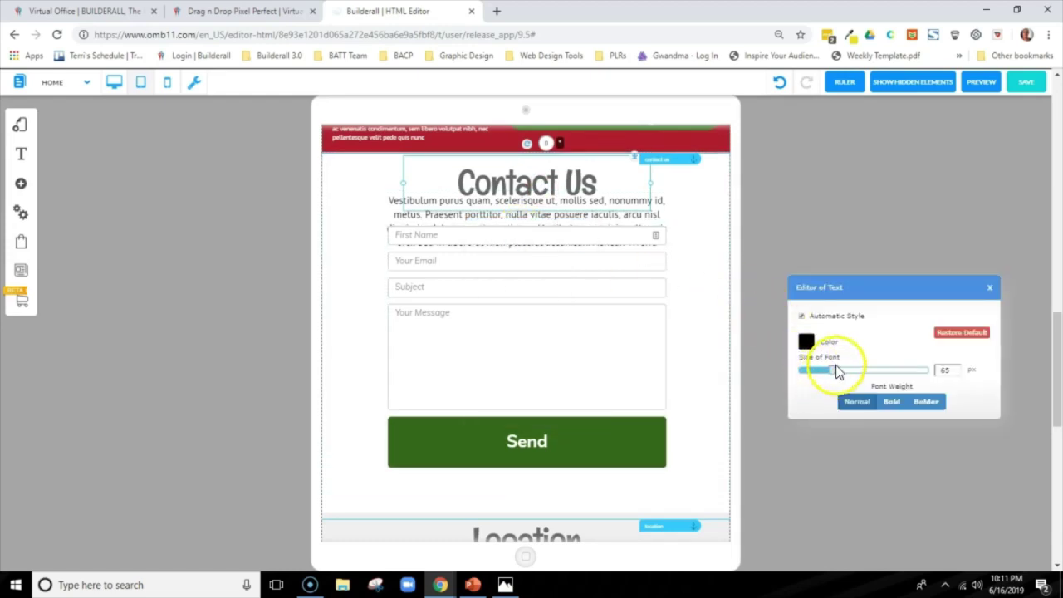
drag(832, 374, 828, 375)
click(958, 372)
click(959, 373)
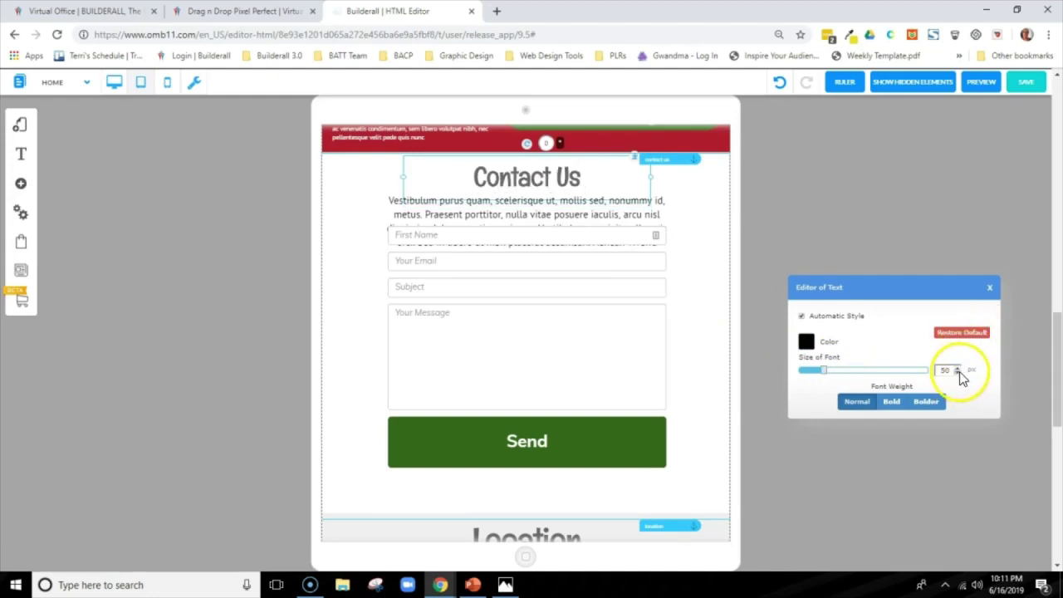
click(960, 374)
click(960, 374)
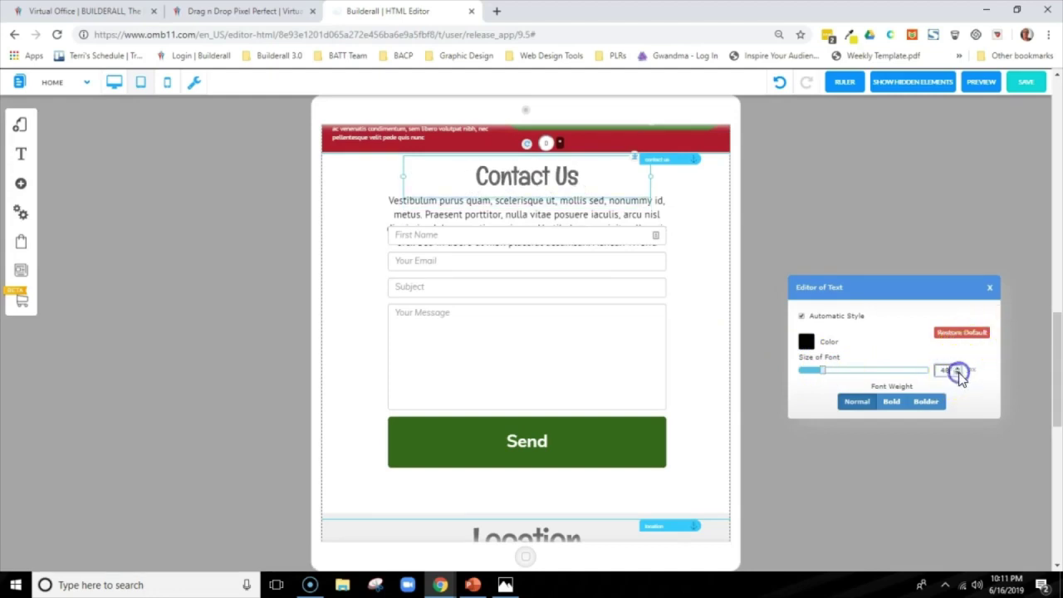
click(988, 286)
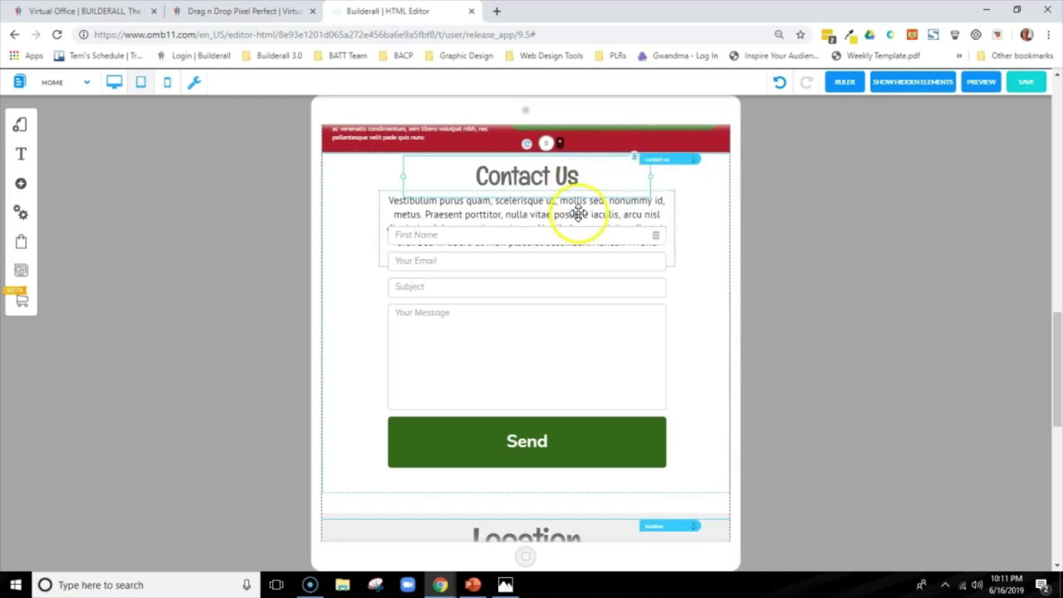
Step: Set the font size of the paragraph under the Contact Us heading to 14 px so it clears the form fields
click(397, 207)
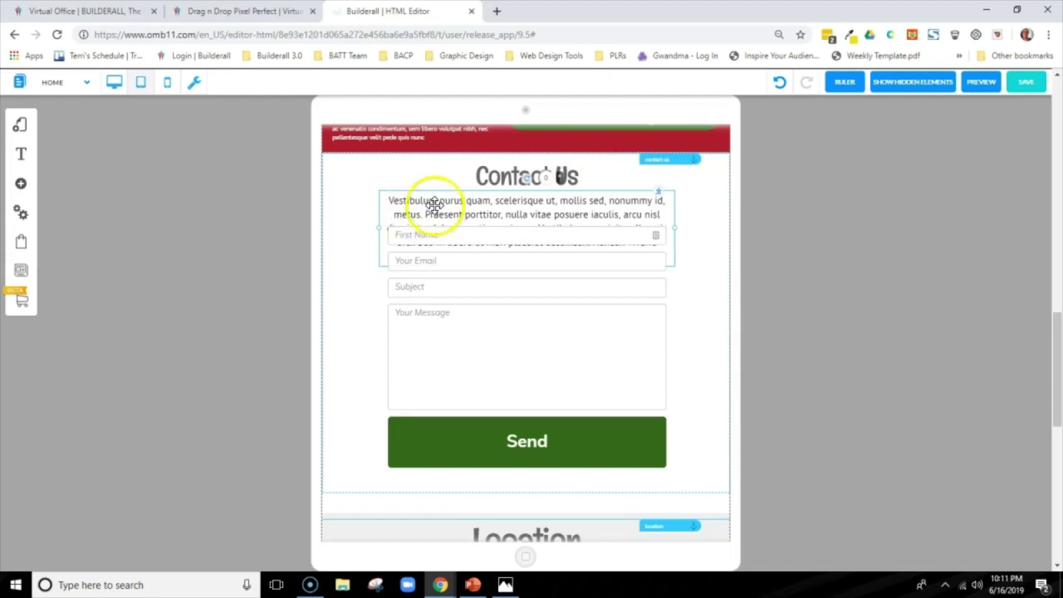
right_click(558, 204)
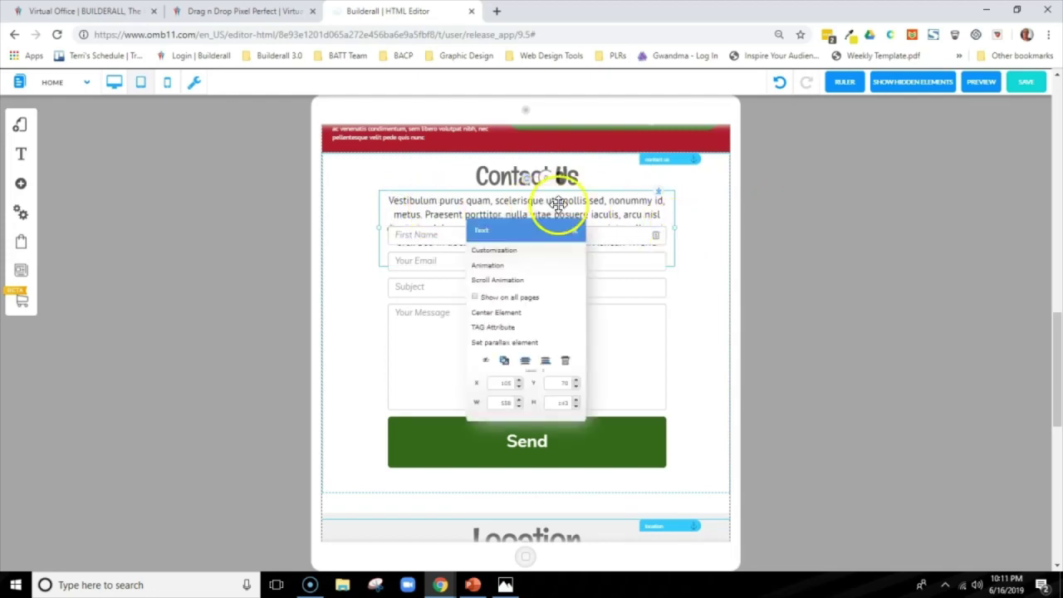
click(494, 250)
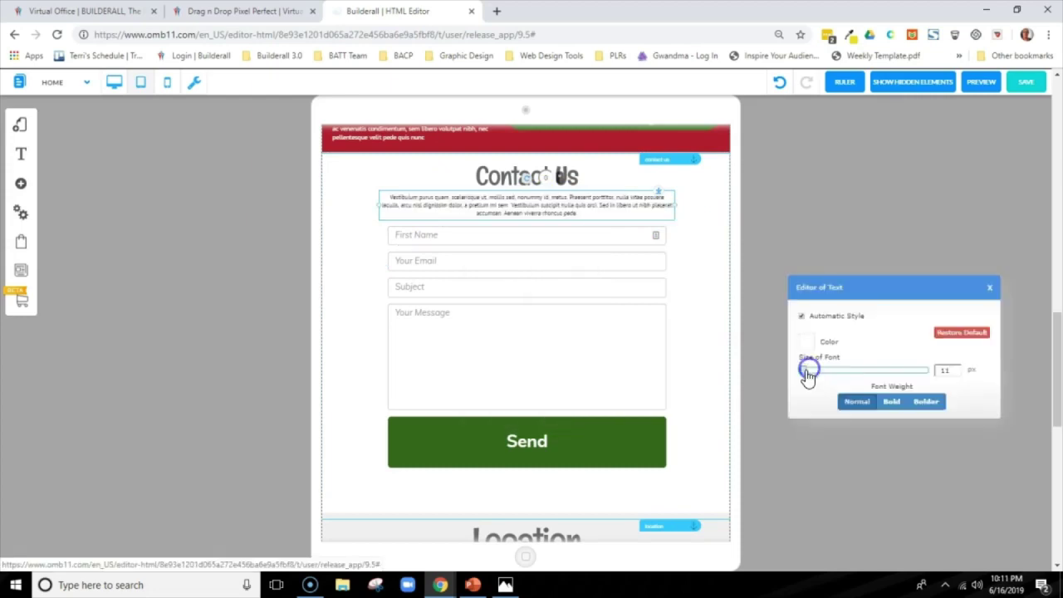
click(957, 368)
click(957, 368)
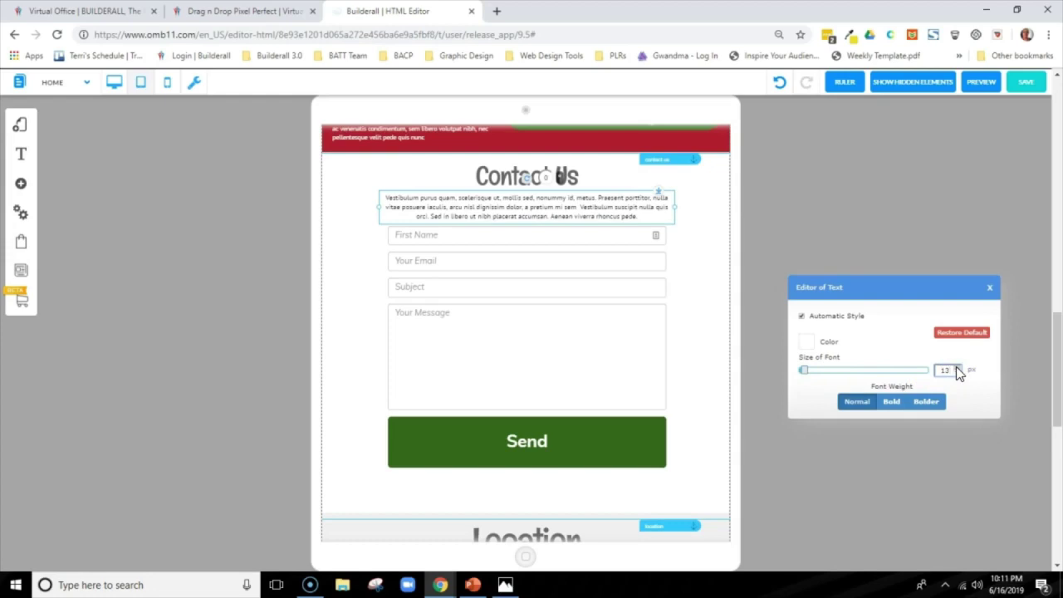
click(957, 368)
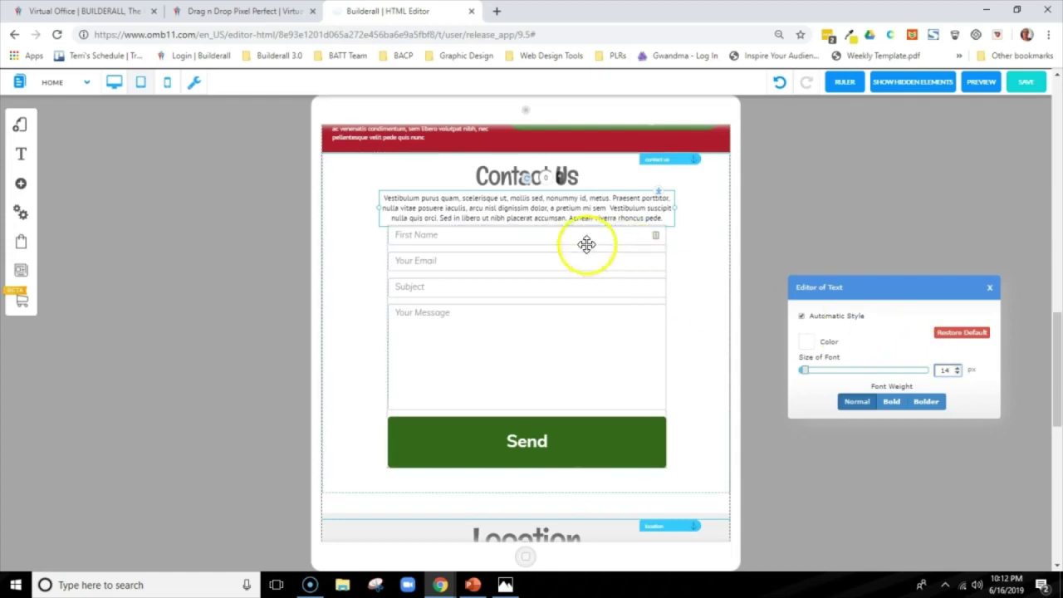
click(690, 197)
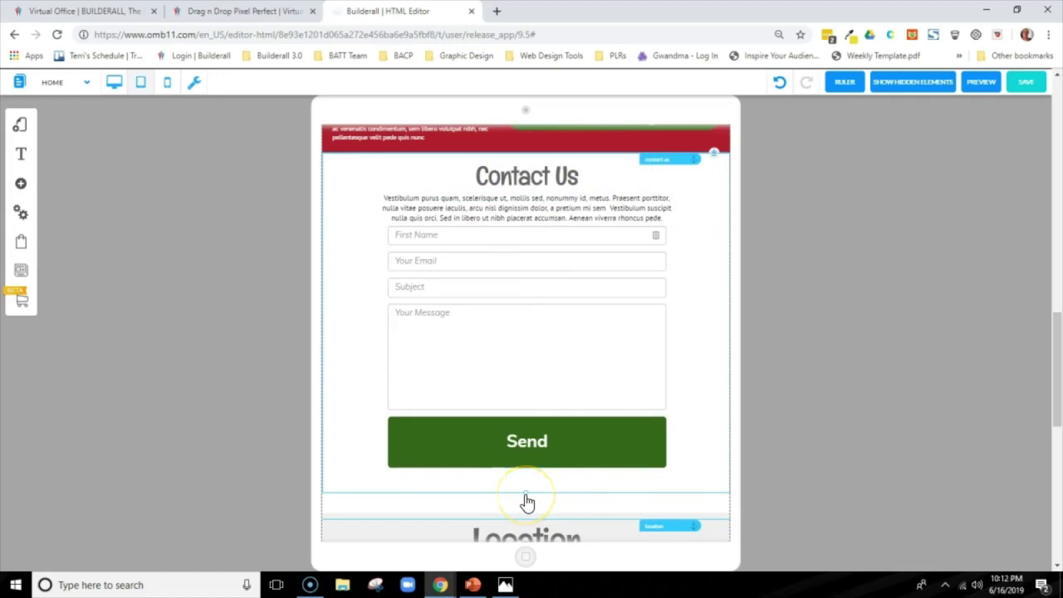
Step: Raise the Contact Us section's lower edge slightly, and save the tablet page after checking the section in the desktop layout
drag(528, 501, 527, 487)
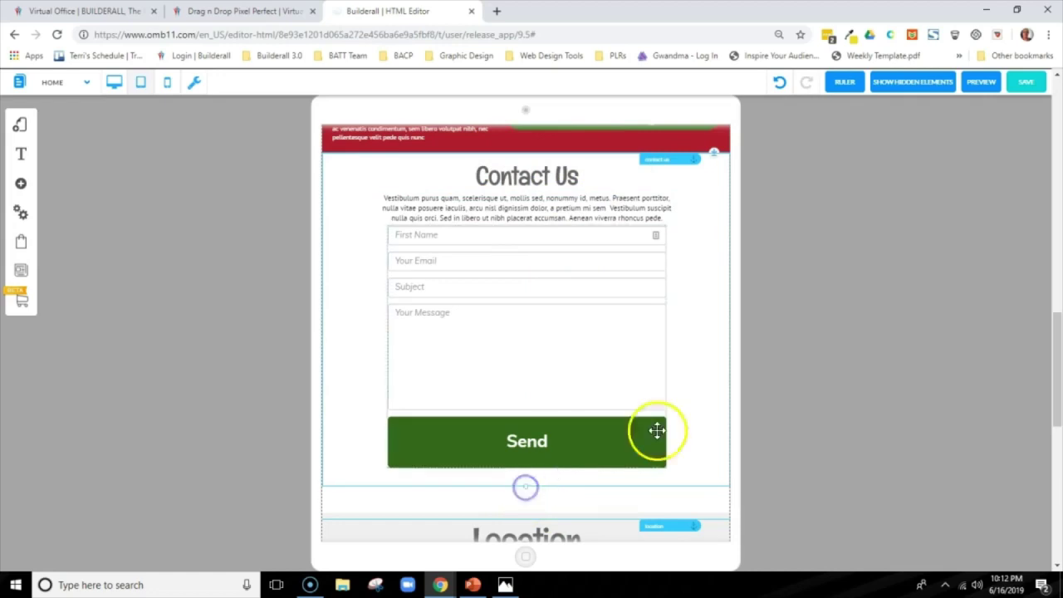
click(118, 83)
drag(1053, 116, 1047, 449)
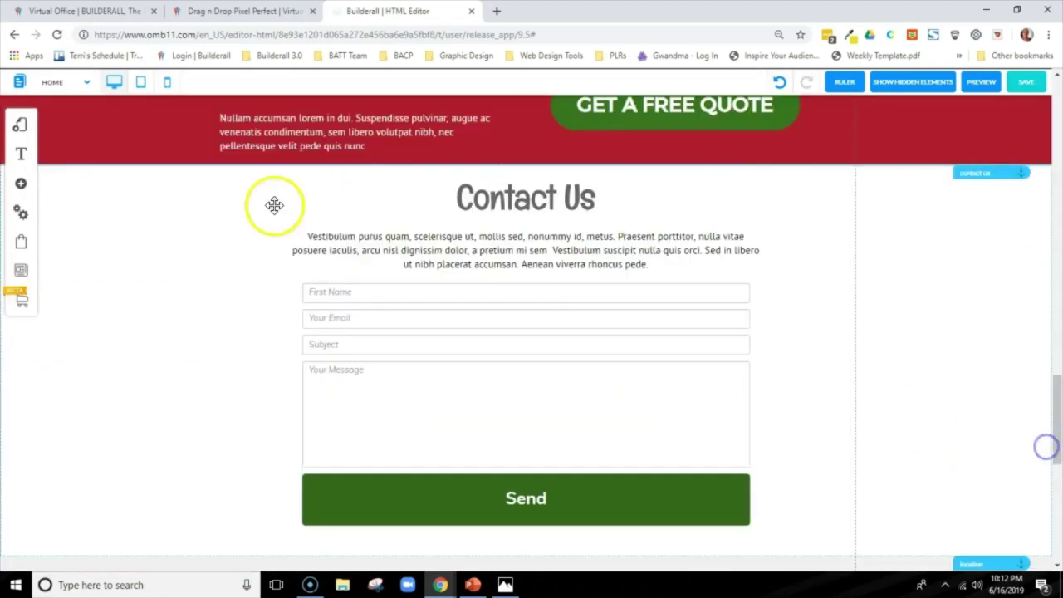
click(141, 83)
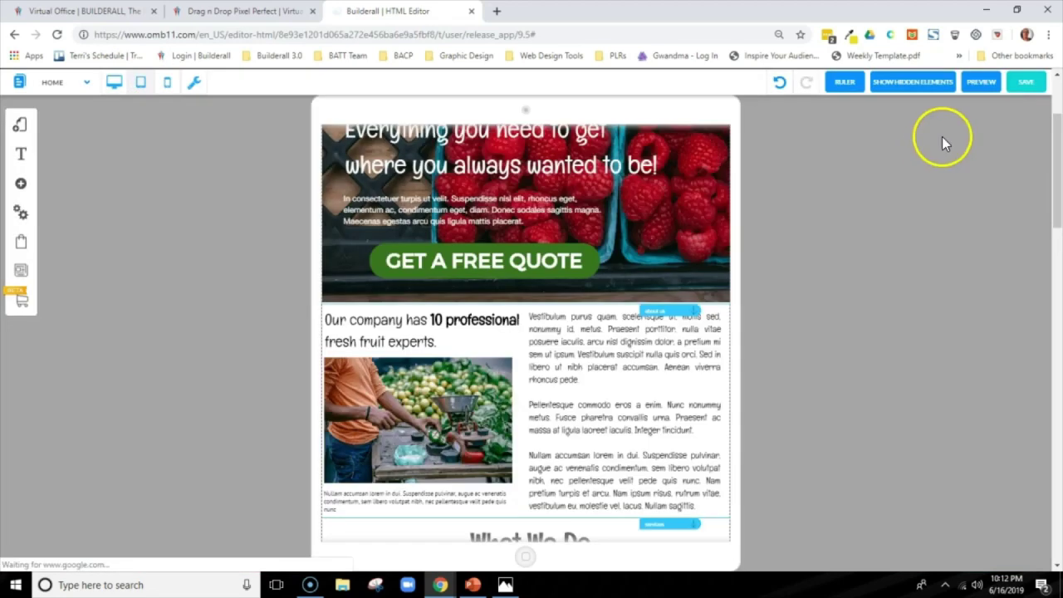
click(1025, 82)
Step: Move the Location section up to just below the Send button and nudge its anchor label slightly higher
drag(1051, 189, 1002, 461)
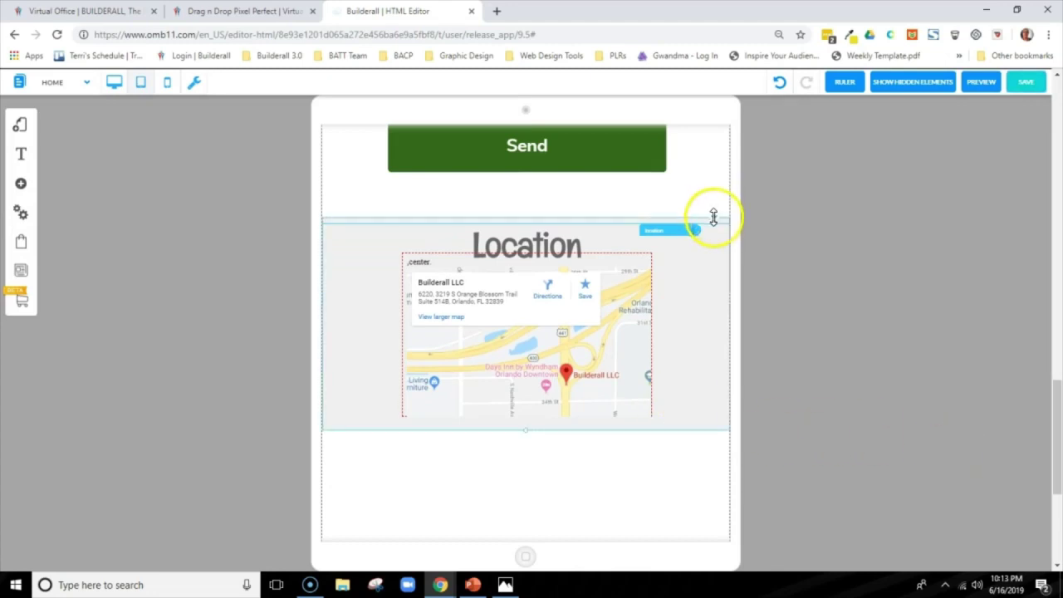
drag(714, 215, 714, 189)
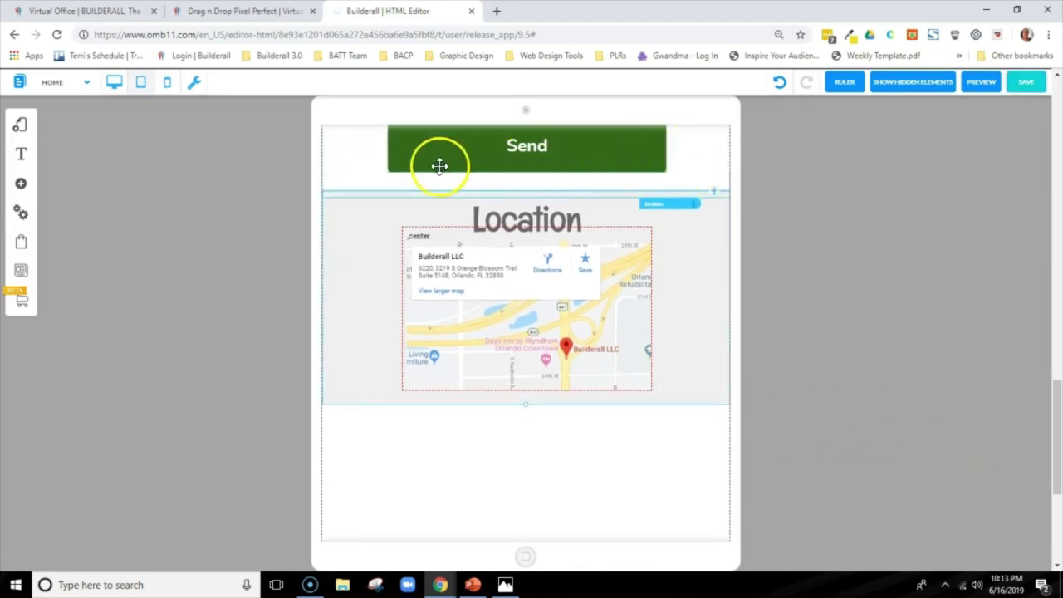
click(669, 205)
drag(670, 205, 670, 200)
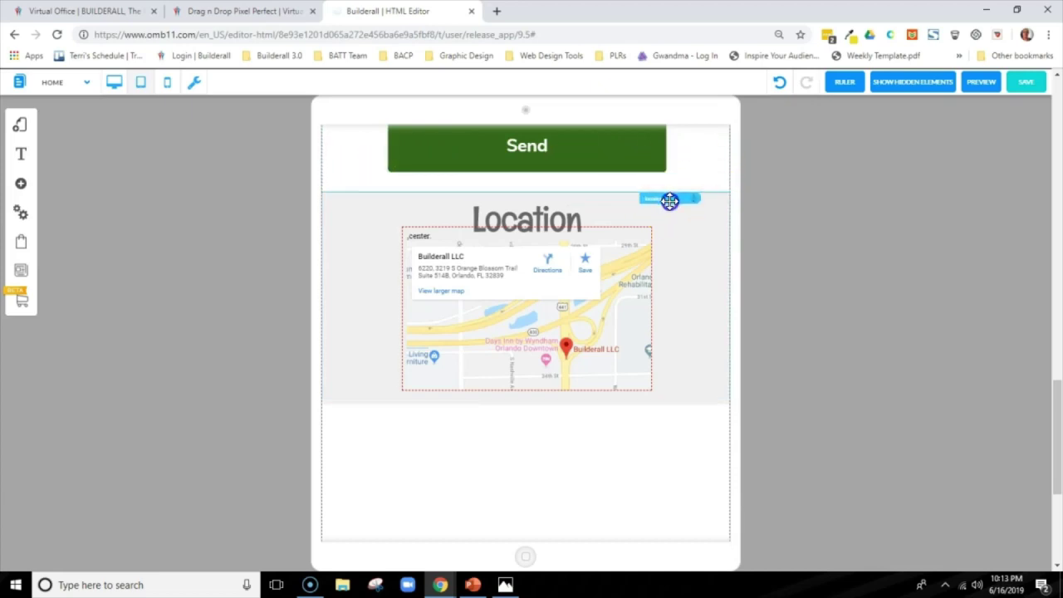
Step: Reduce the Location heading's font size so the text sits clear of the map
click(520, 219)
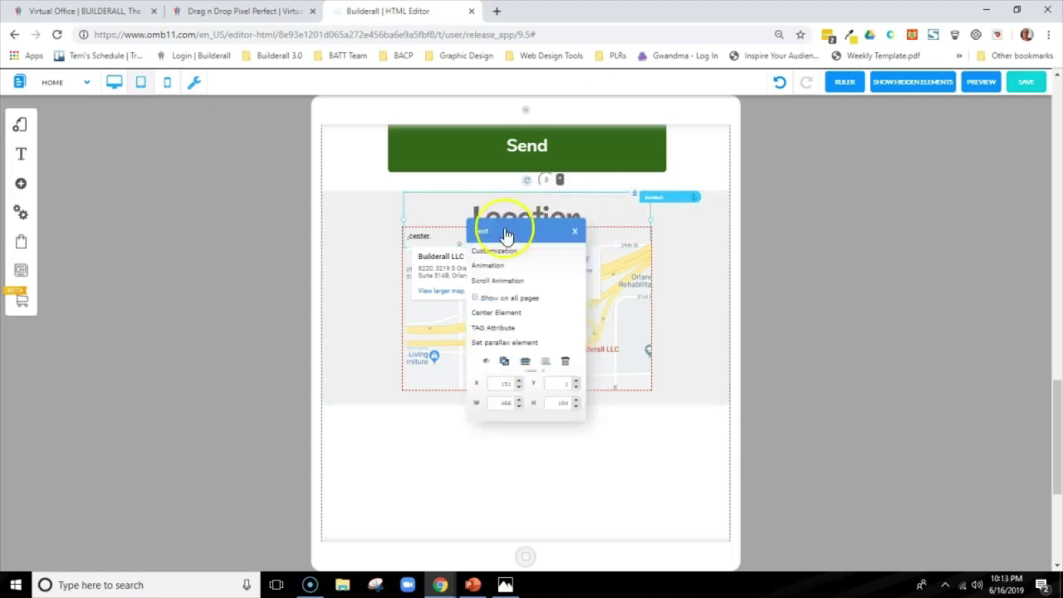
click(495, 253)
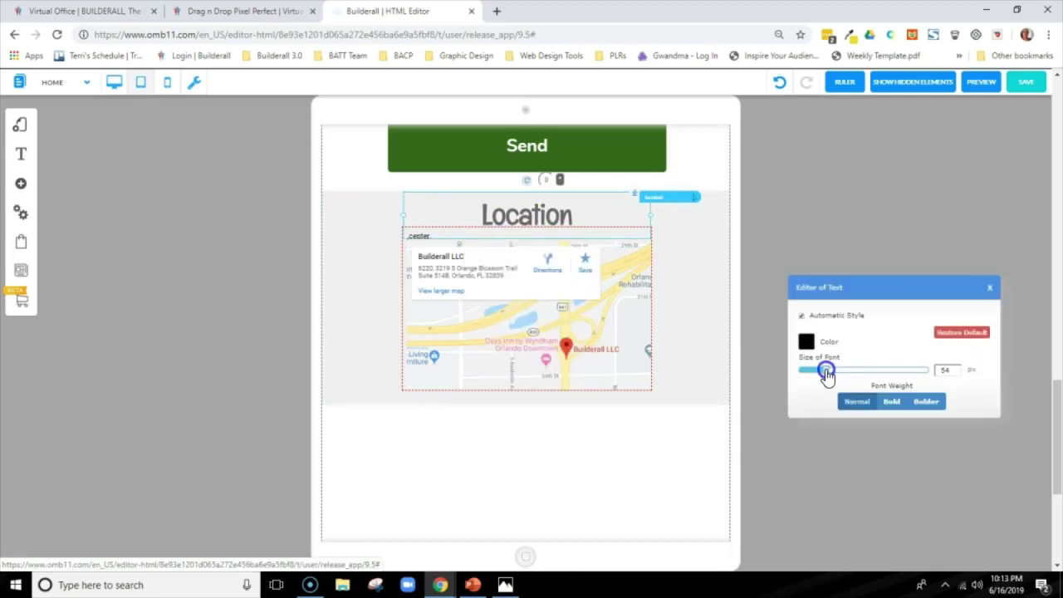
drag(826, 374, 821, 376)
click(989, 287)
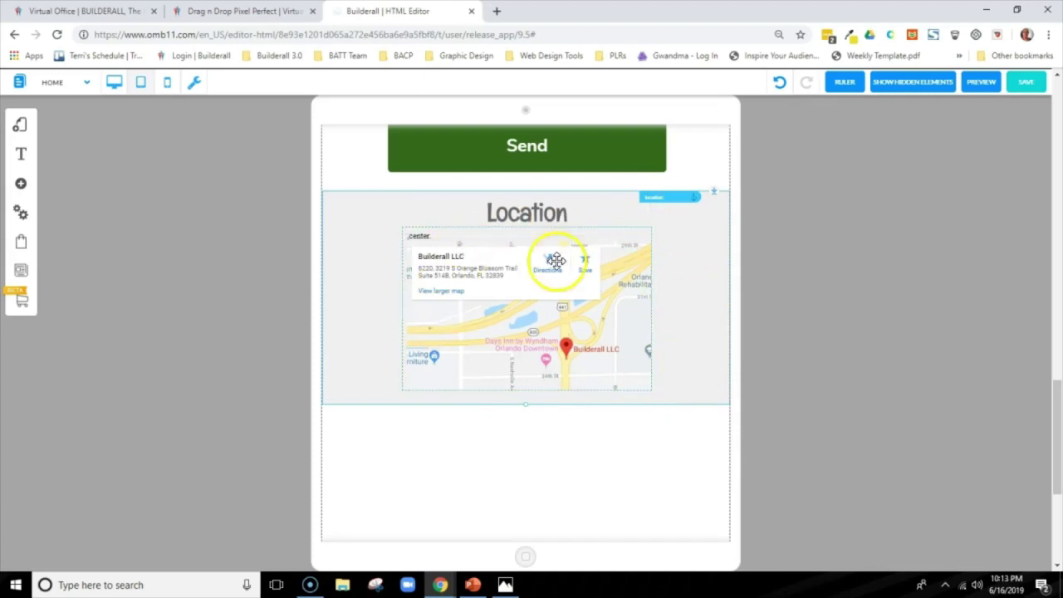
Step: Check the page in the desktop layout, and save it from the tablet layout
click(111, 82)
drag(1052, 351, 1055, 108)
click(139, 86)
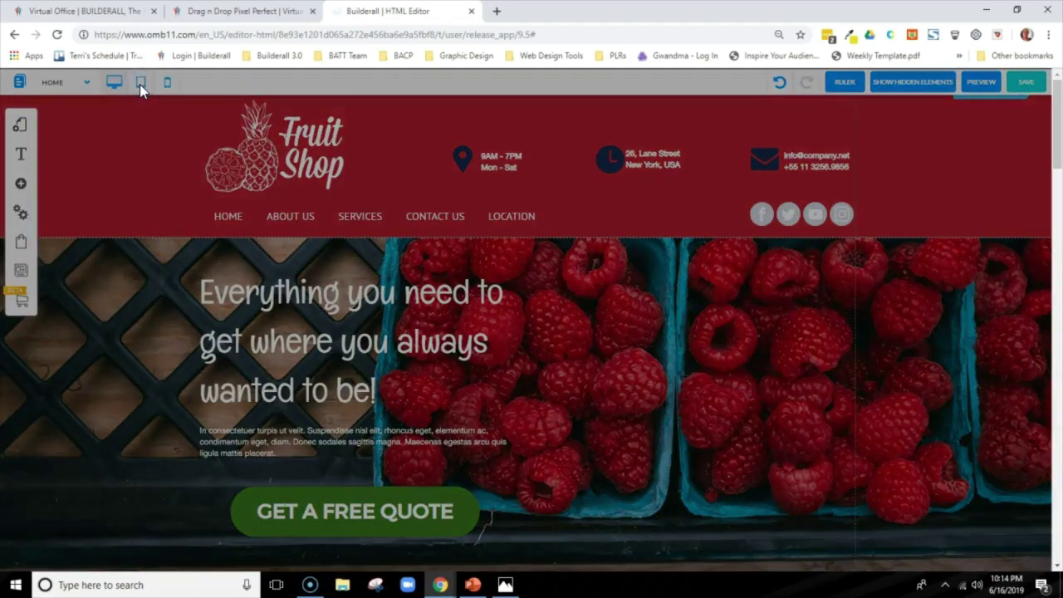
click(1027, 86)
Step: Move the red footer up to directly below the Location section and adjust the footer's lower edge
drag(1055, 366, 1055, 472)
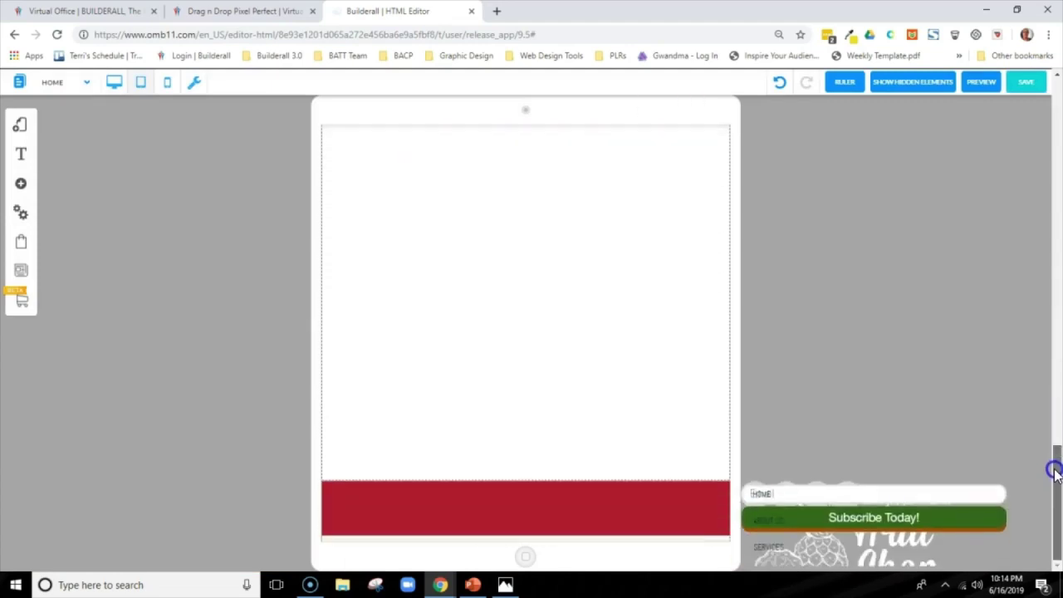
click(665, 495)
scroll(671, 478, up, 5)
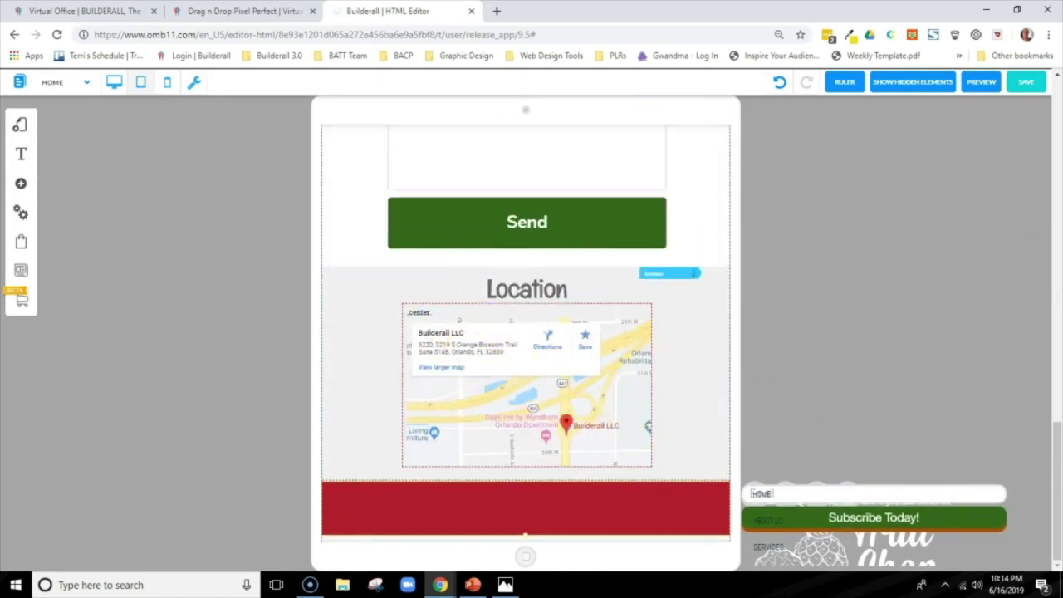
click(1055, 446)
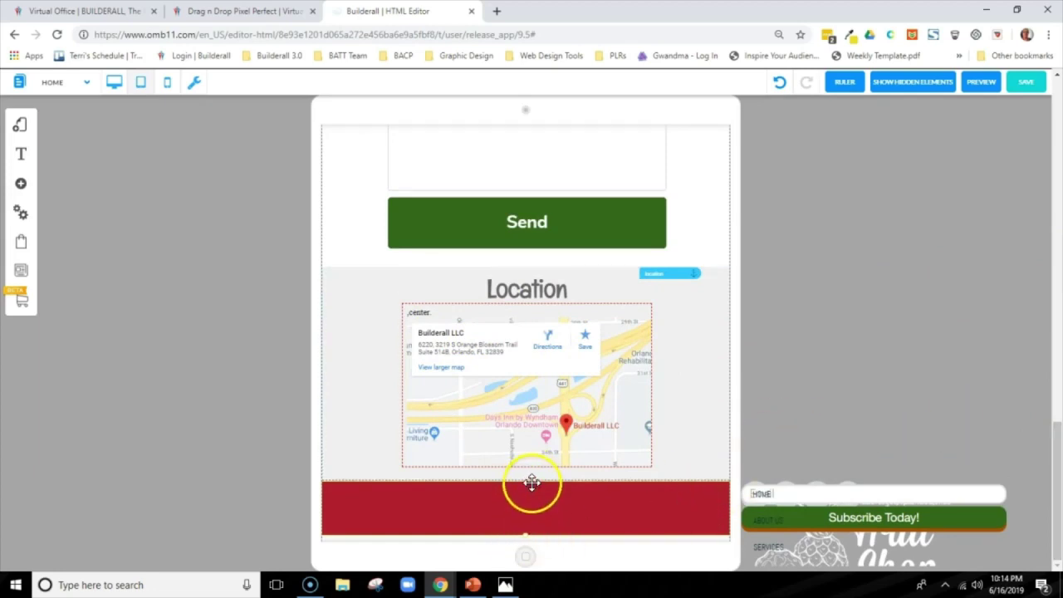
click(530, 536)
drag(527, 543, 527, 539)
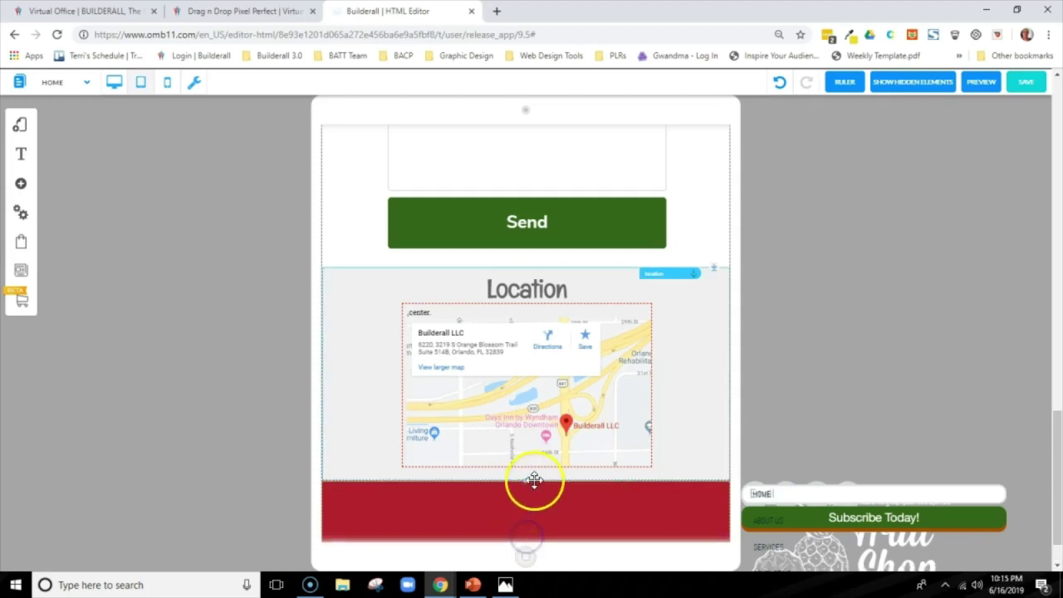
Step: Shift the Location section slightly lower beneath the Send button, keeping the red footer directly under it
click(713, 268)
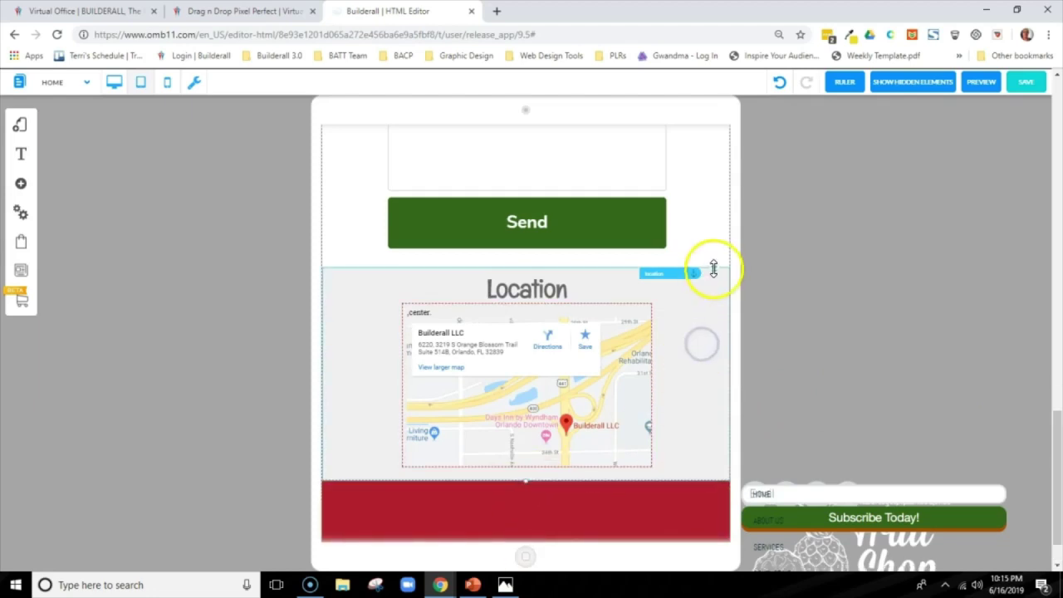
drag(713, 269, 716, 262)
scroll(883, 446, down, 2)
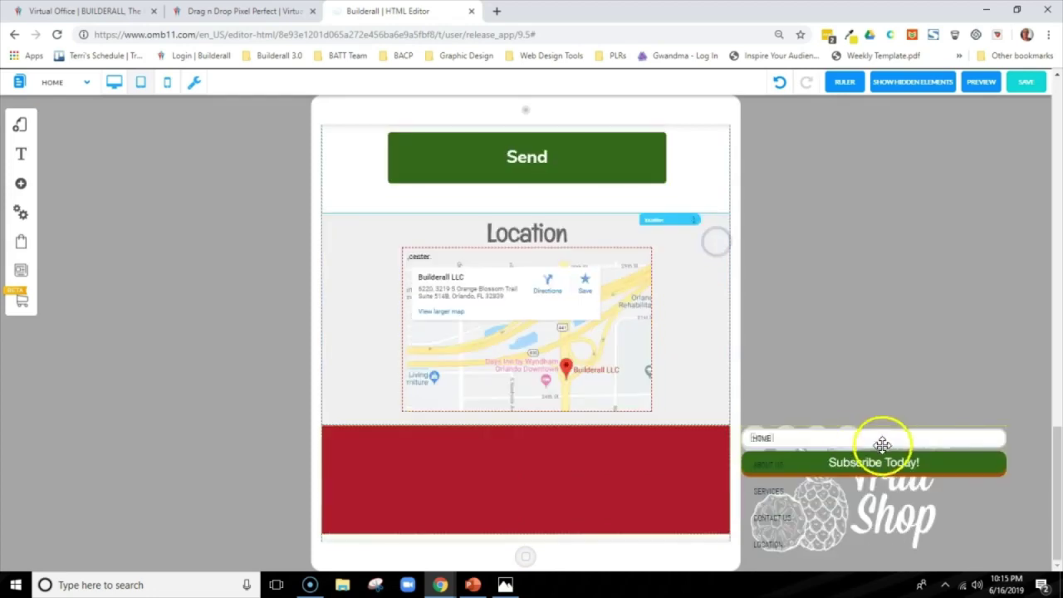
Step: Place a narrowed email subscription form at the footer's right side and a shrunken Fruit Shop logo at its left
drag(914, 466, 644, 469)
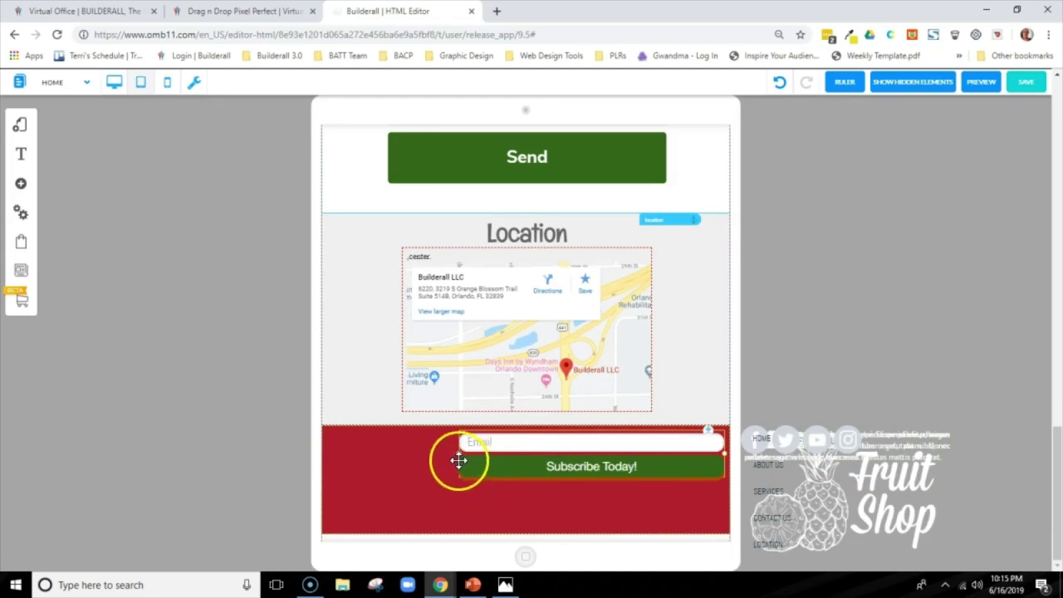
drag(461, 456, 657, 466)
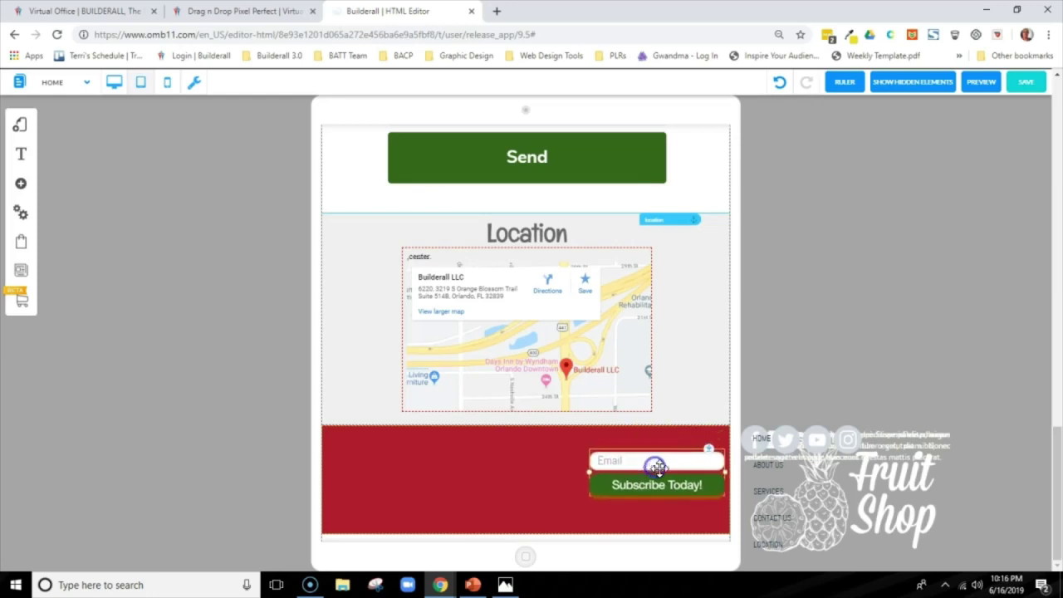
drag(880, 492, 923, 331)
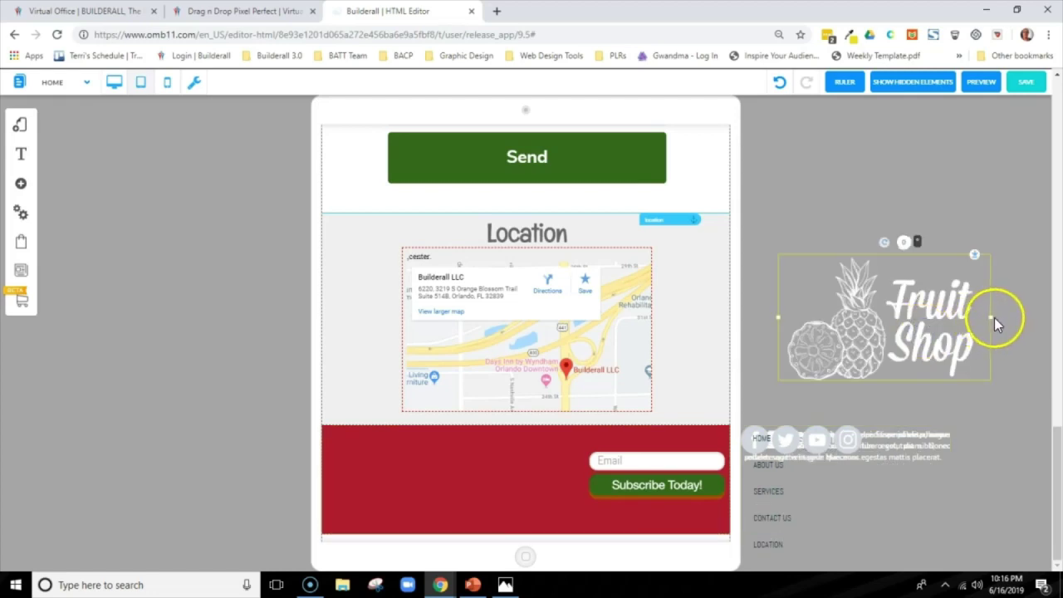
drag(995, 317, 417, 477)
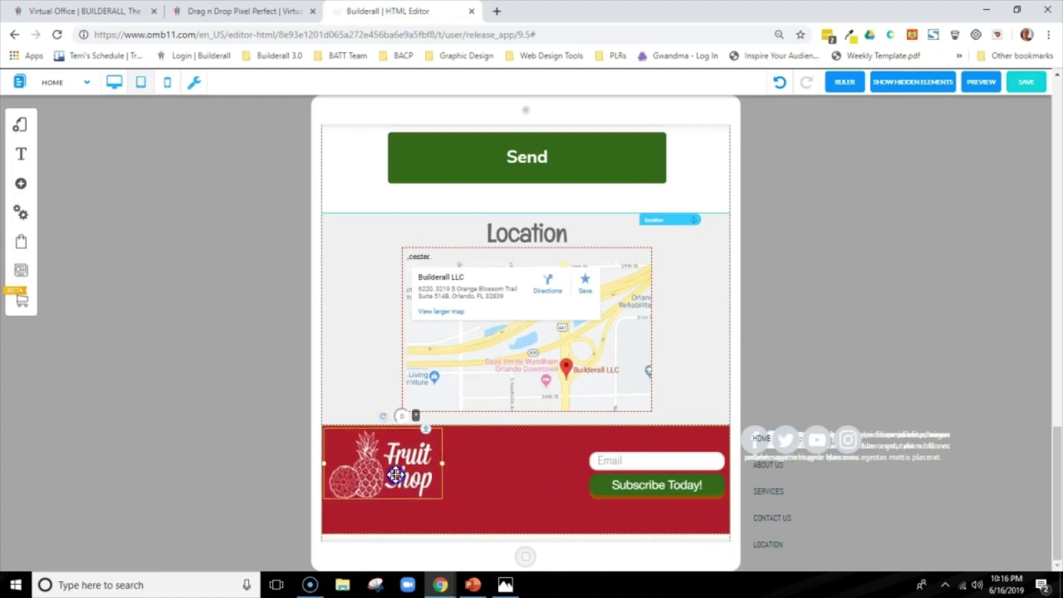
Step: Bring the vertical navigation menu into the middle of the footer and hide it in the tablet layout
drag(773, 492, 533, 510)
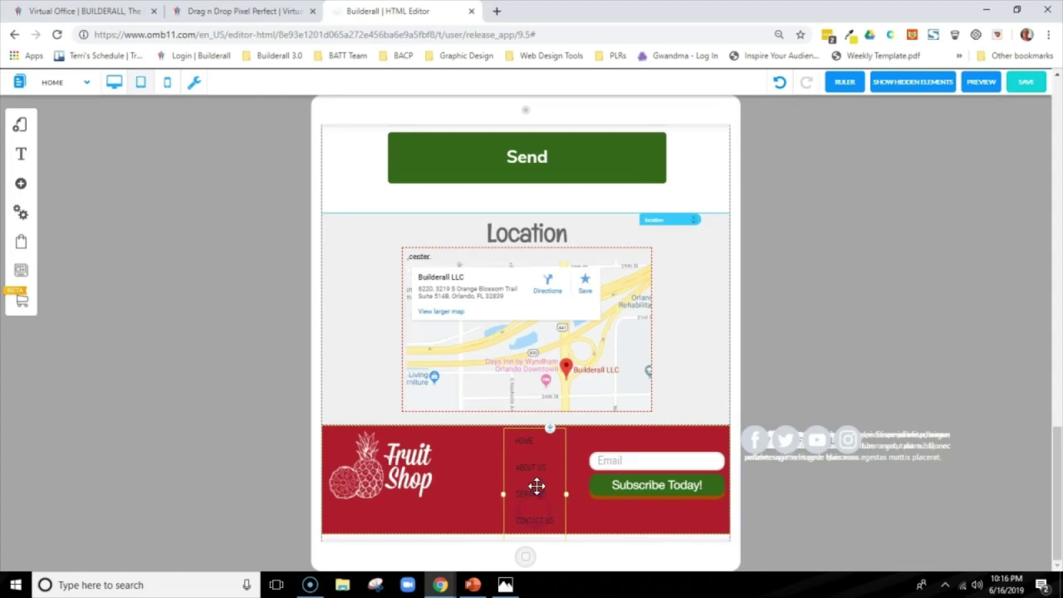
click(524, 482)
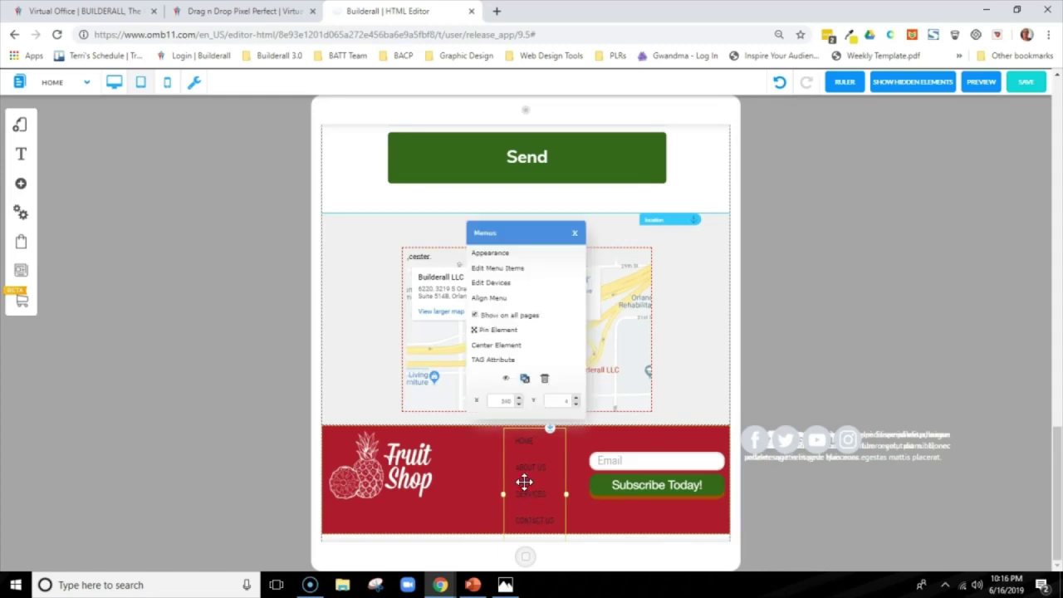
click(506, 379)
Step: Spread the overlapping footer texts and social icons apart beside the page, and place the 2018 copyright line at the footer's lower left
drag(799, 446, 821, 384)
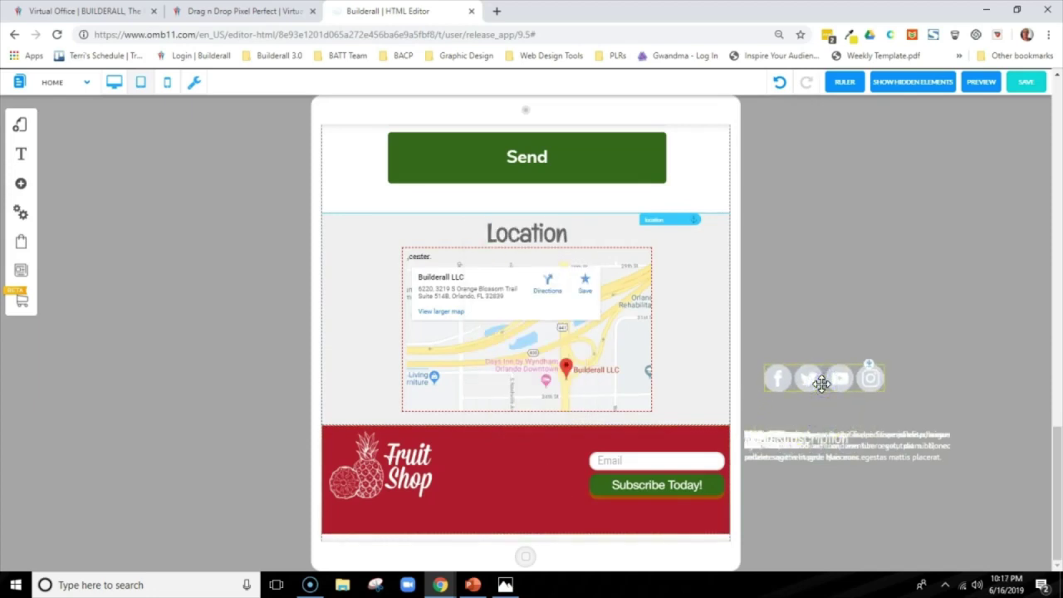
drag(819, 441, 859, 313)
drag(790, 470, 837, 276)
drag(814, 437, 839, 413)
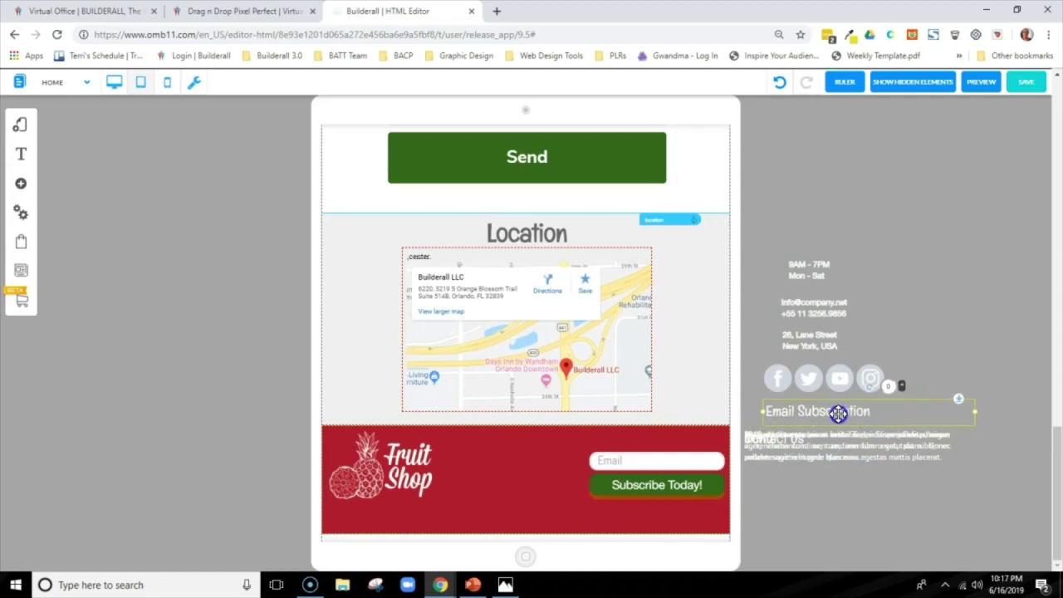
drag(774, 439, 859, 211)
drag(847, 441, 885, 158)
drag(864, 453, 881, 495)
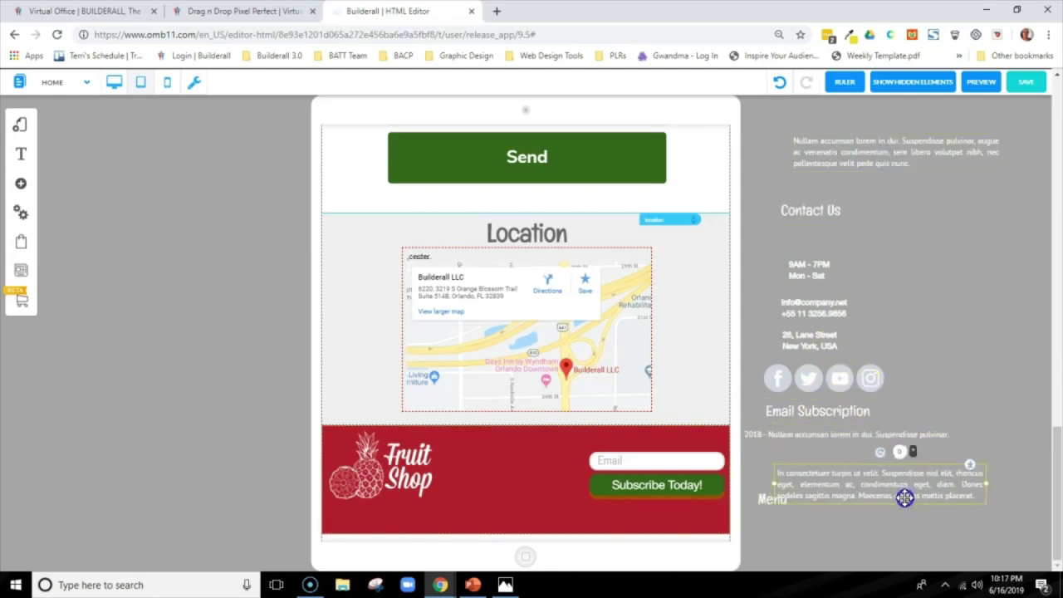
drag(810, 438, 414, 526)
click(523, 464)
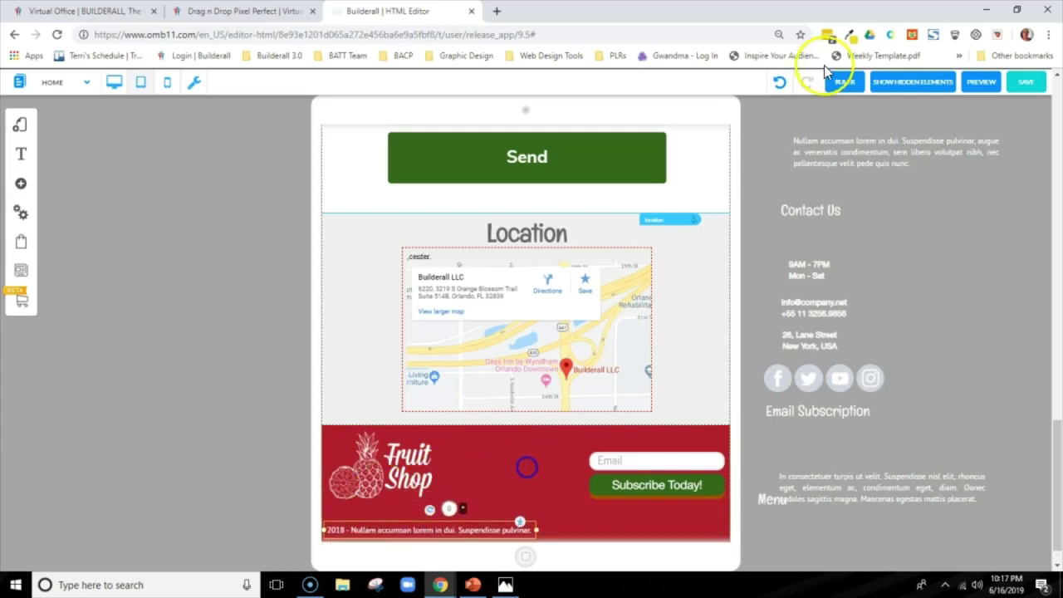
Step: Restore the hidden vertical navigation menu to the footer and apply the Fs Anchor Menu style to it
click(905, 85)
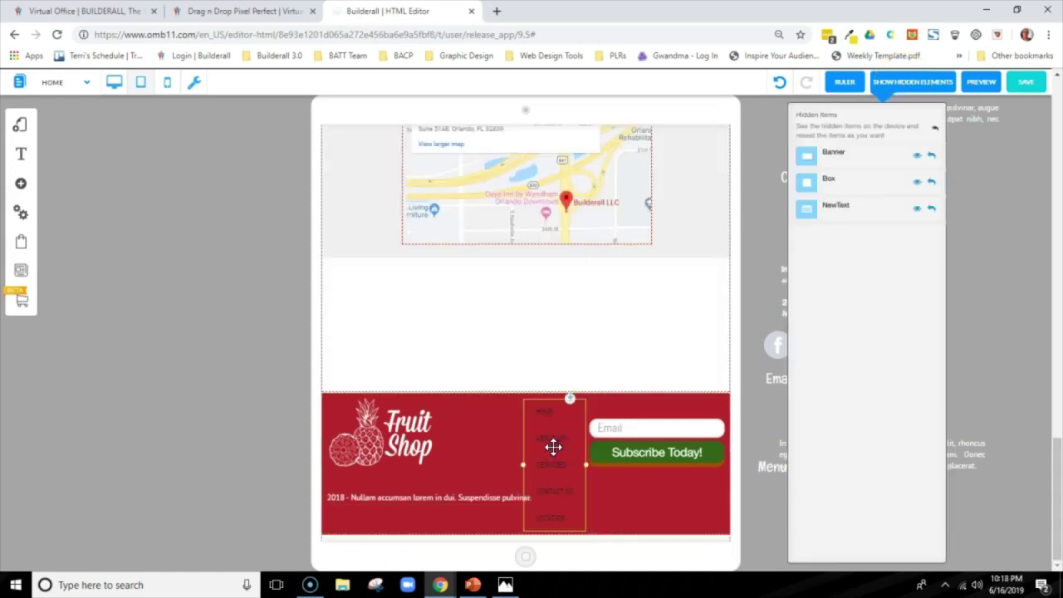
click(554, 447)
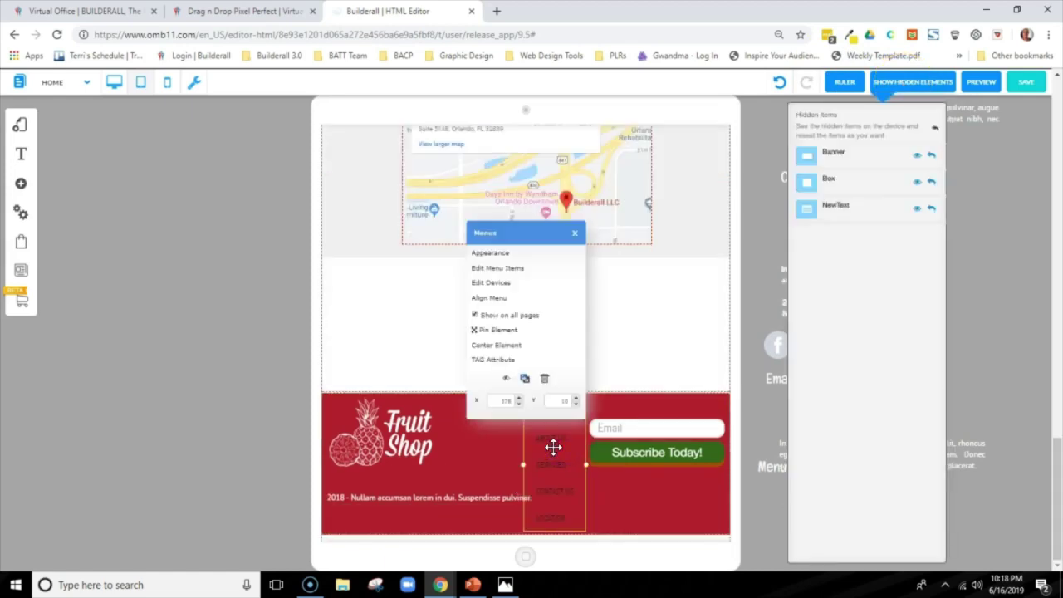
click(517, 256)
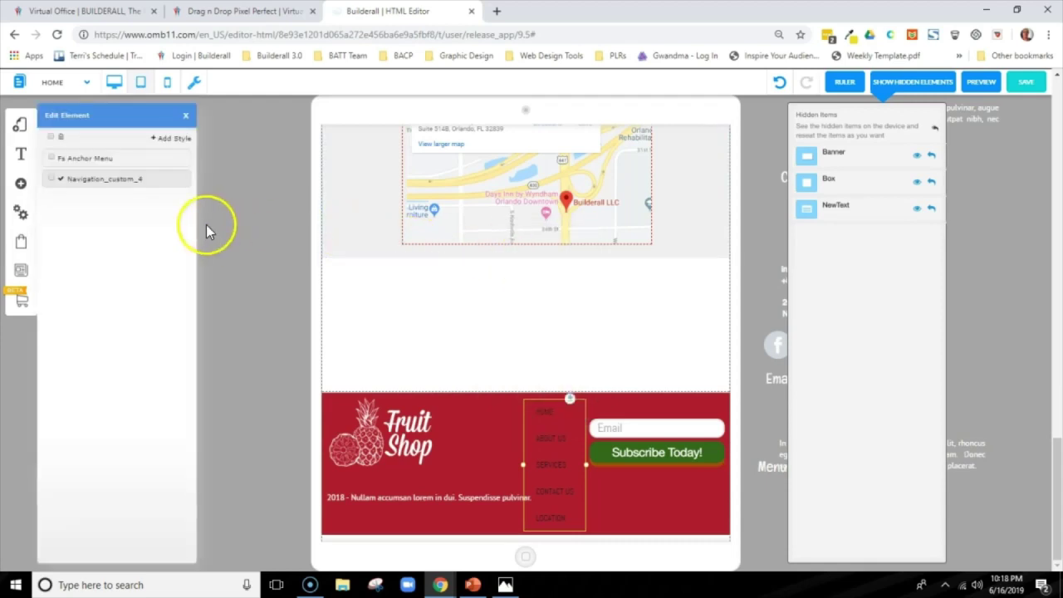
click(51, 159)
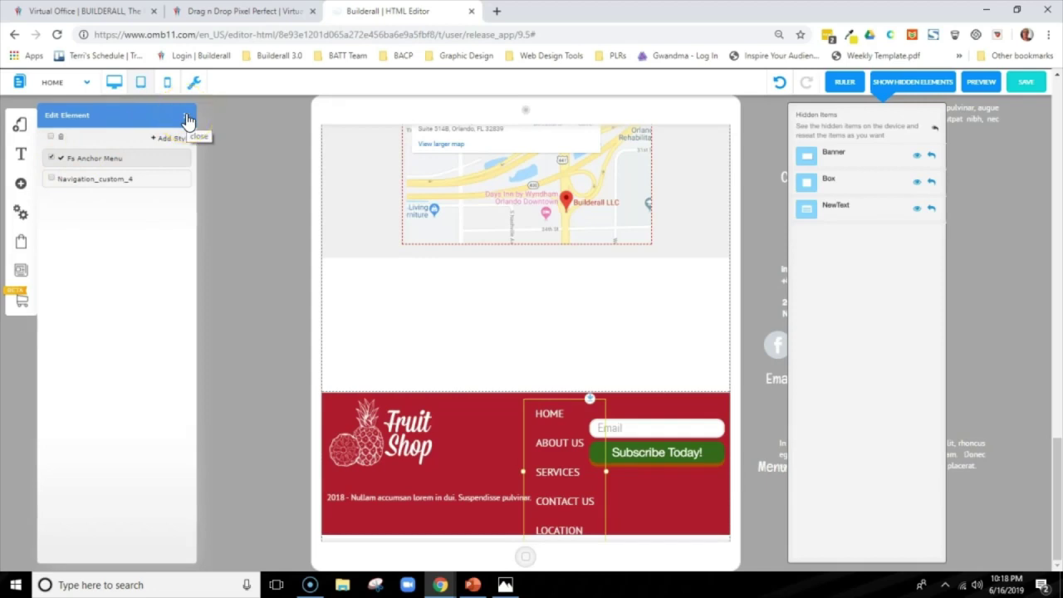
click(187, 121)
Step: Park the navigation menu outside the page and center the 2018 copyright line near the footer's lower edge
drag(565, 507, 540, 504)
mouse_move(430, 498)
mouse_down()
mouse_move(439, 512)
mouse_move(440, 491)
mouse_up()
drag(527, 498, 949, 308)
click(584, 408)
drag(349, 510, 490, 508)
drag(572, 503, 648, 507)
drag(563, 502, 550, 527)
Step: Arrange the footer with the menu at left, the logo above a wrapped copyright line in the middle, and social icons under Subscribe Today!
drag(391, 451, 528, 451)
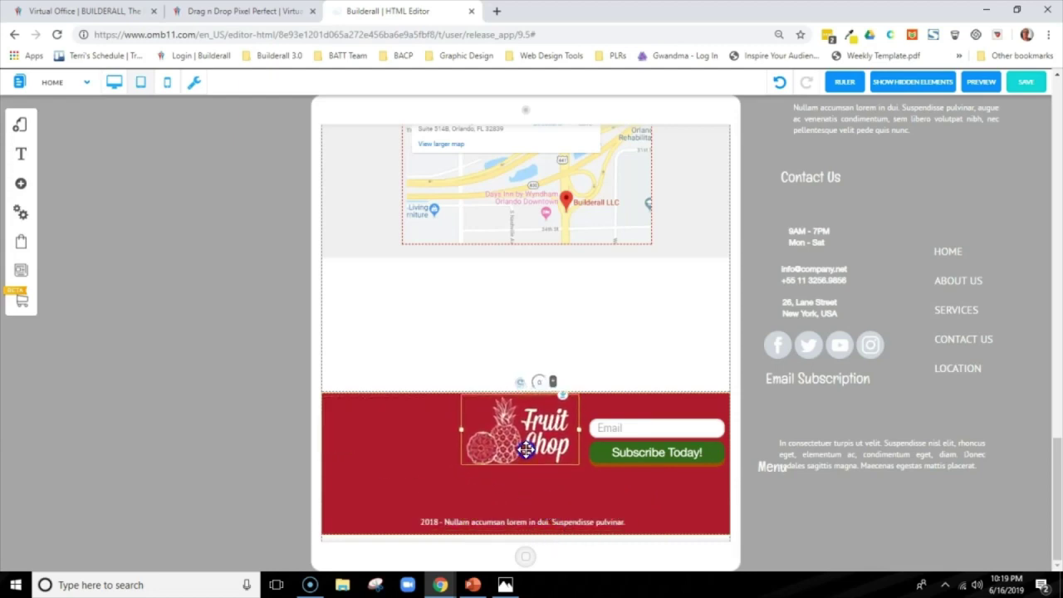
drag(947, 335, 347, 490)
drag(864, 345, 702, 513)
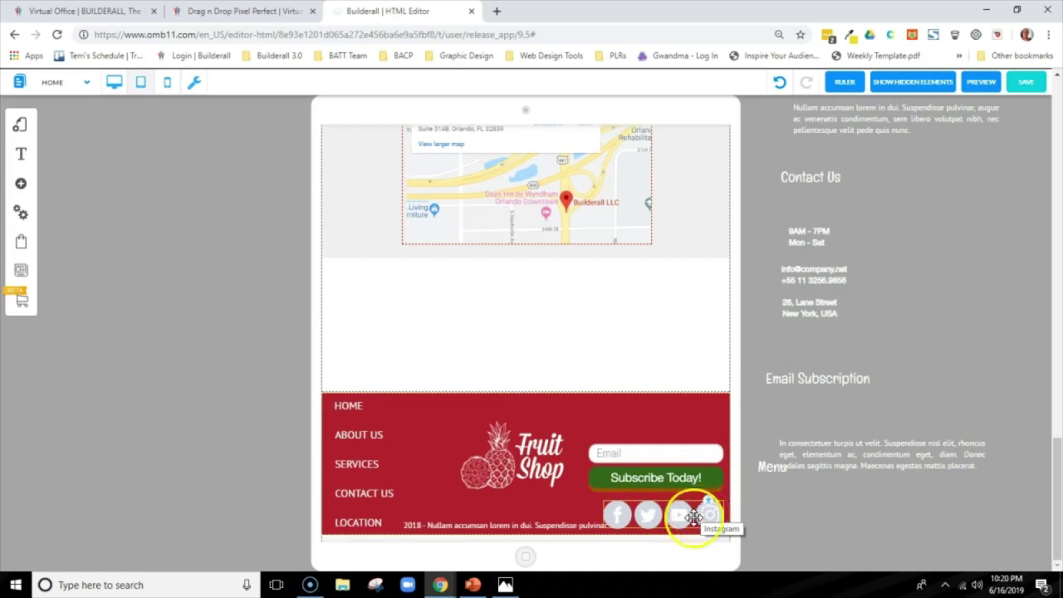
mouse_move(525, 527)
mouse_down()
mouse_move(525, 506)
mouse_move(527, 526)
mouse_up()
drag(766, 469, 769, 504)
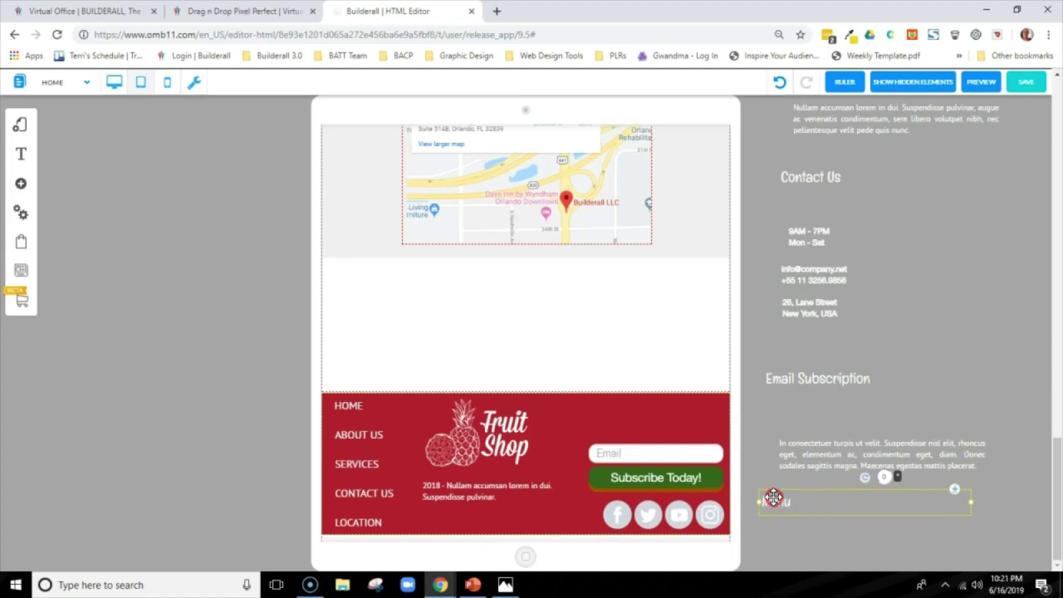
Step: Narrow the Email Subscription heading, place it above the email form and reduce its font size
click(956, 376)
drag(976, 379, 663, 407)
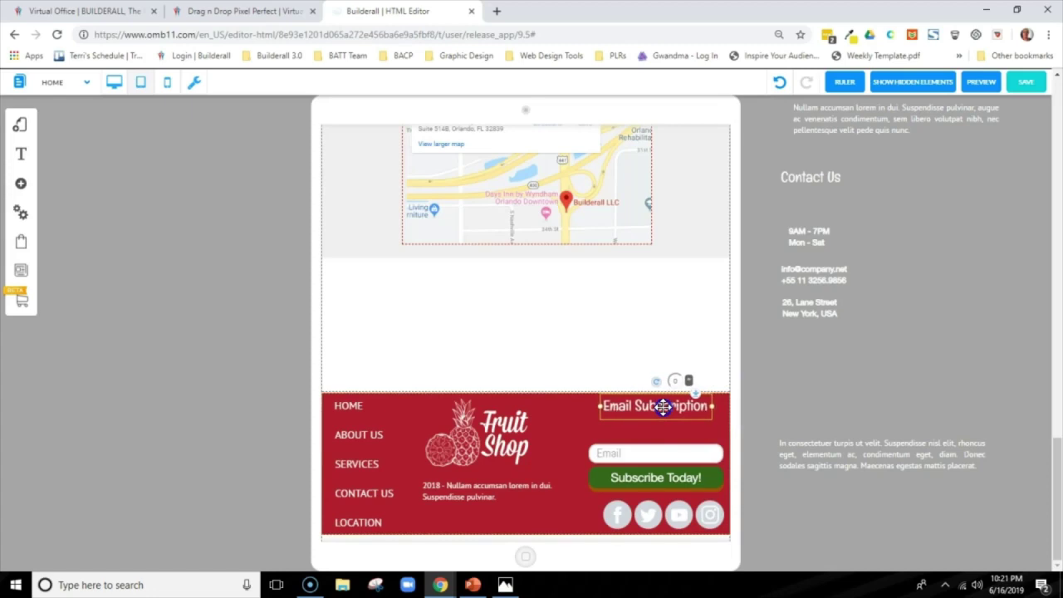
right_click(655, 406)
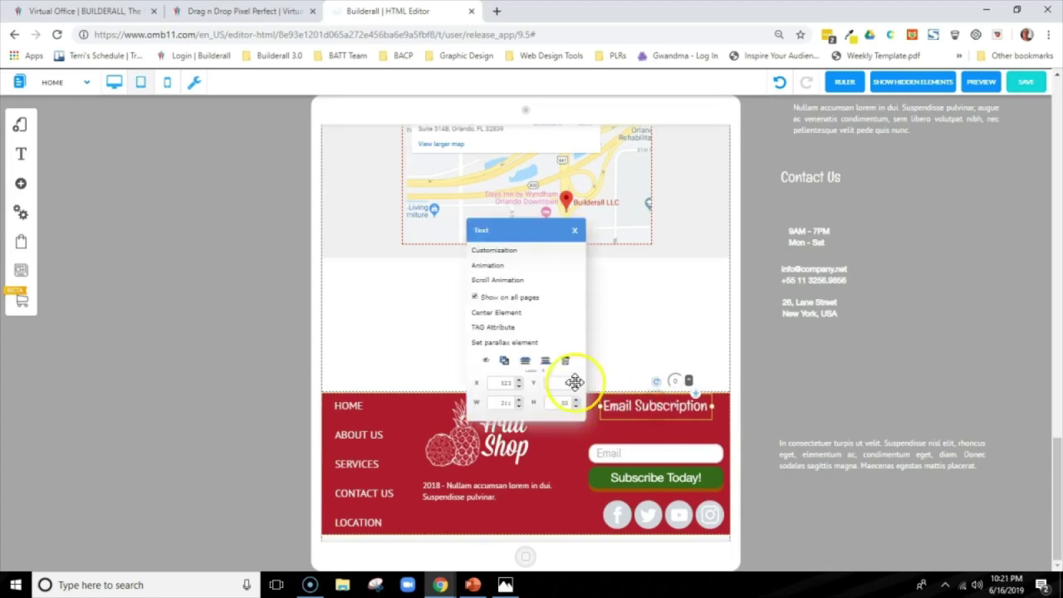
click(496, 229)
drag(822, 377, 808, 375)
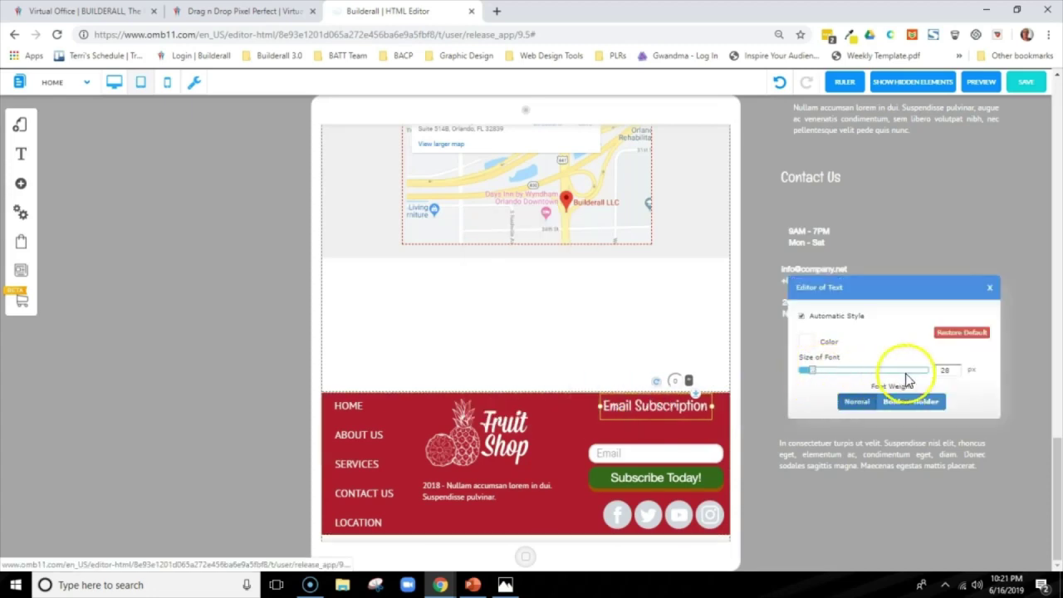
click(856, 403)
mouse_move(668, 466)
mouse_down()
mouse_move(667, 434)
mouse_move(655, 474)
mouse_up()
Step: Reduce the "In consectetuer" paragraph's font size and fit it, narrowed, between the Fruit Shop logo and the lowered copyright line
click(913, 449)
right_click(918, 451)
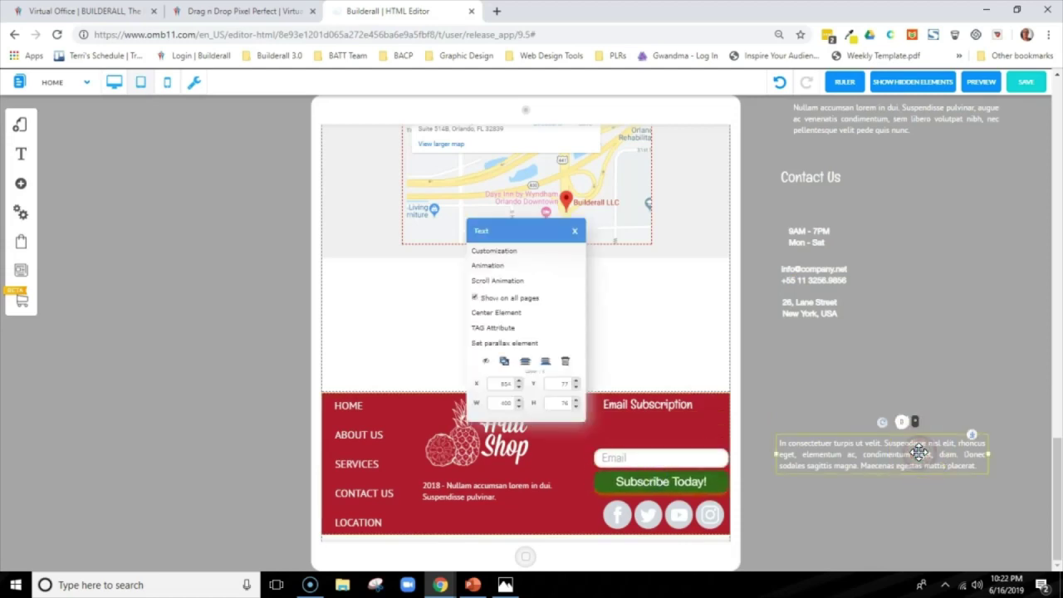
click(918, 452)
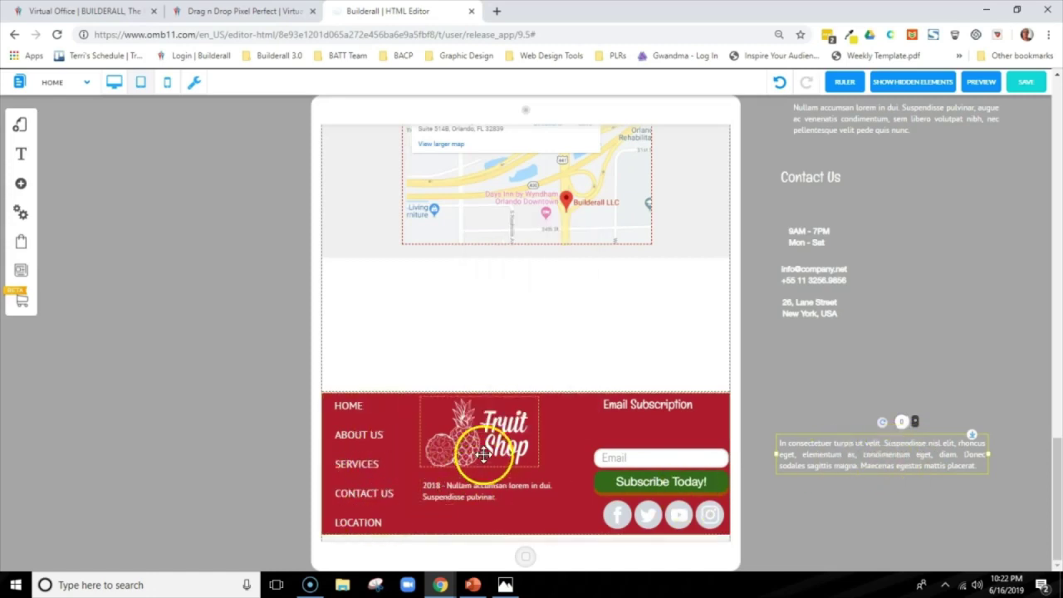
drag(475, 495, 475, 527)
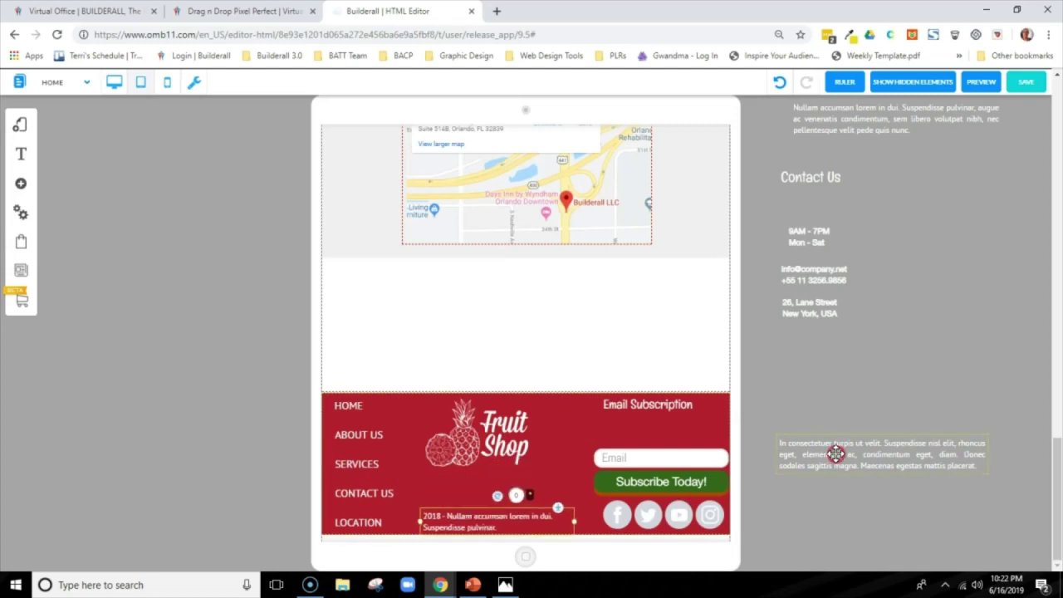
right_click(836, 453)
click(494, 250)
click(947, 372)
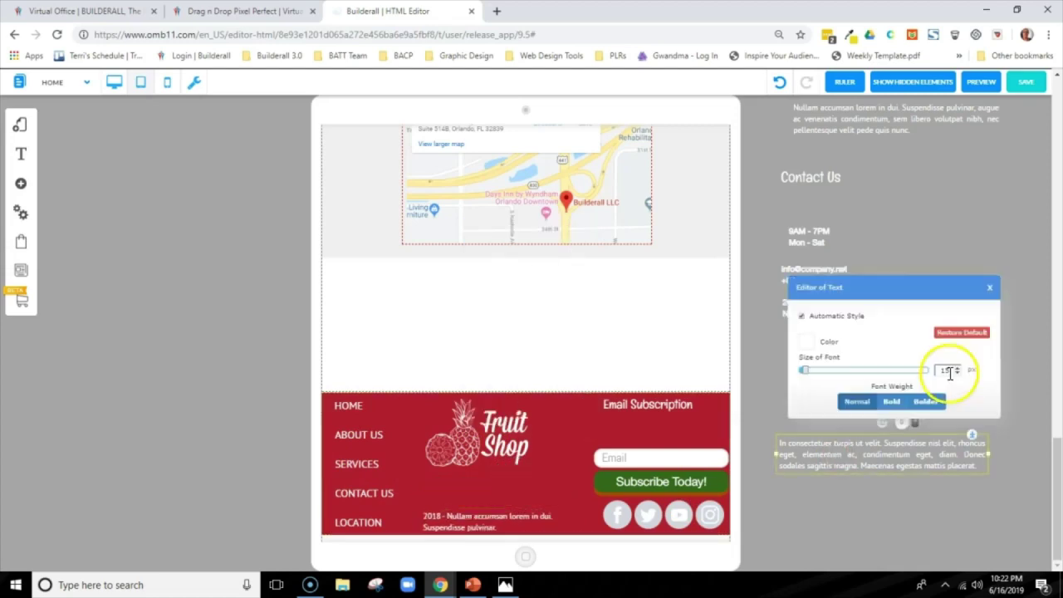
click(957, 373)
click(957, 373)
click(840, 462)
drag(840, 462, 481, 493)
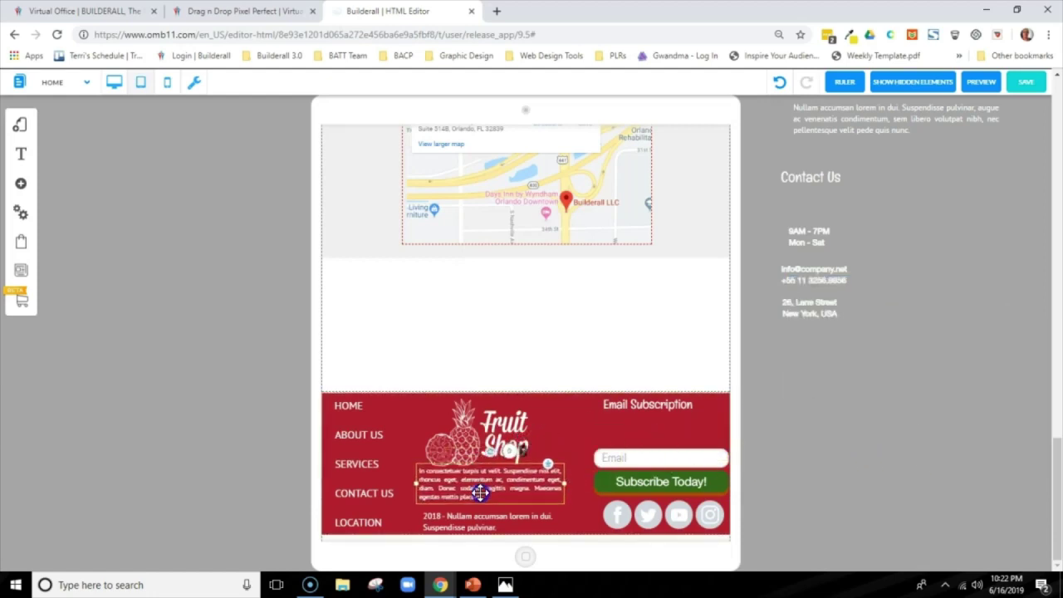
Step: Reduce the "Nullam accumsan" paragraph's font size and fit it, narrowed, between the Email Subscription heading and the email field
scroll(480, 492, up, 1)
click(844, 169)
drag(844, 169, 822, 431)
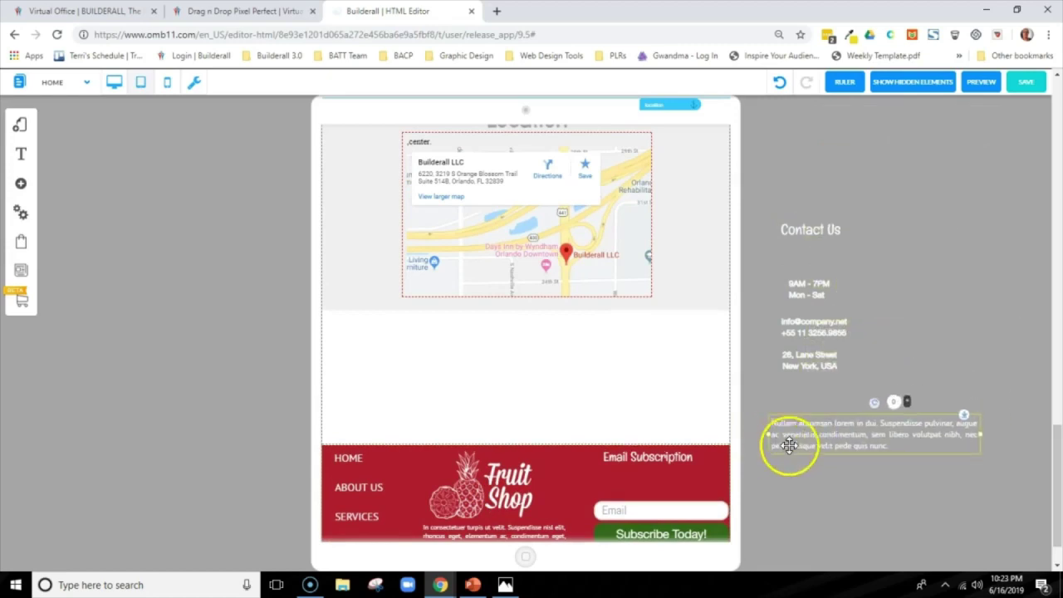
right_click(856, 431)
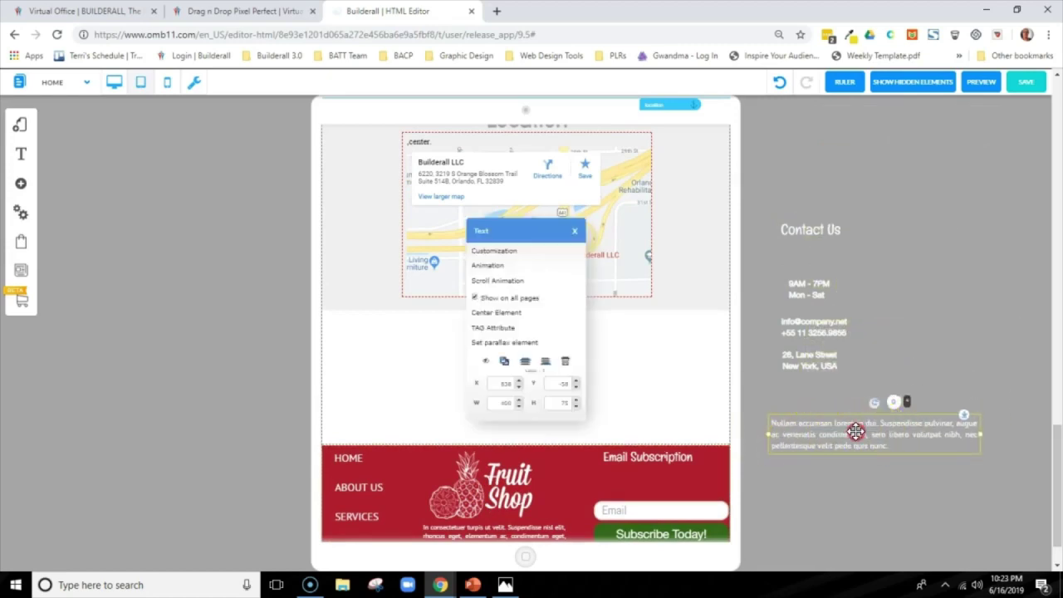
click(494, 343)
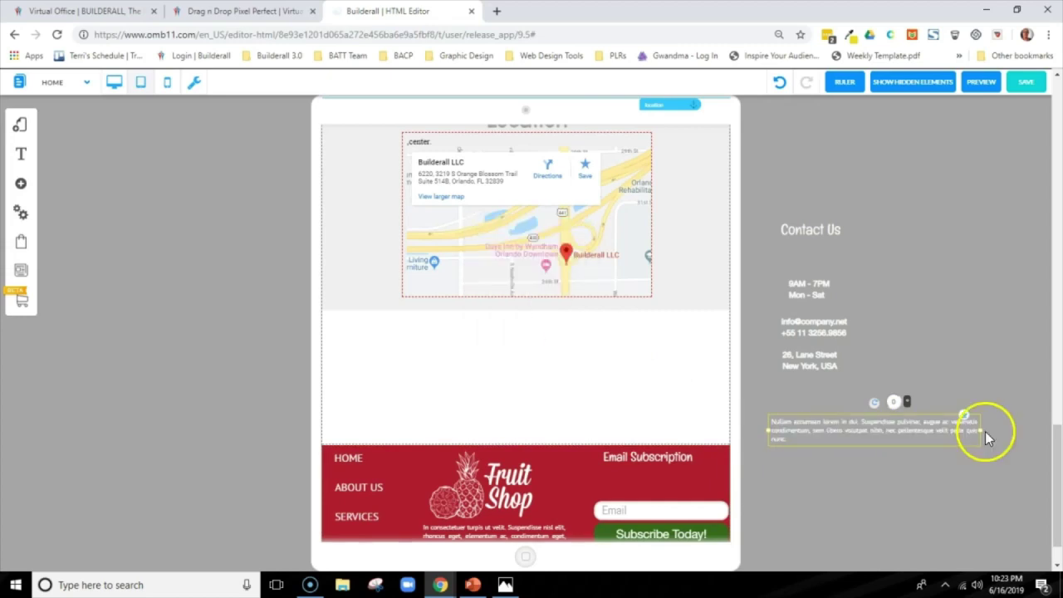
drag(984, 431, 662, 482)
scroll(814, 316, down, 1)
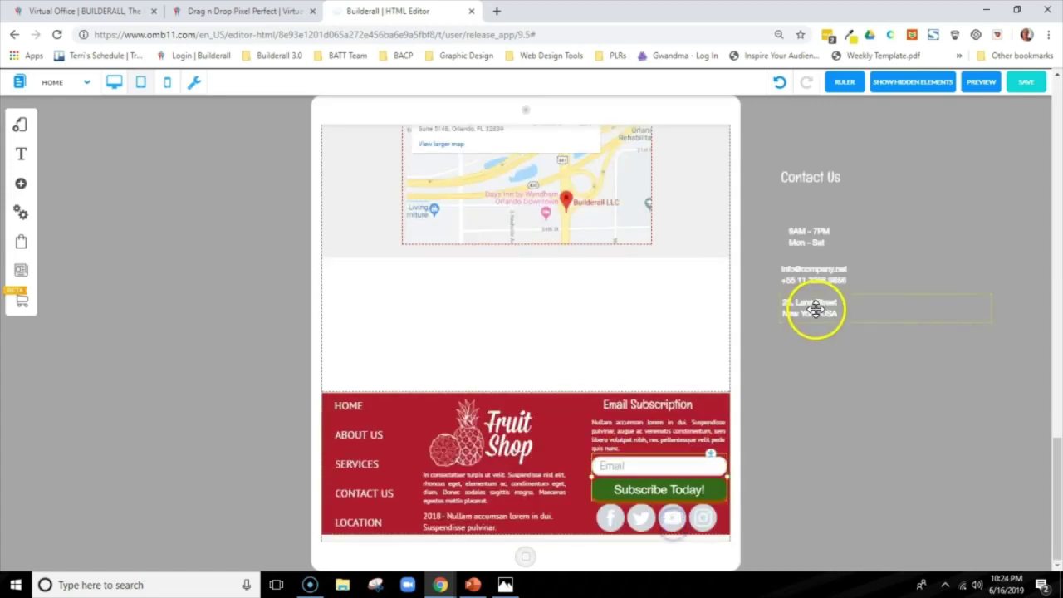
Step: Hide the street address, e-mail and phone text, opening hours and Contact Us heading beside the footer in the tablet layout
right_click(814, 312)
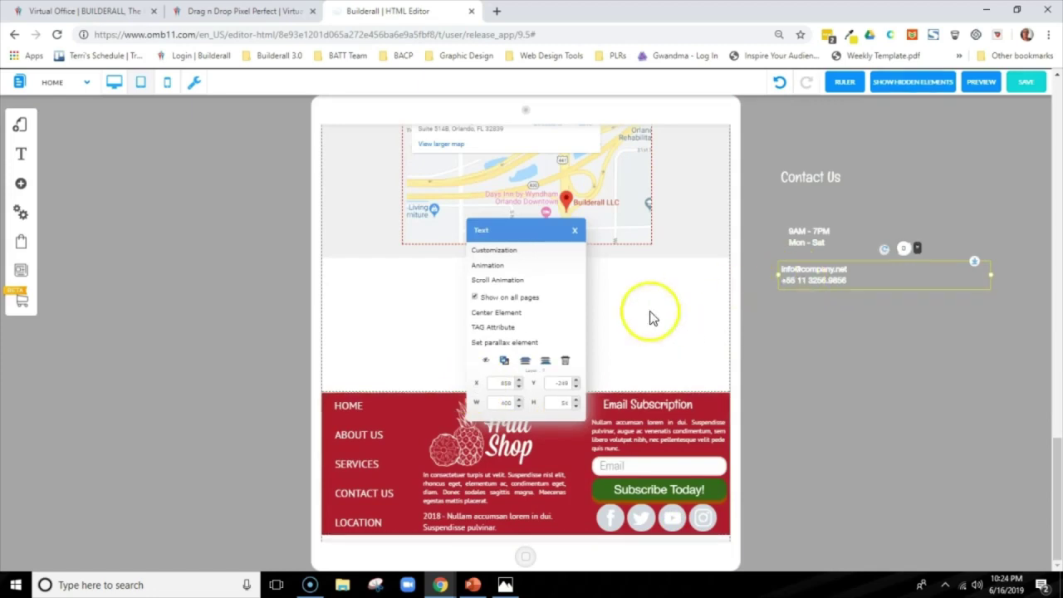
click(488, 361)
right_click(798, 233)
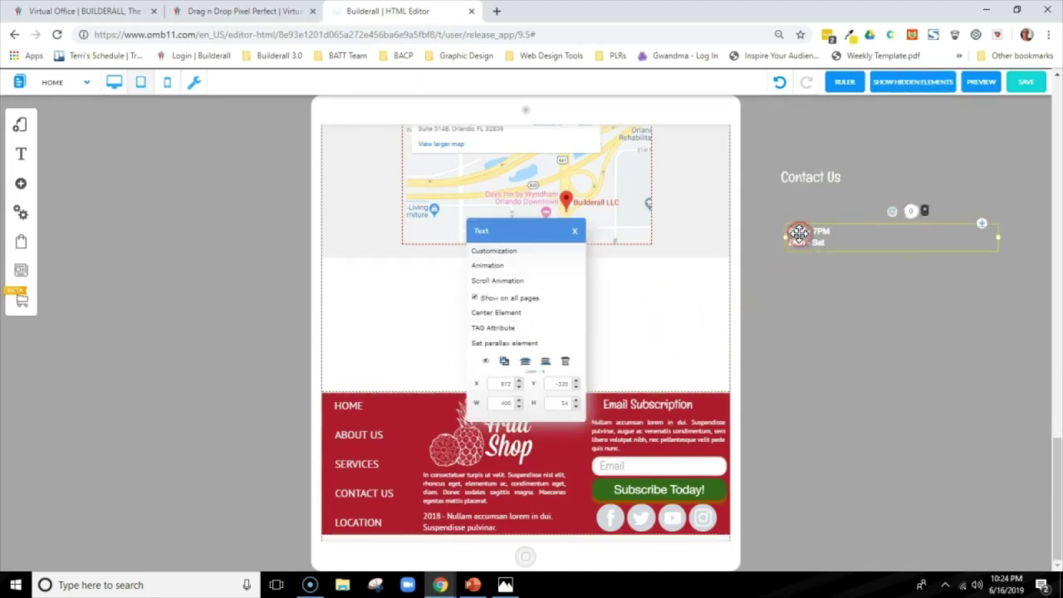
click(488, 360)
right_click(804, 177)
click(488, 361)
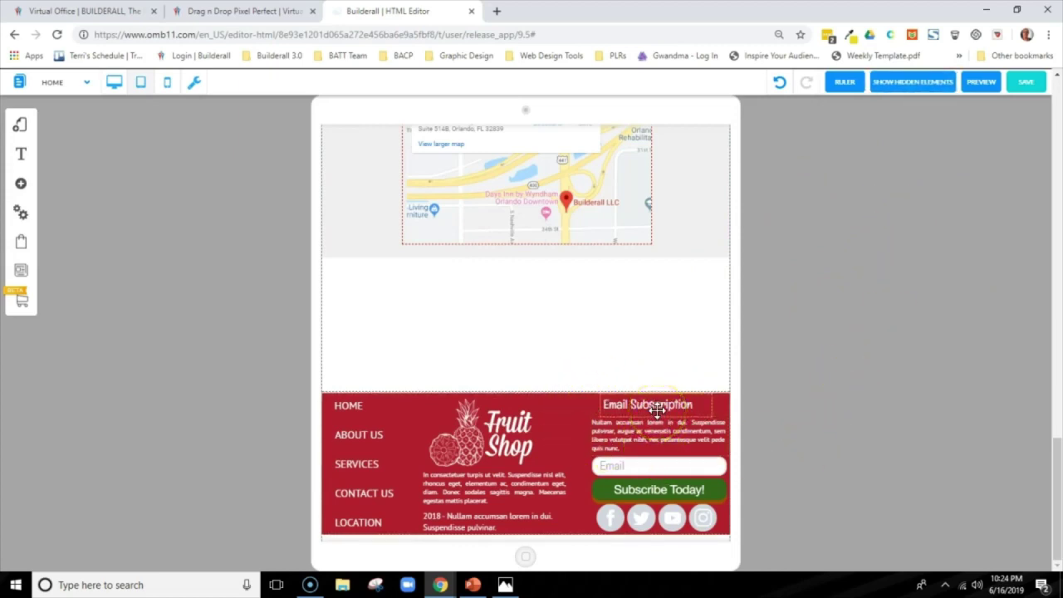
Step: Shrink and reposition the Fruit Shop logo above its paragraph, and widen the copyright line to fit on one line
drag(497, 441, 567, 432)
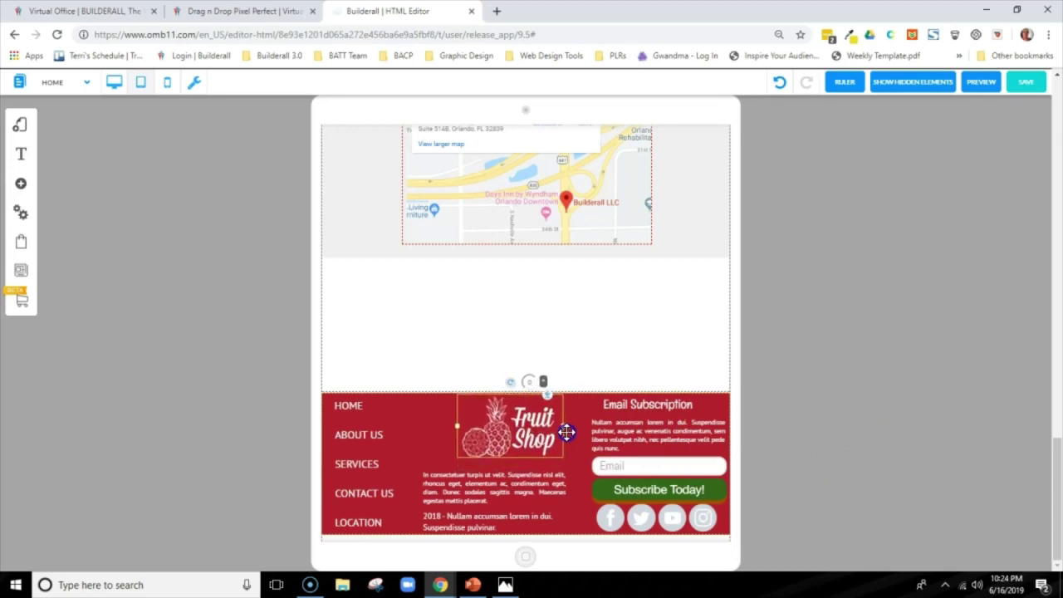
click(474, 522)
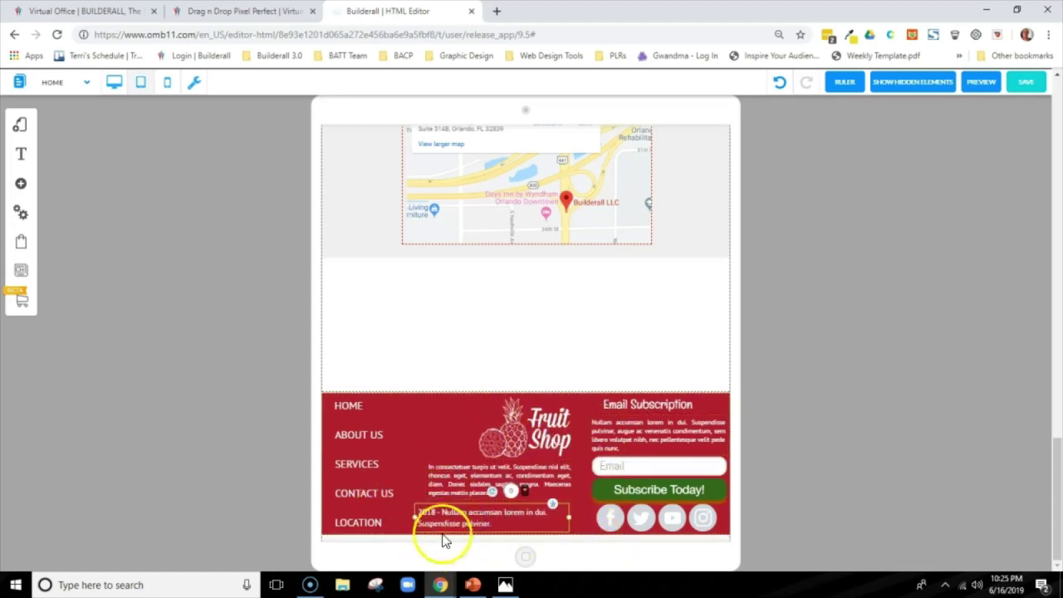
click(474, 481)
click(473, 525)
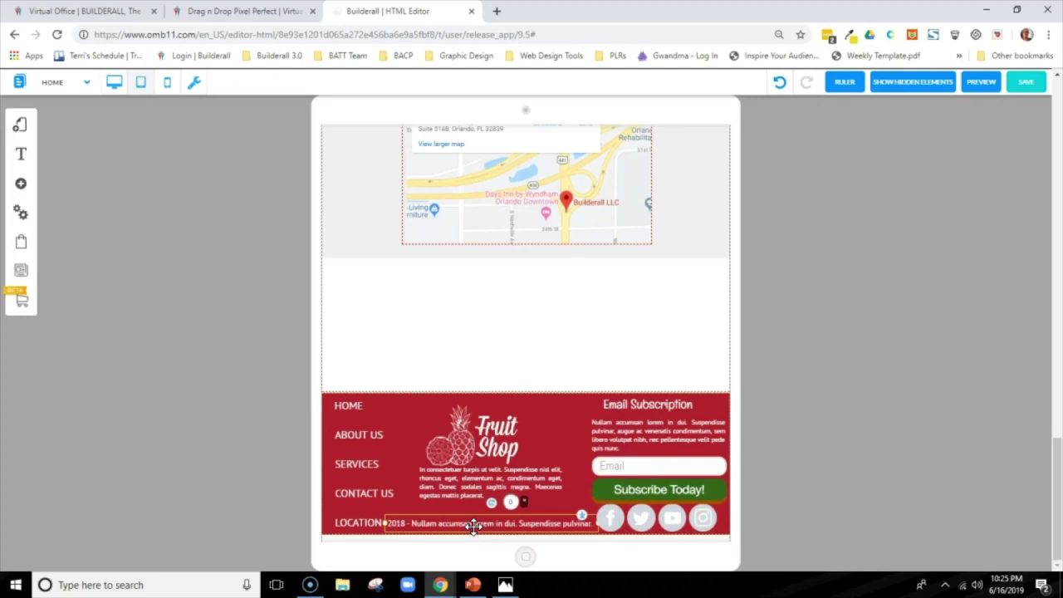
Step: Reduce the copyright line's font size and align it beneath the middle paragraph at the footer's lower edge
right_click(473, 526)
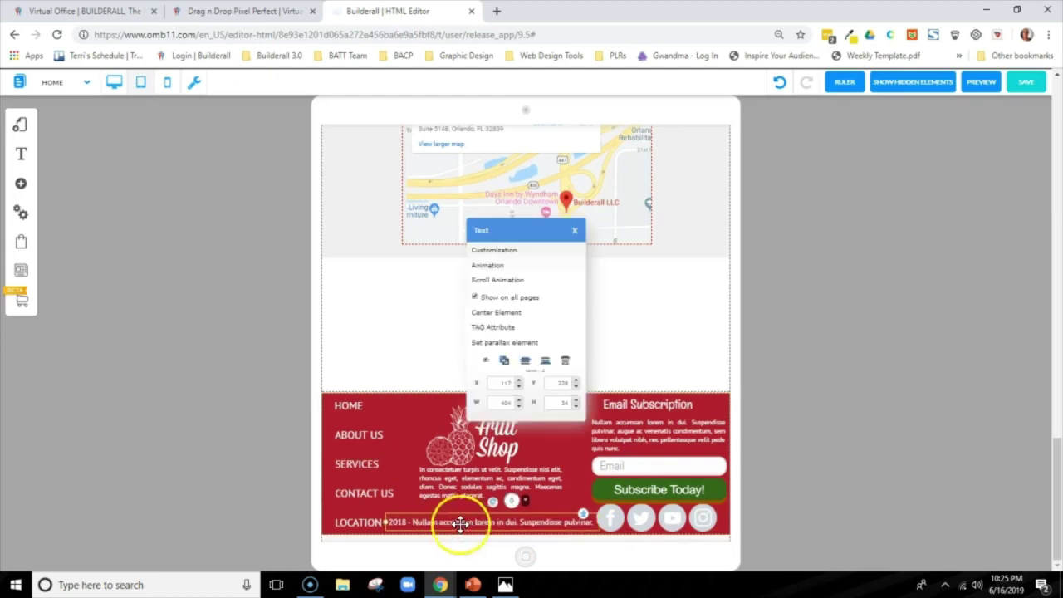
click(498, 250)
click(958, 373)
click(958, 374)
click(957, 374)
click(957, 374)
click(958, 374)
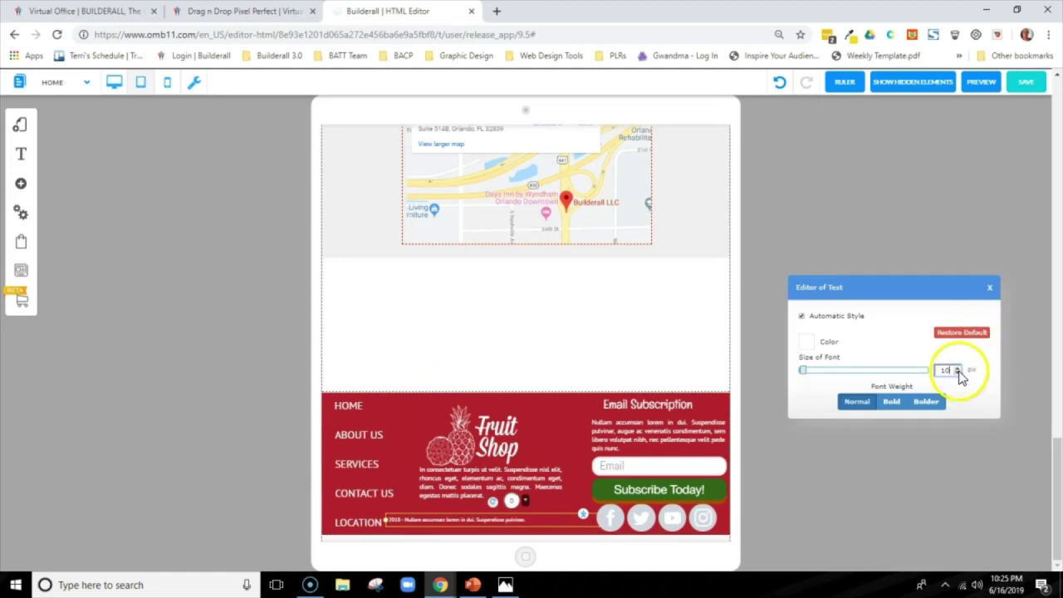
click(957, 370)
drag(504, 522, 533, 526)
Step: Lower the middle paragraph to just above the copyright line and enlarge the Fruit Shop logo to fill the space above it
click(532, 472)
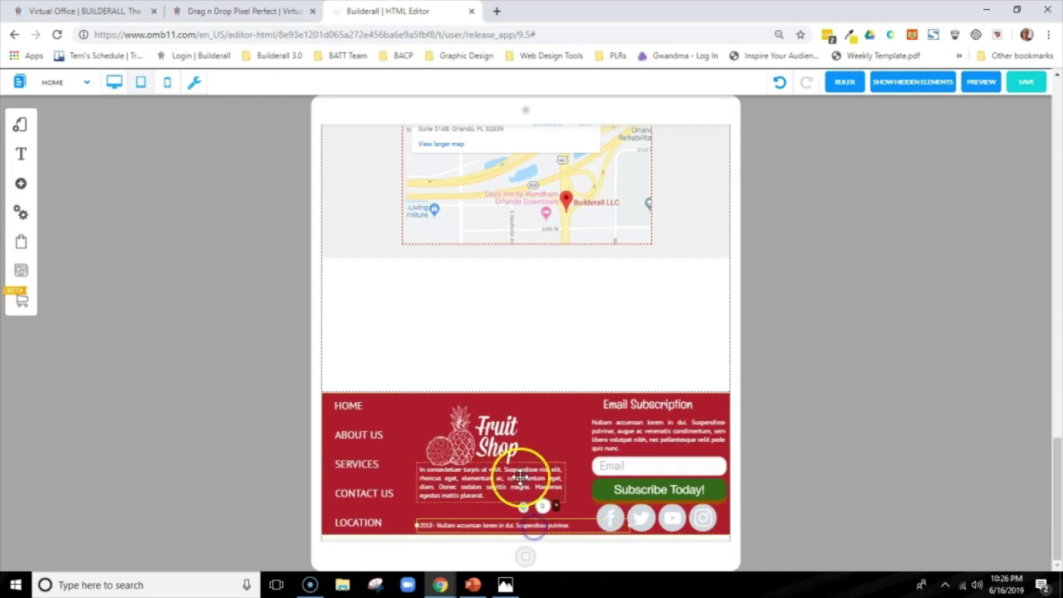
drag(519, 483, 520, 496)
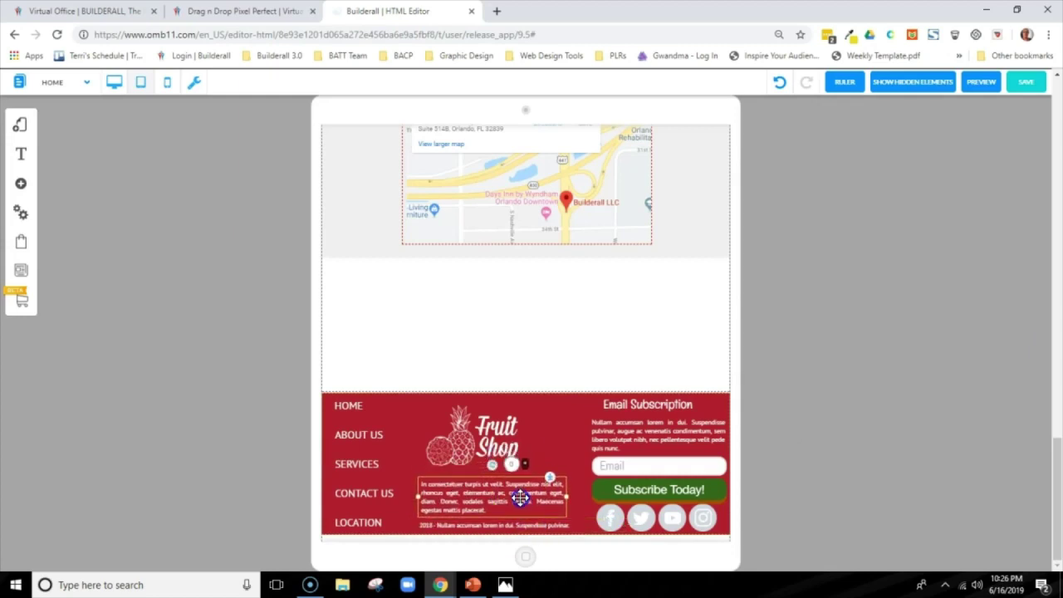
click(509, 451)
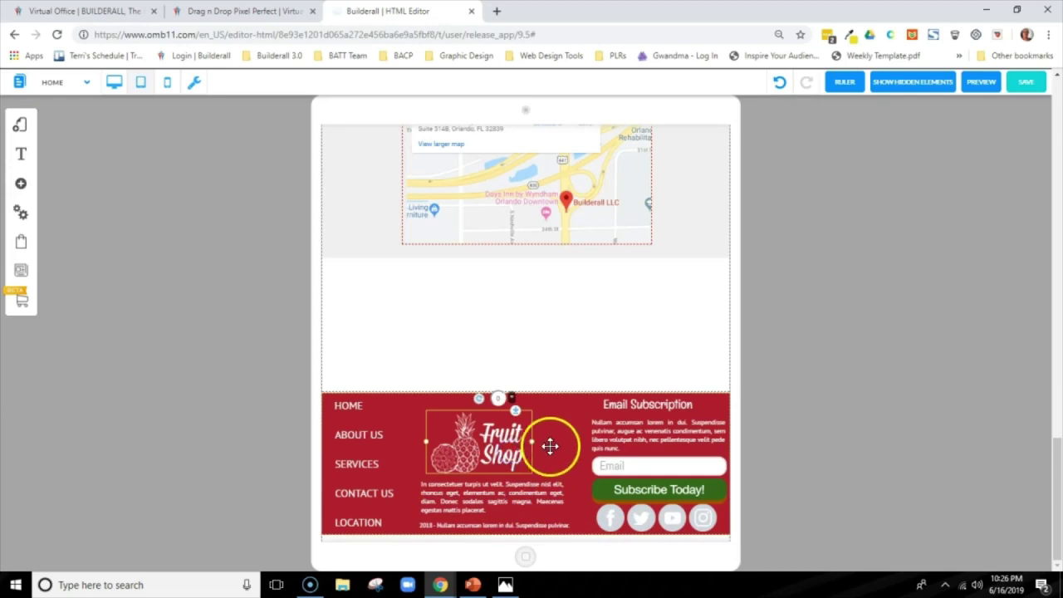
drag(538, 442, 564, 442)
click(528, 446)
click(543, 433)
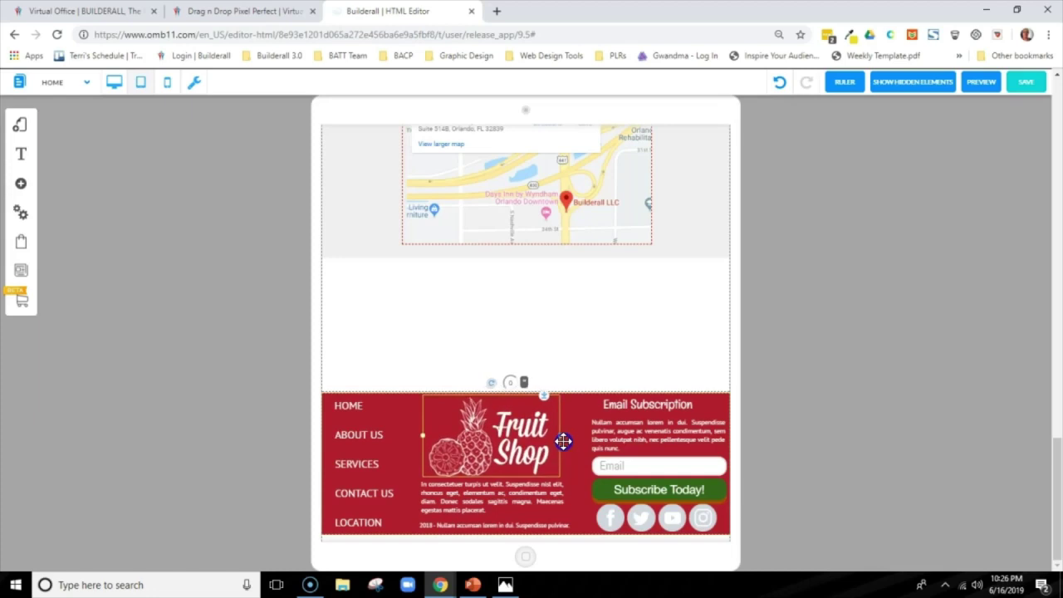
Step: Nudge the email subscription paragraph down slightly and reduce the size of the social network icons below the Subscribe Today! button
click(646, 433)
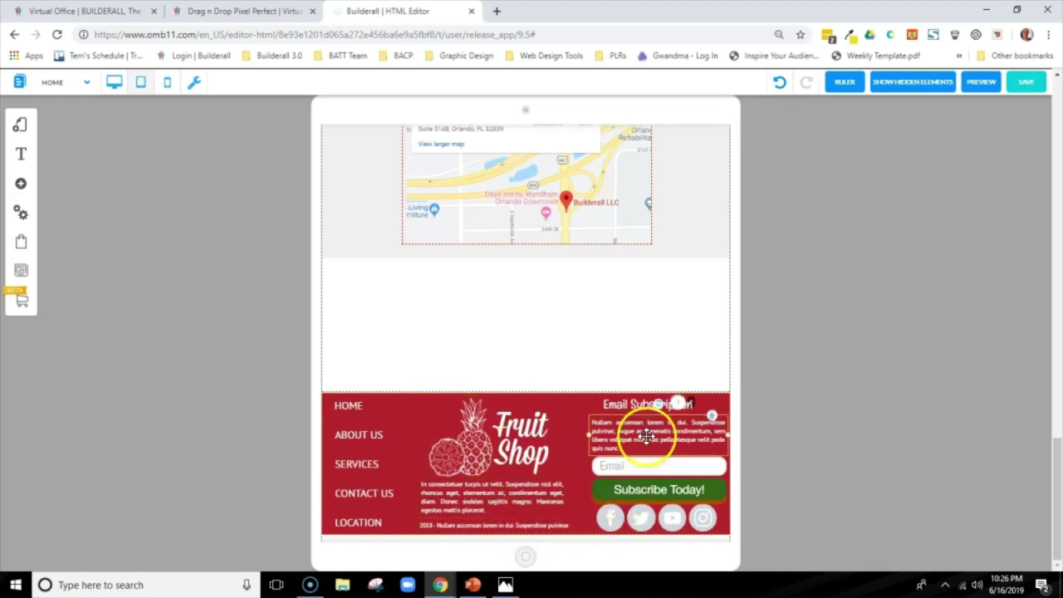
drag(643, 434, 643, 435)
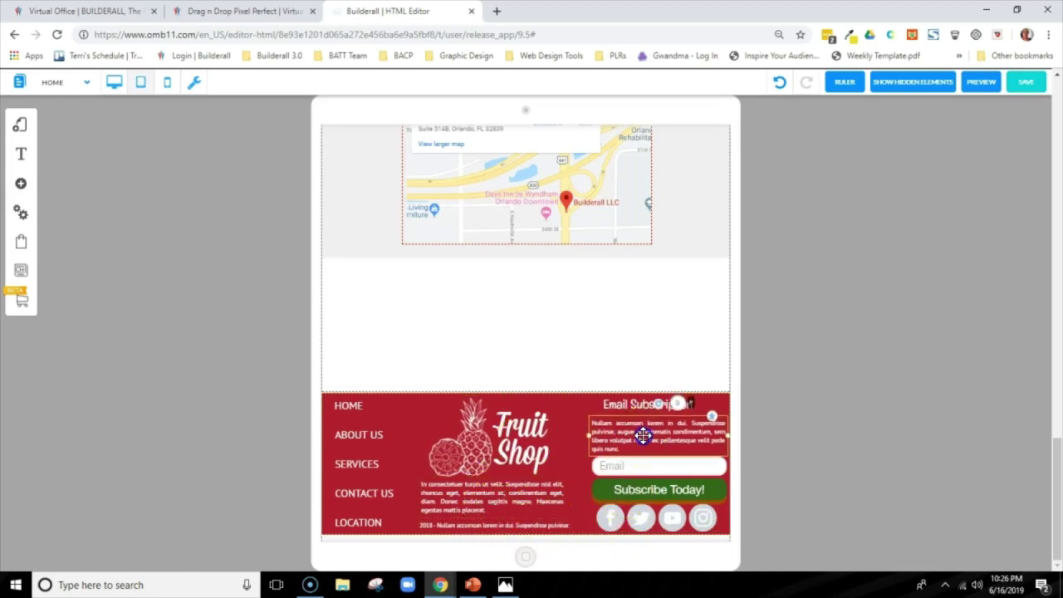
click(641, 517)
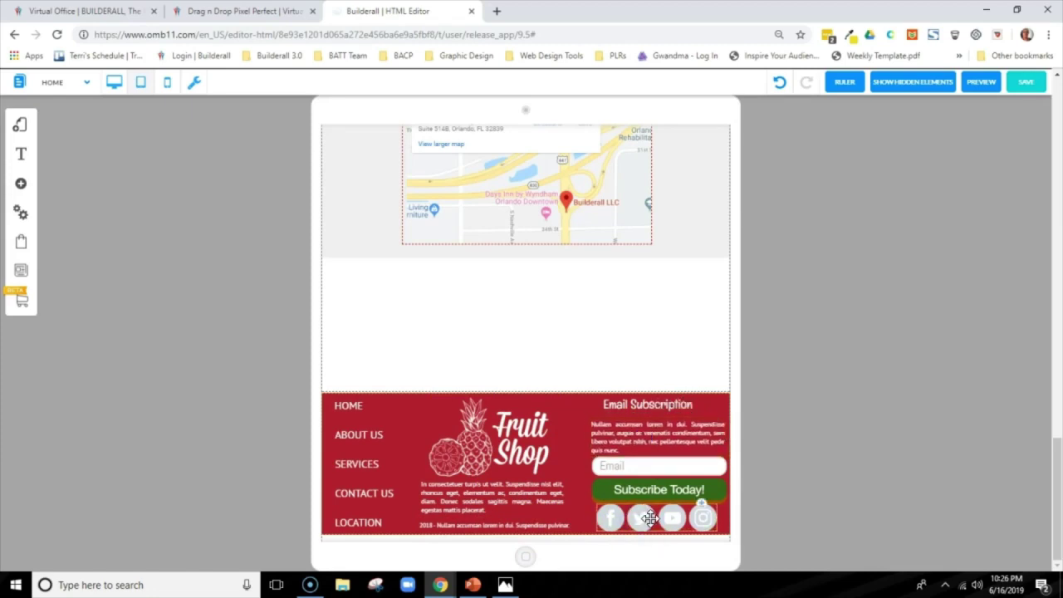
click(642, 517)
click(677, 519)
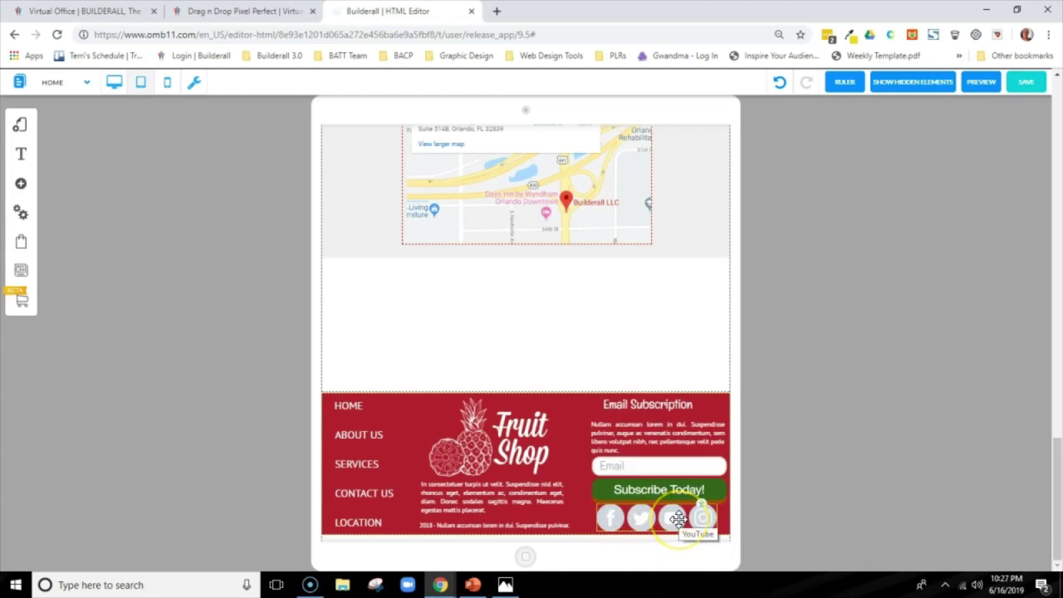
right_click(678, 519)
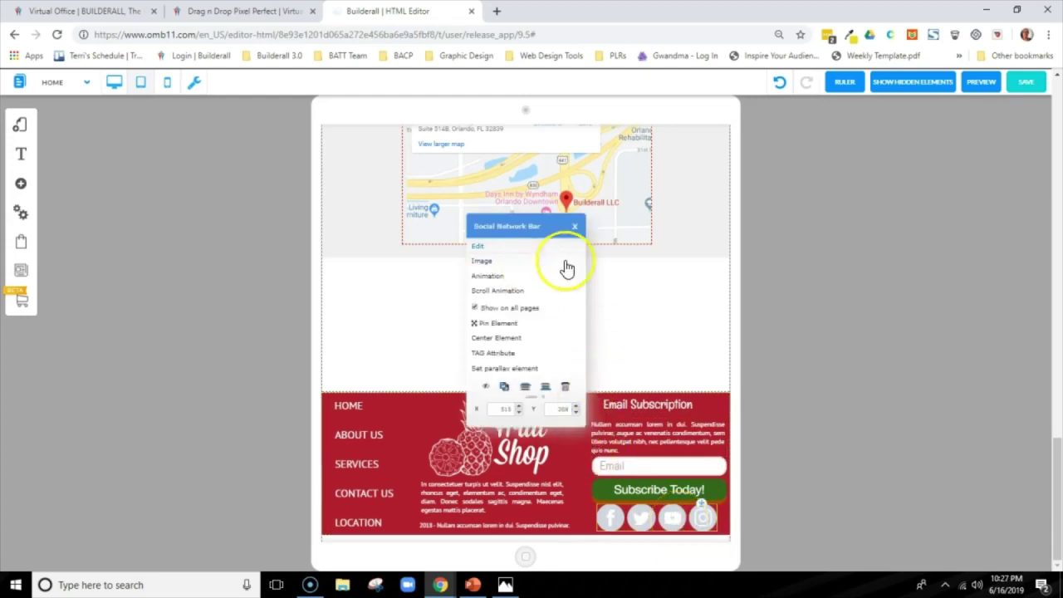
click(486, 260)
drag(508, 288, 503, 287)
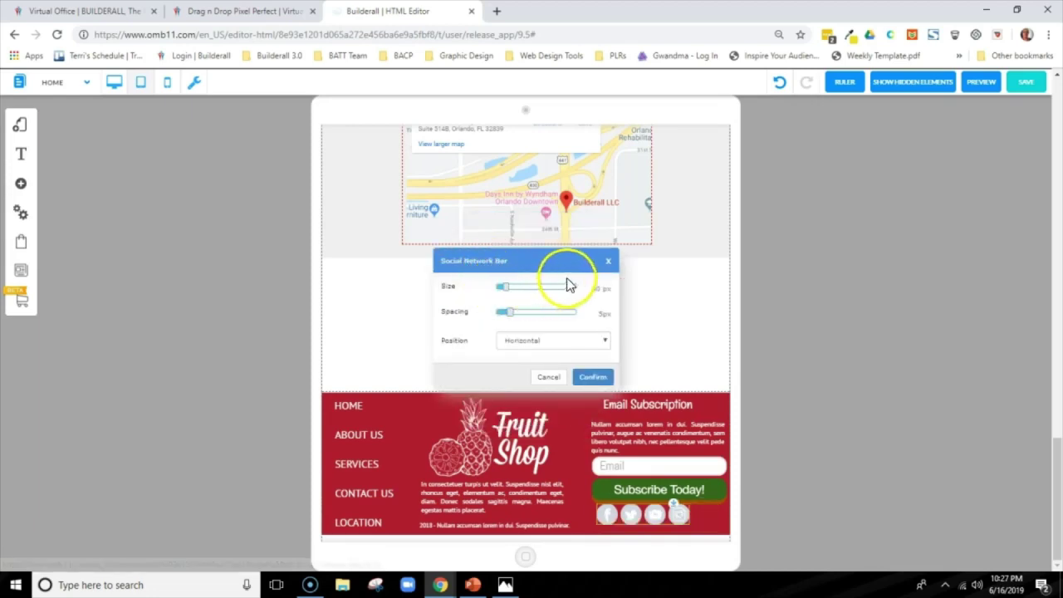
click(574, 376)
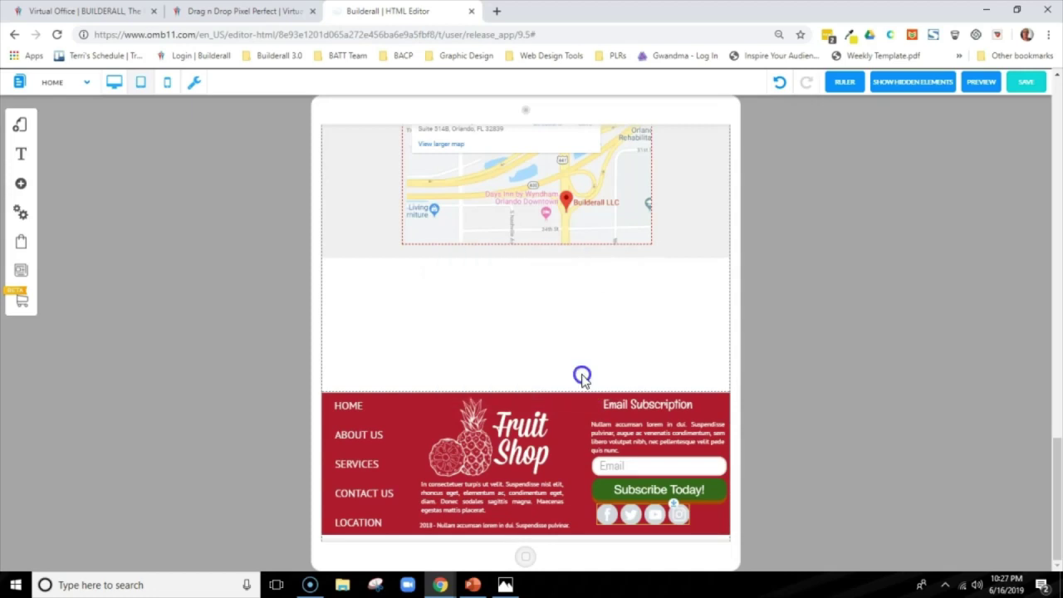
Step: Center the social icons under the Subscribe Today! button and shift the subscription form, paragraph and heading slightly down to even out their spacing
drag(678, 521, 688, 525)
drag(677, 468, 679, 472)
click(657, 445)
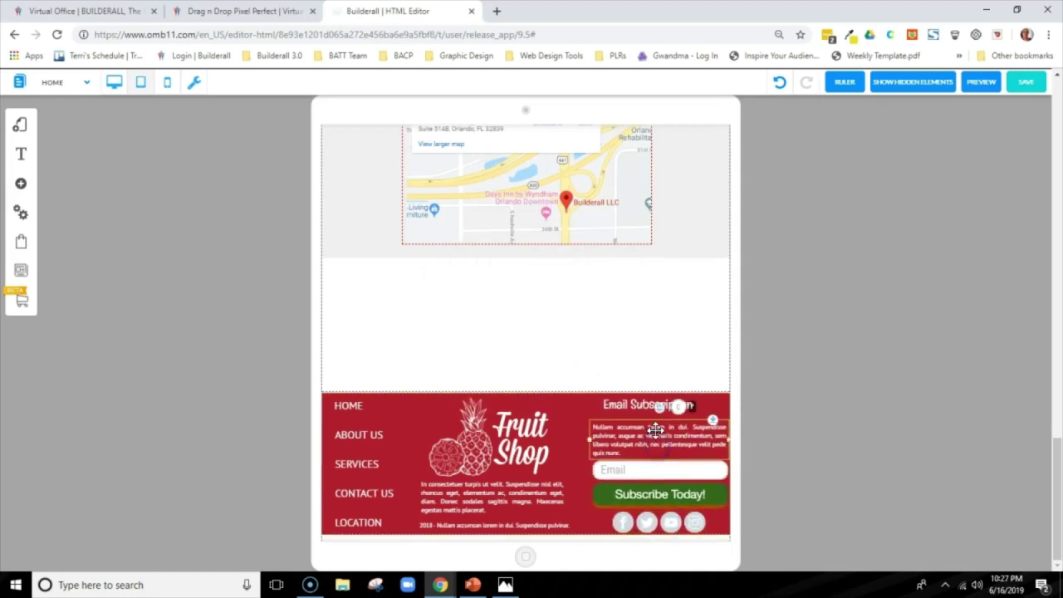
click(786, 412)
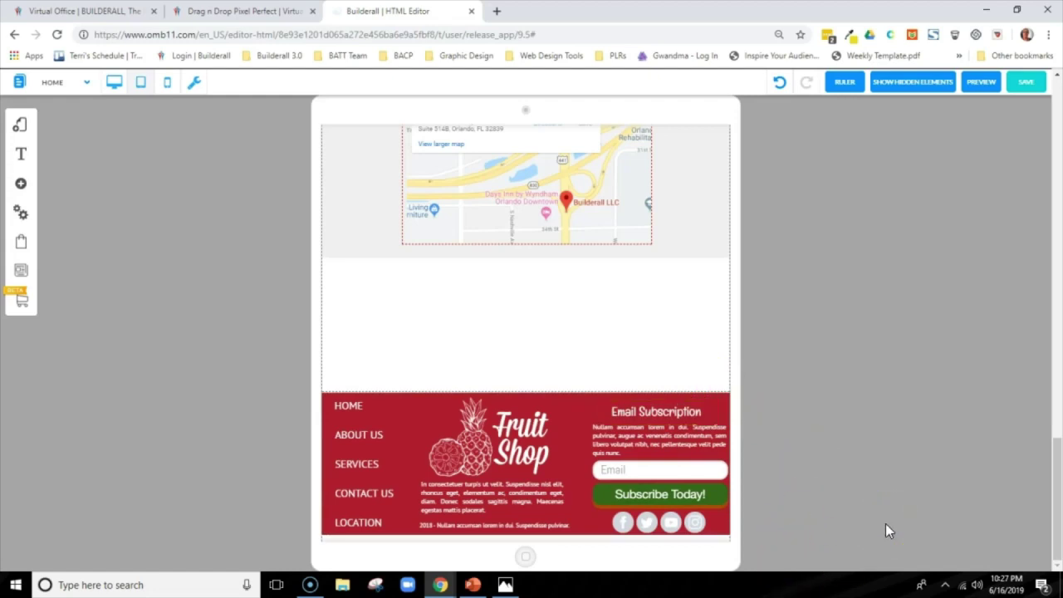
Step: Nudge the footer's Email Subscription paragraph up slightly and set its font size to 11 px
drag(674, 411, 675, 406)
click(656, 442)
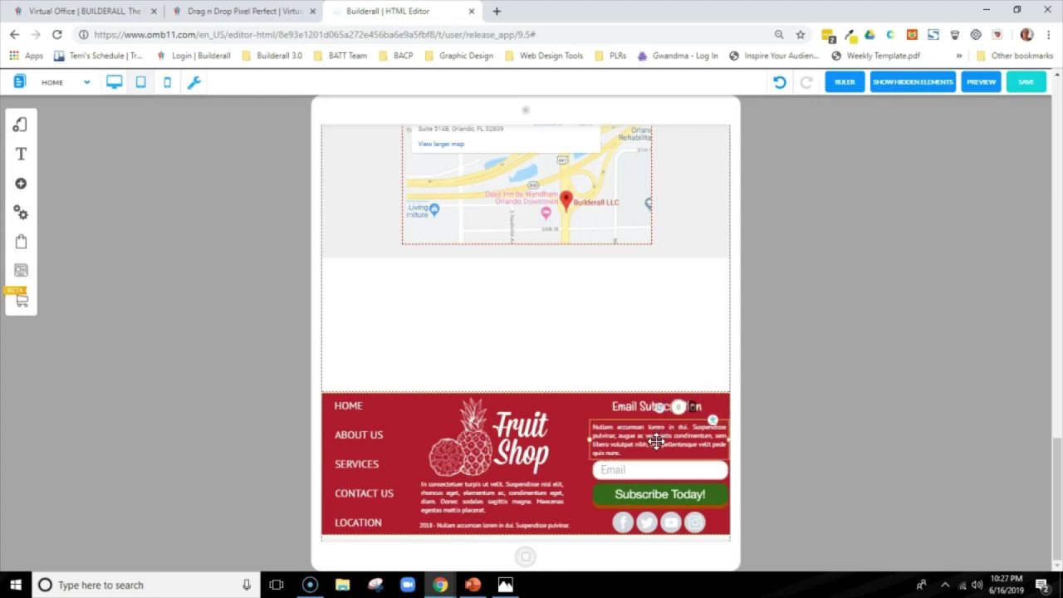
drag(656, 442, 656, 439)
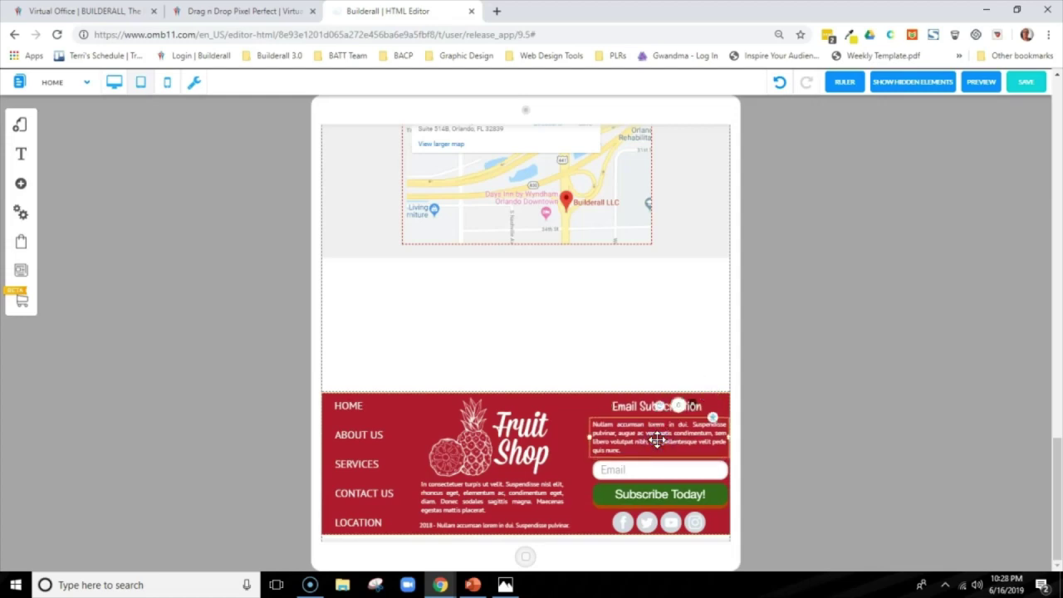
right_click(656, 440)
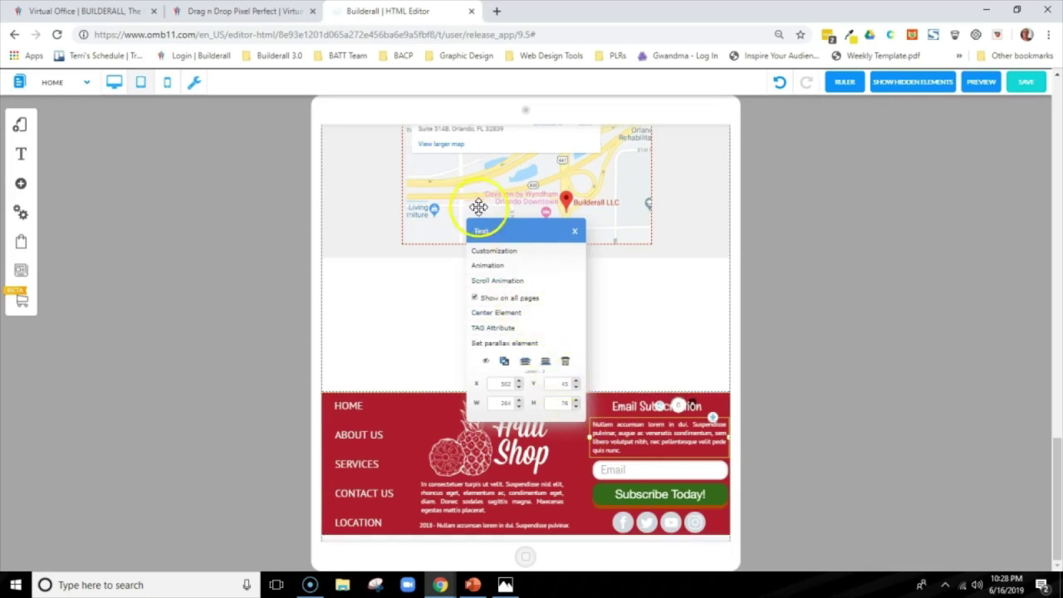
click(515, 254)
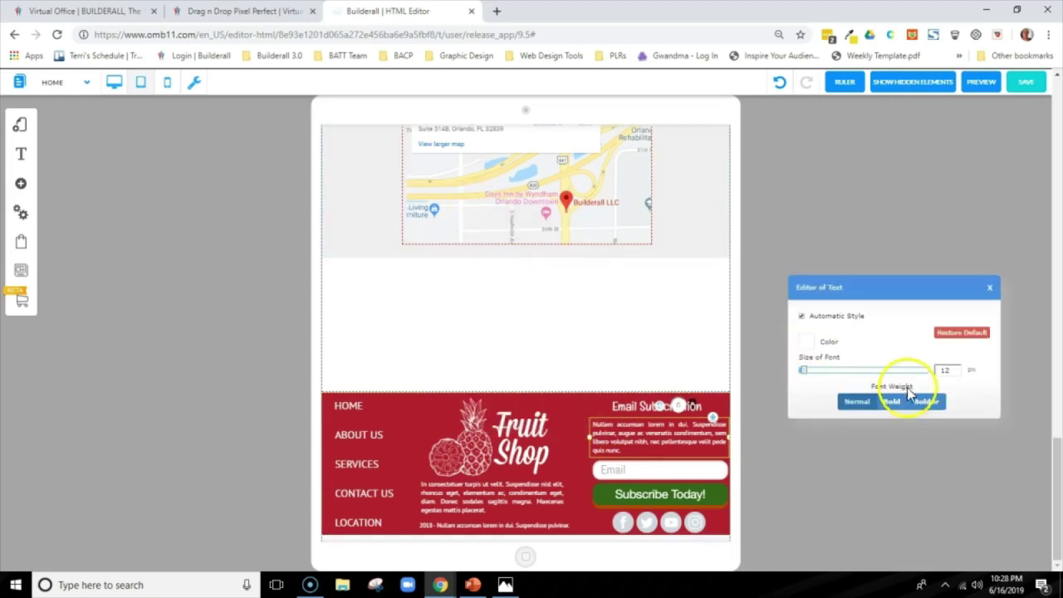
click(957, 373)
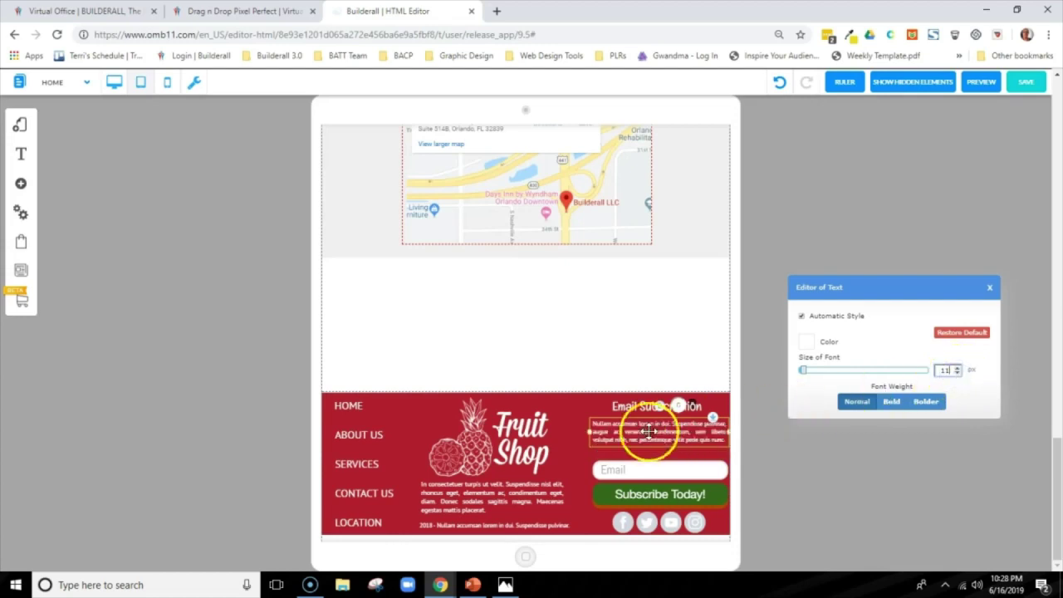
click(990, 288)
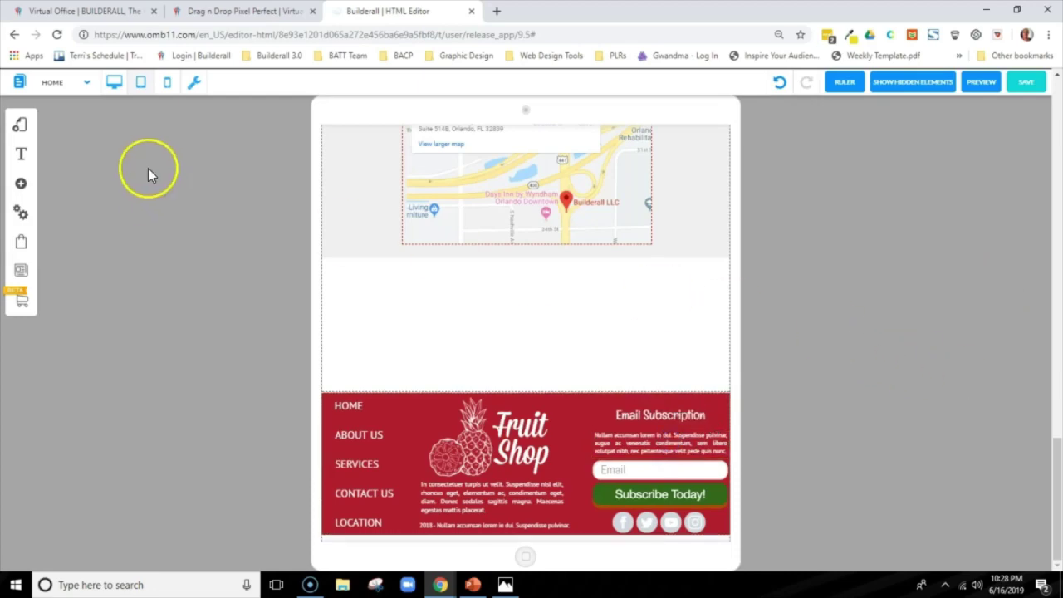
Step: Compare the desktop version of the footer with the tablet version and go back to the top of the tablet page
click(114, 82)
drag(1053, 171, 1052, 523)
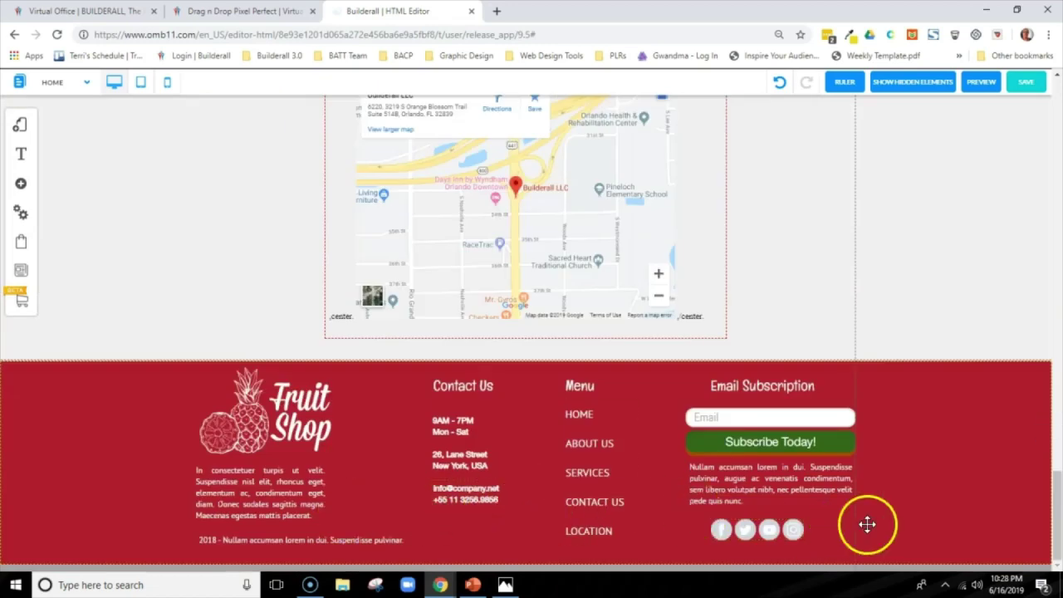
click(142, 83)
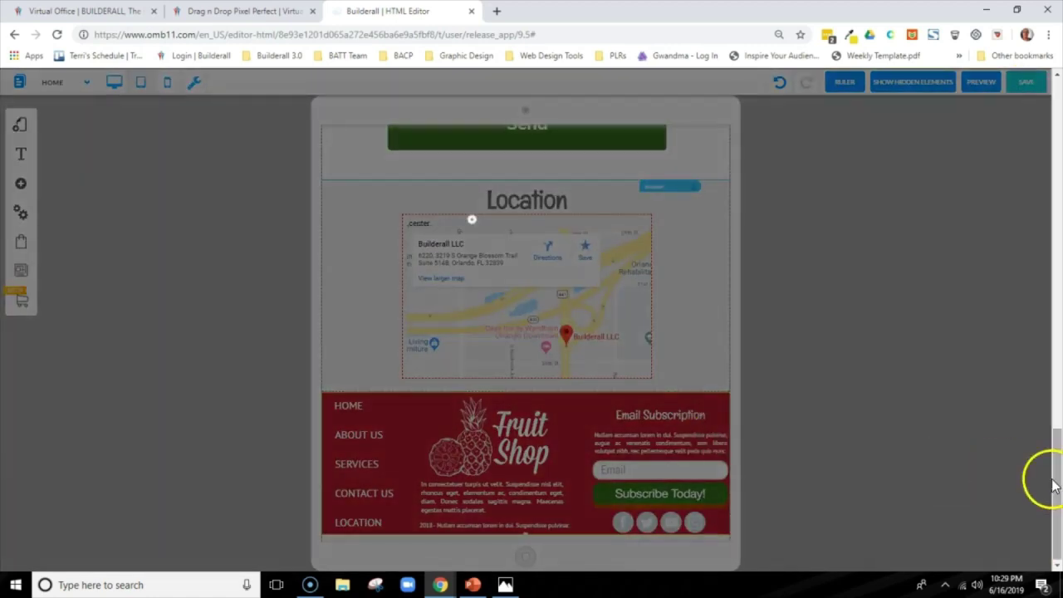
drag(1052, 480, 1052, 108)
scroll(526, 333, down, 1)
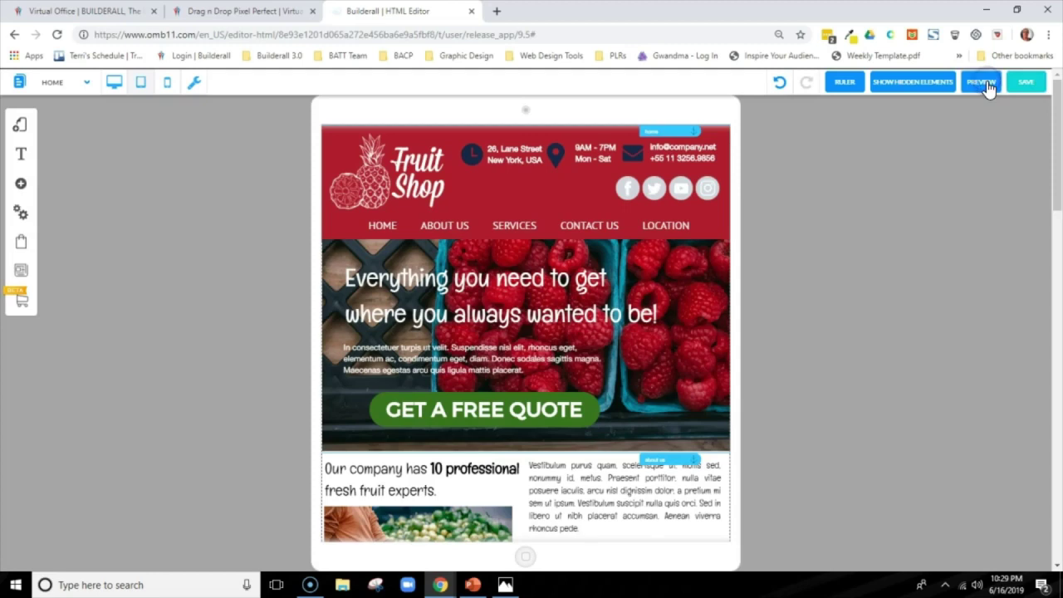
Step: Preview the tablet version of the page and return to editing
click(985, 85)
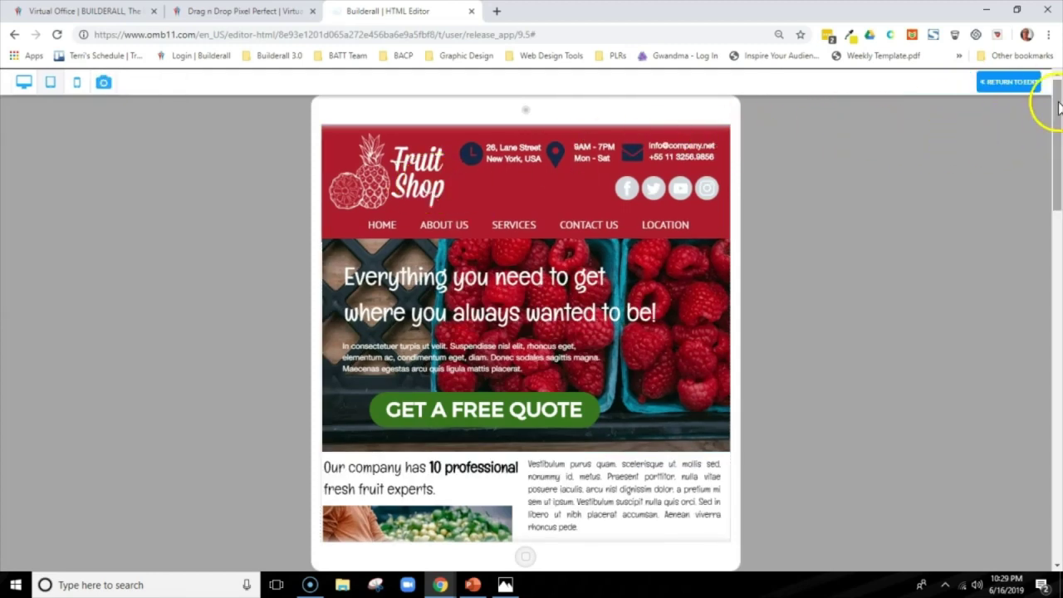
mouse_move(1056, 98)
mouse_down()
mouse_move(1052, 461)
mouse_move(1057, 99)
mouse_up()
click(1001, 82)
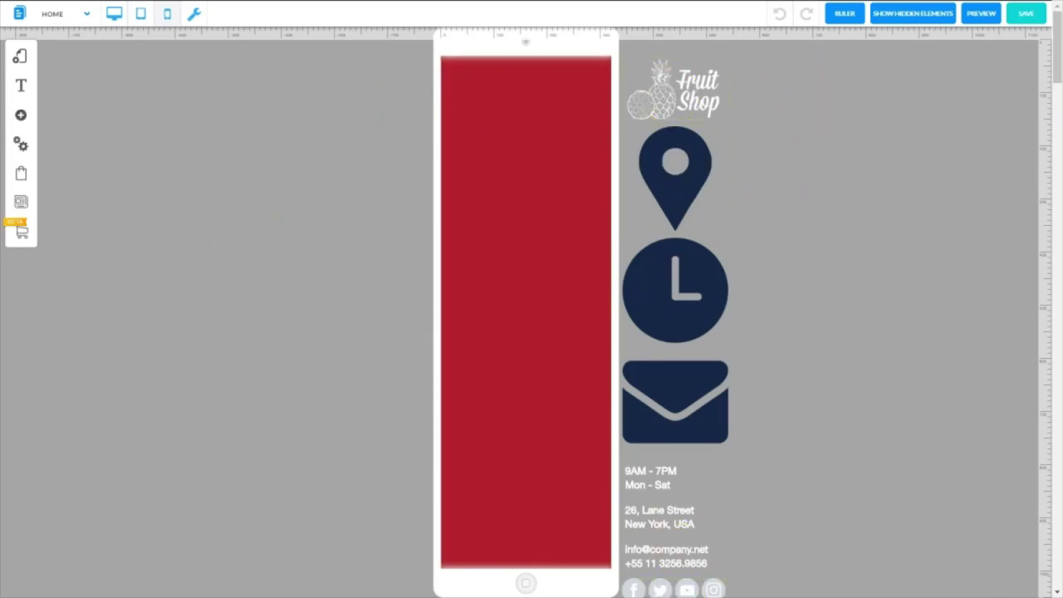
Step: Move the Fruit Shop logo into the top center of the red header in the mobile layout
drag(1055, 66, 1056, 449)
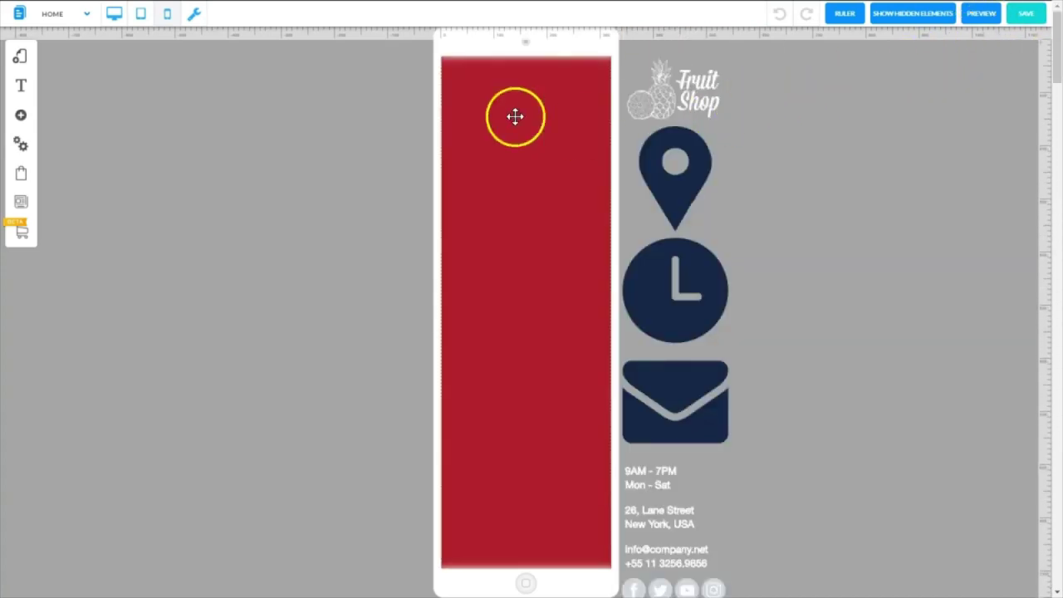
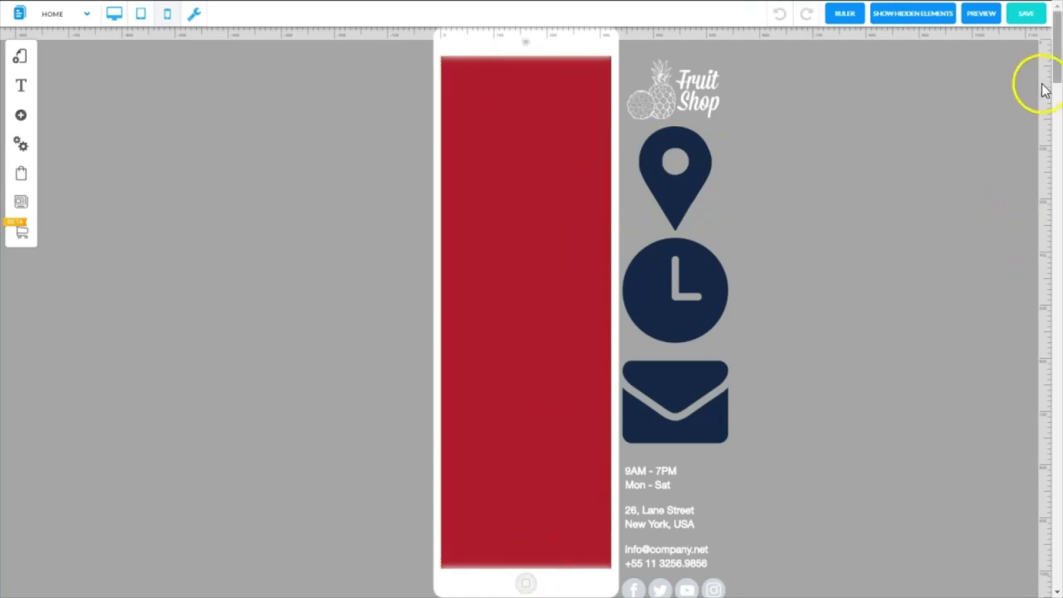
drag(1053, 103, 1056, 125)
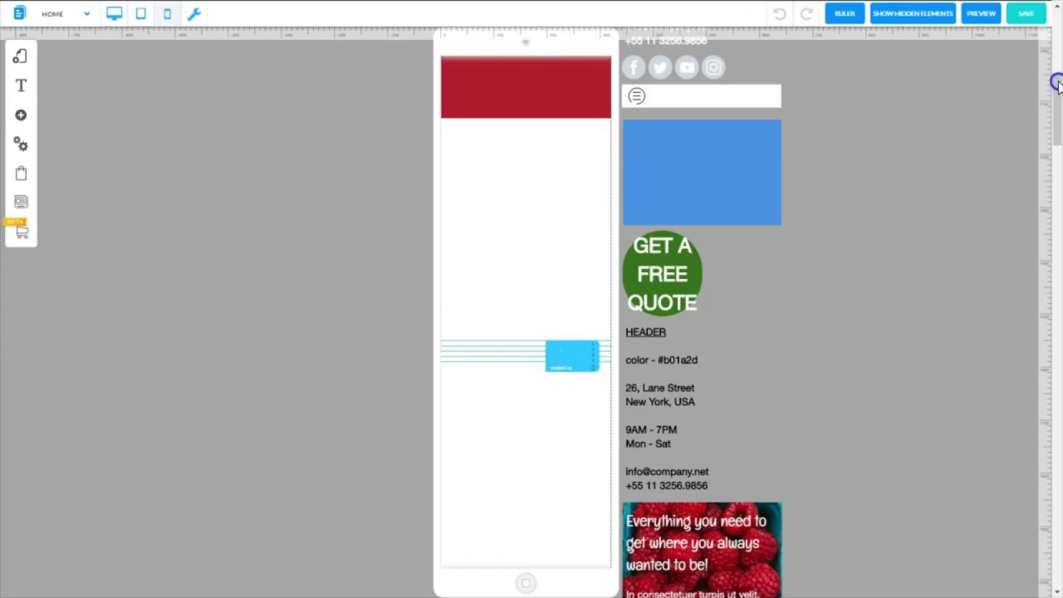
scroll(624, 155, up, 4)
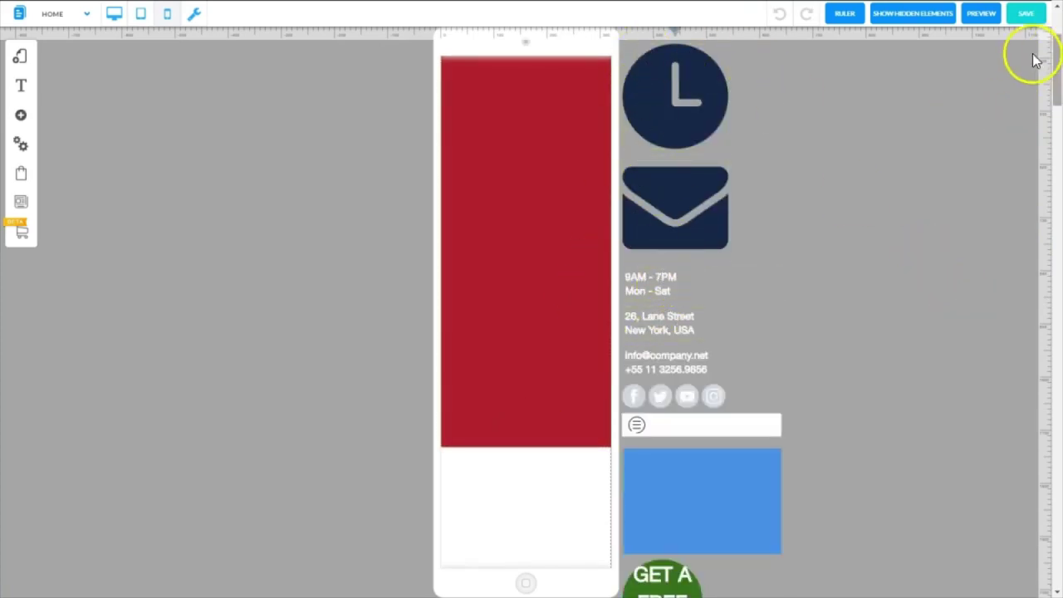
scroll(1045, 38, up, 2)
click(689, 92)
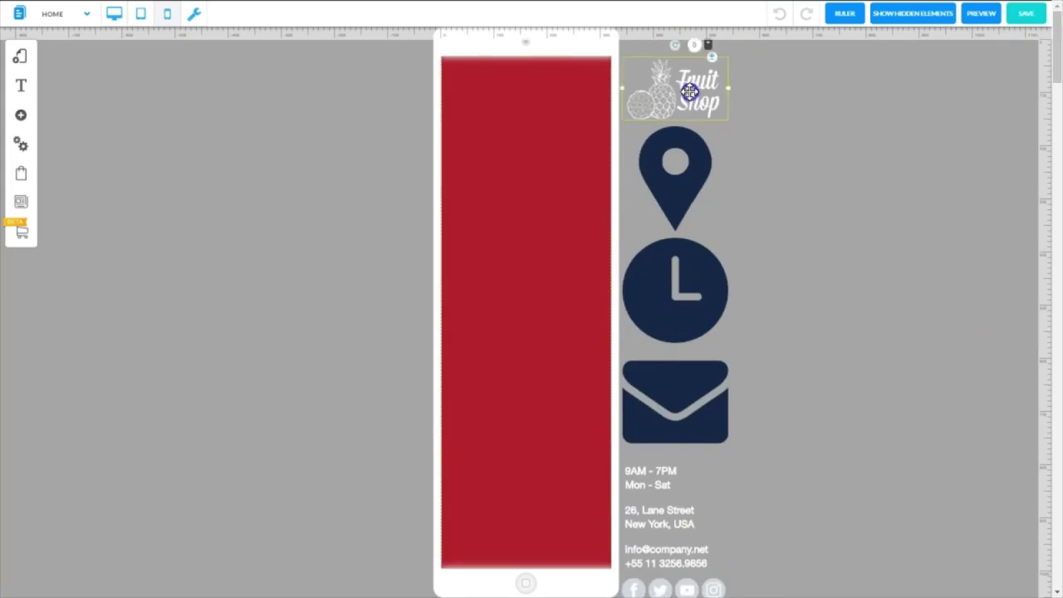
drag(690, 93, 543, 93)
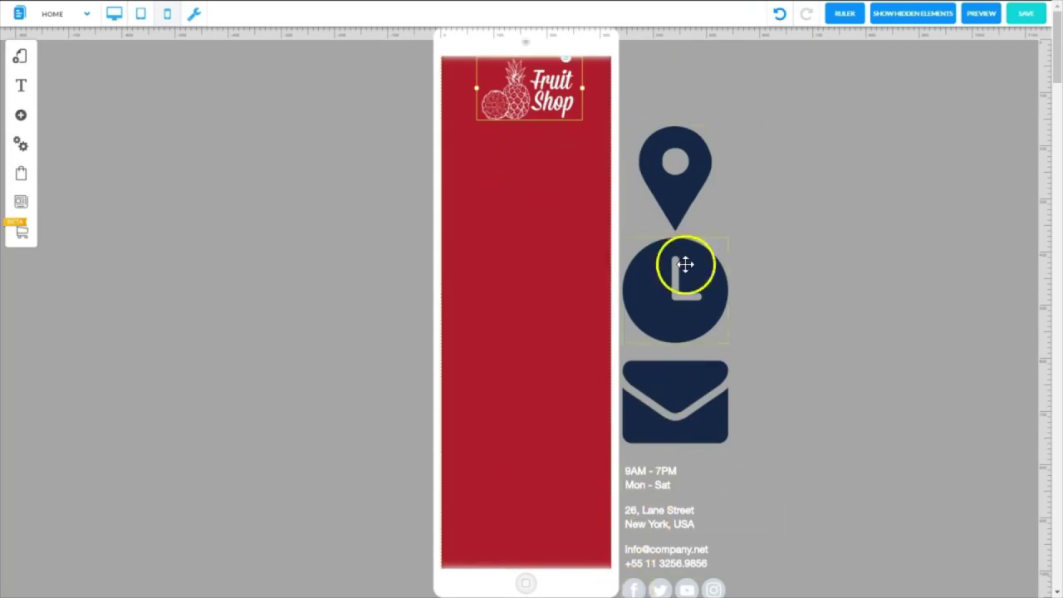
Step: Hide the location pin, clock and envelope icons in the mobile layout
click(681, 153)
drag(681, 153, 701, 201)
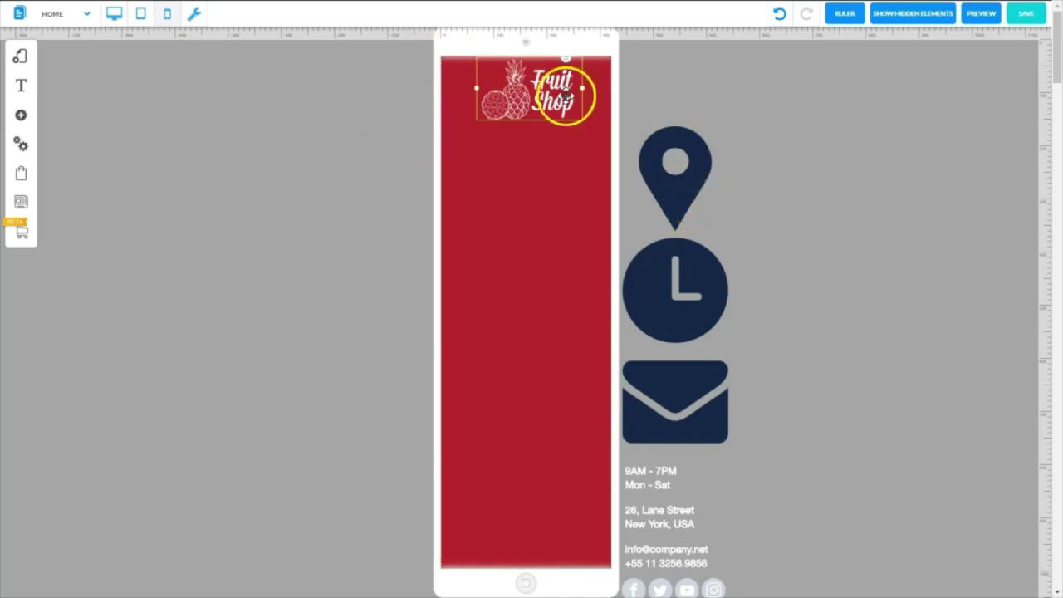
click(700, 167)
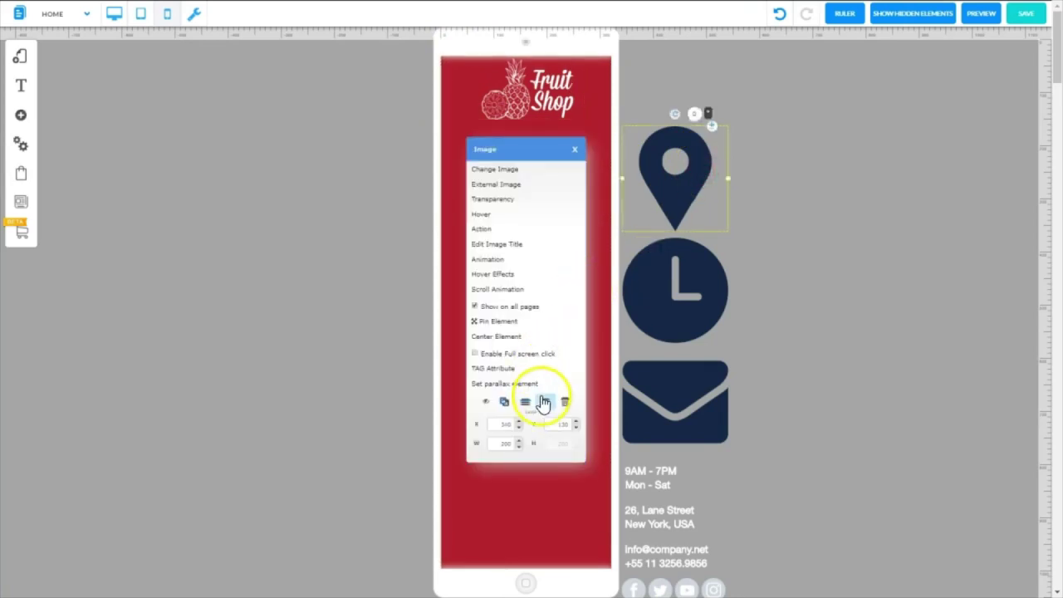
click(488, 406)
click(657, 299)
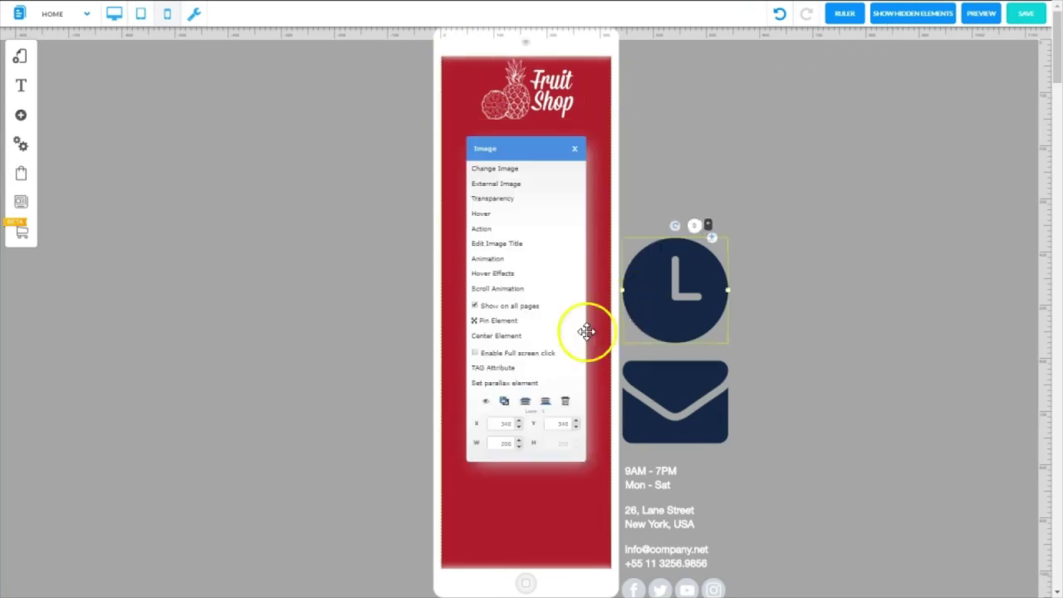
click(485, 404)
click(651, 374)
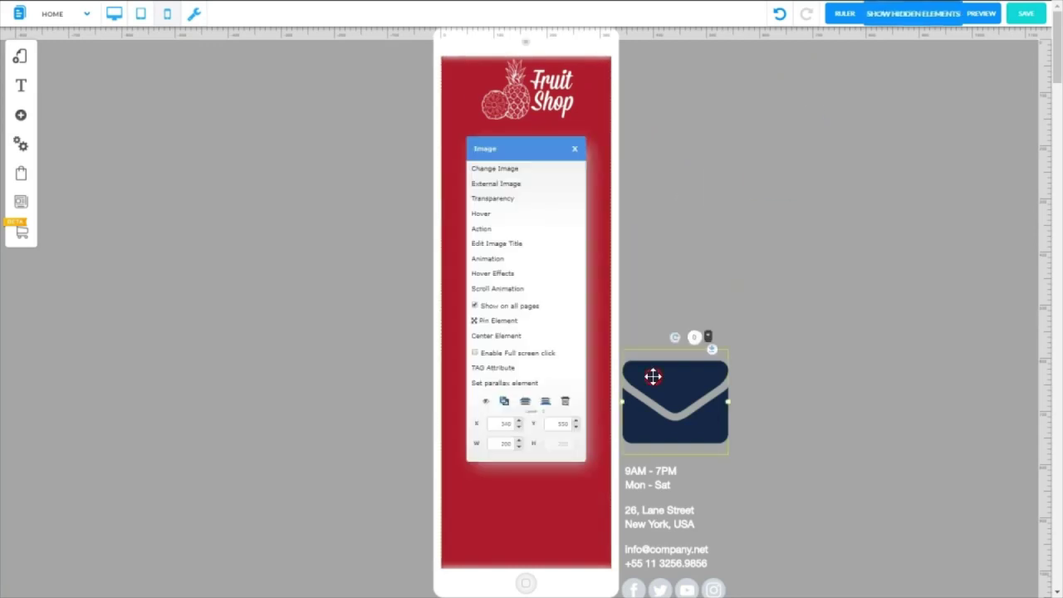
click(485, 405)
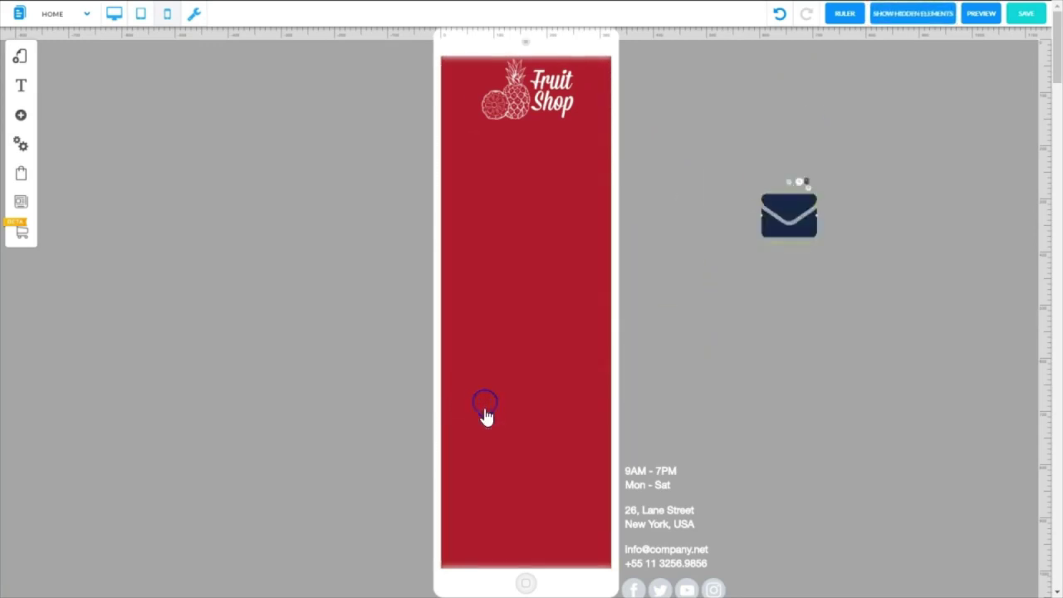
Step: Hide the opening hours, street address and contact details text blocks in the mobile layout
click(661, 478)
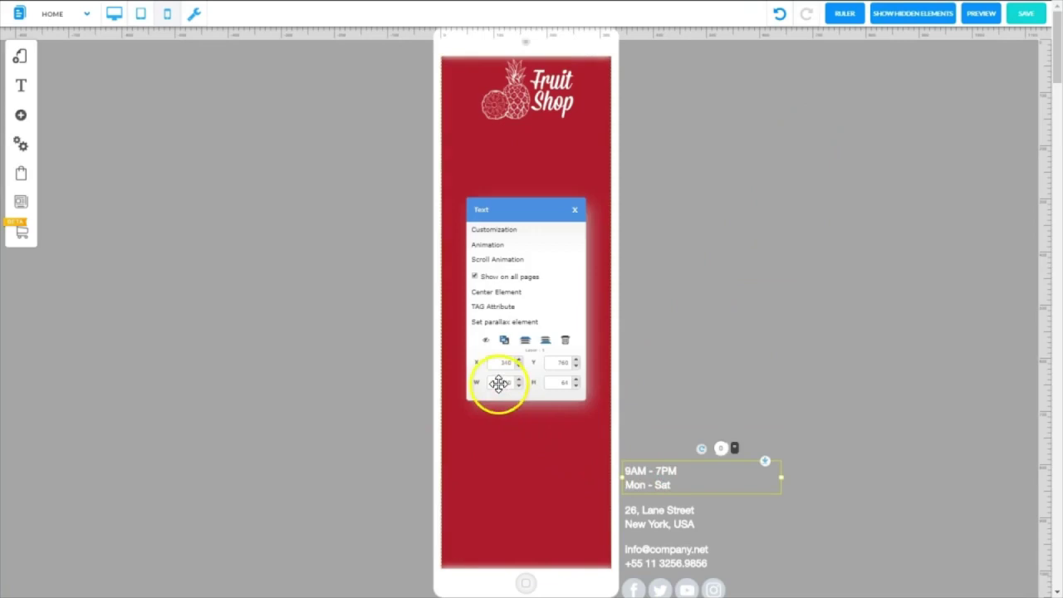
click(486, 339)
click(643, 511)
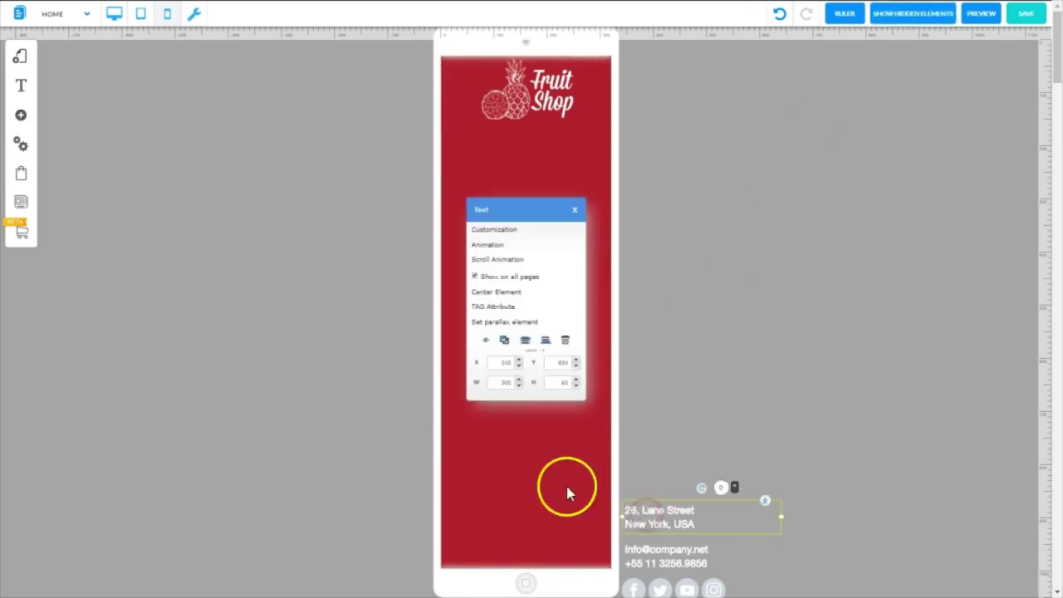
click(486, 339)
click(660, 555)
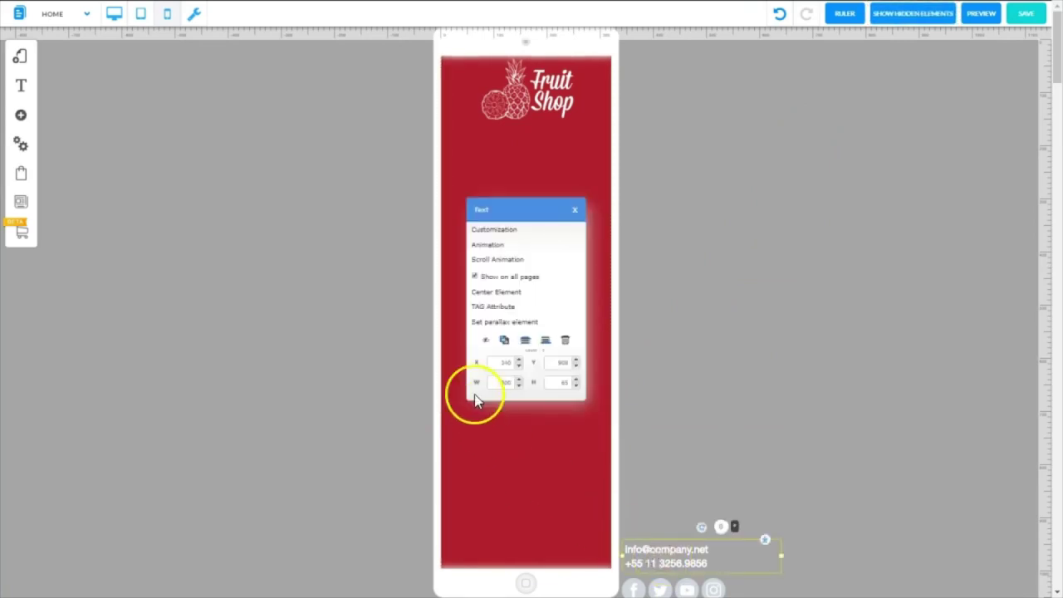
click(486, 339)
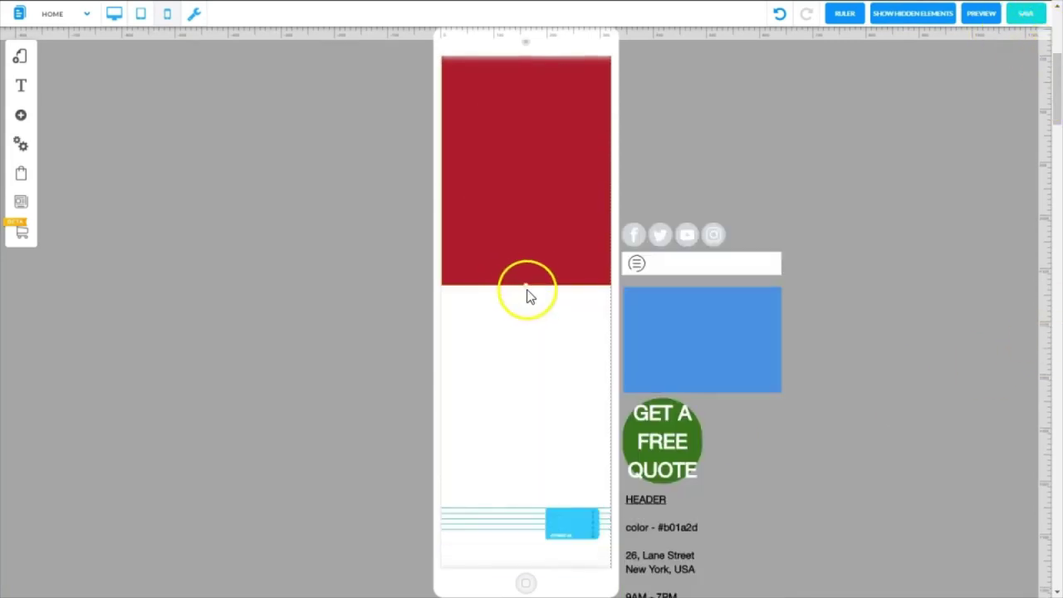
Step: Shorten the red header section and move the social icons and the menu bar up beside it
drag(526, 288, 536, 239)
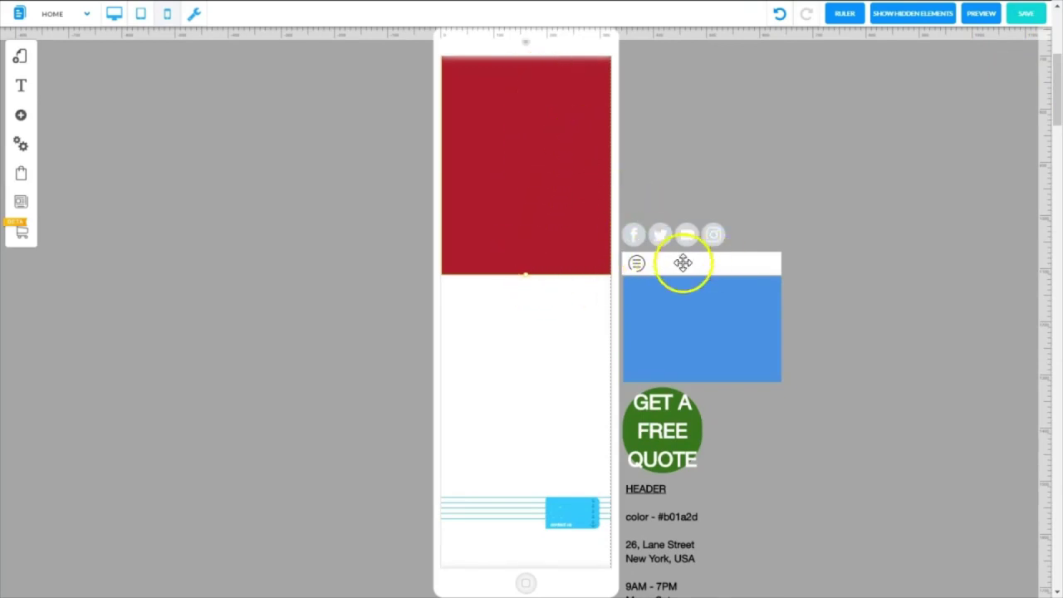
drag(676, 234, 689, 60)
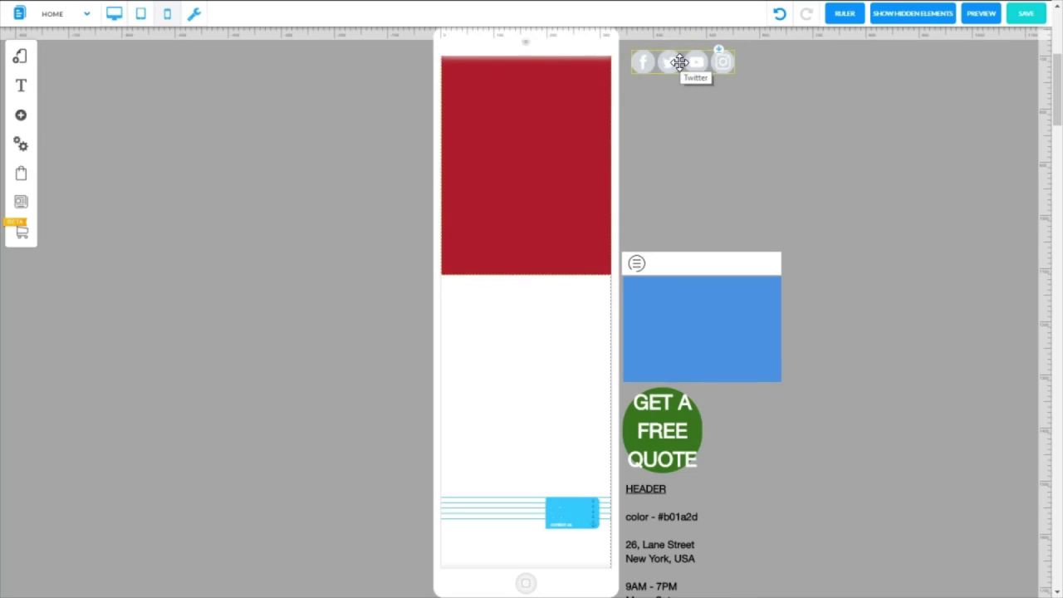
click(702, 264)
drag(702, 264, 711, 123)
Step: Place the menu bar directly under the logo and shrink the red header to end just below it
drag(656, 439, 535, 87)
click(584, 91)
drag(677, 369, 689, 83)
scroll(686, 190, down, 5)
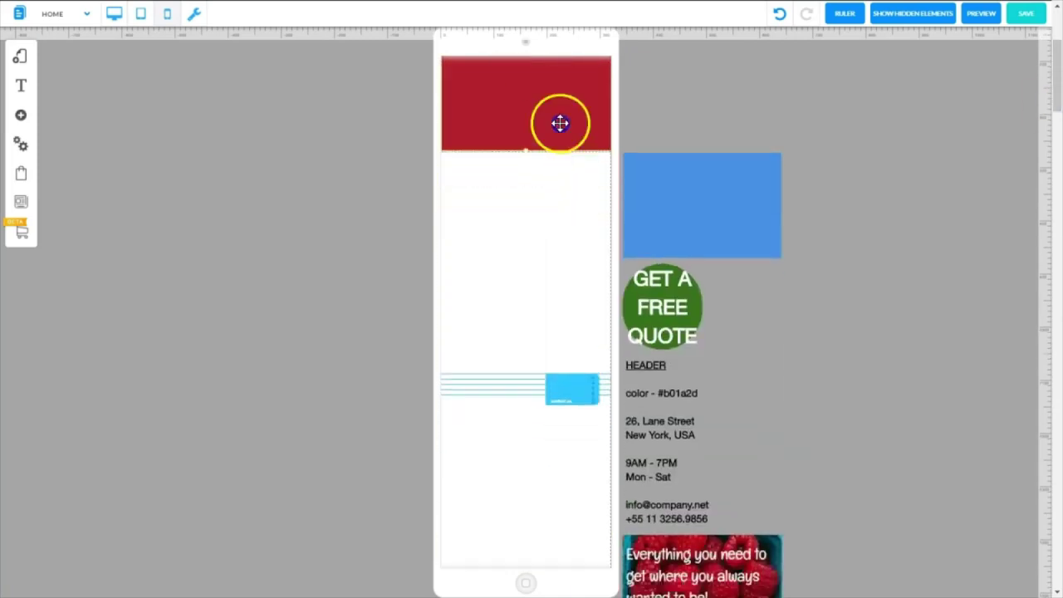
drag(560, 123, 553, 97)
drag(1057, 50, 1059, 5)
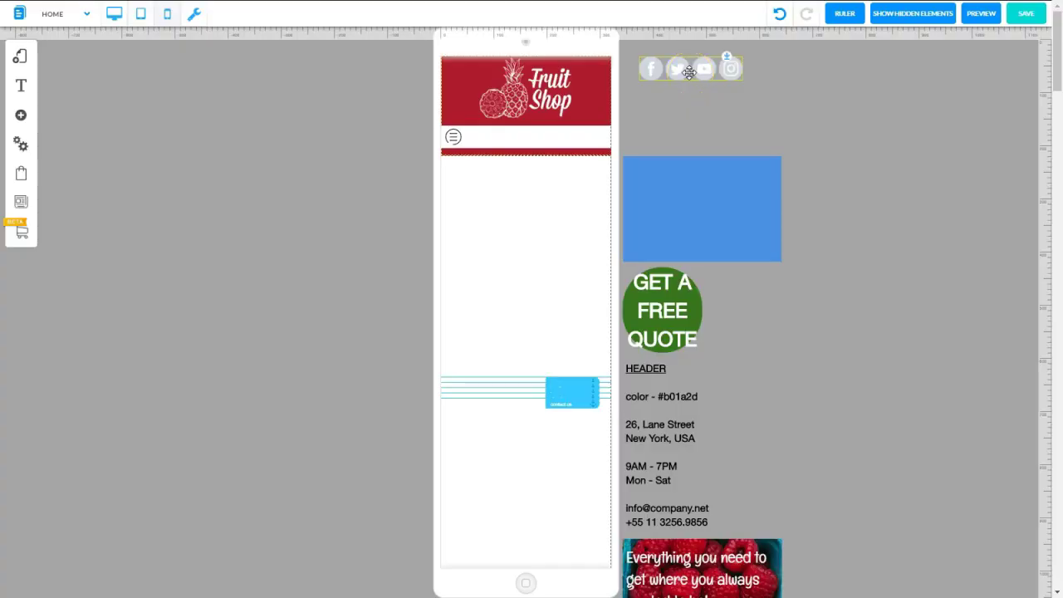
Step: Hide the social network bar and the blue box beside the phone frame in the mobile layout
click(690, 73)
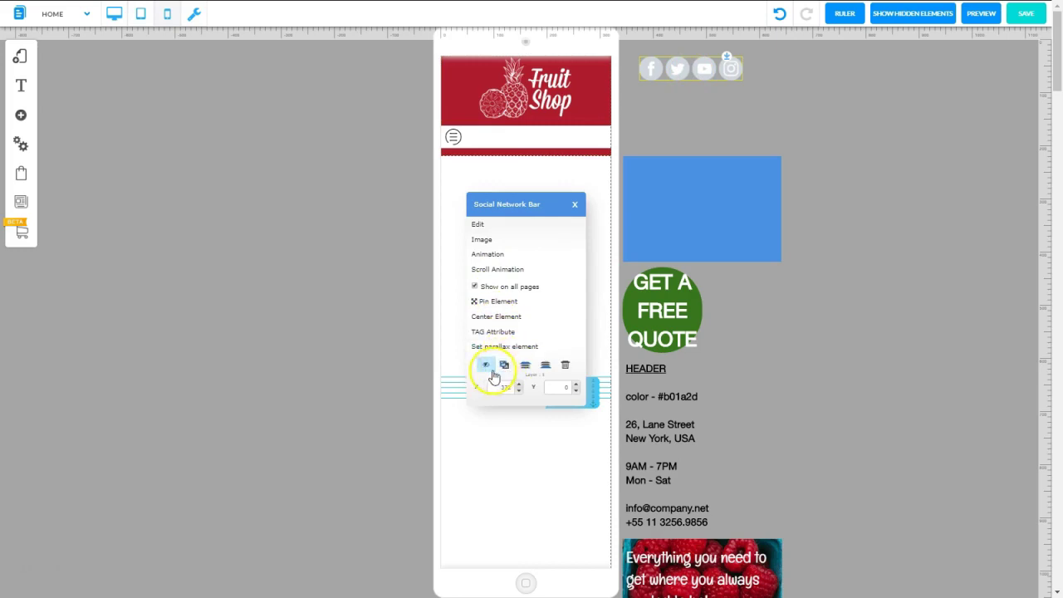
click(486, 367)
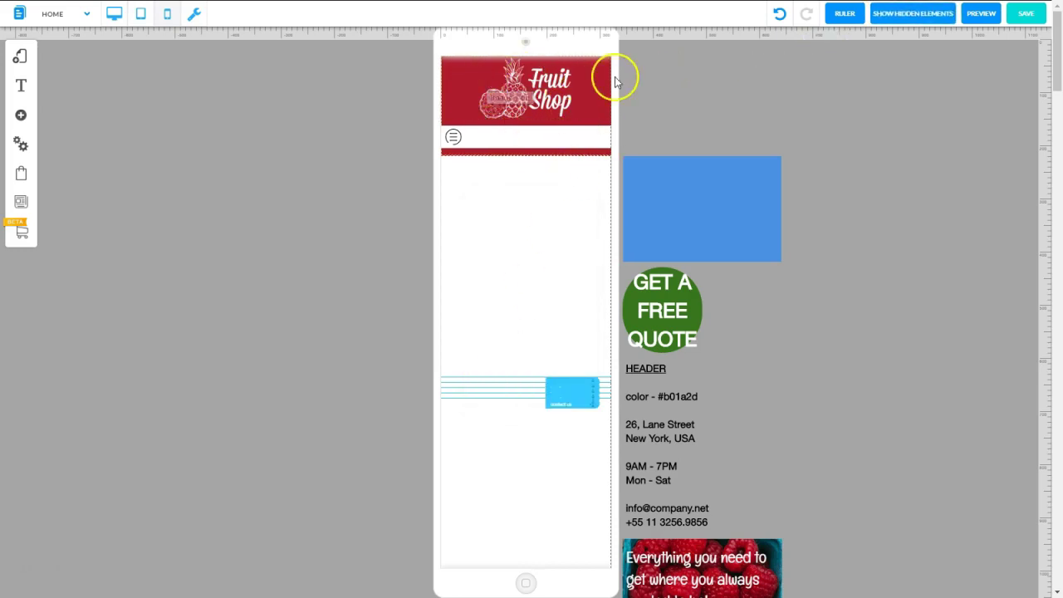
click(735, 87)
click(708, 185)
click(707, 186)
click(670, 240)
click(486, 351)
click(718, 252)
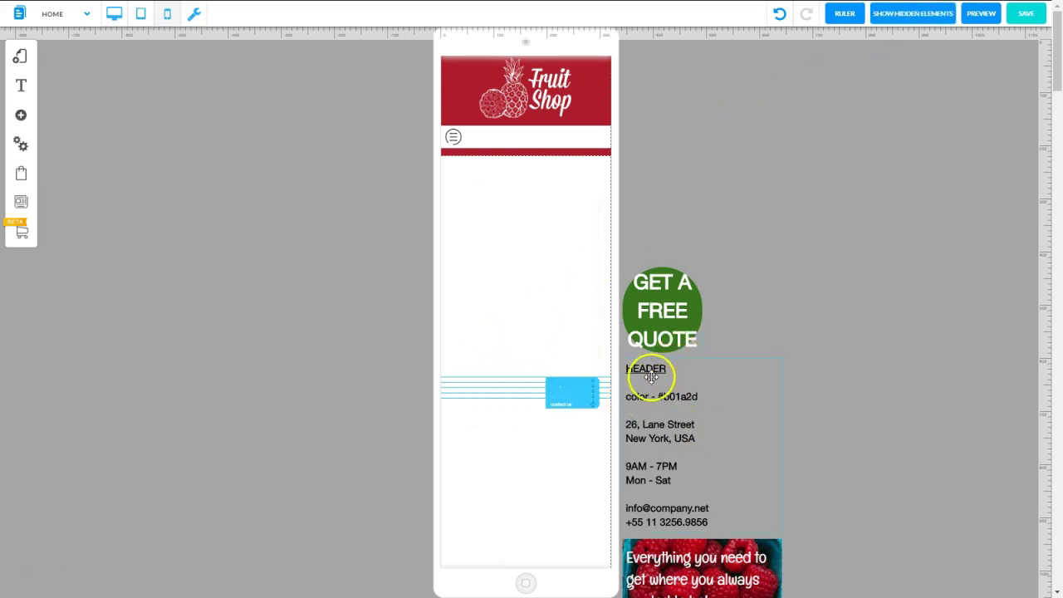
Step: Move the HEADER notes text block away from the quote button and hide it in the mobile layout
drag(647, 400, 772, 74)
click(769, 141)
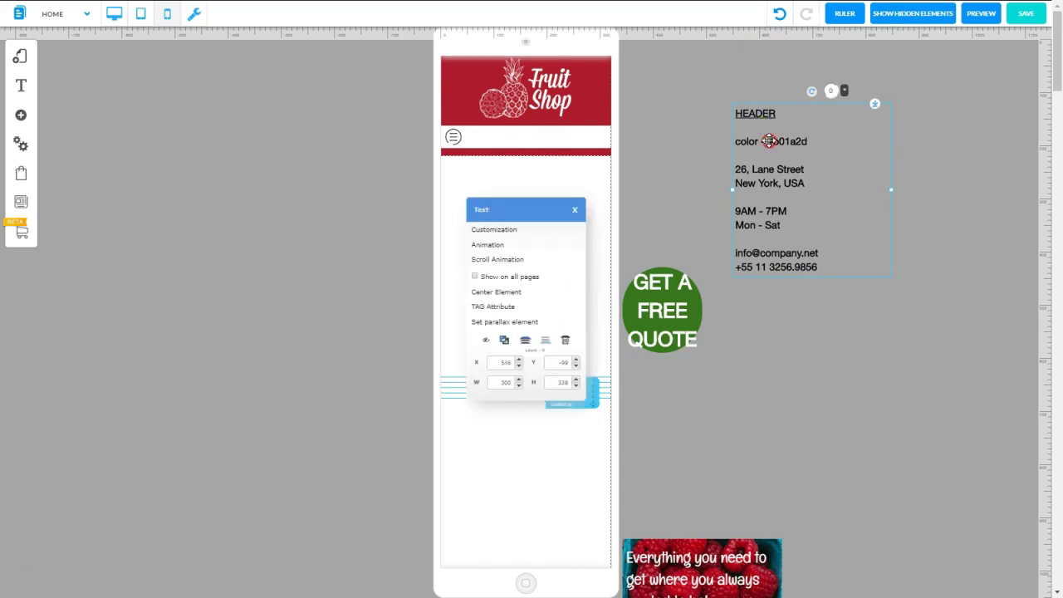
click(486, 339)
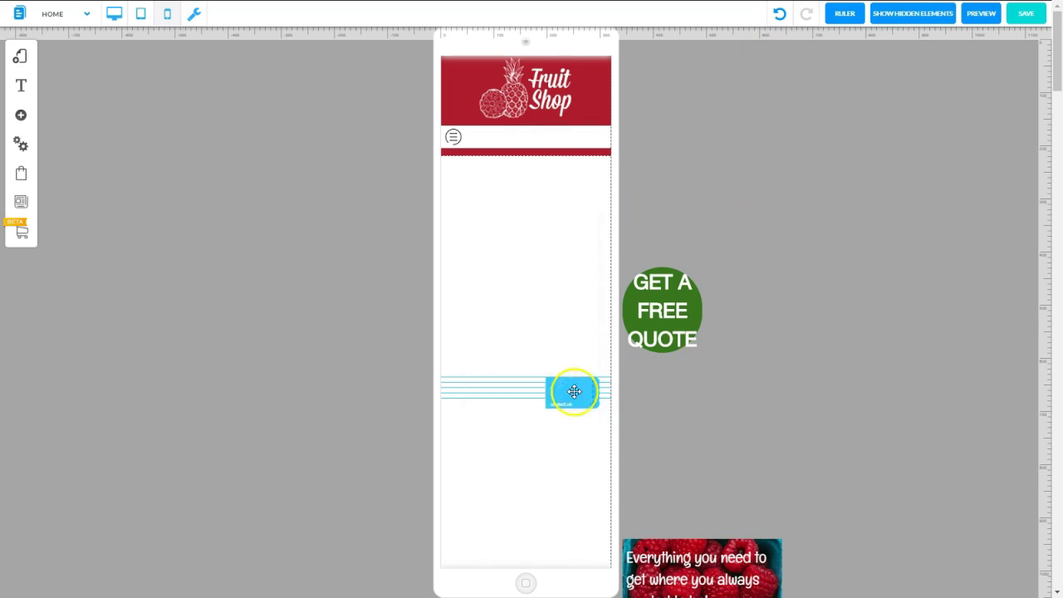
Step: Move the stacked page anchors from mid-page up to the header area just below the logo
drag(574, 391, 591, 145)
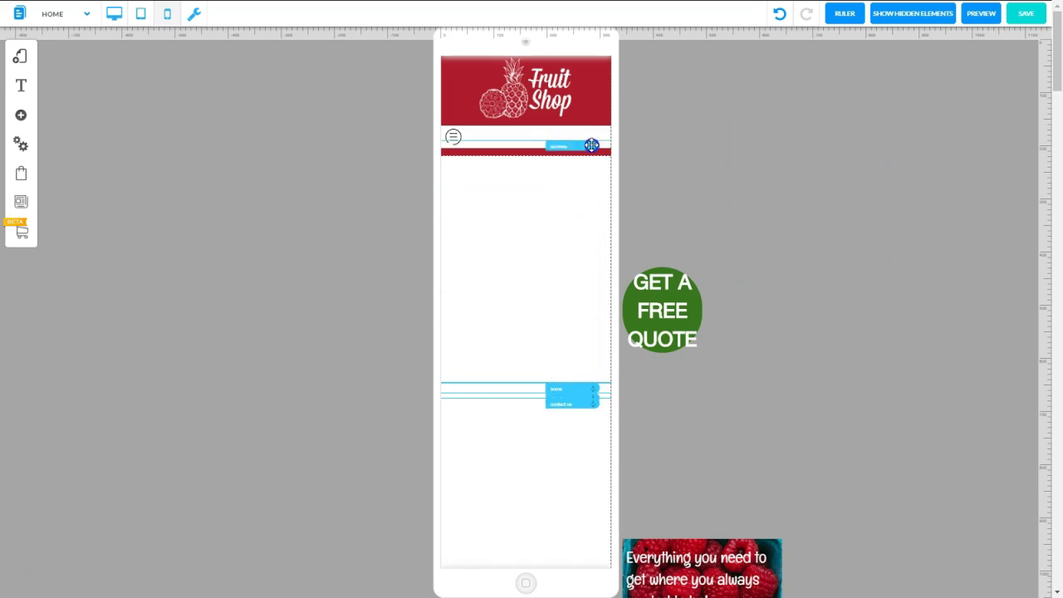
drag(571, 389, 577, 370)
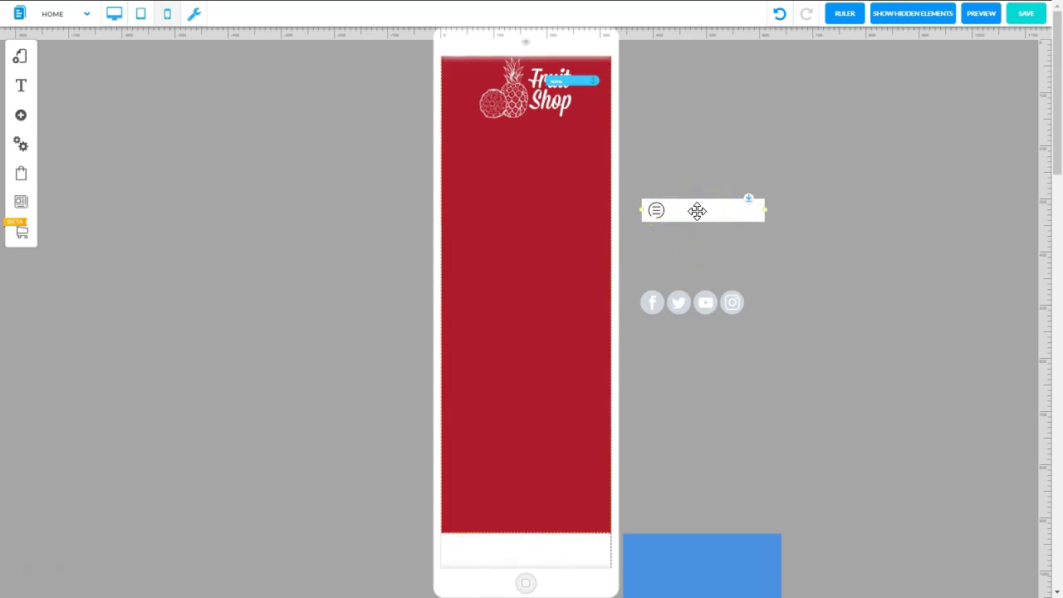
Step: Place the burger menu bar inside the phone frame directly under the logo, at about X 0, Y 133
click(696, 232)
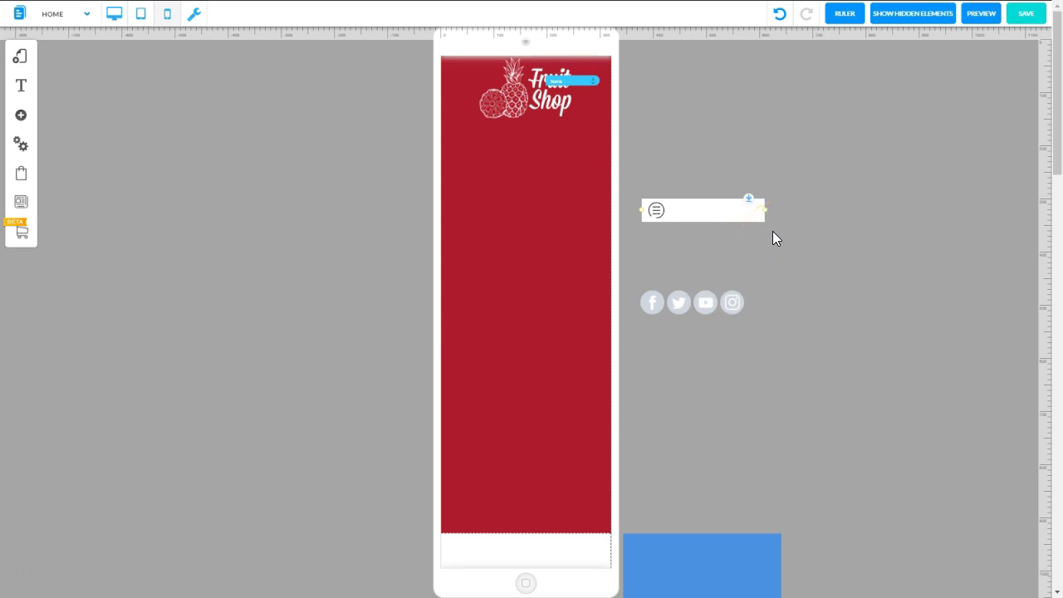
click(704, 214)
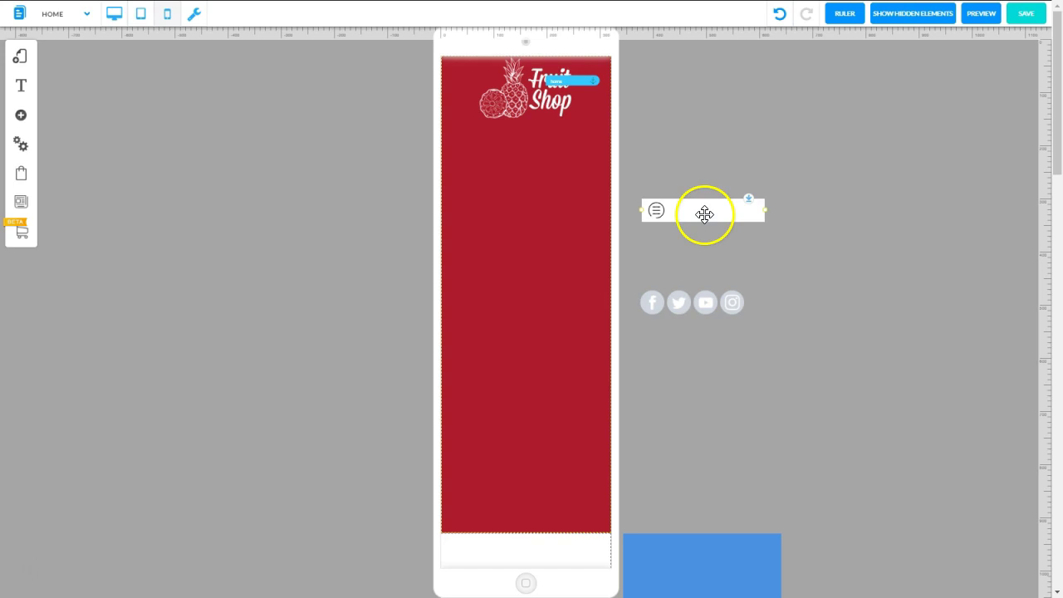
drag(702, 242, 611, 139)
click(557, 138)
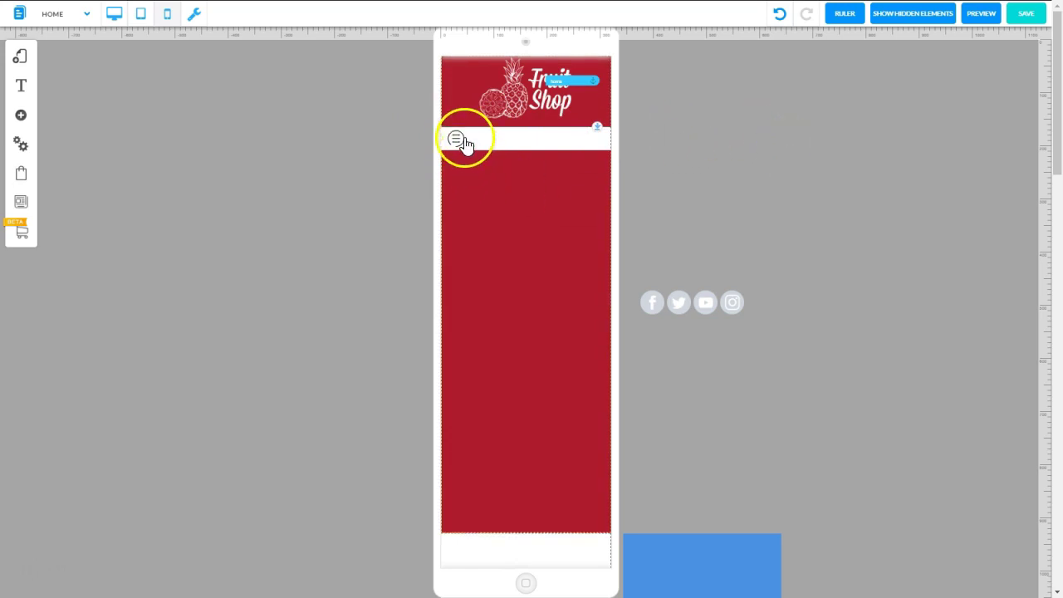
Step: Examine the available styles in the menu bar's appearance settings and close them
click(726, 129)
click(511, 138)
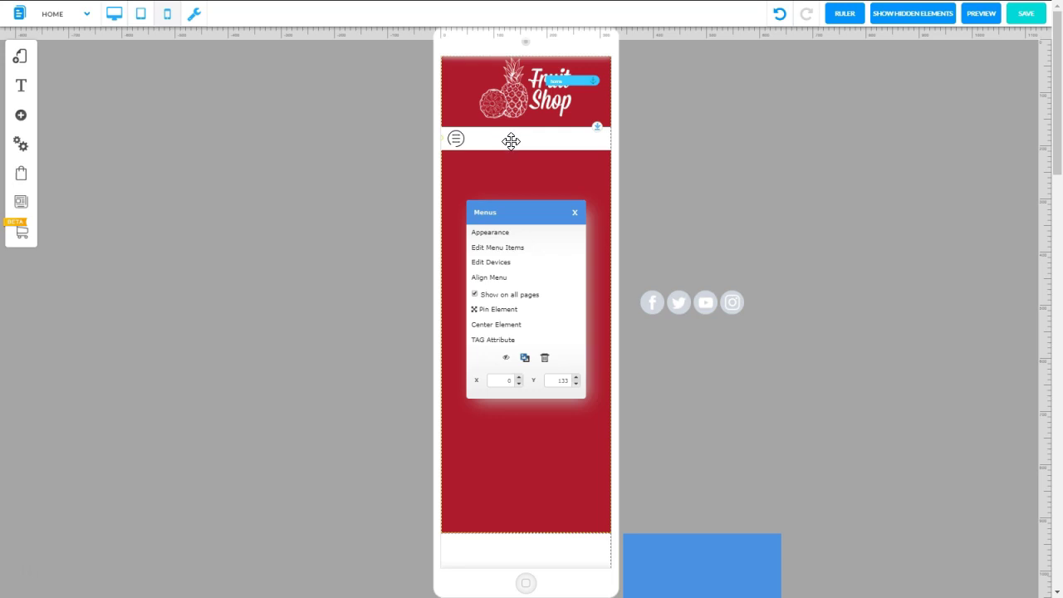
click(495, 235)
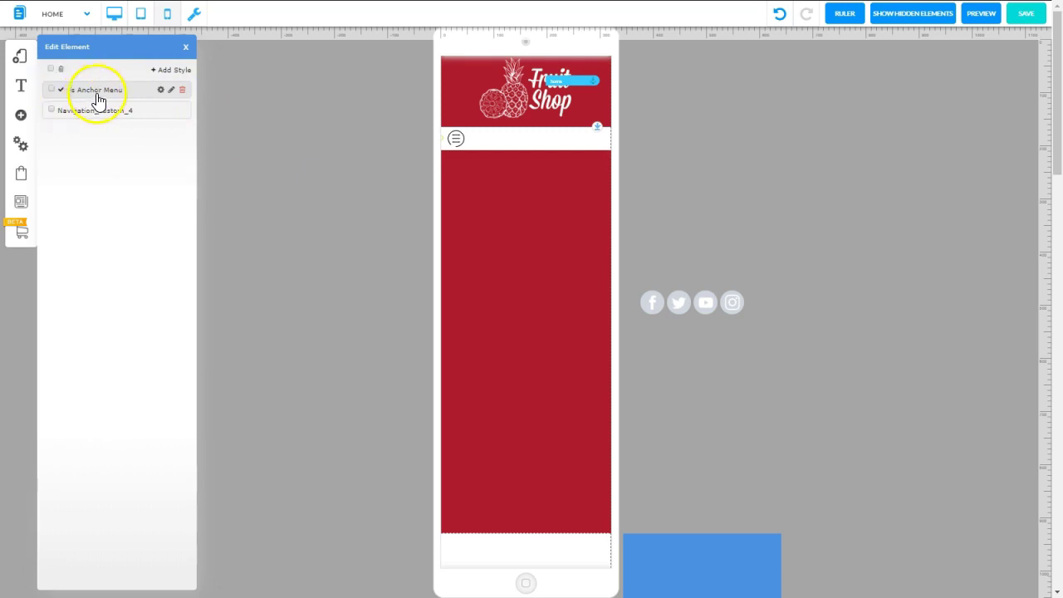
click(60, 91)
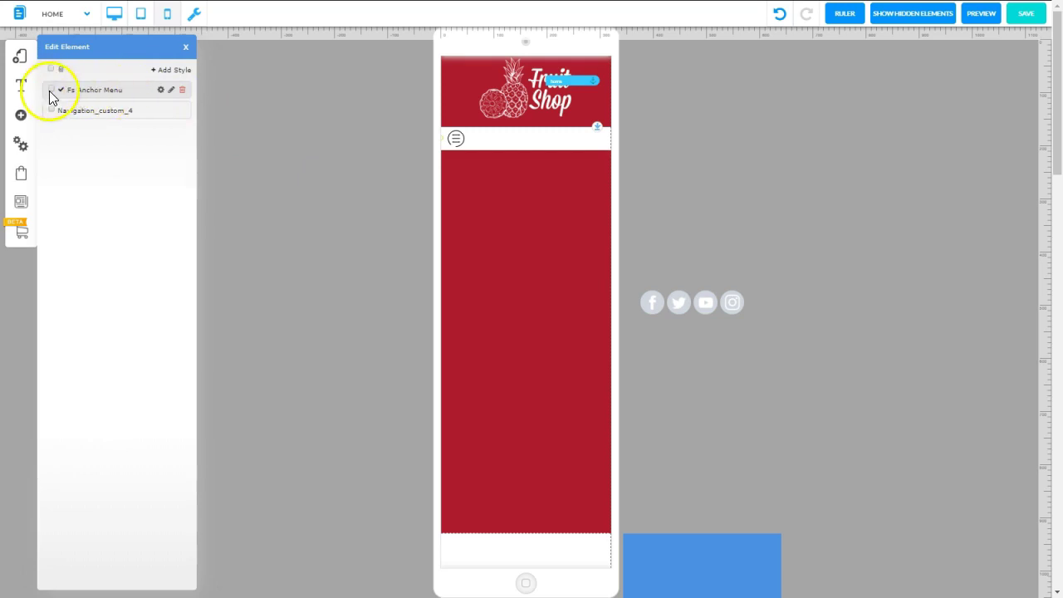
click(50, 90)
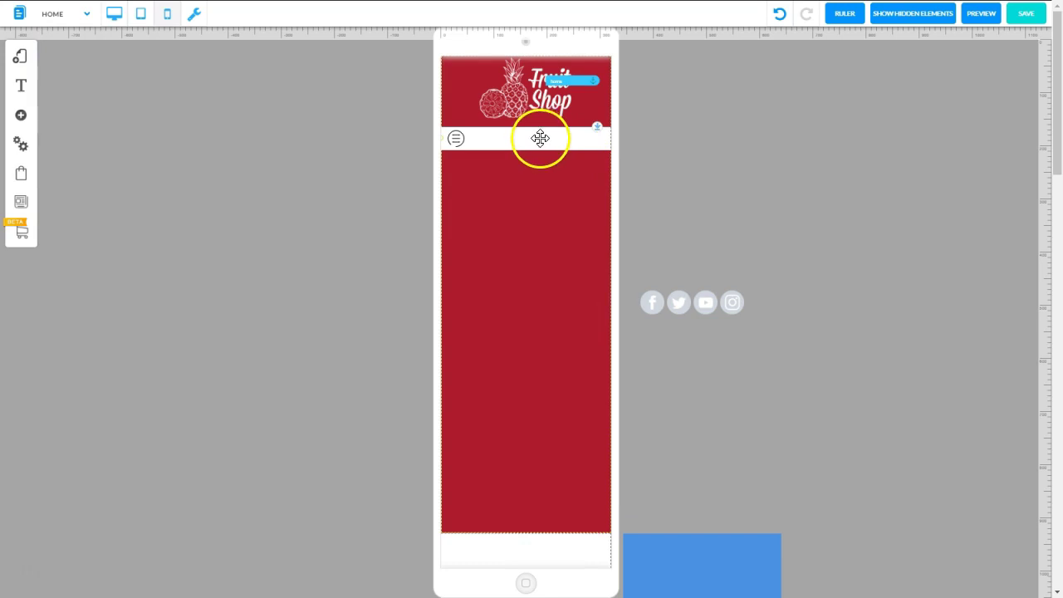
Step: Open the menu's mobile device configuration and choose Normal as the burger menu type
click(540, 138)
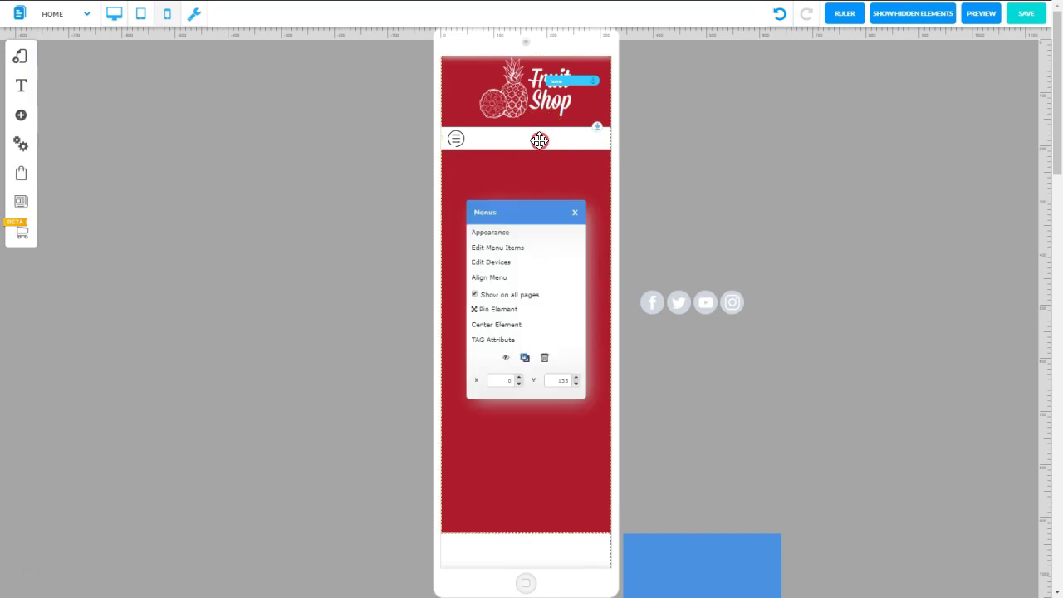
click(493, 263)
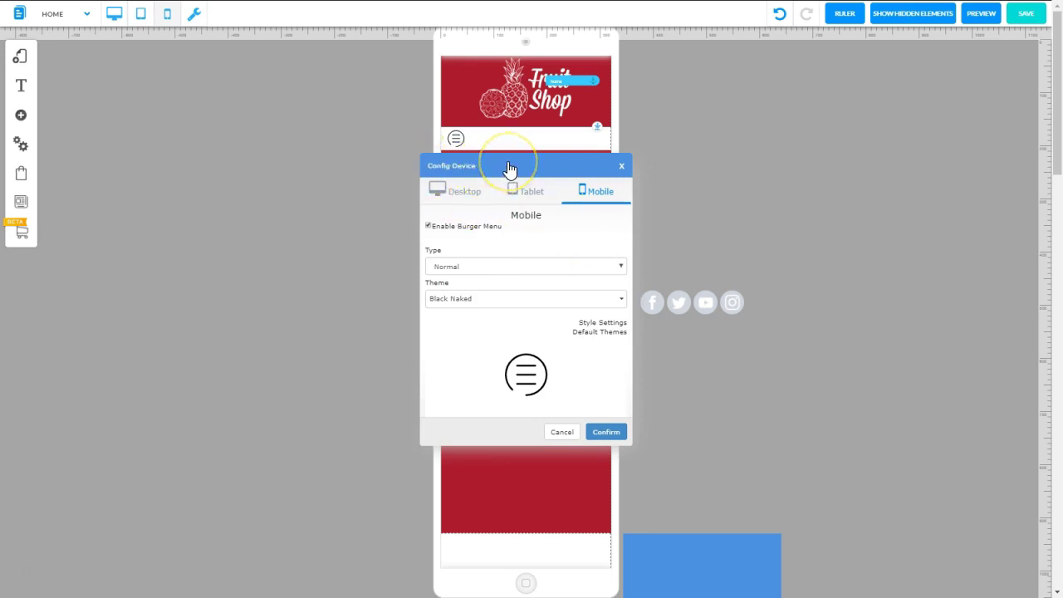
click(595, 196)
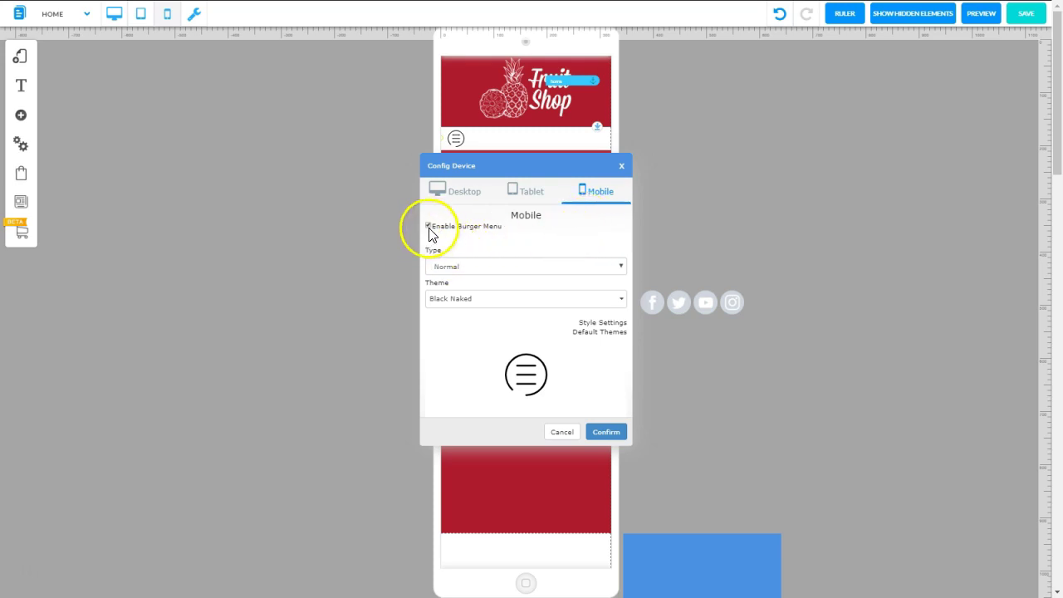
click(622, 267)
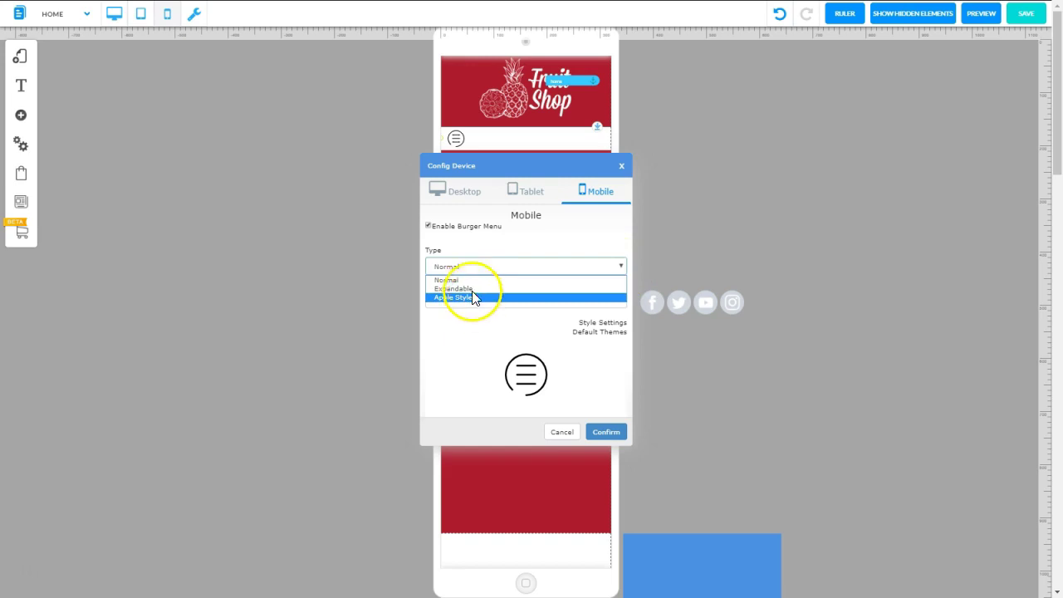
click(453, 280)
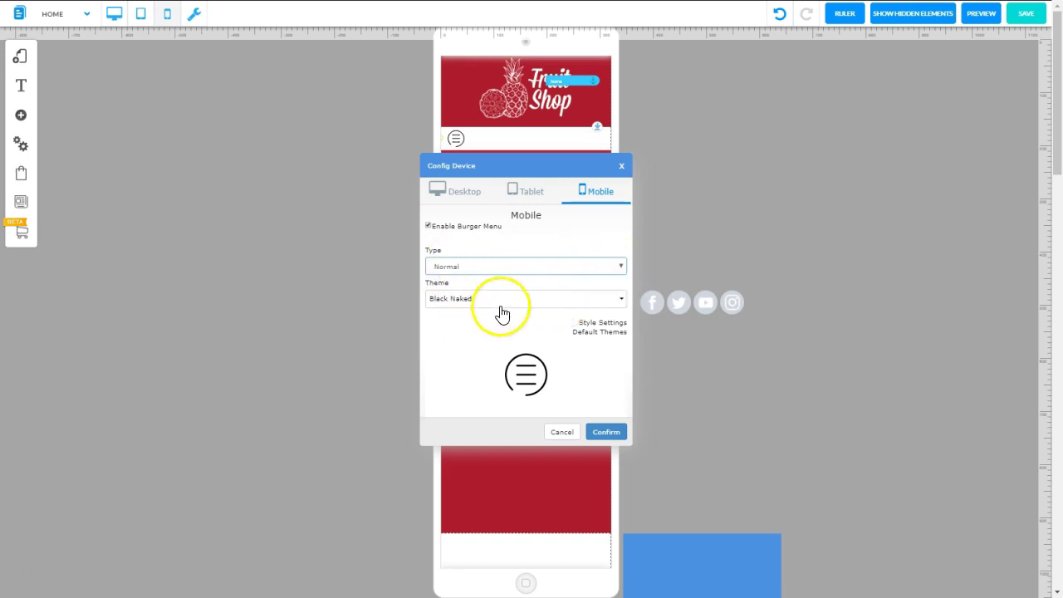
Step: Try the Default and Blue Naked themes for the mobile burger menu
click(622, 299)
click(622, 326)
mouse_move(619, 326)
mouse_down()
mouse_move(615, 372)
mouse_move(622, 330)
mouse_up()
click(463, 330)
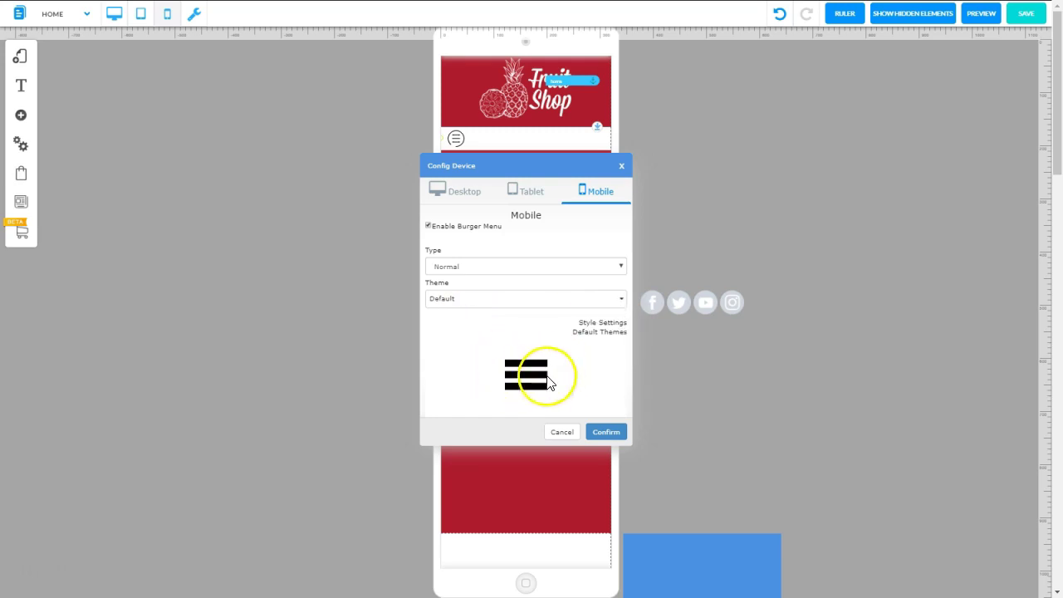
click(621, 302)
click(478, 341)
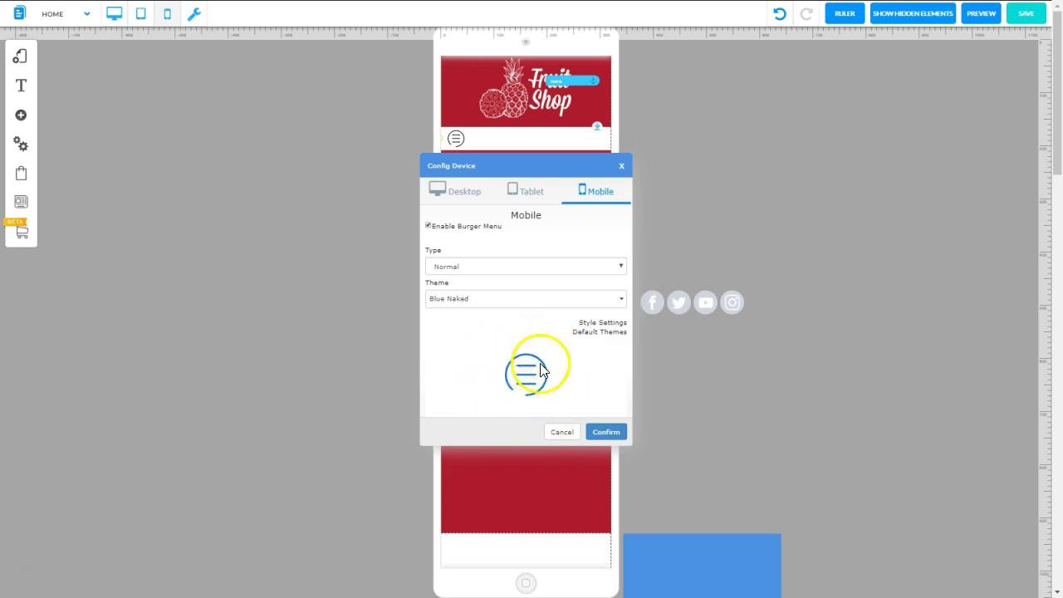
Step: Apply the White alternative transparent background theme to the mobile burger menu
click(590, 298)
scroll(456, 349, down, 2)
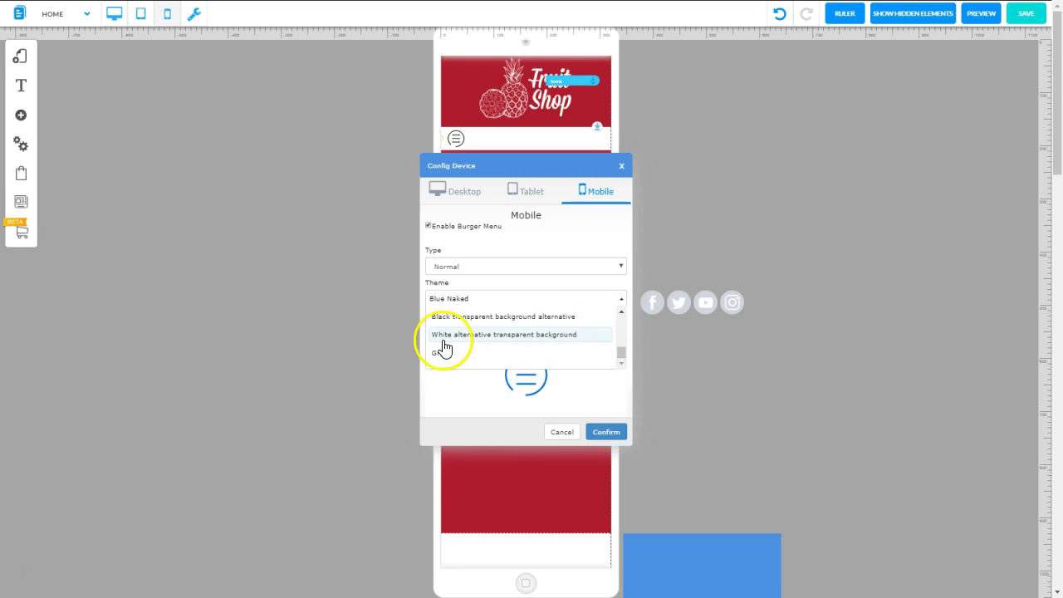
click(519, 341)
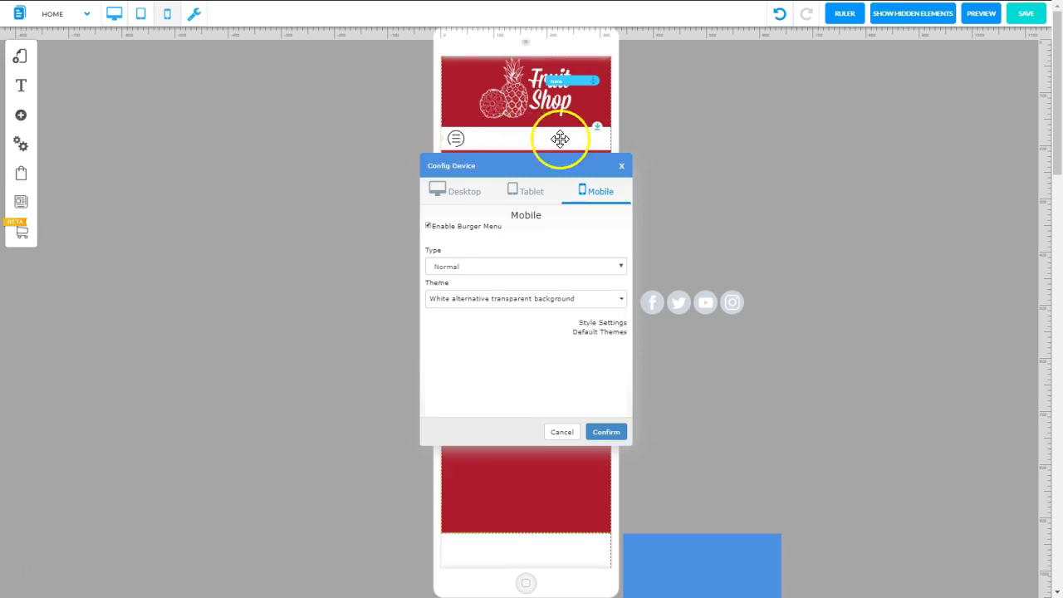
click(604, 432)
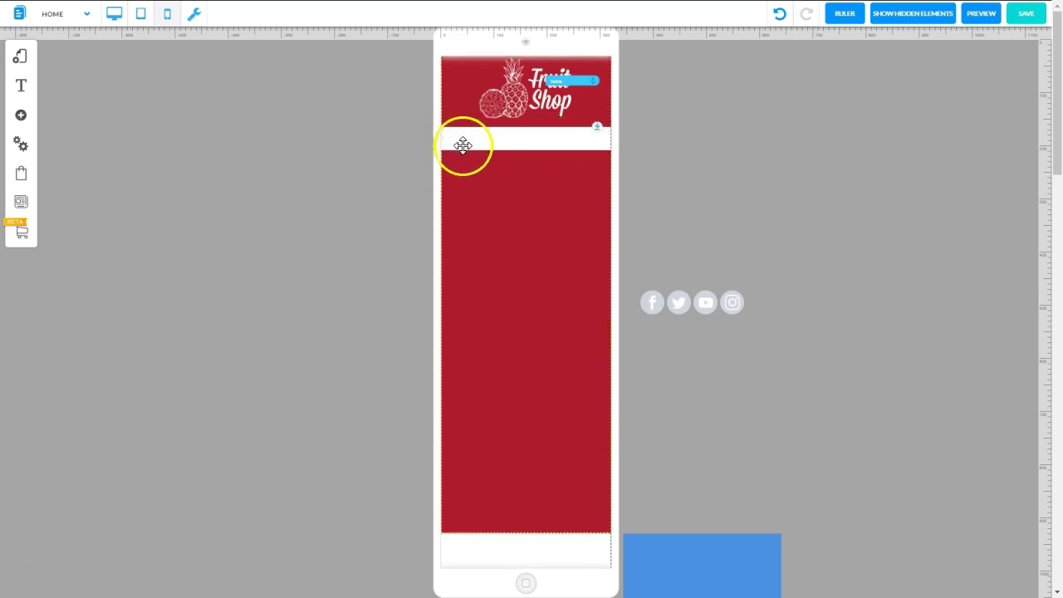
Step: Remove all four background images in the mobile burger menu's style settings and confirm the configuration
drag(499, 142, 547, 141)
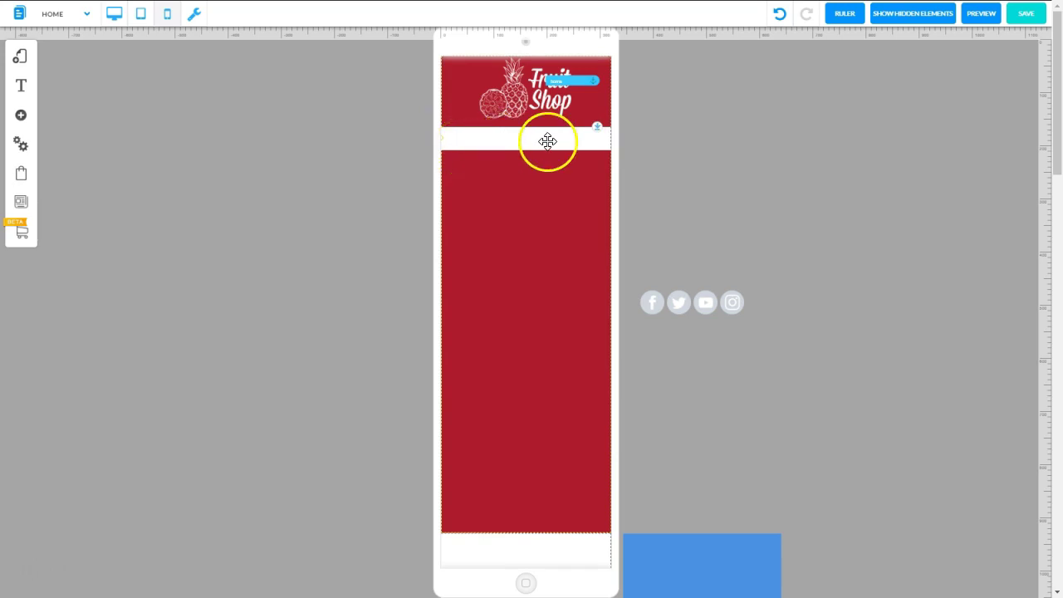
click(547, 140)
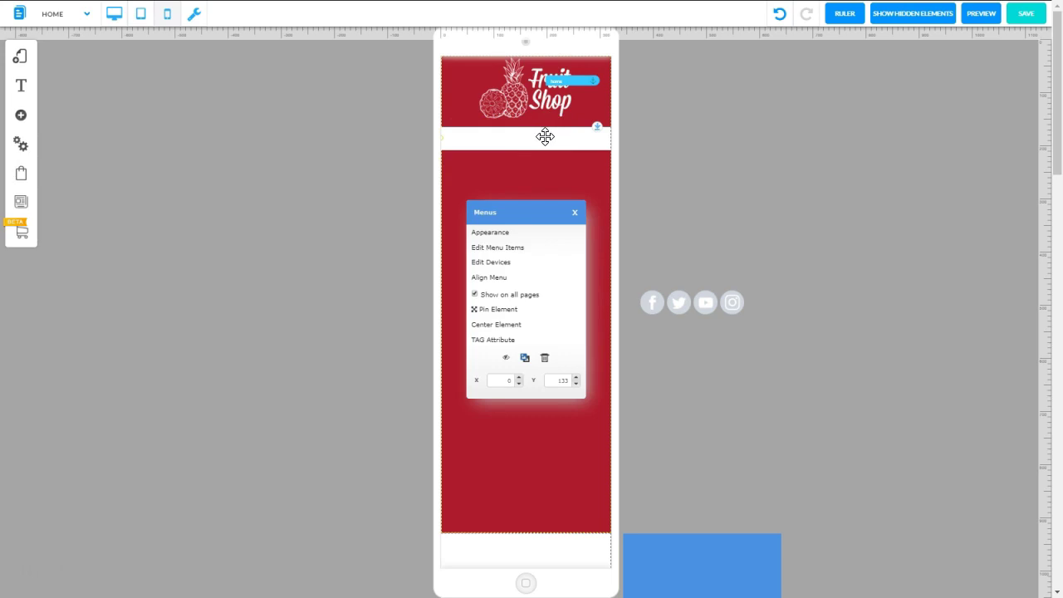
click(491, 261)
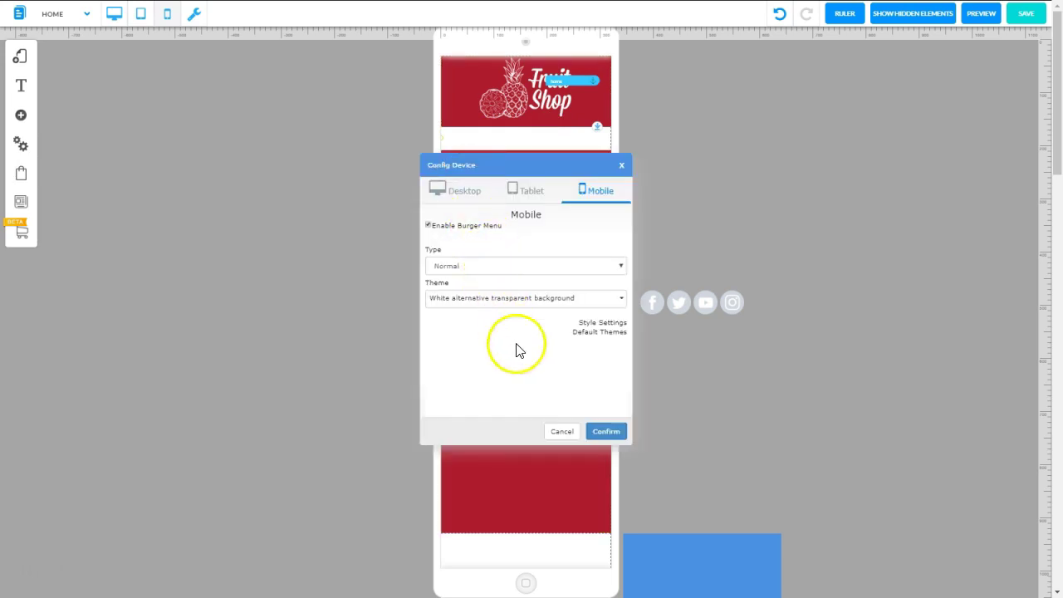
click(600, 324)
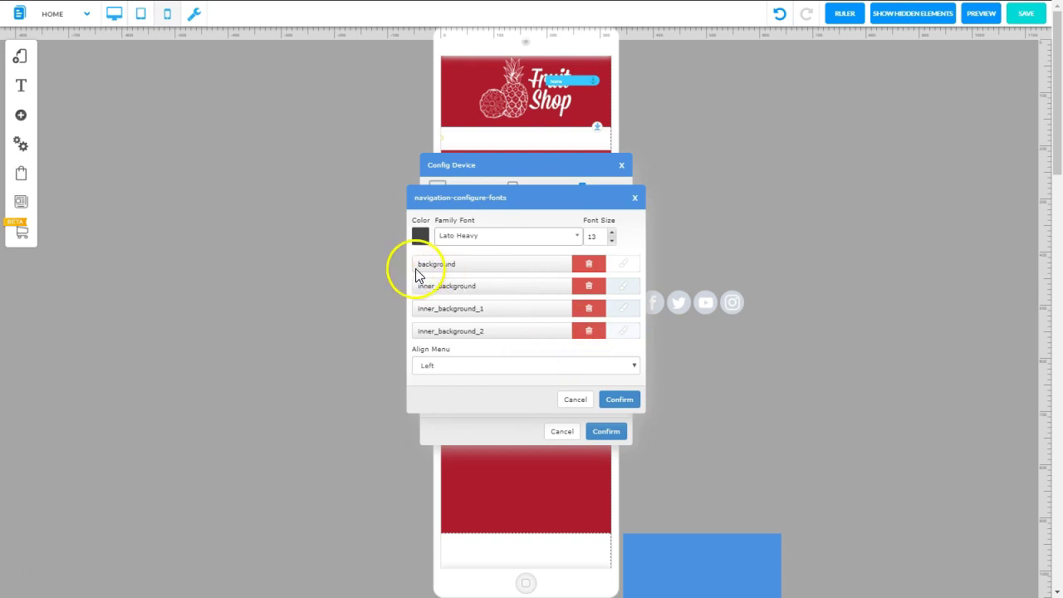
click(579, 268)
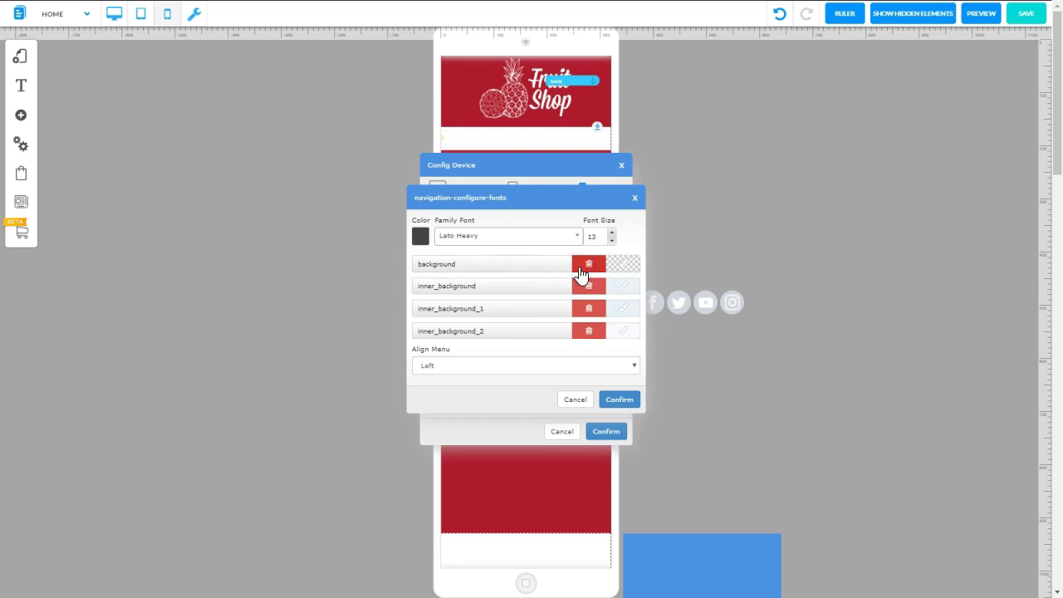
click(584, 291)
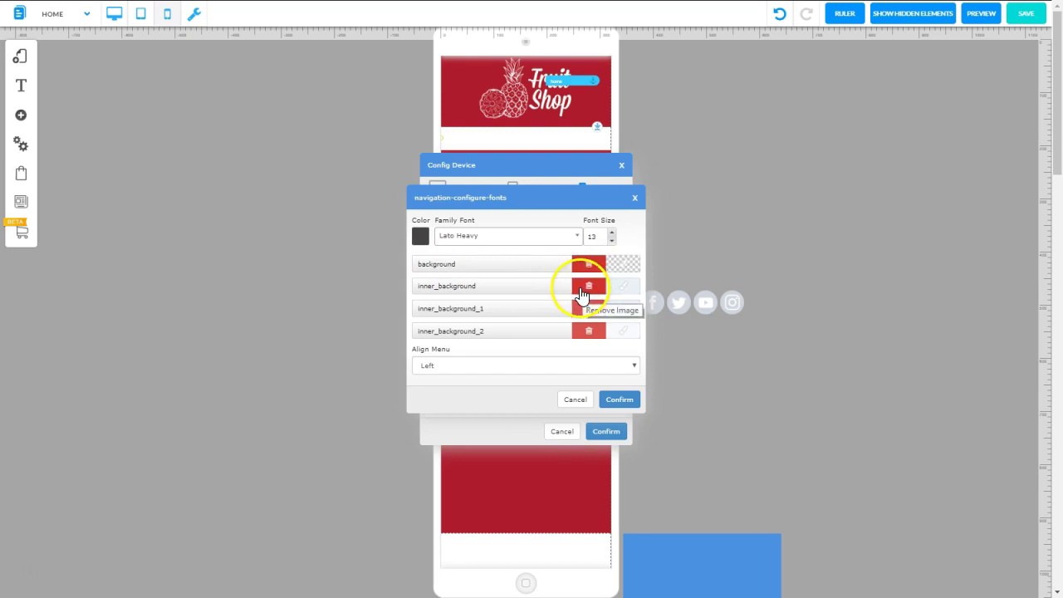
click(583, 309)
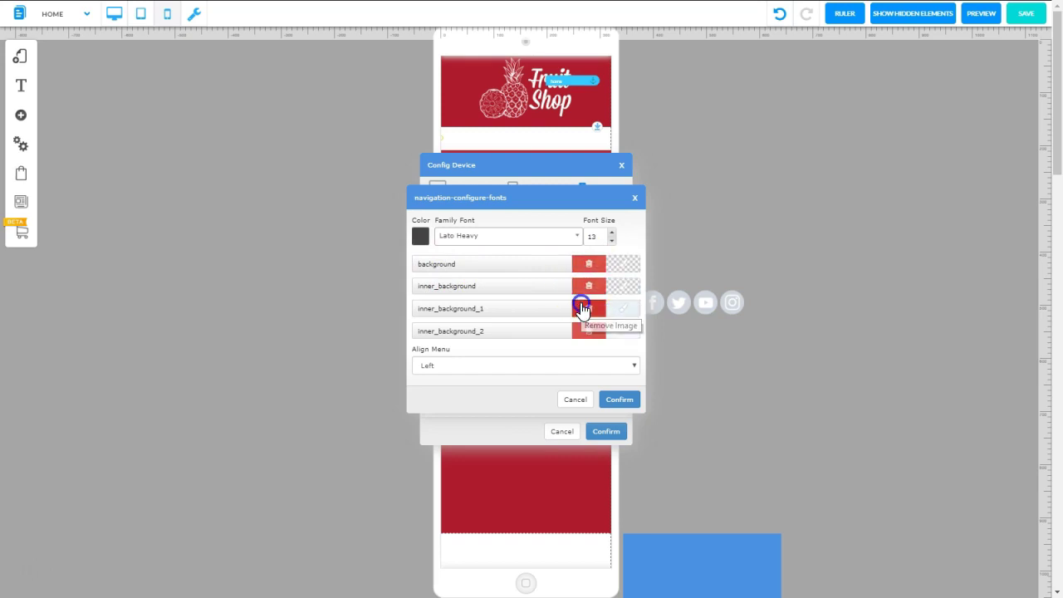
click(581, 331)
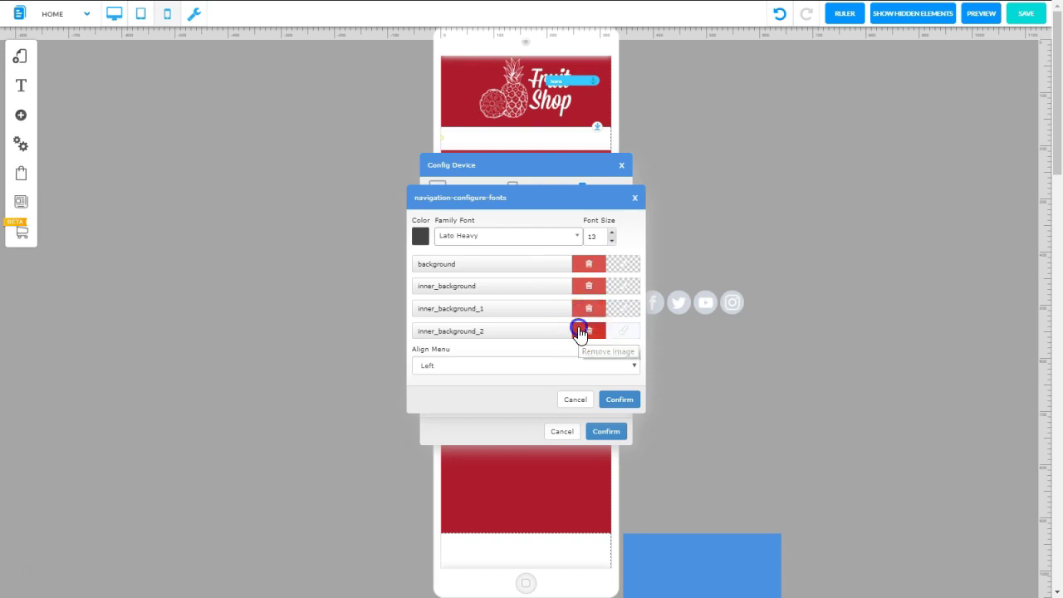
click(616, 399)
click(606, 432)
Step: Narrow the menu element to the width of its burger icon and center it horizontally below the logo
drag(482, 138, 656, 151)
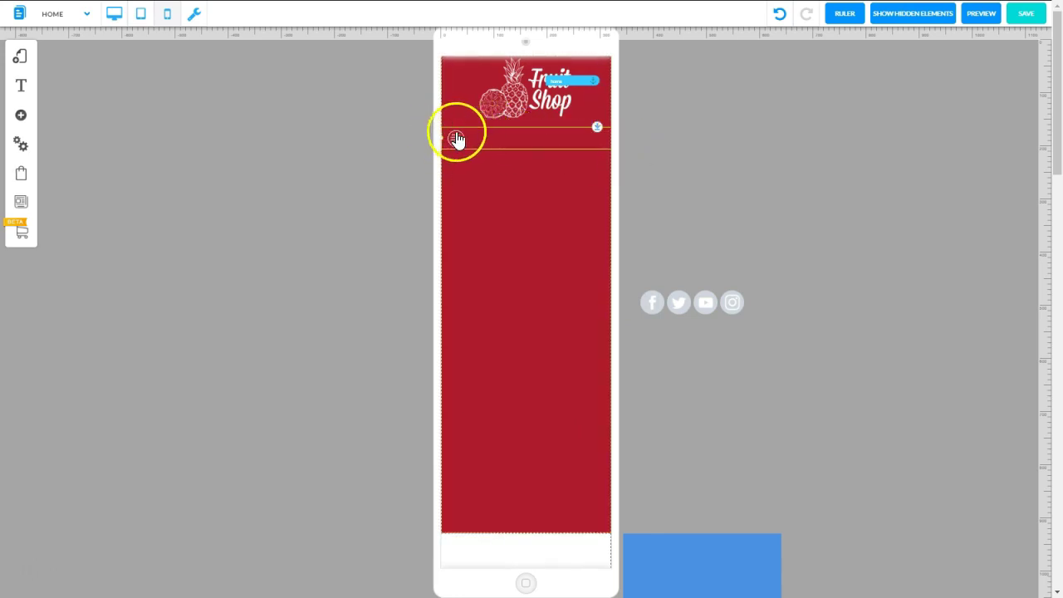
click(498, 138)
drag(498, 138, 482, 153)
click(595, 150)
drag(598, 162, 528, 142)
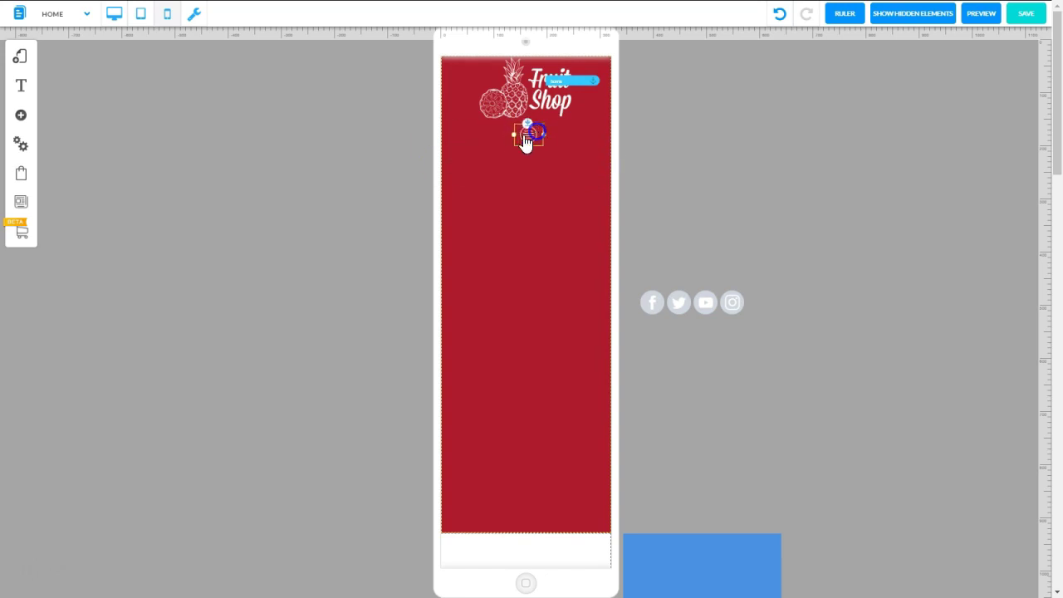
click(528, 142)
click(505, 324)
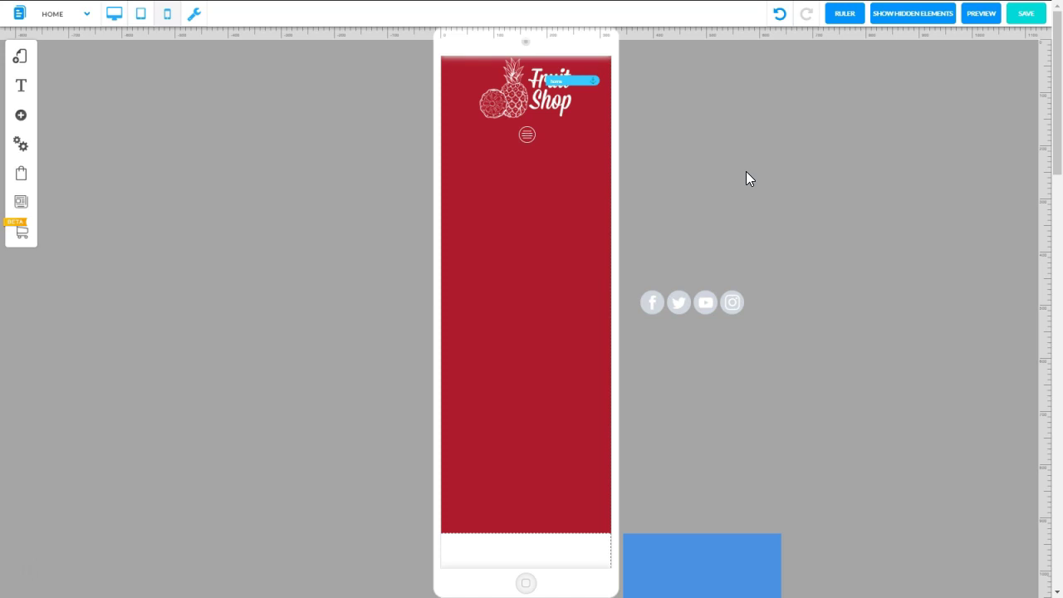
Step: Hide the social icons in the mobile layout and shorten the red header to end just below the burger icon
drag(487, 88, 541, 89)
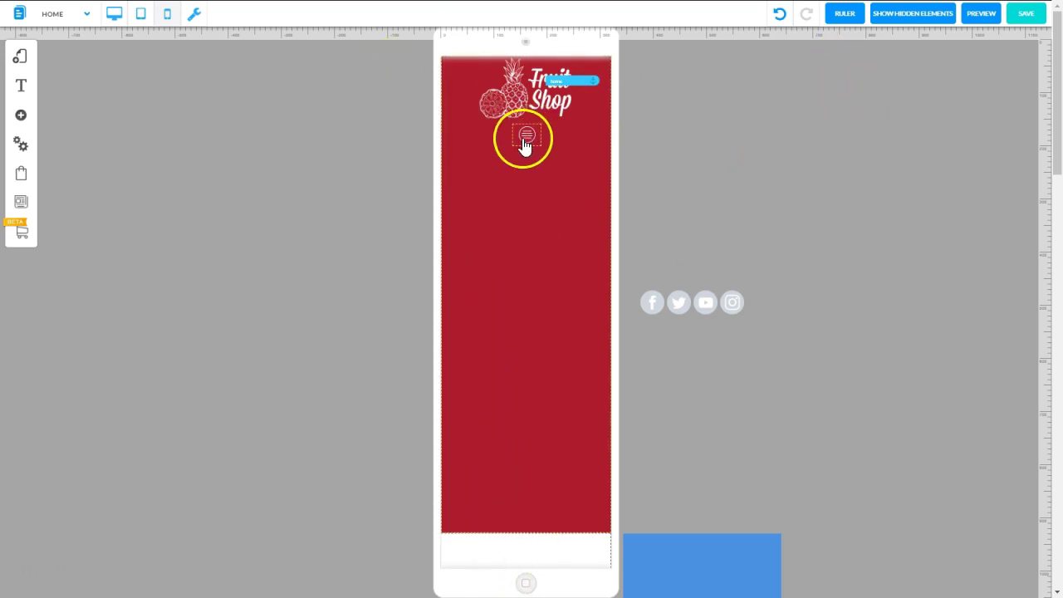
click(690, 303)
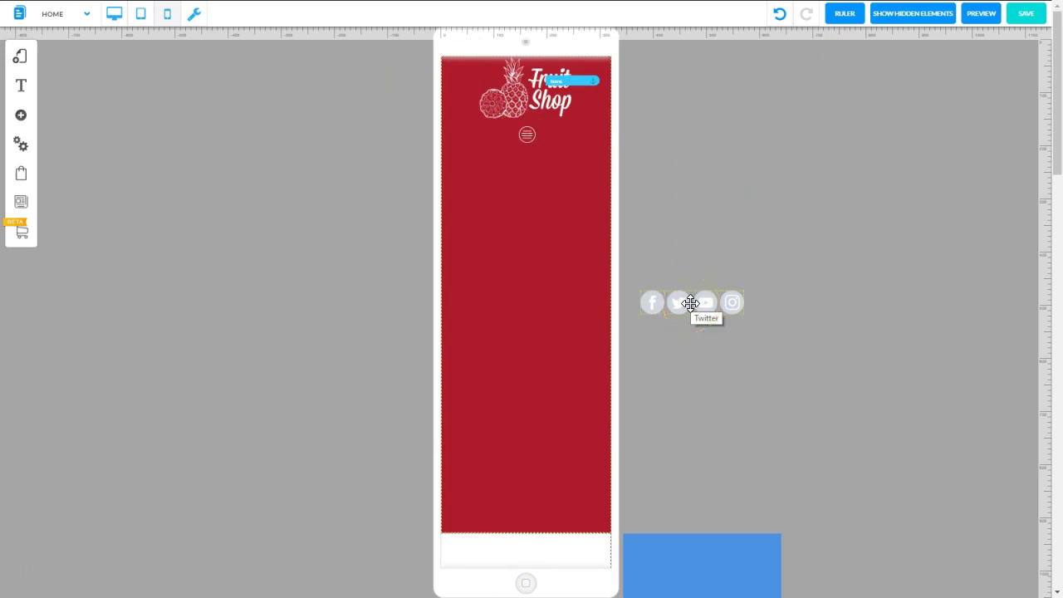
click(686, 303)
drag(686, 303, 530, 156)
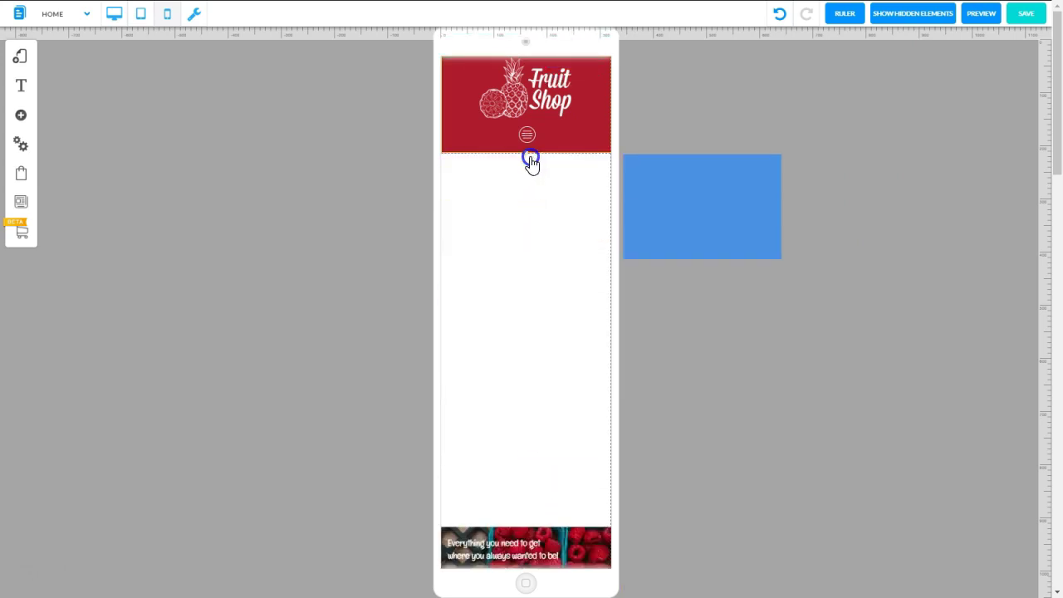
Step: Hide the blue box beside the phone frame in the mobile layout
click(710, 191)
click(486, 349)
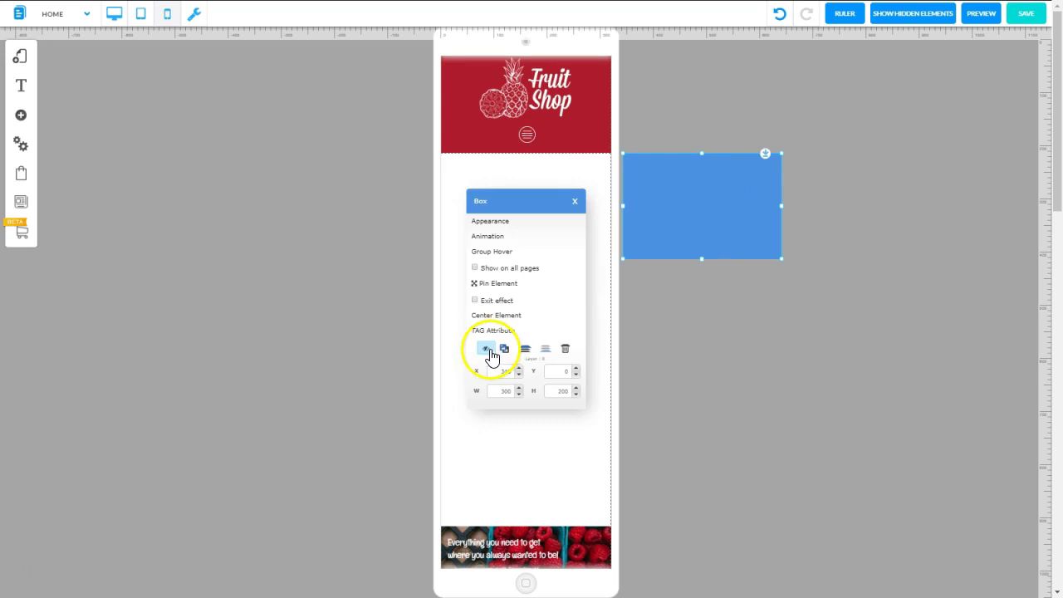
click(487, 350)
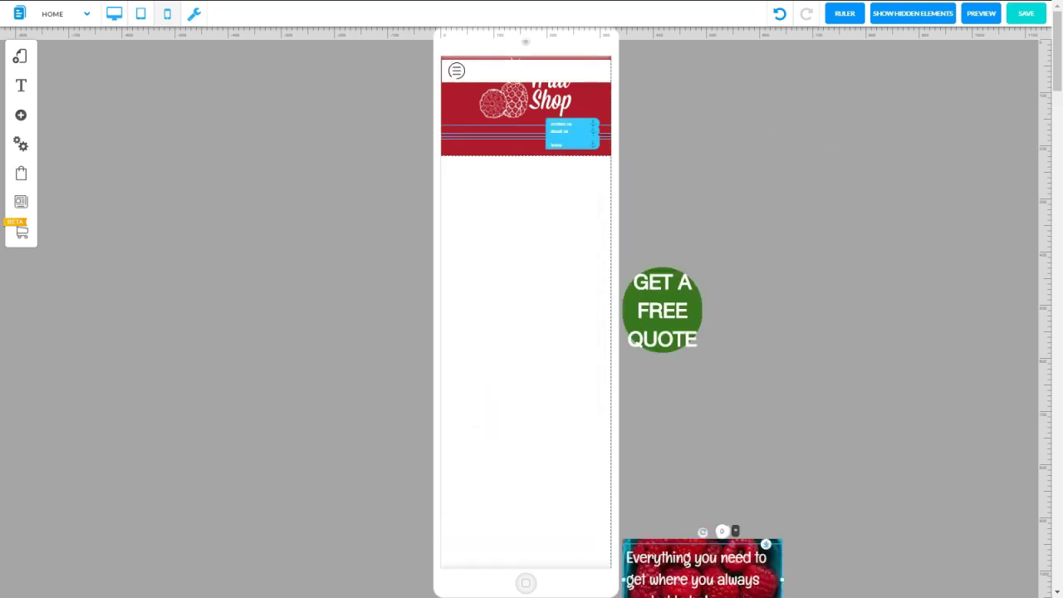
Step: Apply the Copy Desktop content adjustment to the mobile layout and move the green quote button off the banner, beside the phone frame
scroll(1055, 57, down, 3)
drag(764, 329, 773, 160)
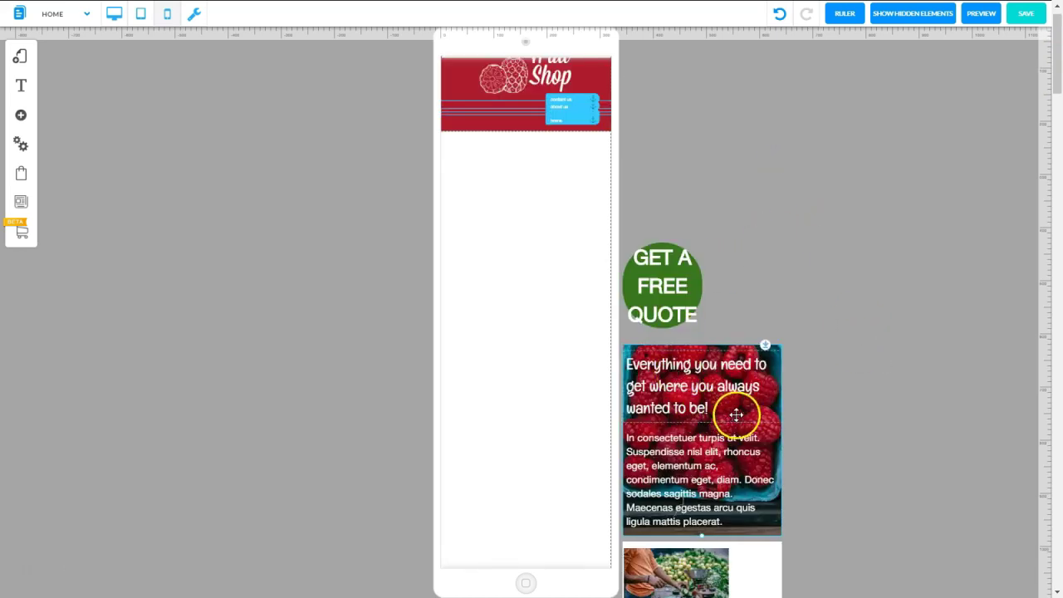
click(192, 17)
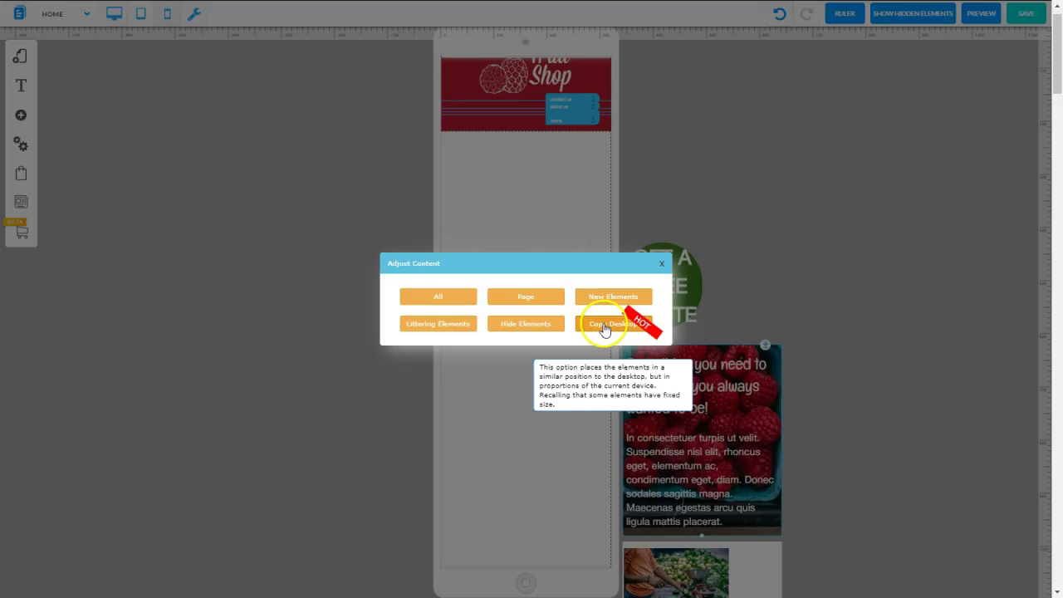
click(611, 323)
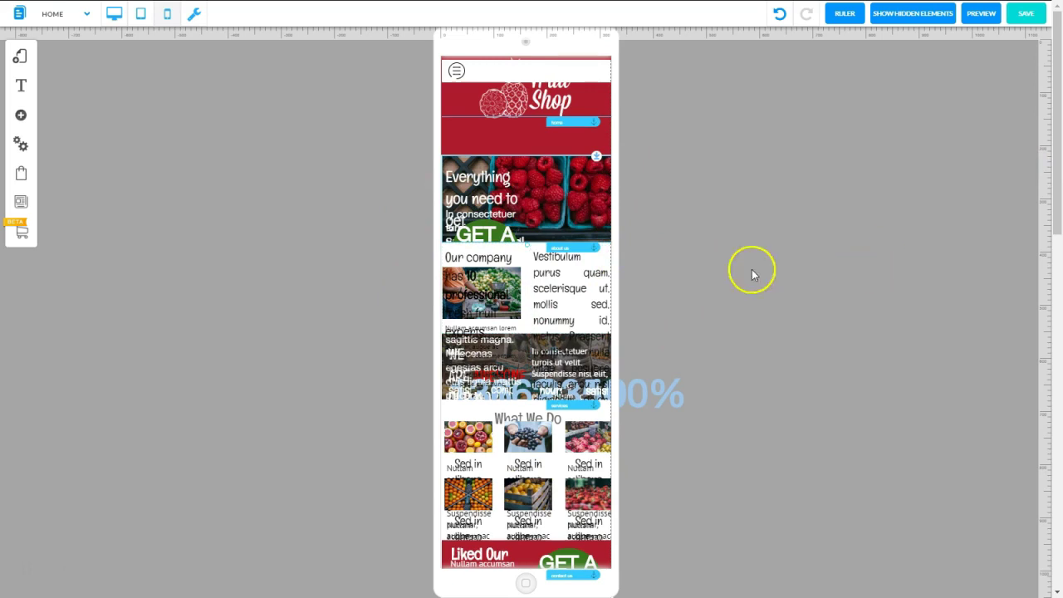
drag(478, 249, 703, 229)
Step: Set the banner headline's font size to 17 px and widen its text box slightly
click(480, 192)
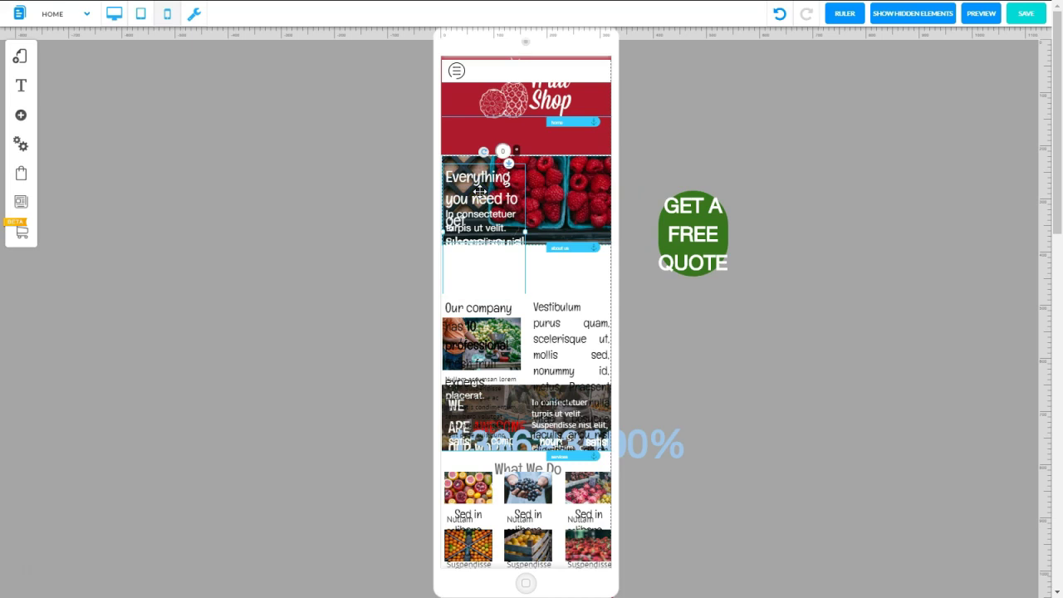
right_click(480, 192)
click(496, 231)
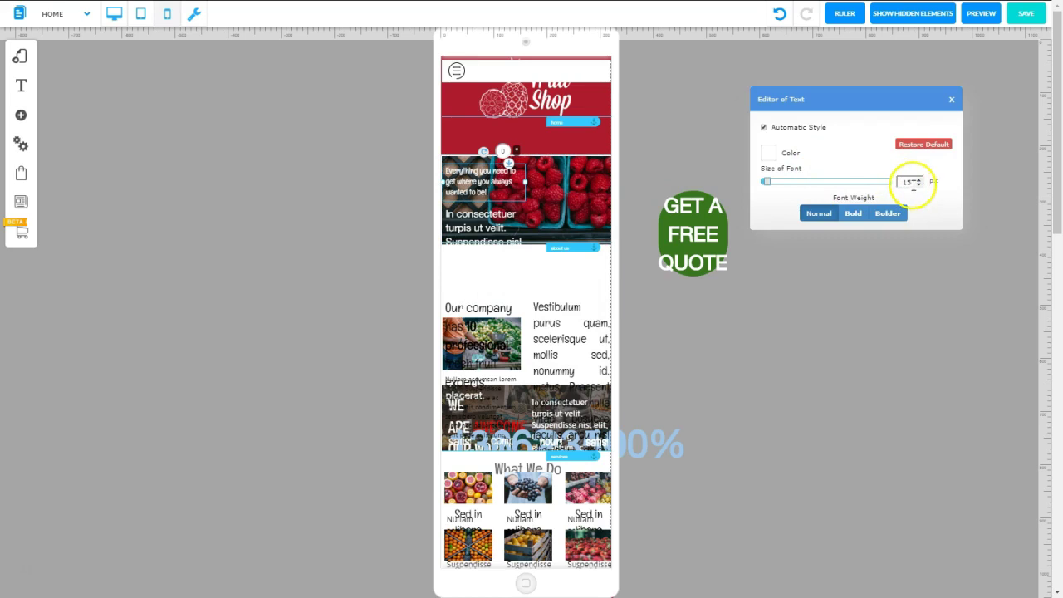
click(918, 180)
click(919, 180)
click(532, 196)
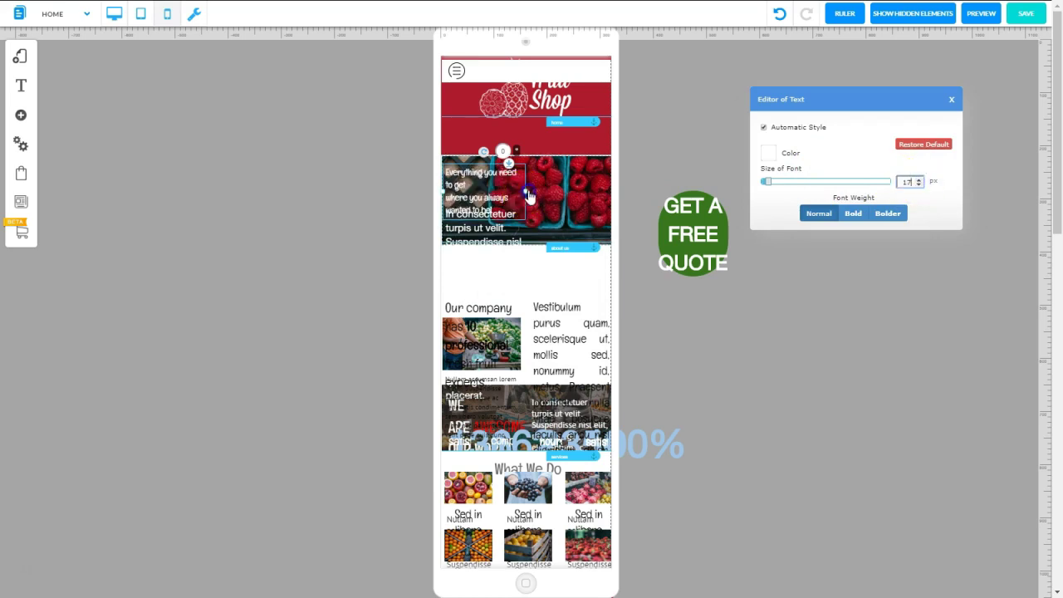
drag(529, 195, 541, 183)
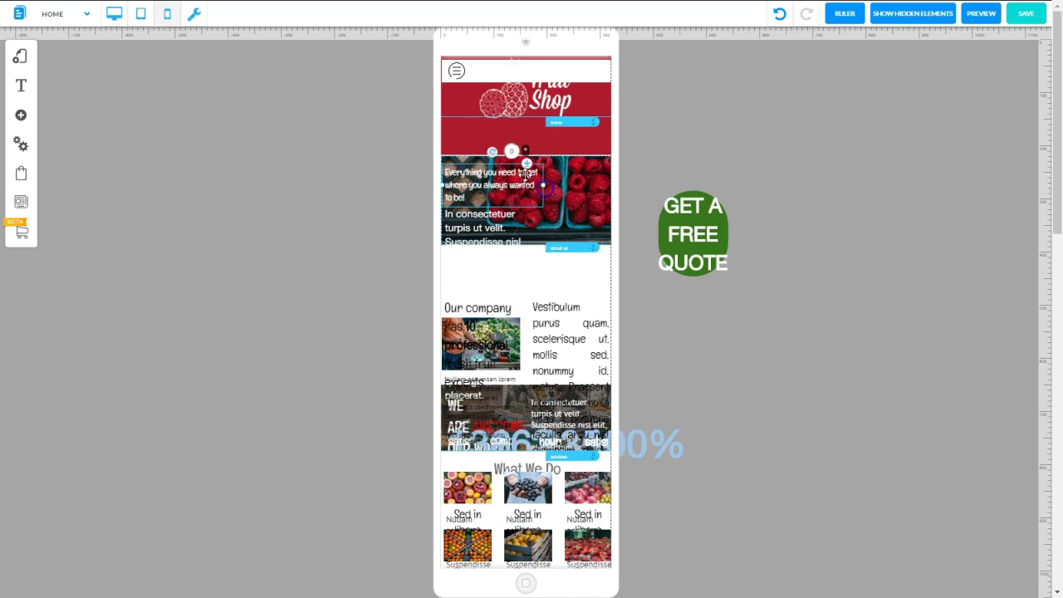
Step: Reduce the font size of the banner paragraph and fit it beneath the headline inside the raspberry image
click(478, 226)
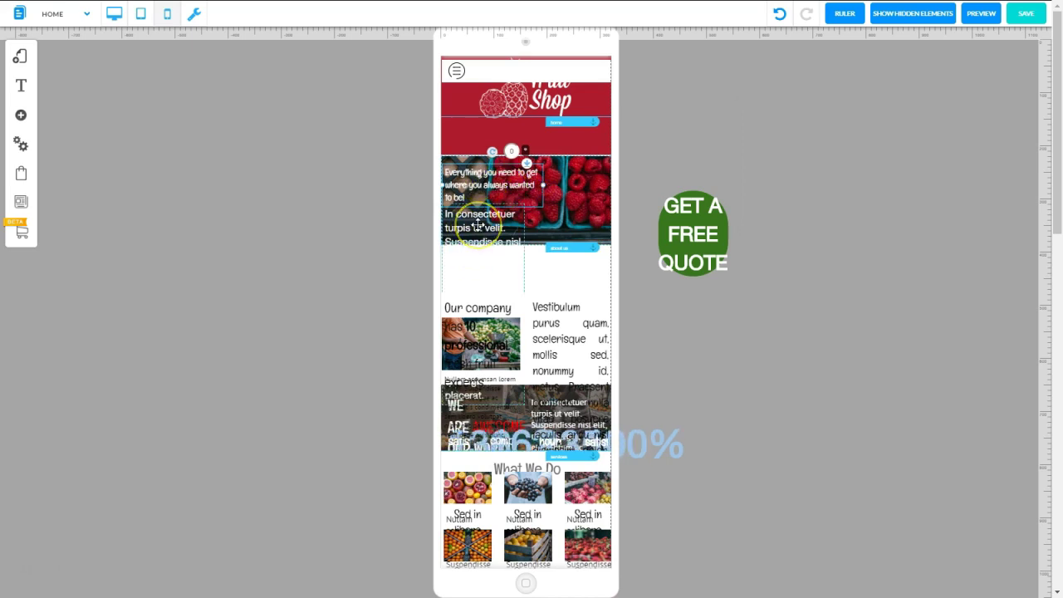
right_click(478, 224)
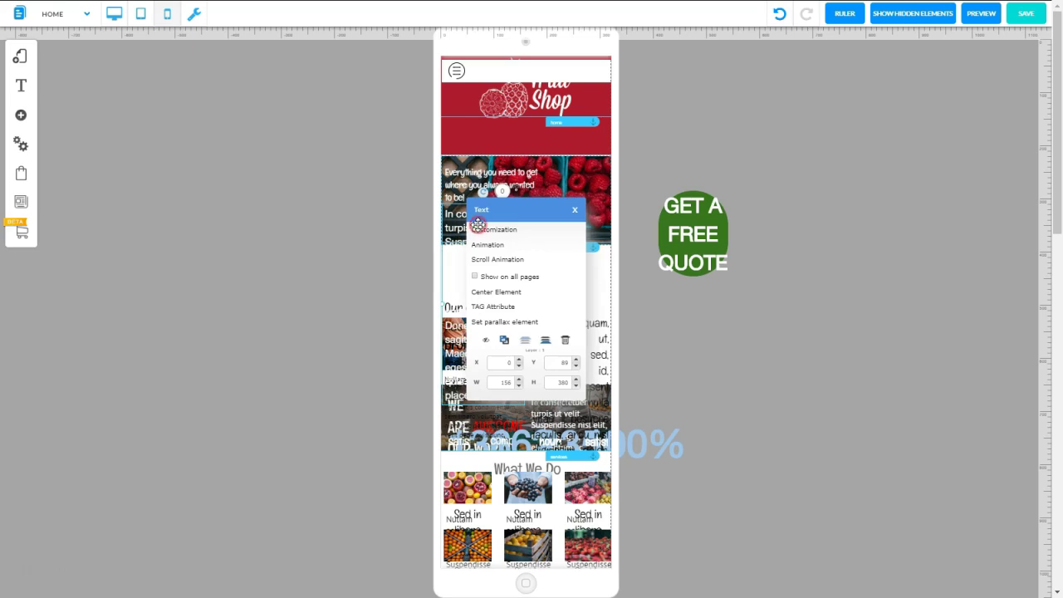
click(485, 230)
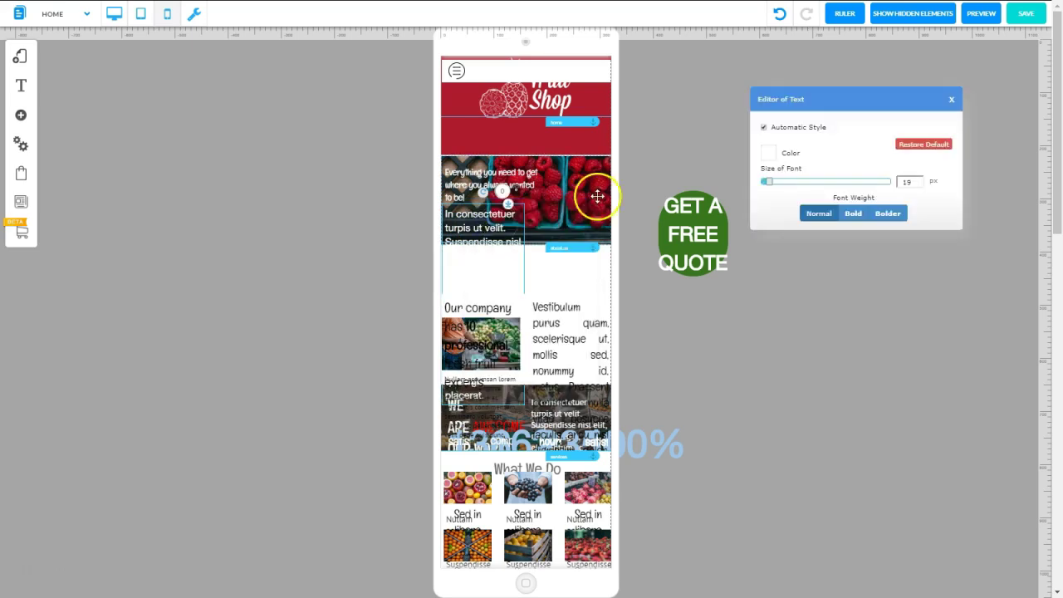
click(765, 181)
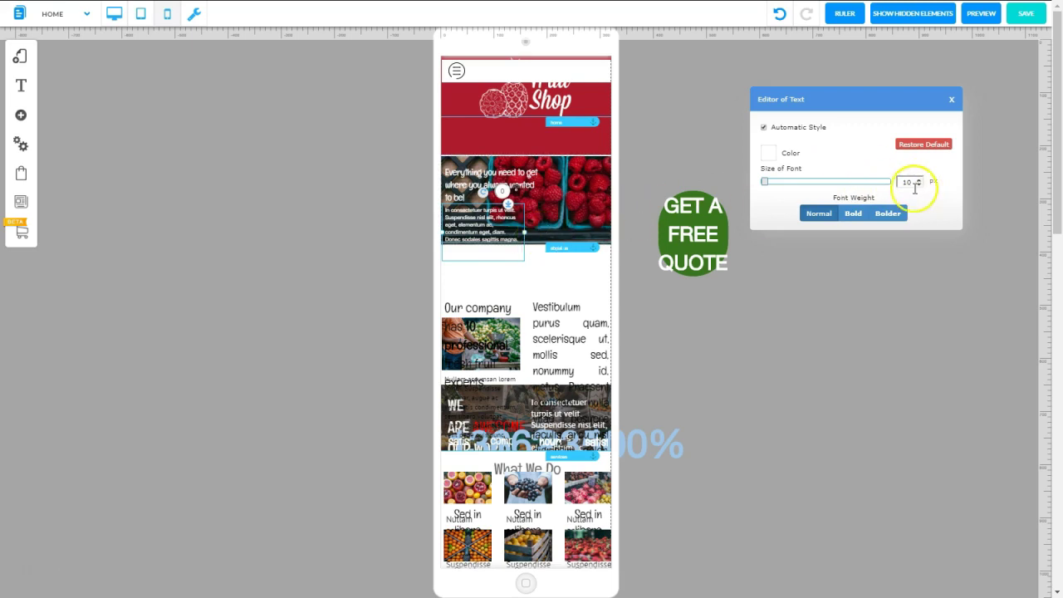
Step: Stretch the quote button into a wide single-line shape and set its mobile font size to 20
click(673, 242)
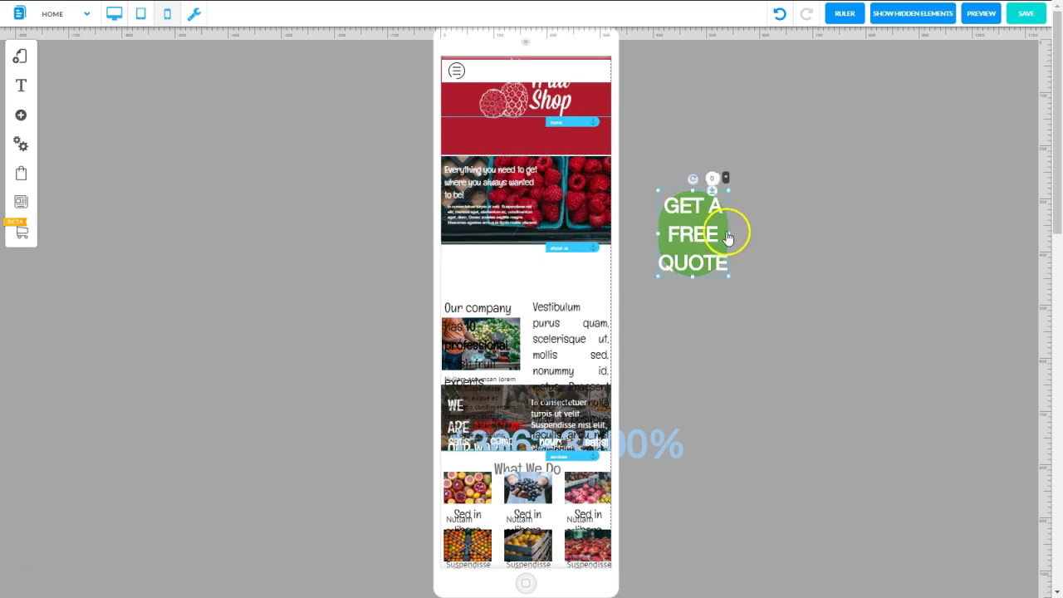
drag(729, 239, 862, 221)
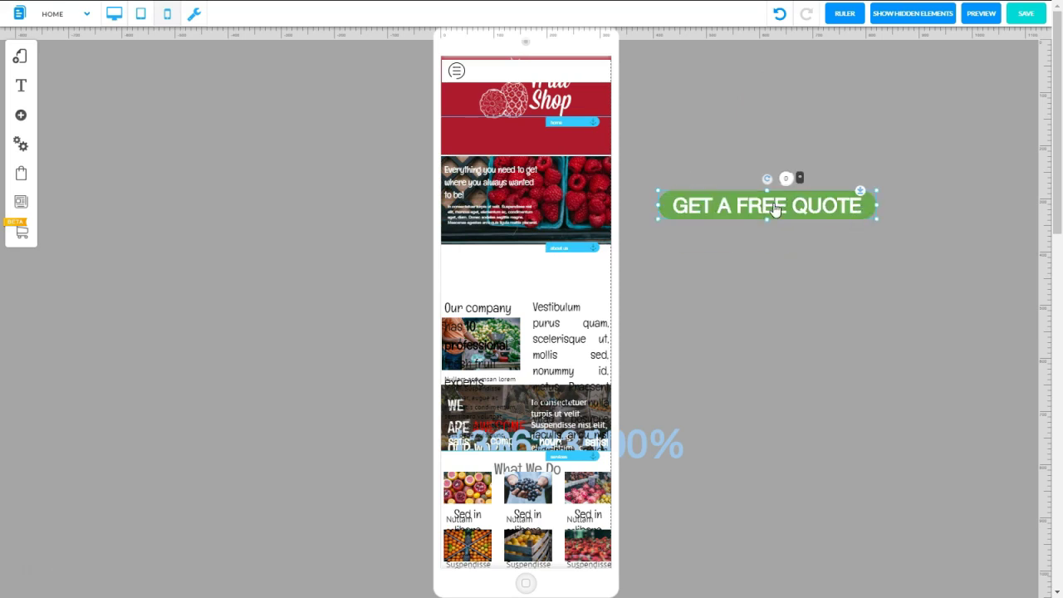
click(775, 209)
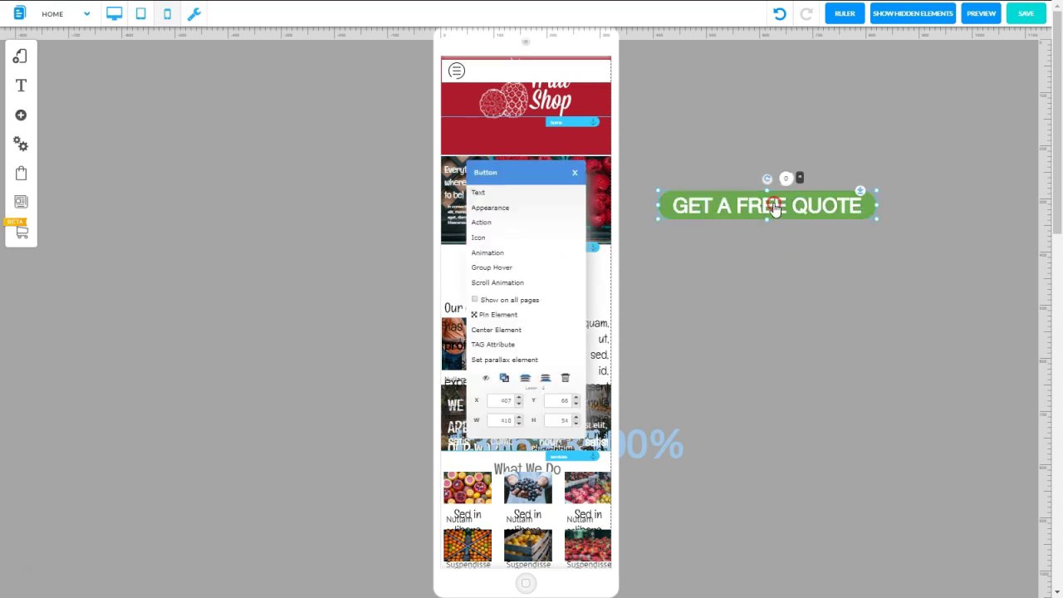
click(498, 209)
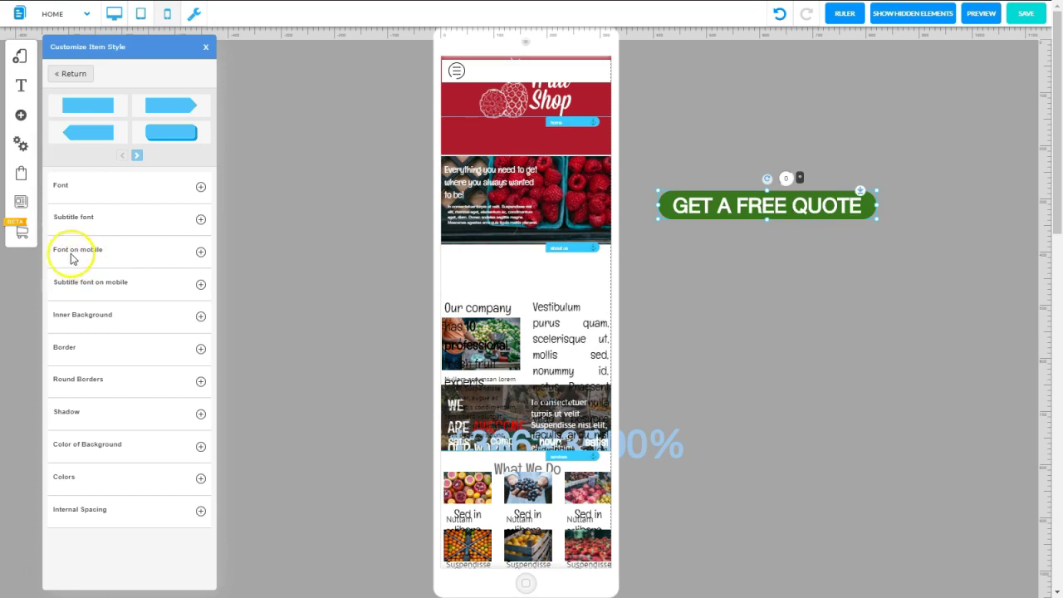
click(201, 255)
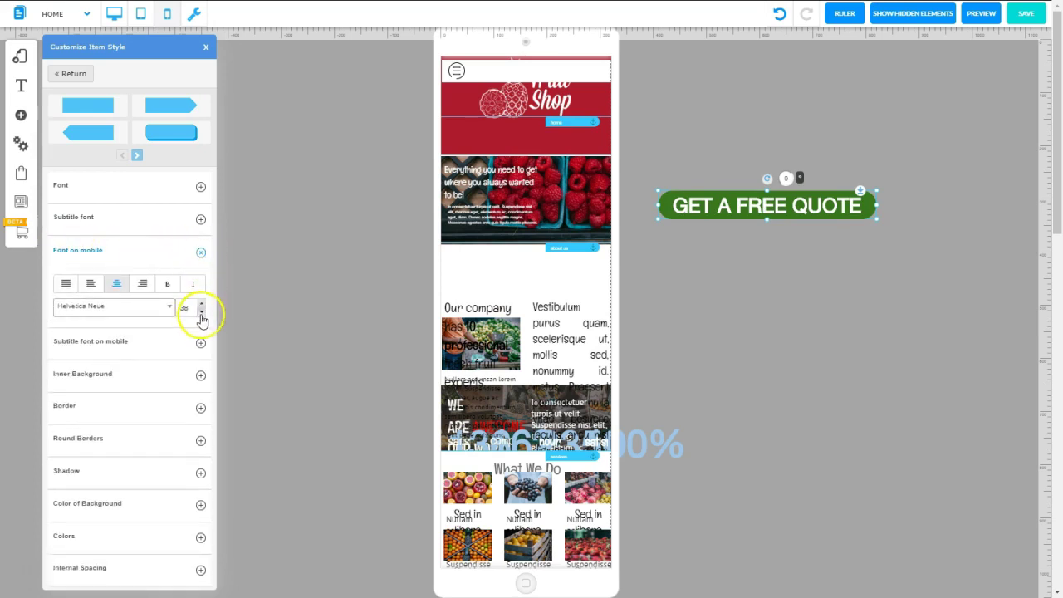
click(201, 313)
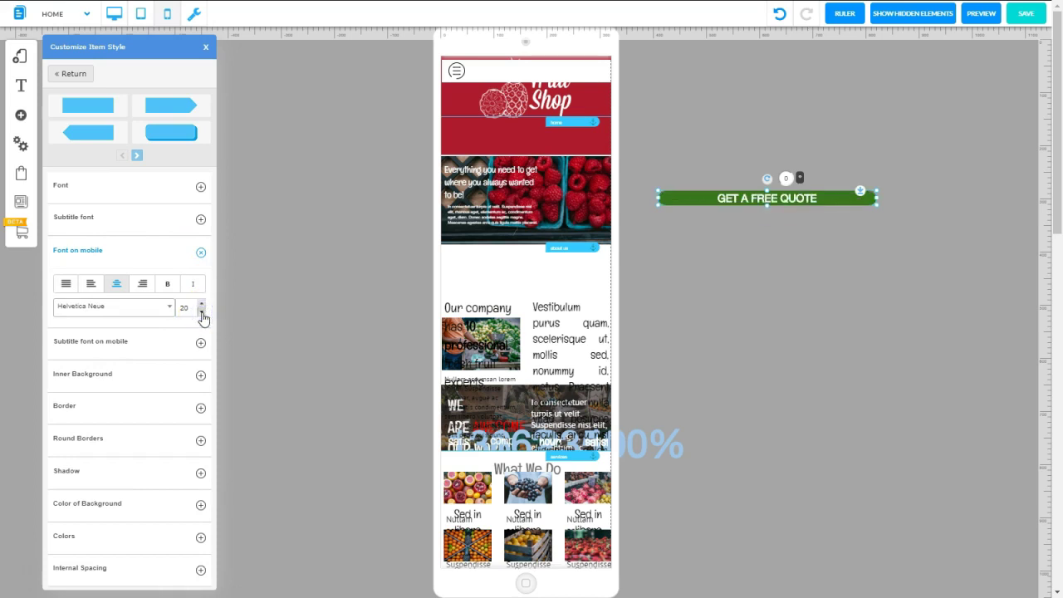
Step: Place the narrowed quote button at the banner's lower edge and widen the headline's text box to fit two lines
drag(659, 198, 525, 235)
click(545, 189)
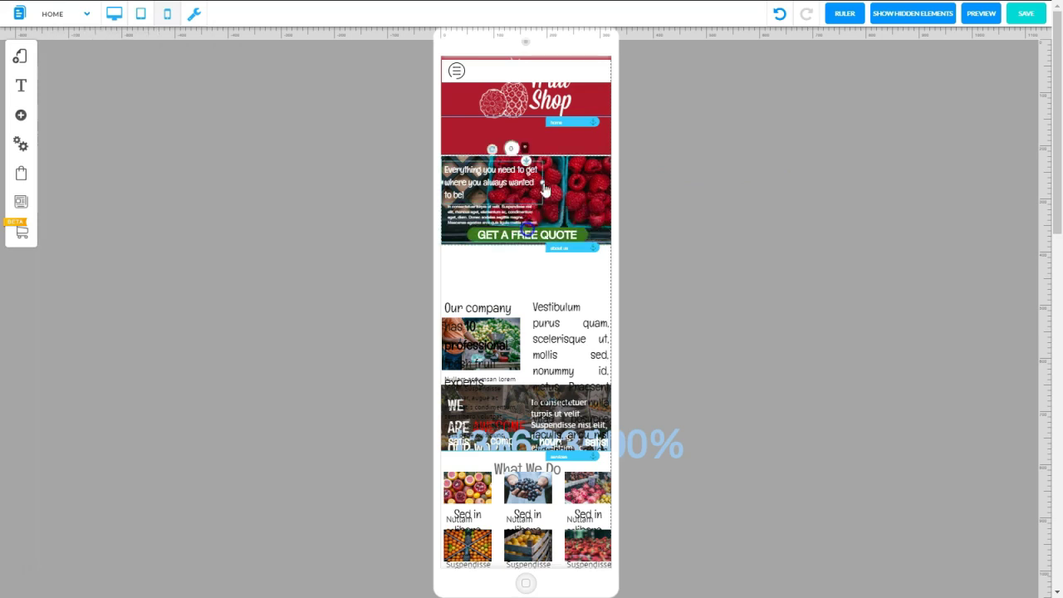
drag(546, 188, 562, 181)
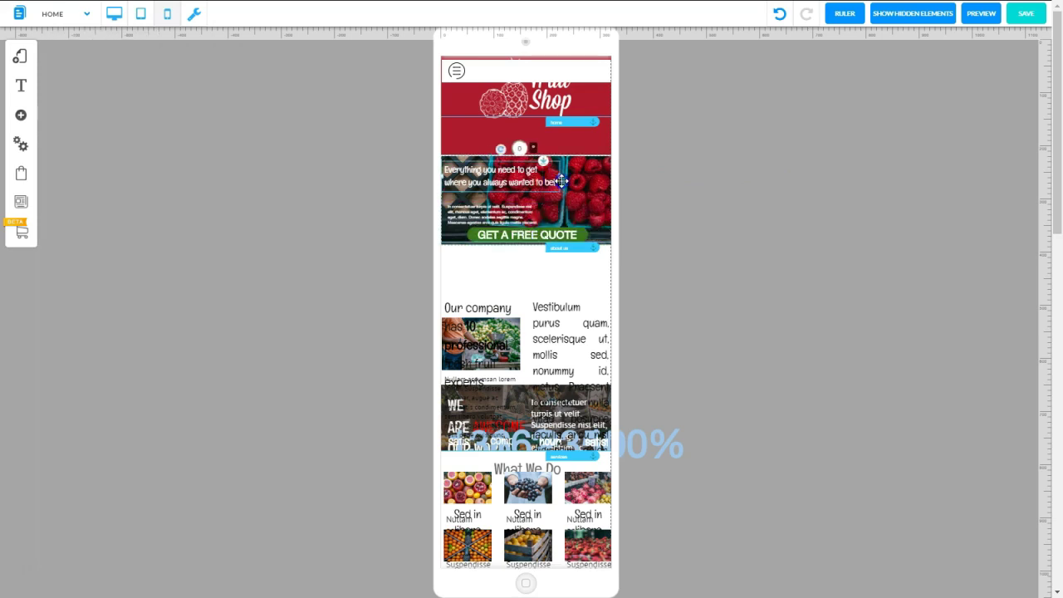
click(532, 235)
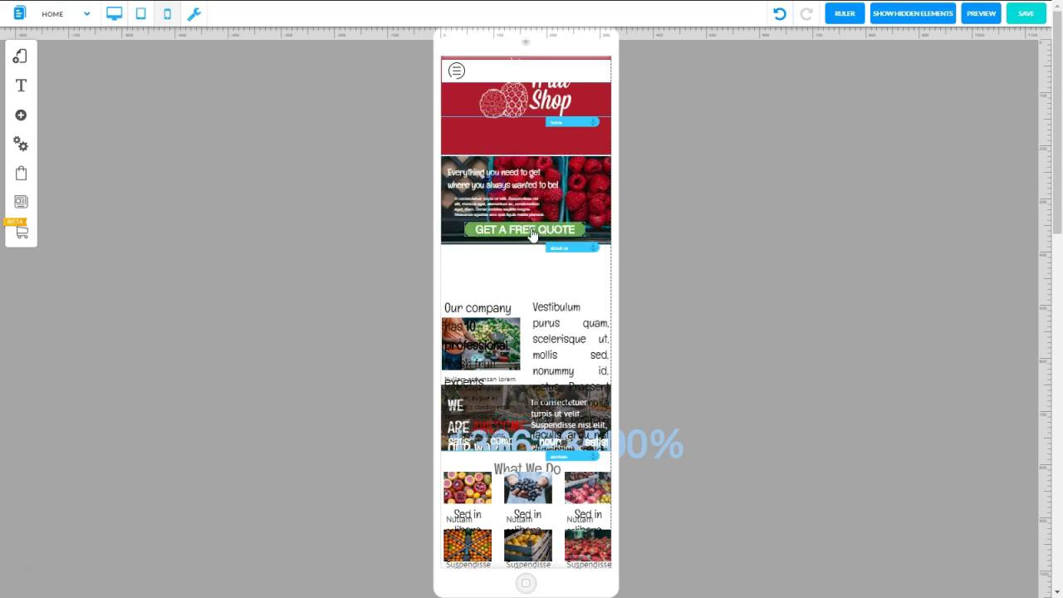
click(690, 173)
Step: Move the "about us" anchor down to the company section and compare the banner with the desktop and tablet layouts
drag(583, 247, 581, 309)
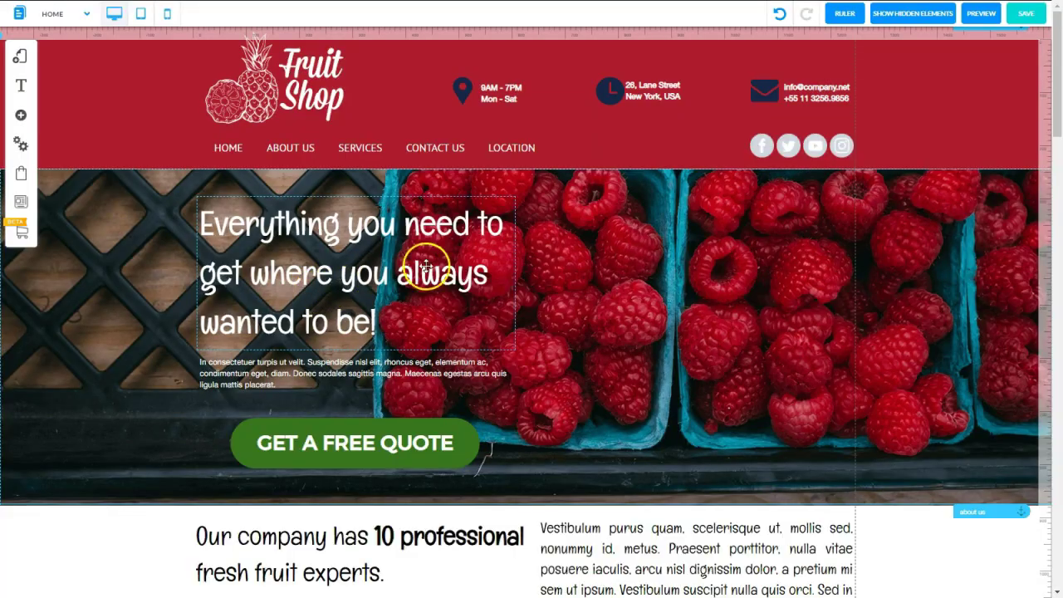
click(142, 13)
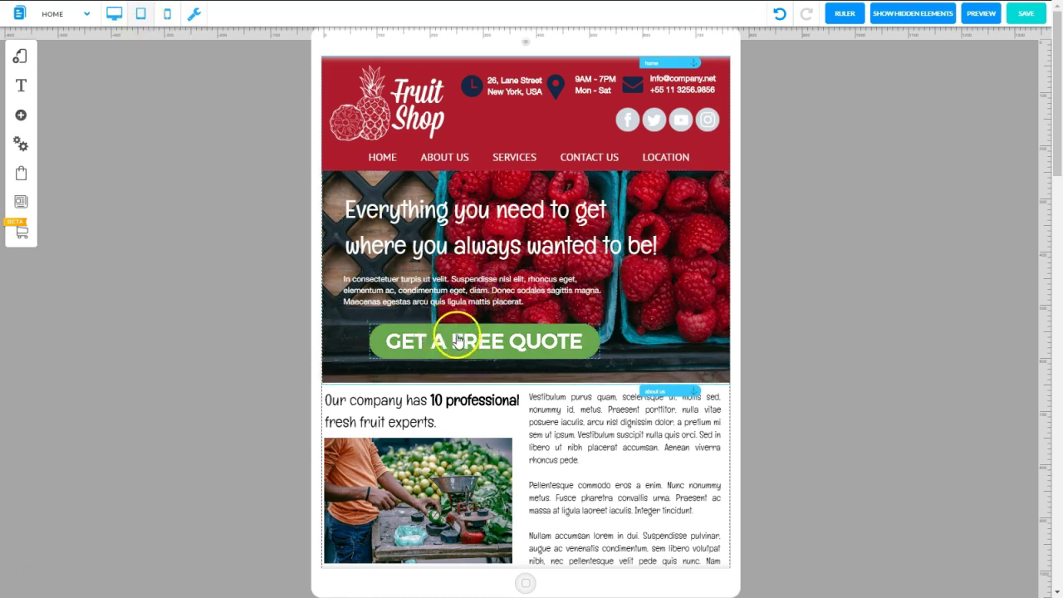
click(167, 17)
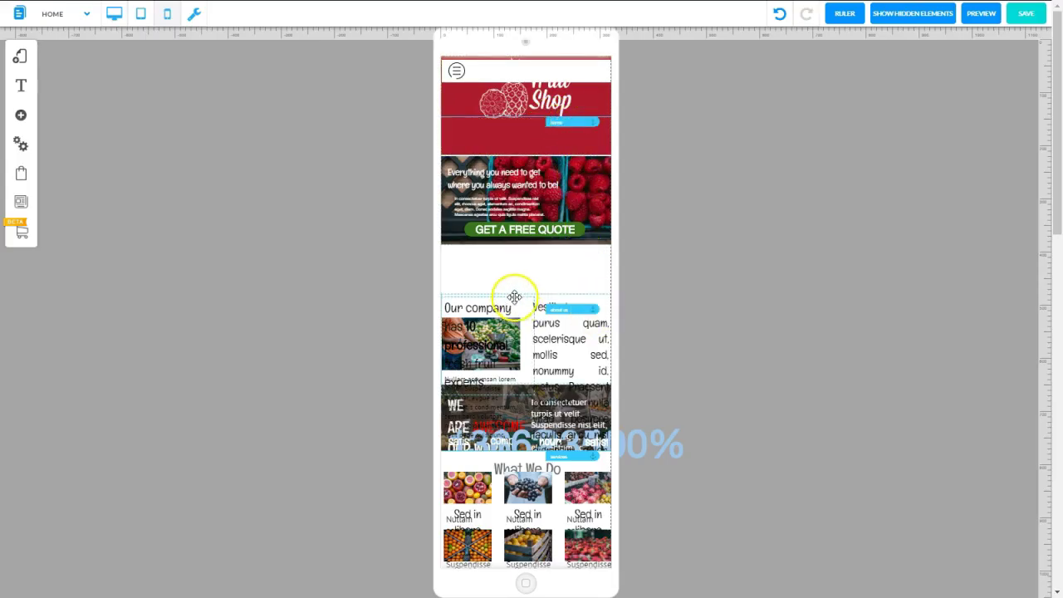
Step: Move the company section up against the raspberry banner and shift the sections beneath it down to clear space
click(593, 293)
drag(593, 292, 508, 339)
click(594, 243)
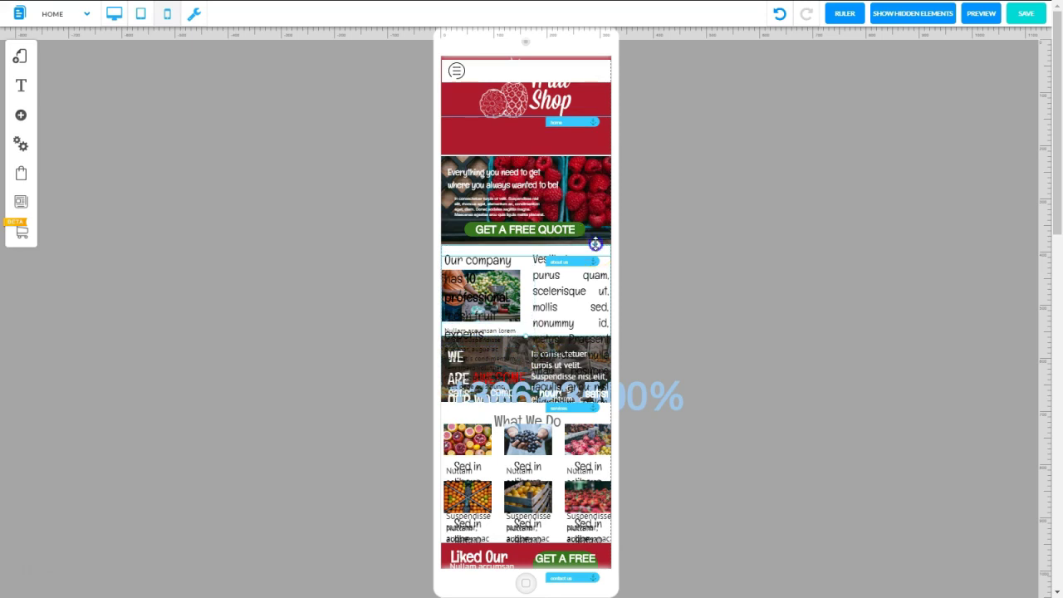
drag(595, 243, 540, 246)
click(714, 245)
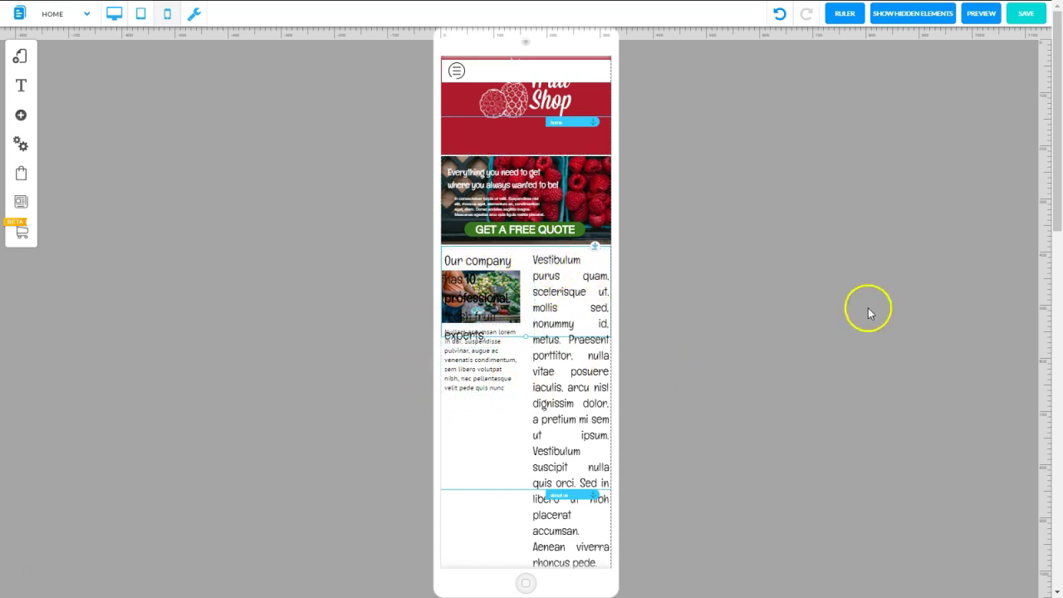
Step: Set the font size of the long Vestibulum paragraph in the company section to 8 px
scroll(576, 241, down, 1)
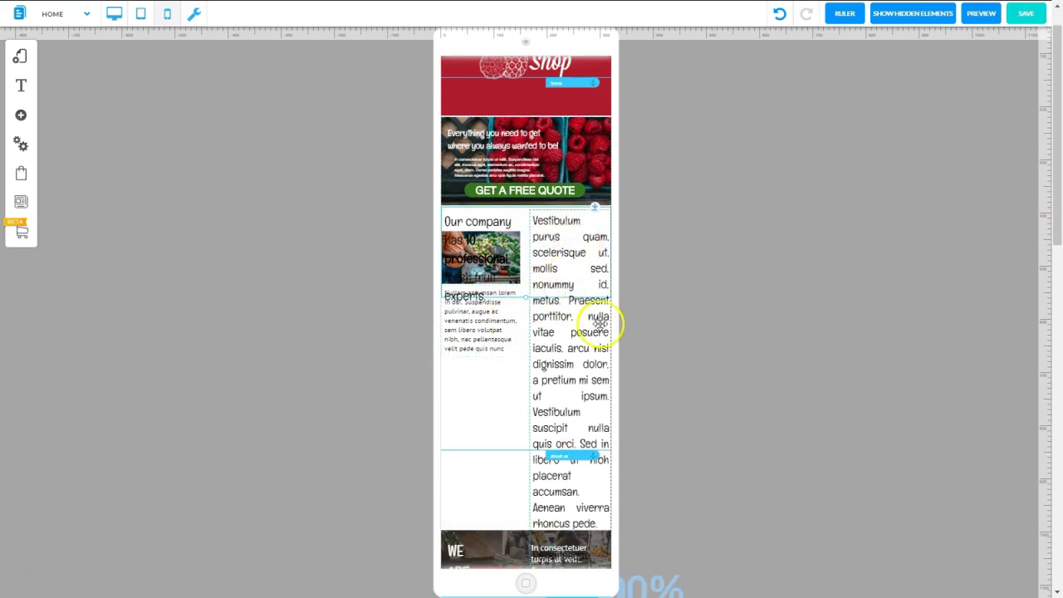
click(584, 279)
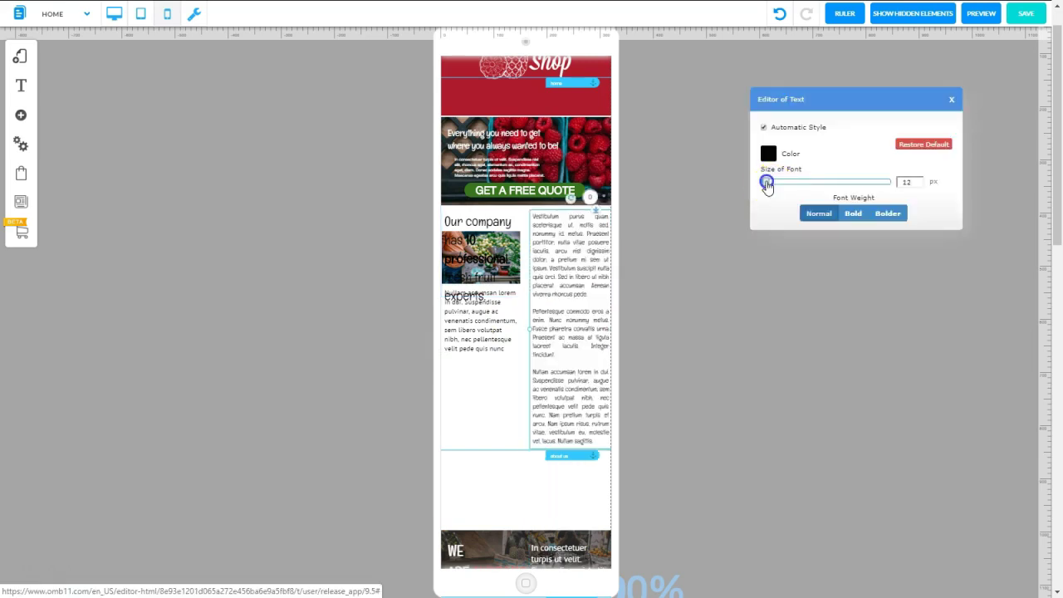
drag(765, 186, 764, 185)
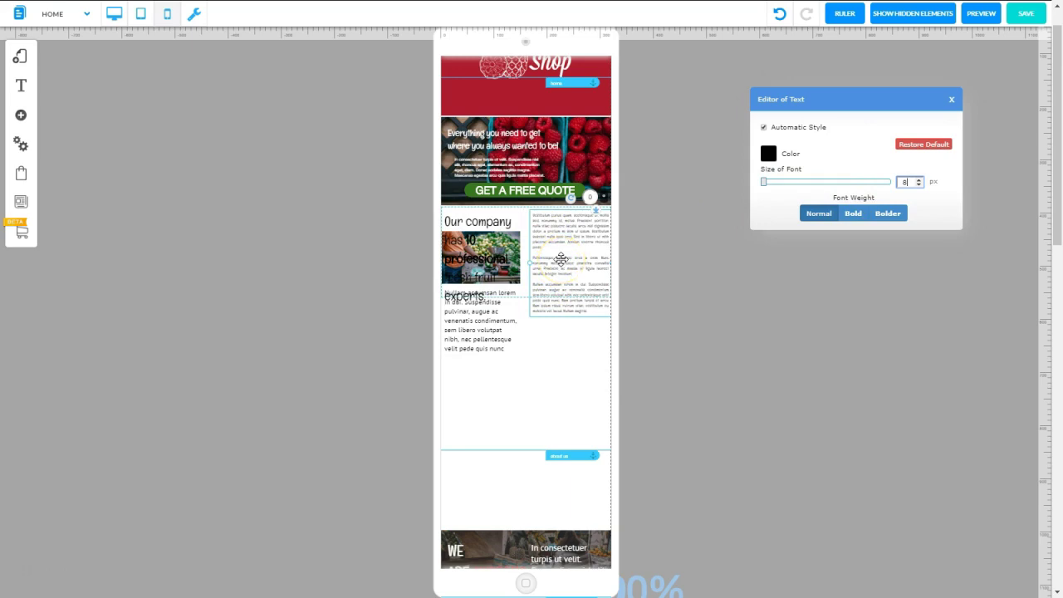
Step: Set the font size of the "Our company has 10 professional" heading to 14 px
click(475, 233)
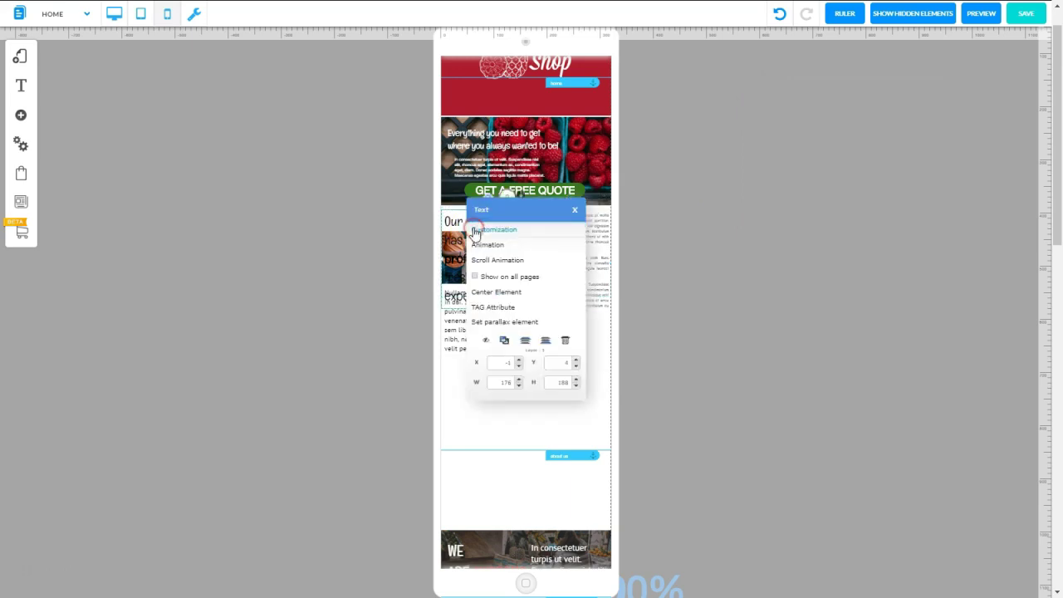
click(475, 233)
click(772, 185)
drag(772, 186, 768, 187)
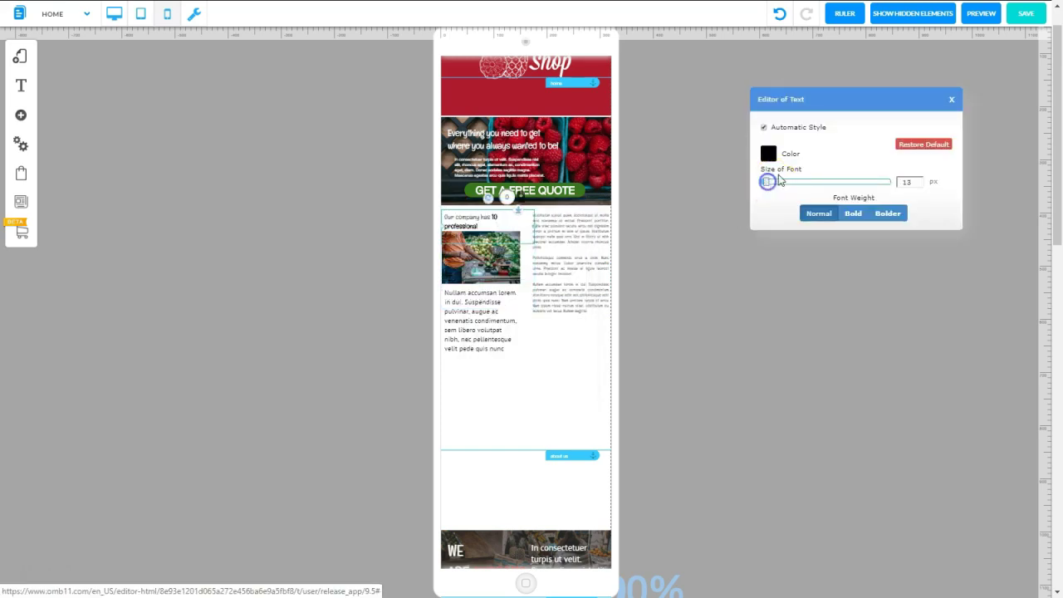
click(920, 182)
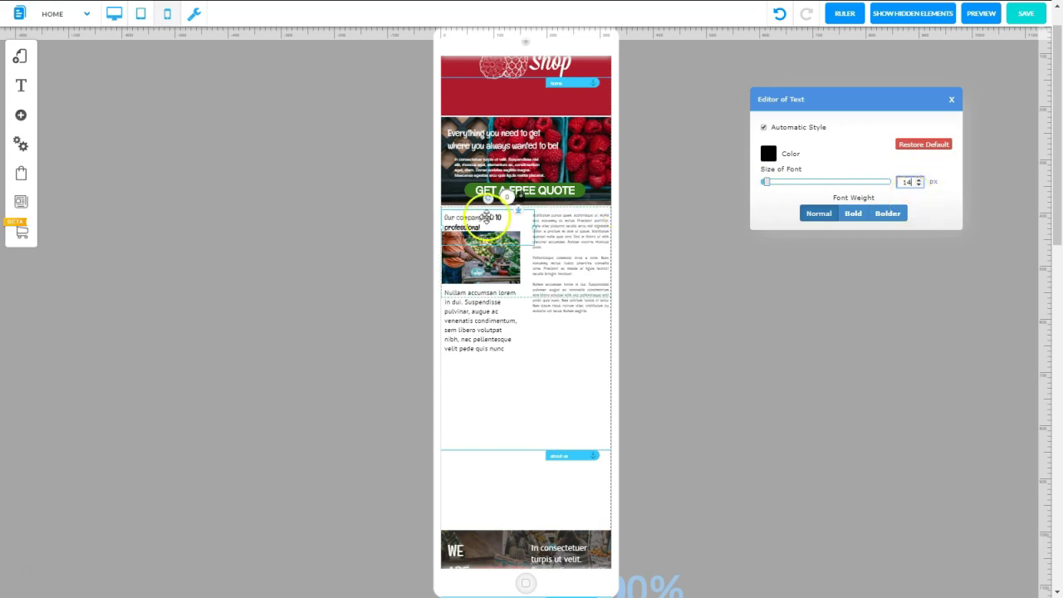
Step: Reduce the font size of the paragraph beneath the fruit vendor photo and close the text editor
click(476, 320)
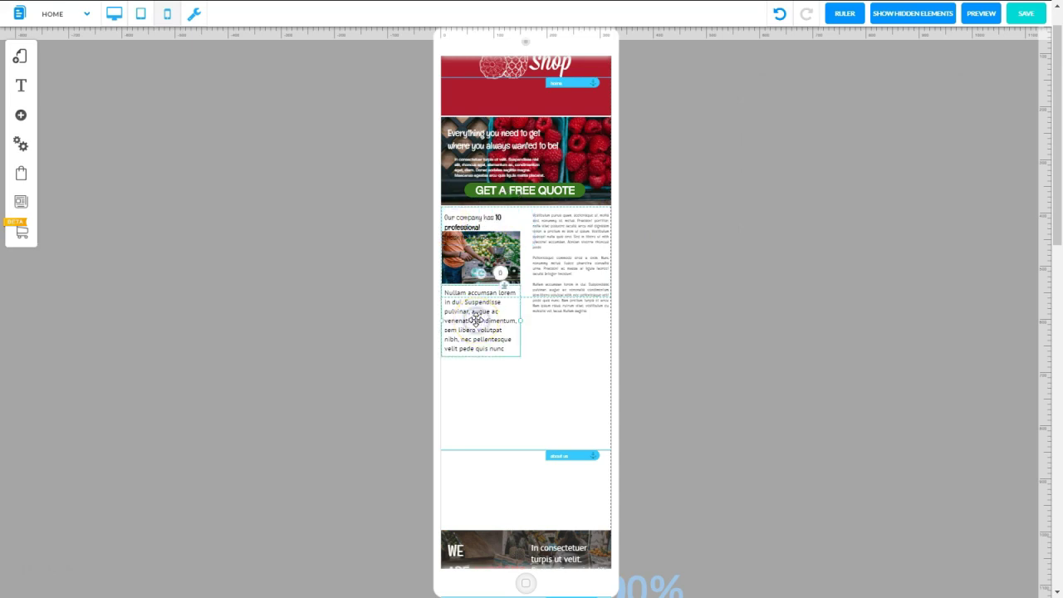
click(475, 320)
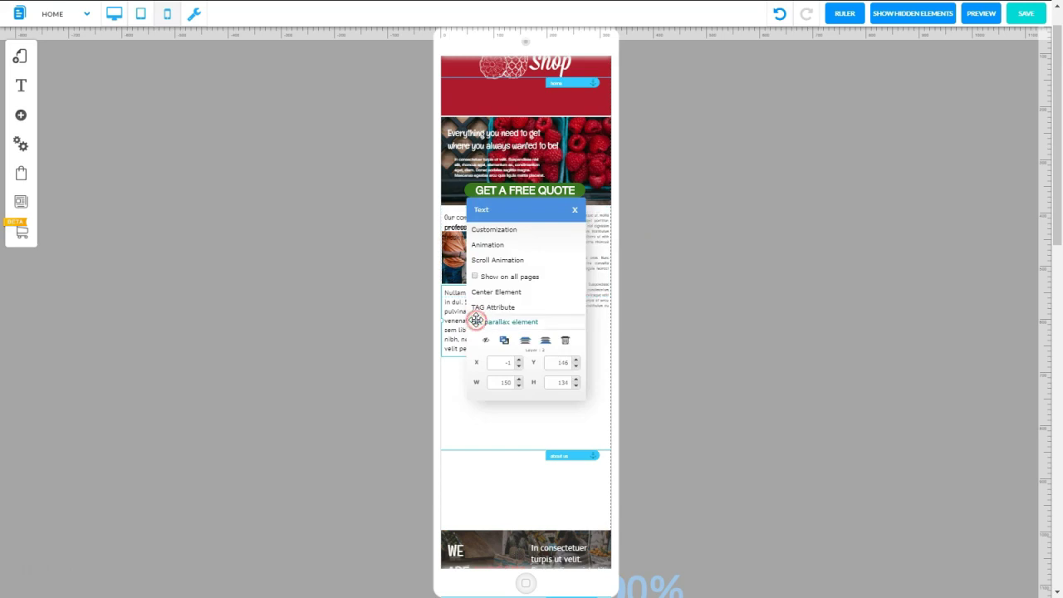
click(491, 230)
click(951, 99)
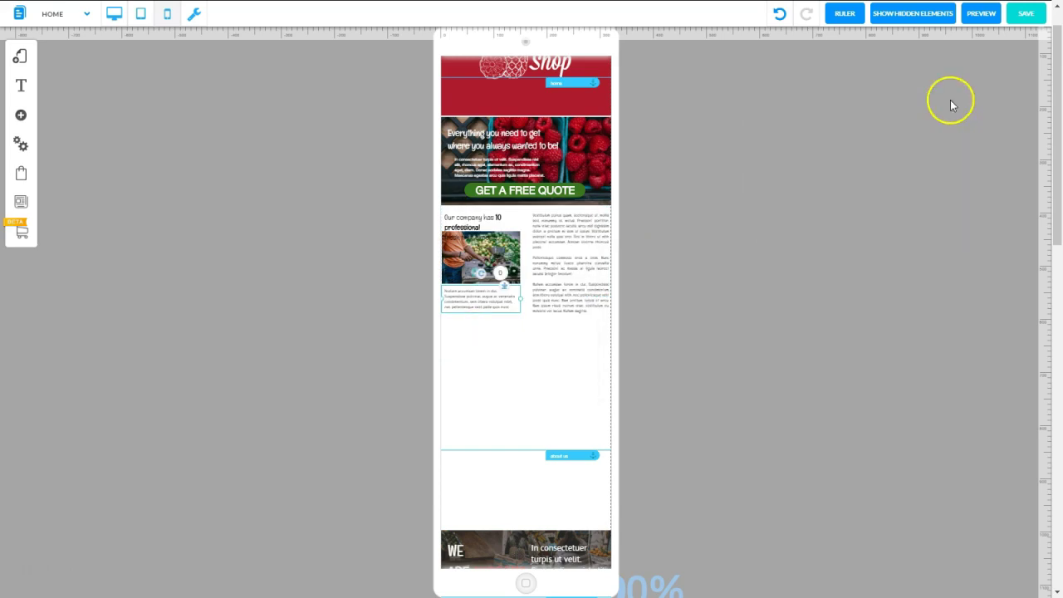
Step: Adjust the "Our company has 10 professional" heading above the vendor photo and extend the company section's lower edge slightly below its paragraphs
click(472, 222)
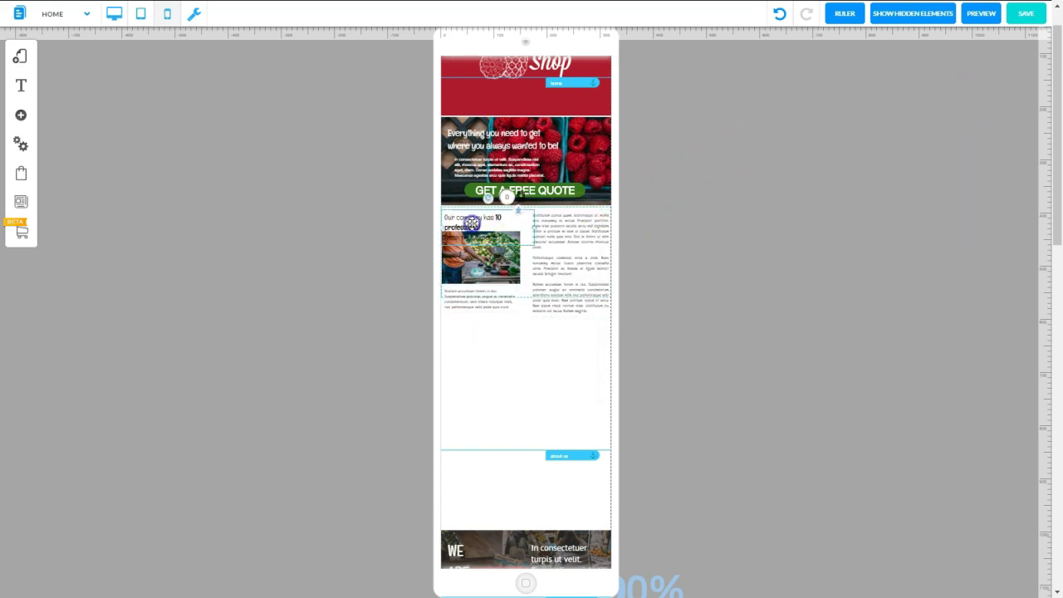
drag(462, 221, 524, 294)
click(521, 318)
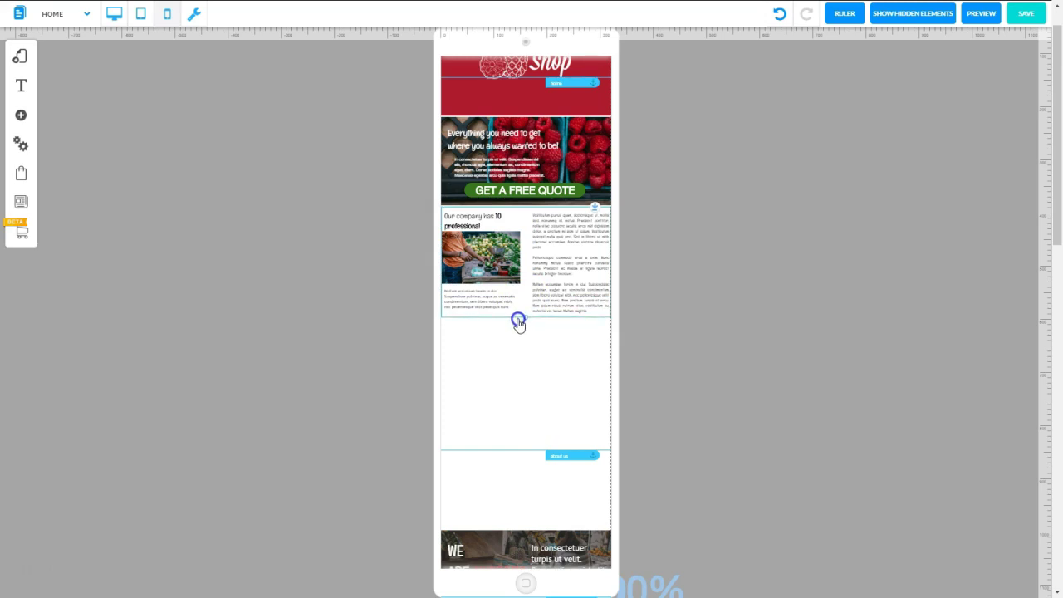
drag(517, 319, 518, 322)
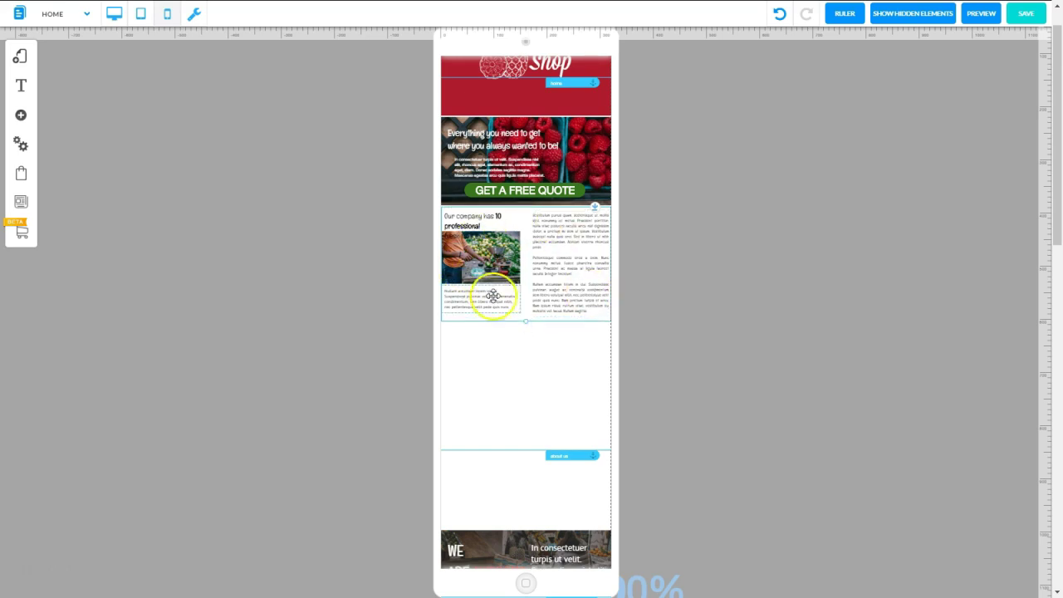
drag(448, 230, 732, 206)
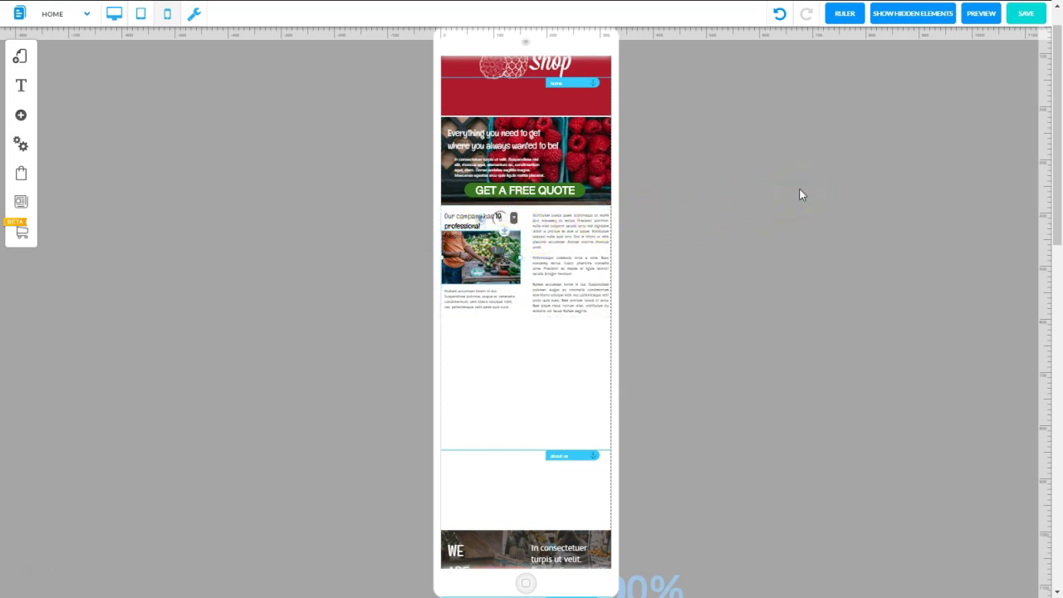
Step: Widen the long paragraph in the company section and shrink the fruit vendor photo, placing it just above its caption paragraph
click(553, 251)
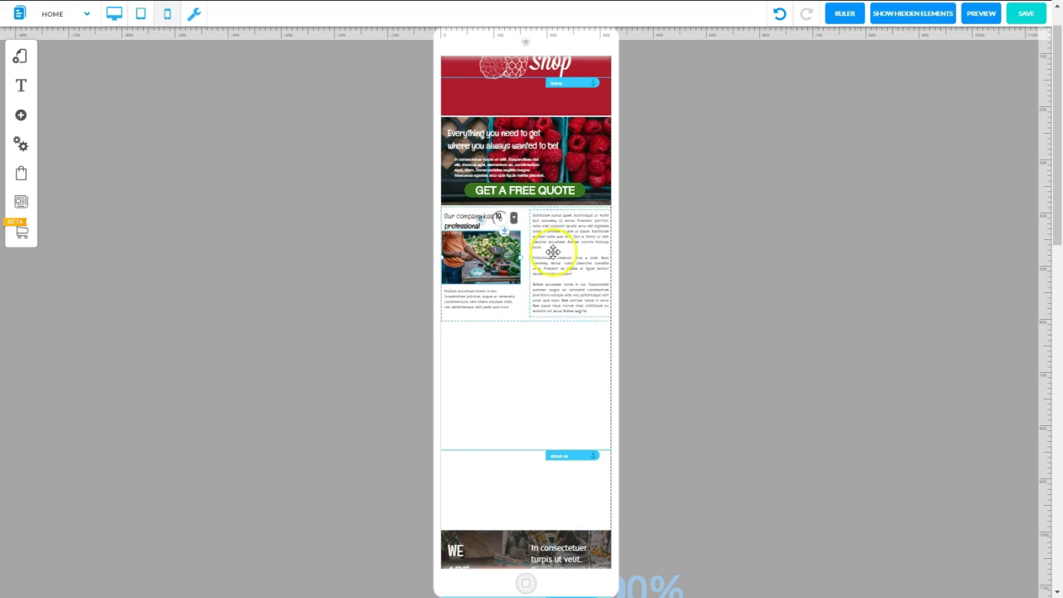
drag(557, 253, 611, 265)
click(512, 319)
click(486, 303)
click(475, 255)
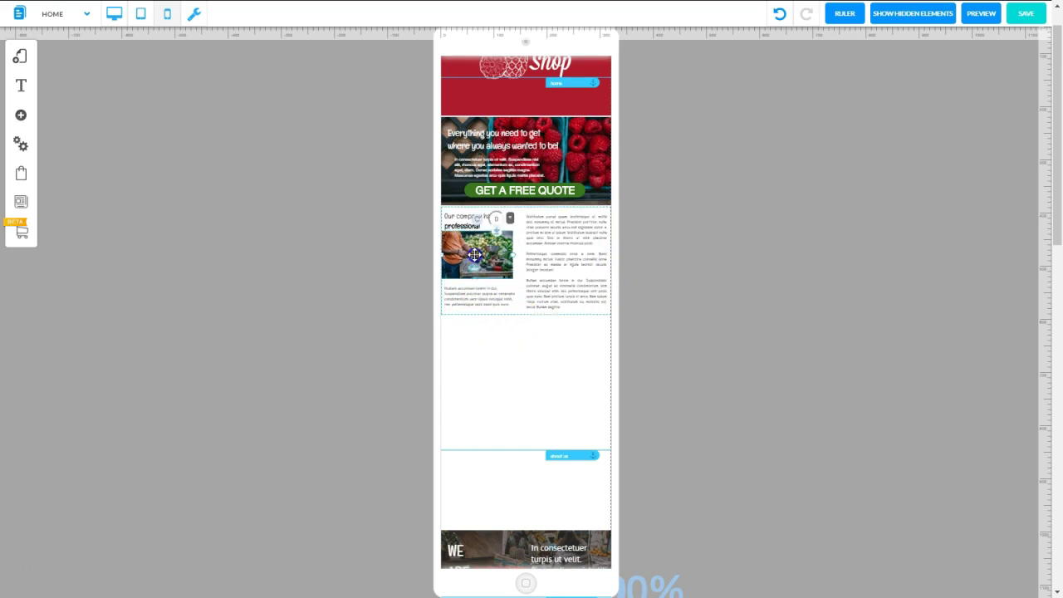
drag(475, 255, 477, 260)
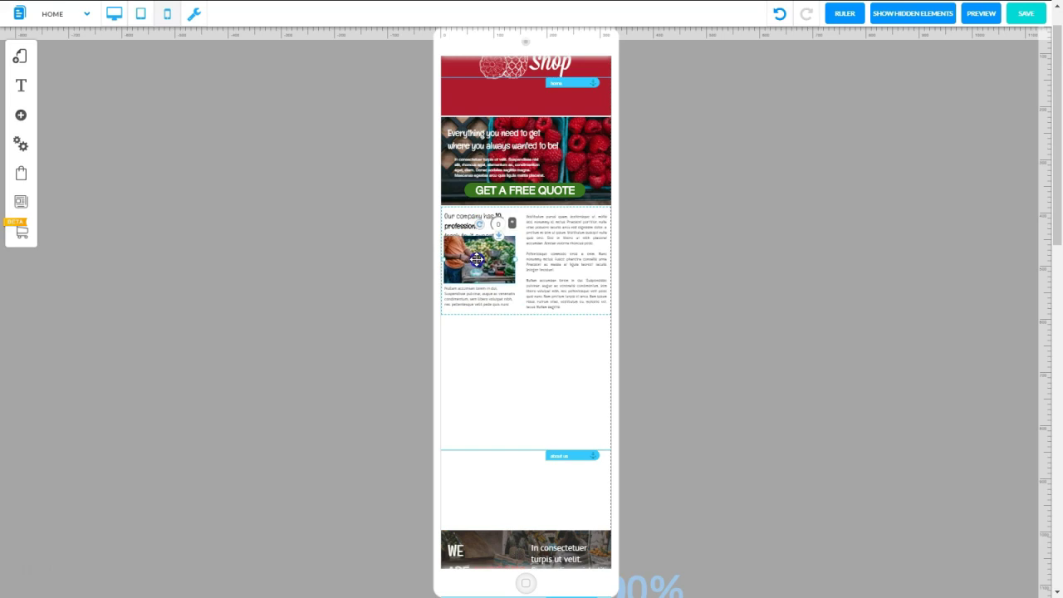
Step: Widen the "Our company has 10 professional fresh fruit experts" heading and set its font size to 11 px
right_click(475, 223)
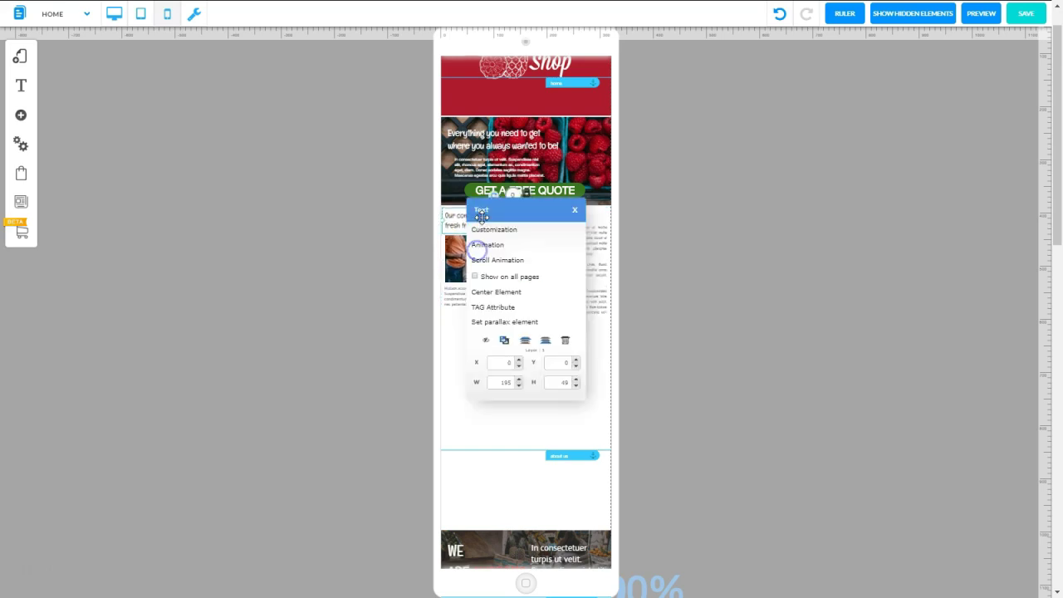
click(494, 231)
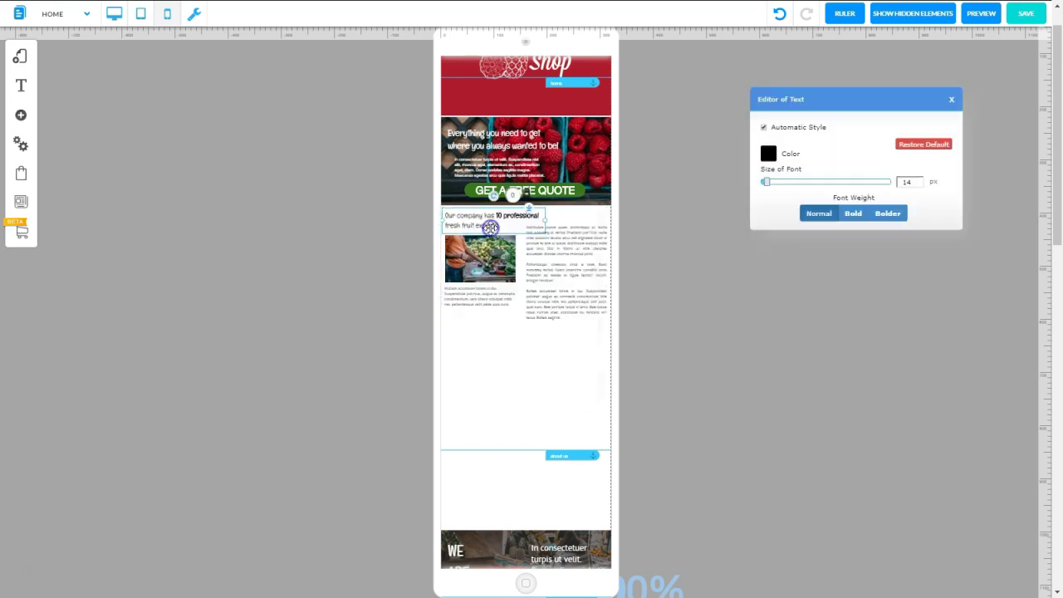
click(919, 185)
click(918, 184)
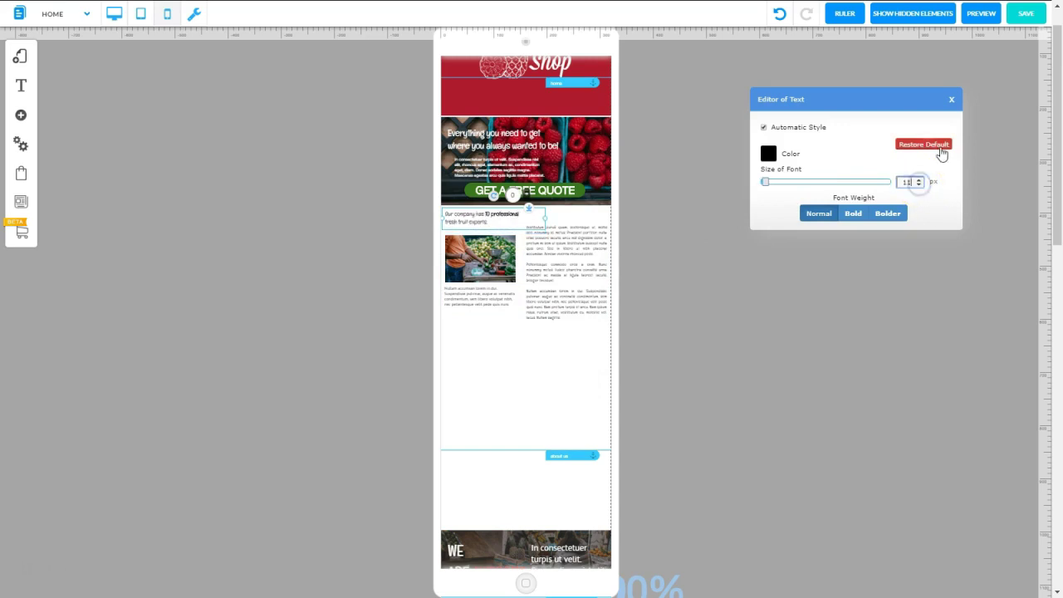
click(952, 101)
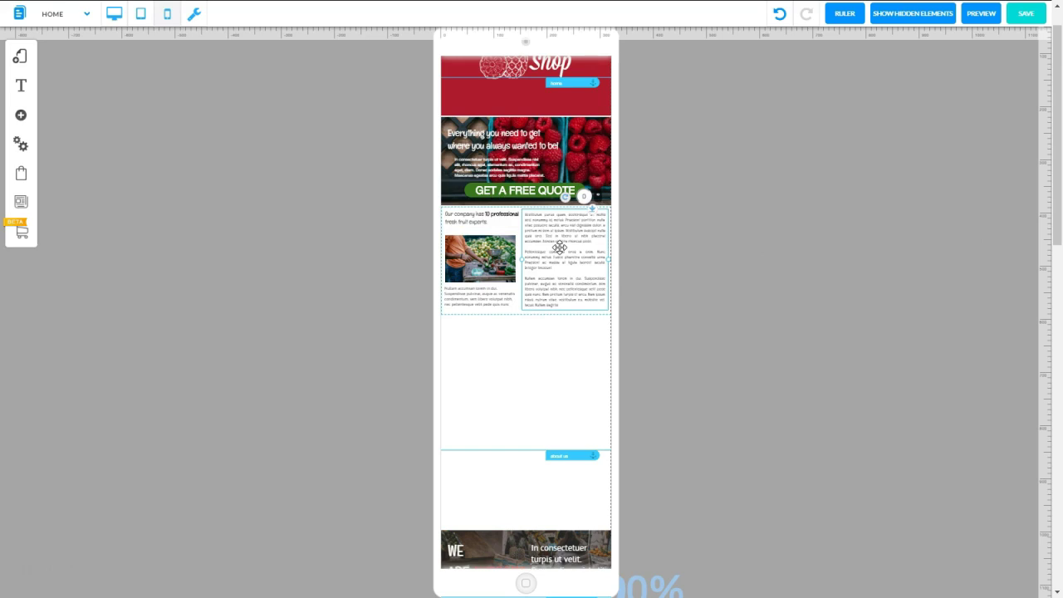
Step: Align the vendor photo and paragraphs under the heading and shorten the company section to fit its contents
click(526, 322)
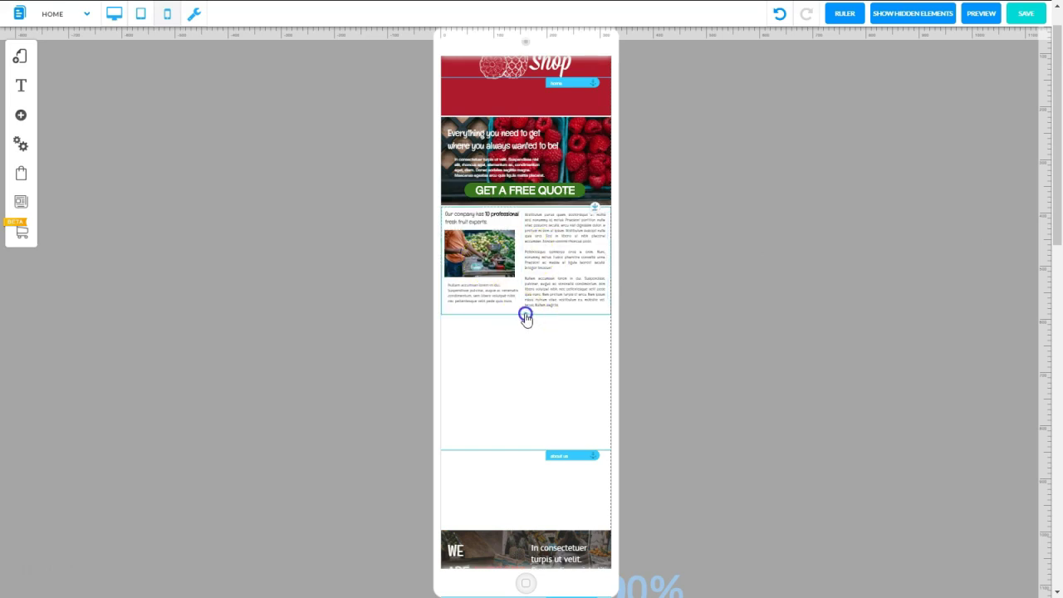
click(522, 316)
drag(498, 269, 526, 269)
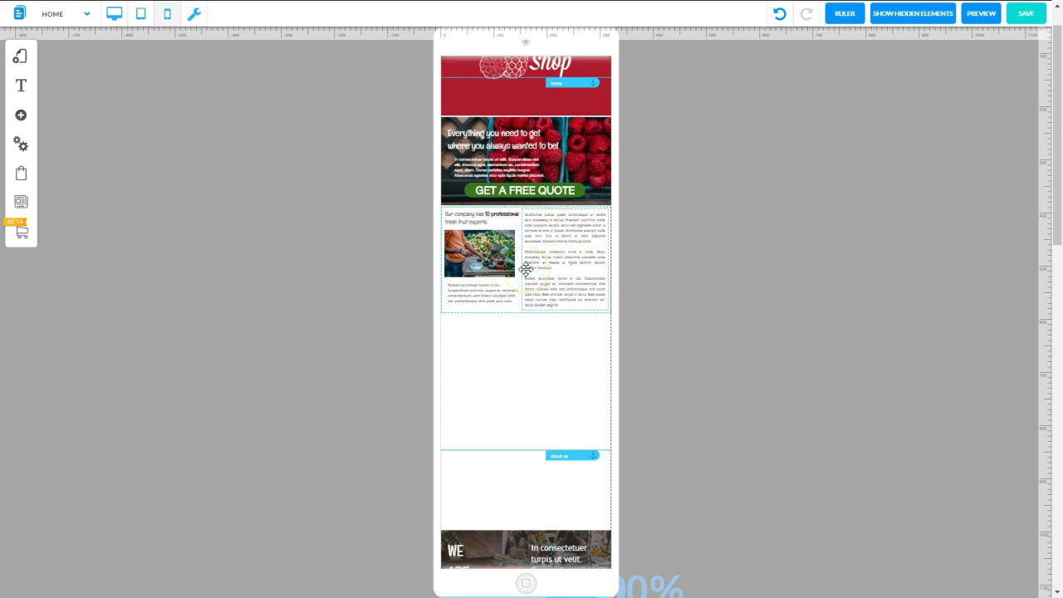
click(852, 247)
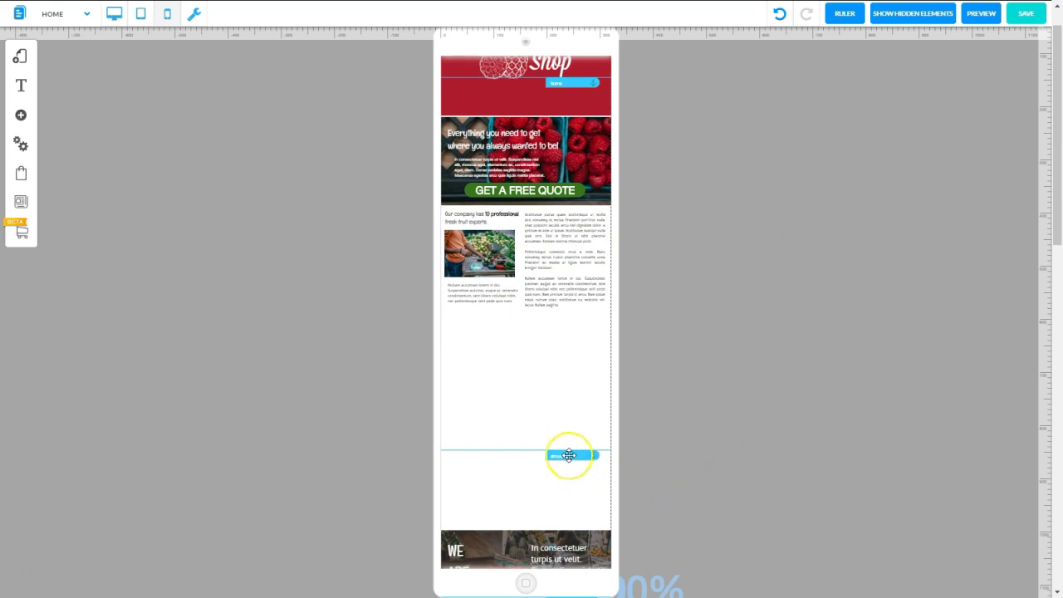
Step: Move the about us anchor to the top of the company section and the "We are awesome" banner up beneath that section
drag(568, 455, 587, 215)
drag(1058, 242, 1058, 297)
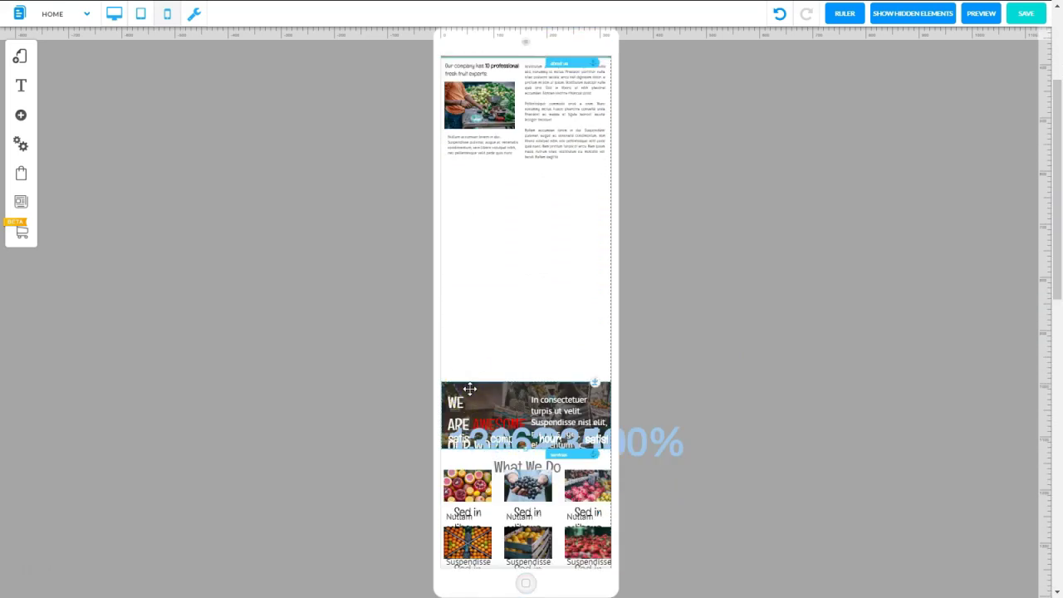
drag(475, 384, 470, 172)
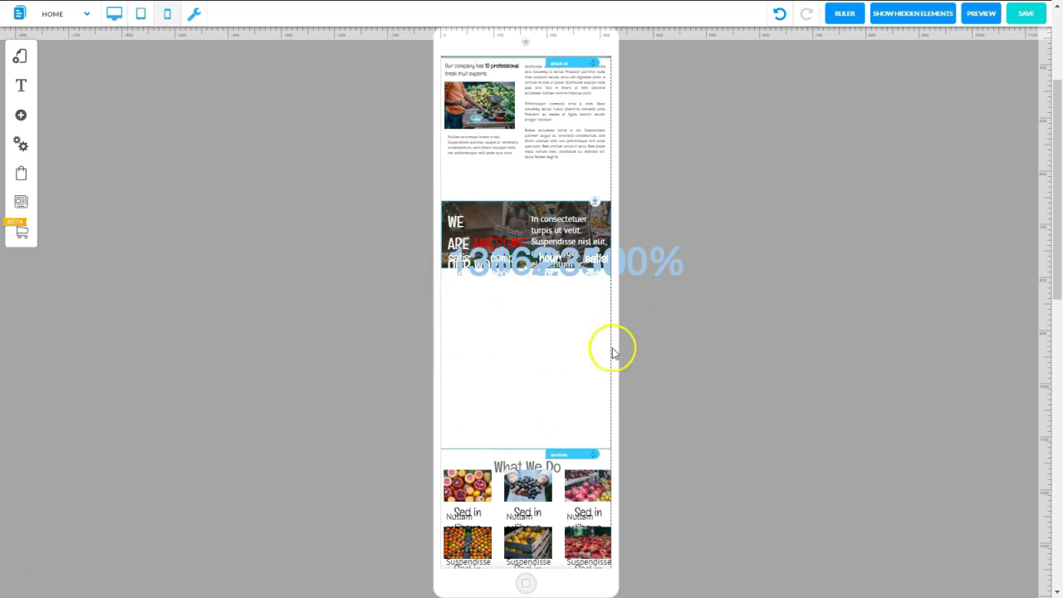
mouse_move(539, 208)
mouse_down()
mouse_move(537, 184)
mouse_move(494, 196)
mouse_move(470, 229)
mouse_move(482, 238)
mouse_move(465, 197)
mouse_move(548, 196)
mouse_up()
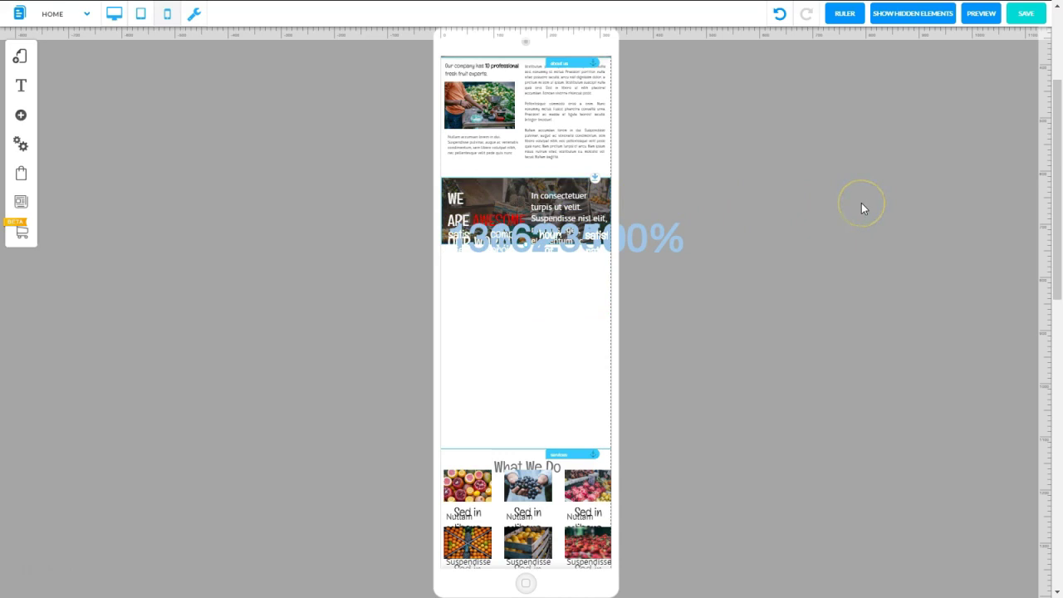
Step: Remove the "We are awesome" banner with its counters from the mobile layout and move the services anchor up beneath the company section
drag(497, 191, 874, 203)
drag(475, 238, 621, 235)
drag(620, 227, 581, 178)
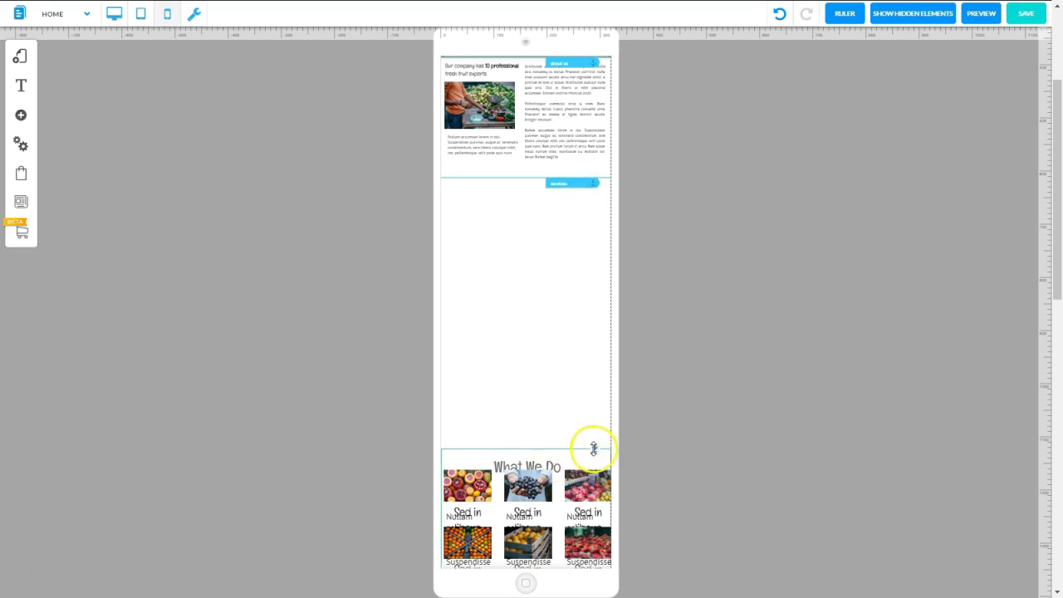
Step: Move the What We Do section up against the company section and the red "Liked Our" banner down clear of the fruit descriptions
drag(594, 449, 597, 217)
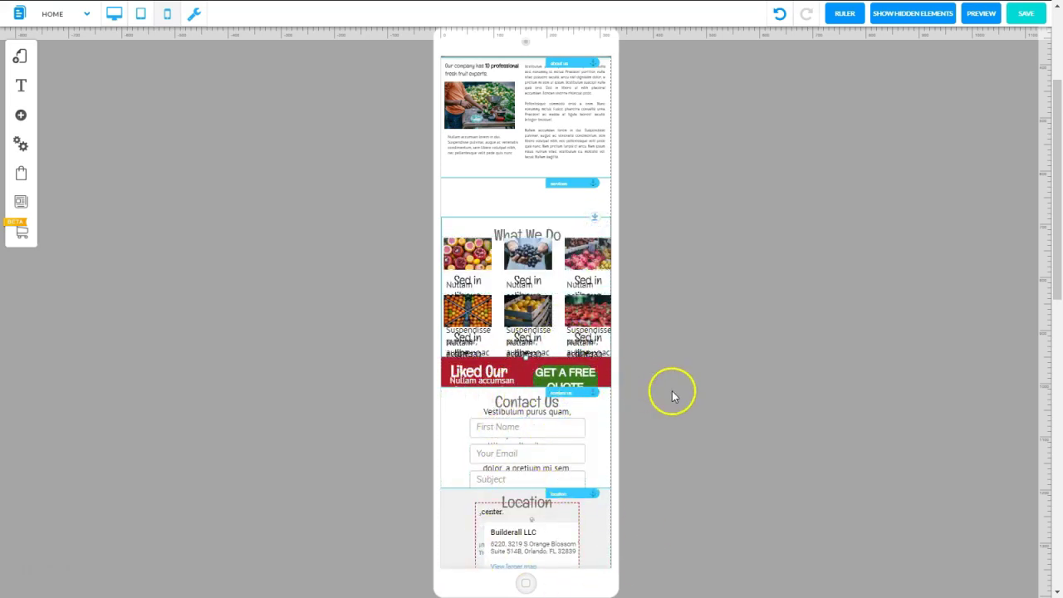
click(602, 370)
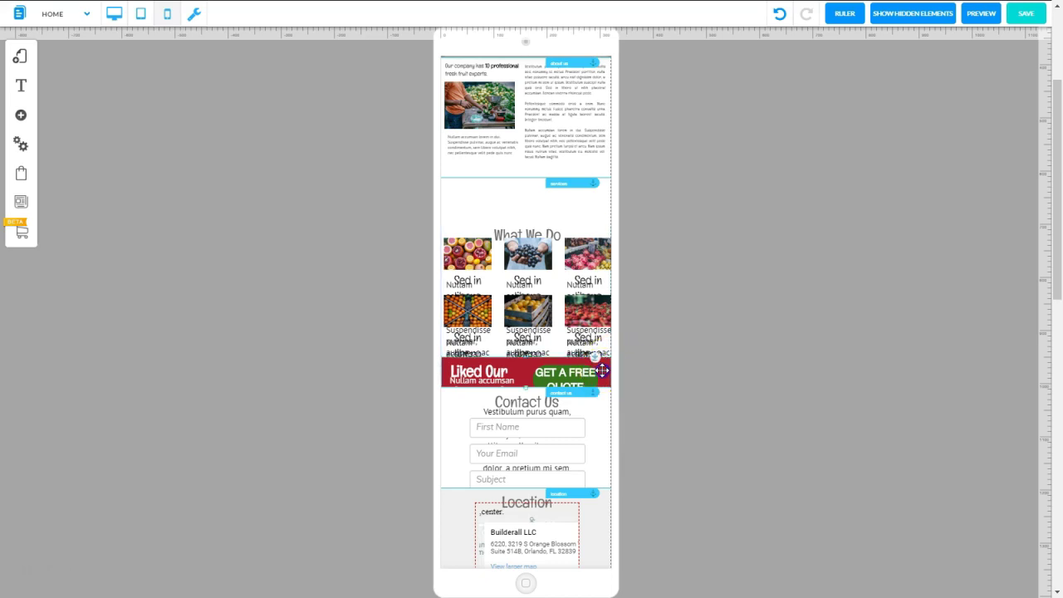
drag(596, 357, 604, 531)
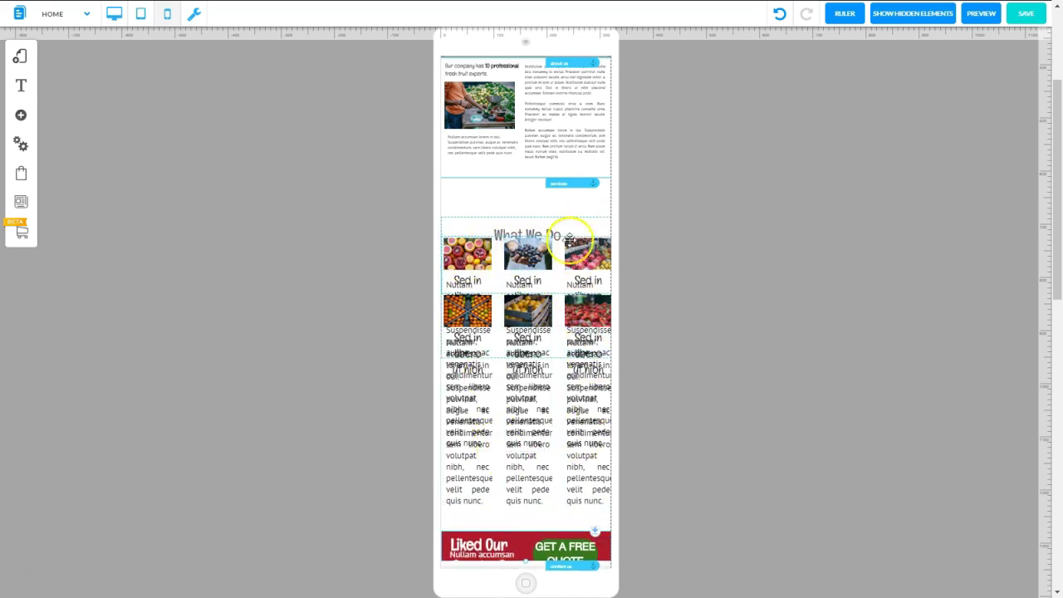
drag(595, 211, 594, 176)
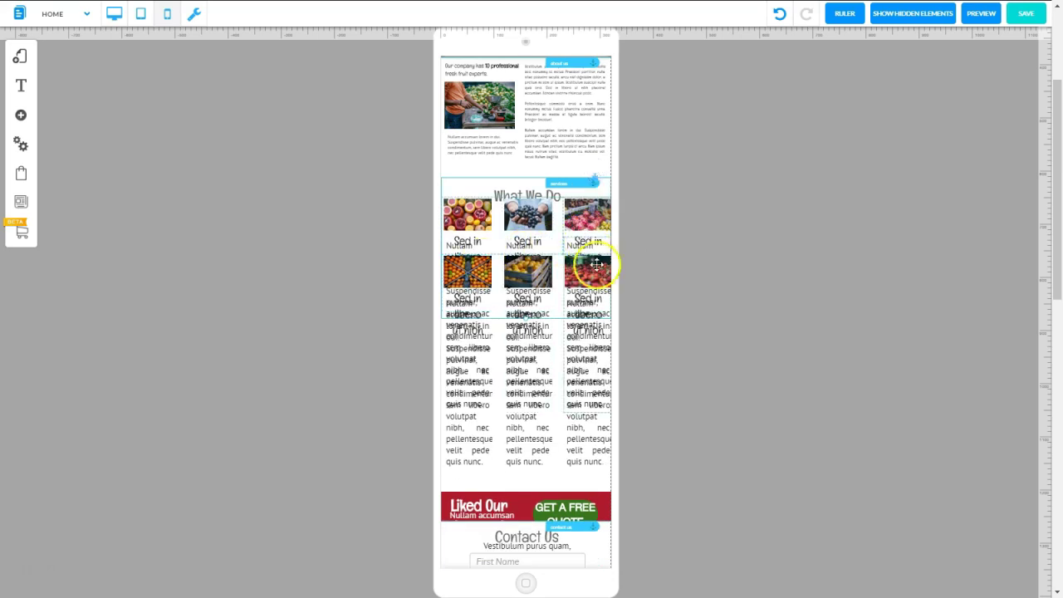
Step: Set the font size of the "What We Do" heading to 20 px
click(478, 445)
click(515, 449)
click(502, 194)
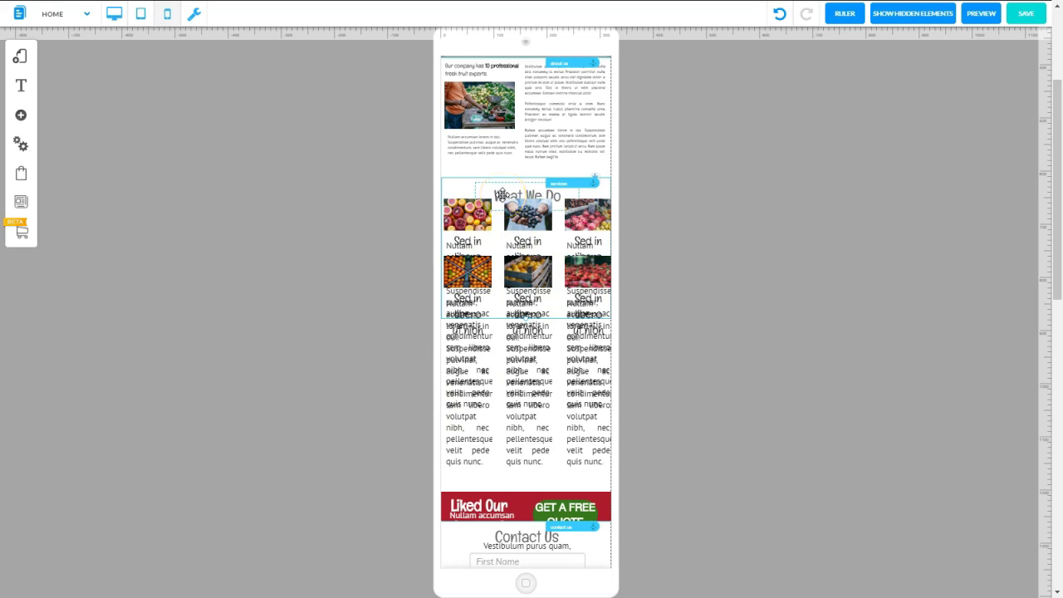
click(498, 194)
right_click(497, 193)
click(515, 227)
drag(859, 181, 741, 214)
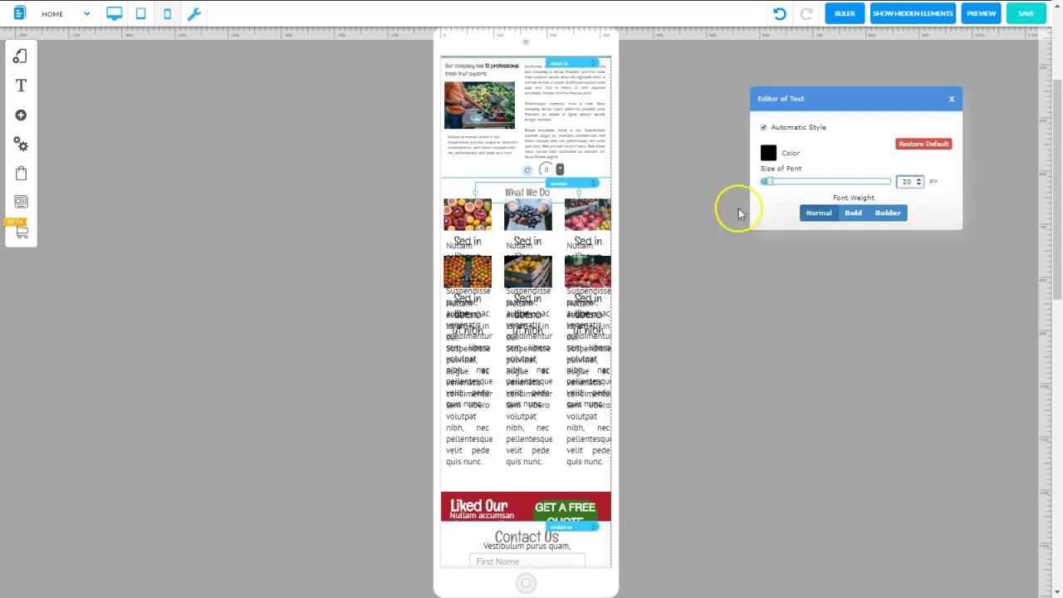
Step: Move the second row of fruit items down clear of the first row's descriptions and nudge the "What We Do" heading up
click(470, 241)
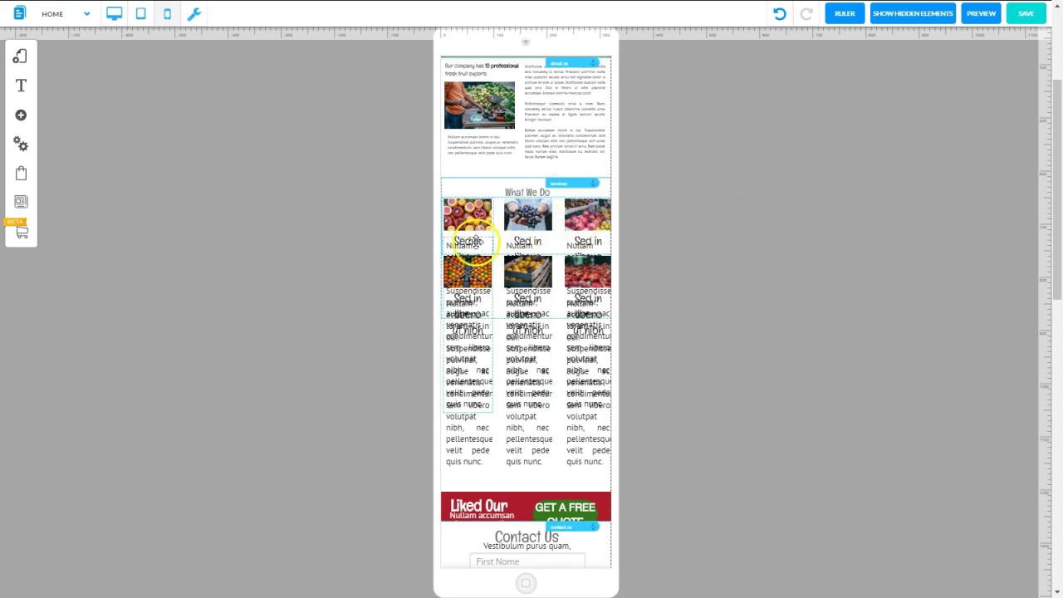
drag(477, 241, 558, 259)
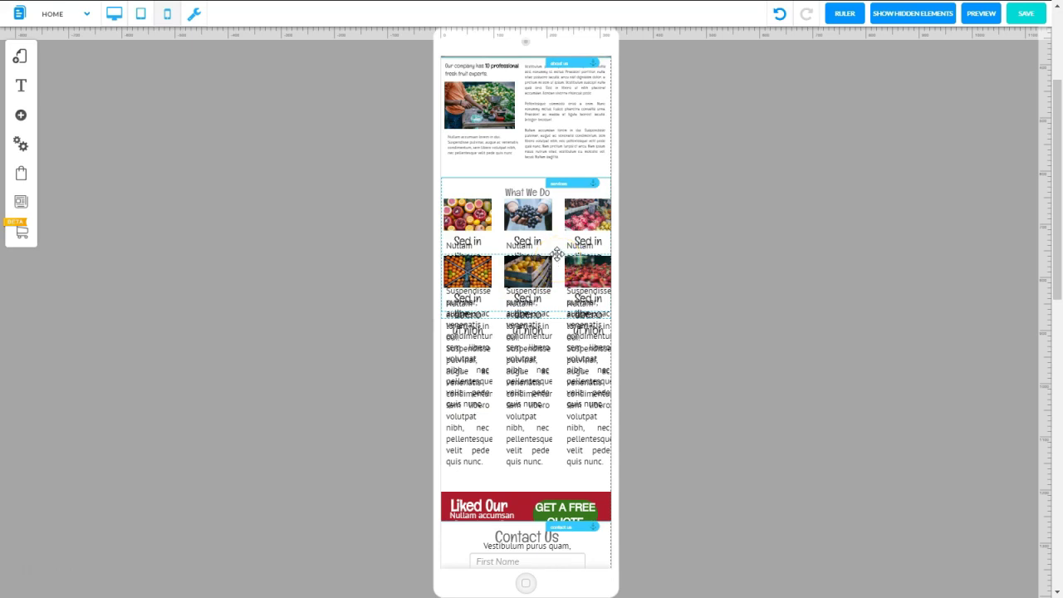
drag(555, 261, 558, 265)
click(592, 256)
drag(592, 257, 604, 336)
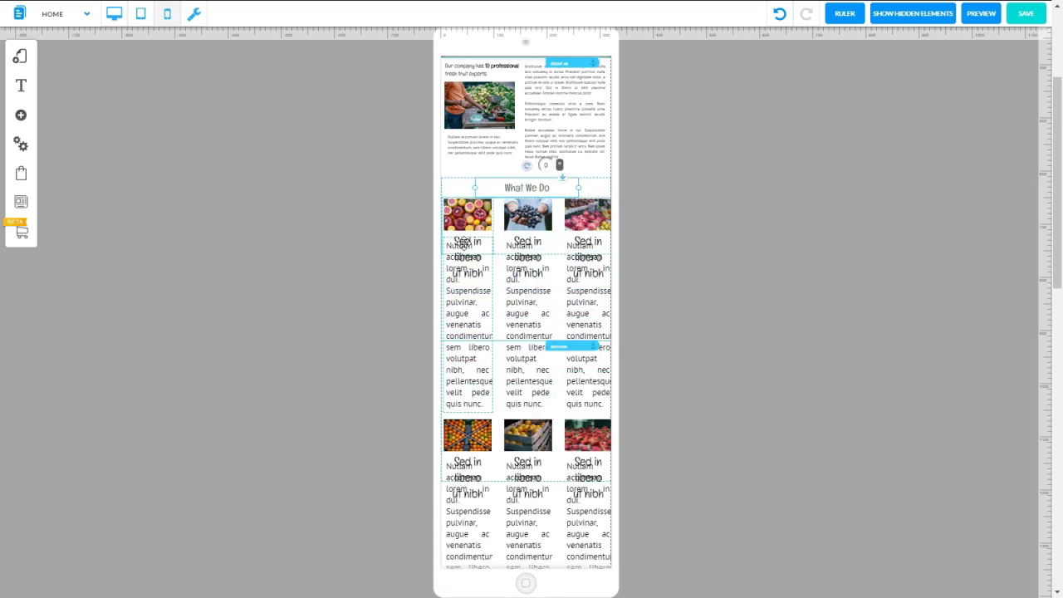
right_click(463, 240)
click(483, 230)
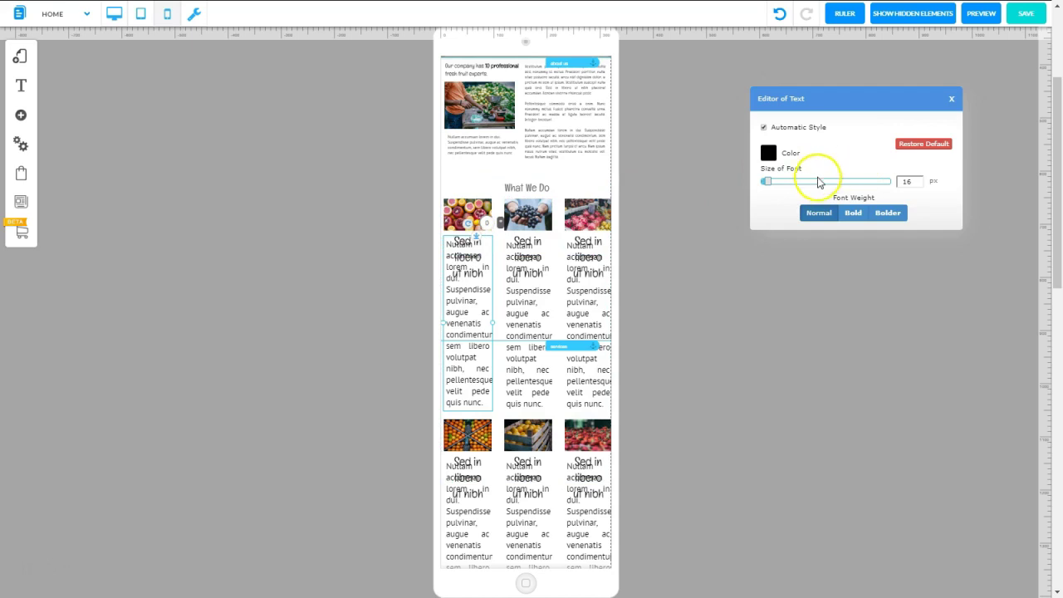
click(919, 184)
click(919, 185)
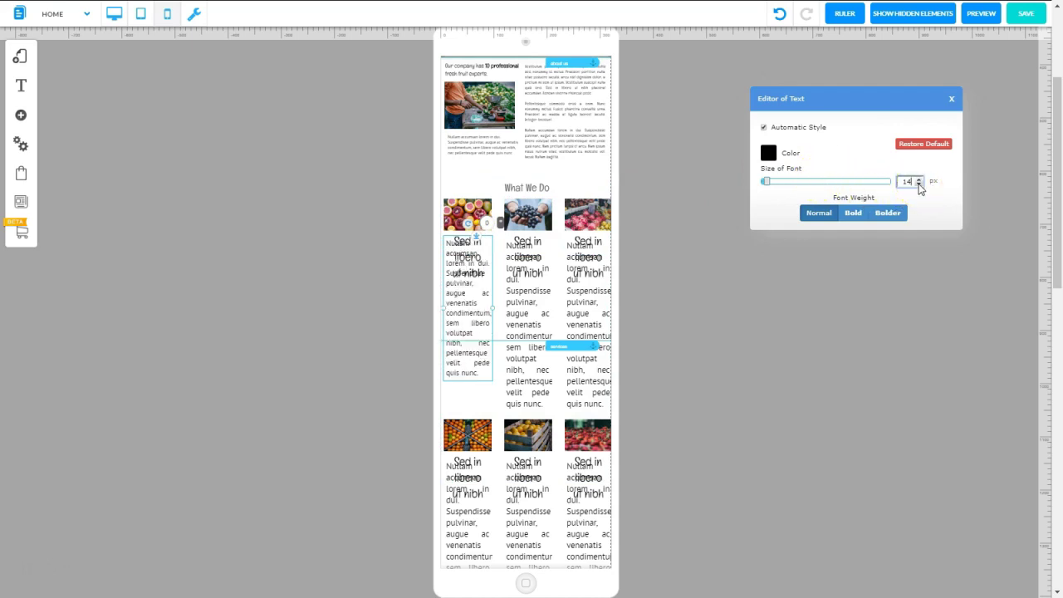
click(459, 236)
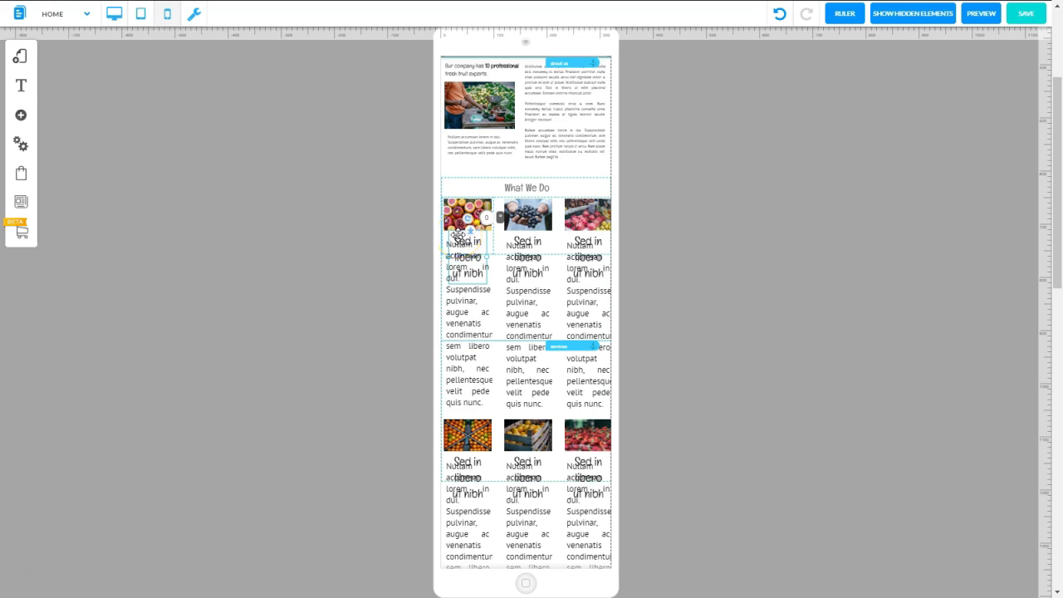
Step: Reduce the font size of the description under the first fruit photo in What We Do and move the description down
click(464, 239)
click(467, 241)
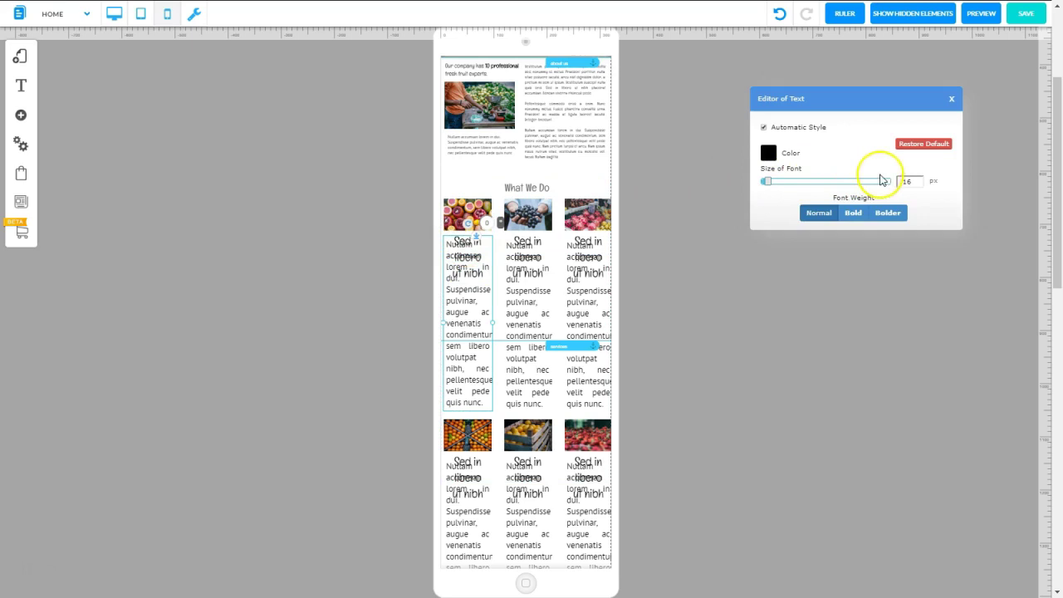
click(919, 184)
click(919, 184)
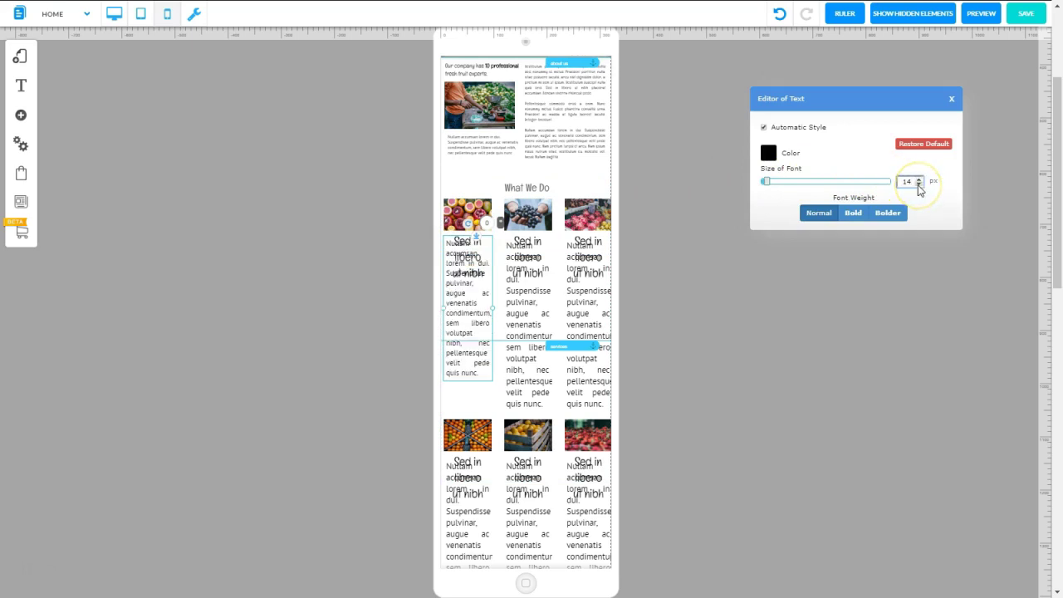
click(468, 266)
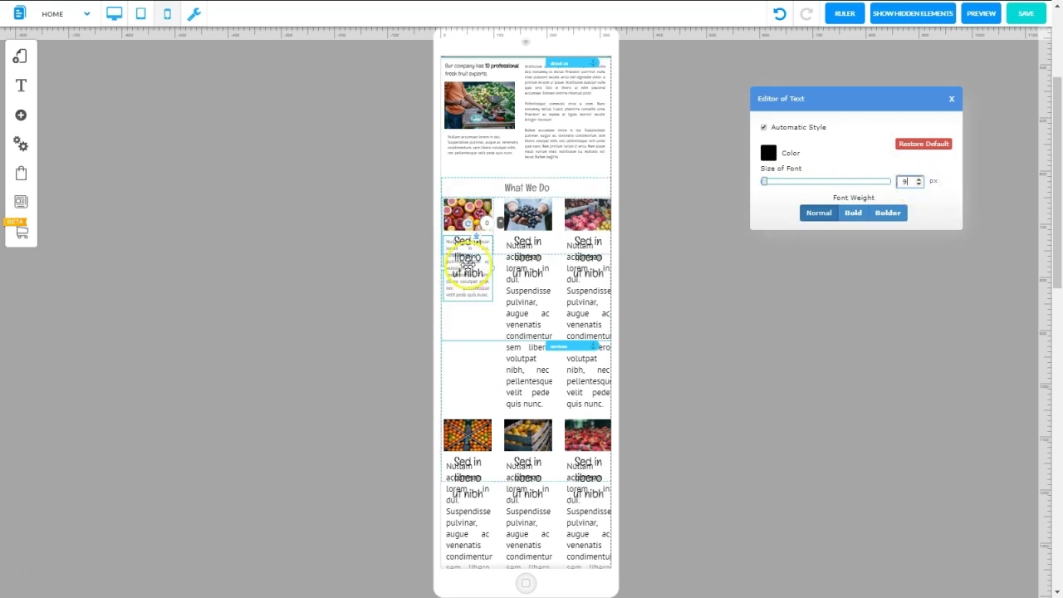
click(472, 318)
click(470, 266)
drag(475, 297, 475, 322)
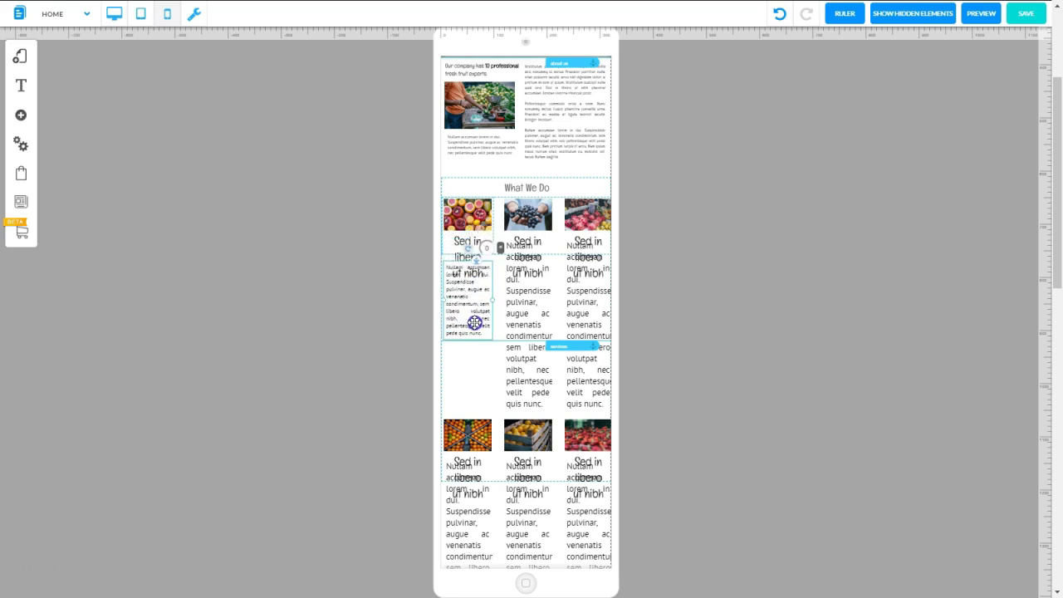
click(470, 246)
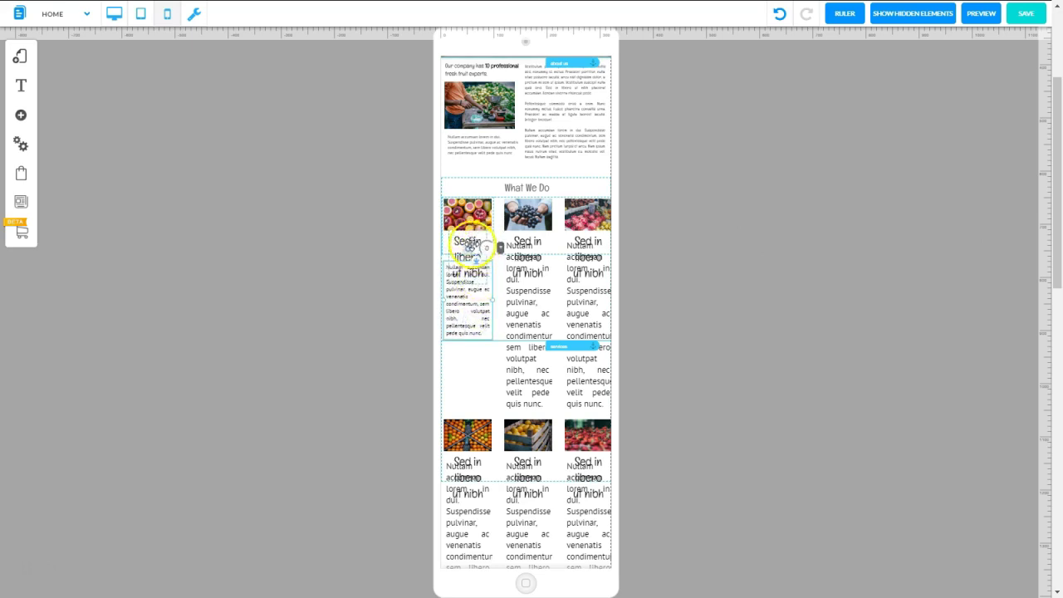
Step: Set the title under the first fruit photo in What We Do to 10 px and widen its box to fit one line
click(526, 259)
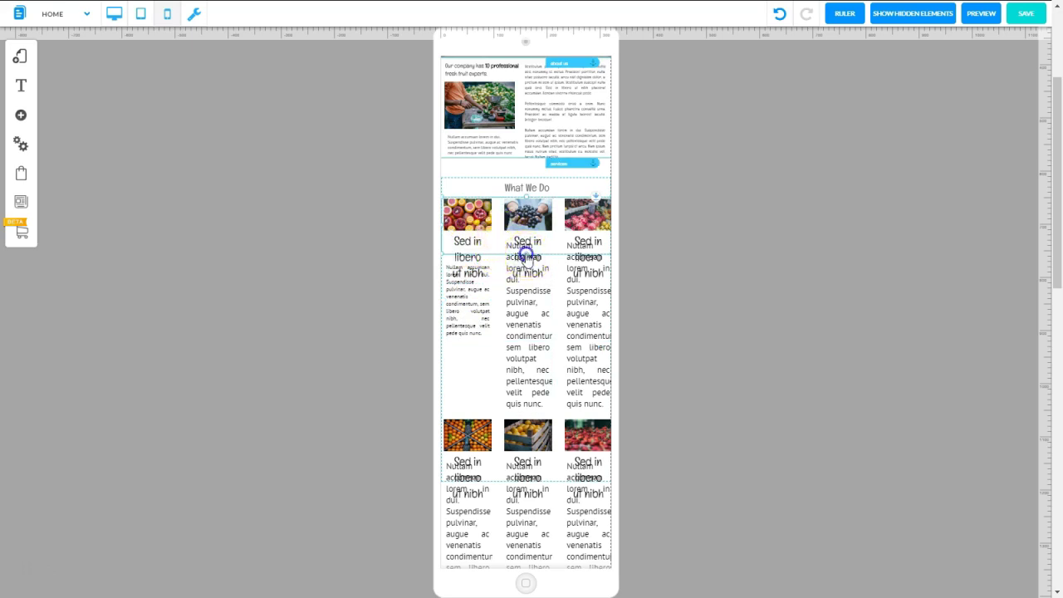
click(471, 259)
click(473, 261)
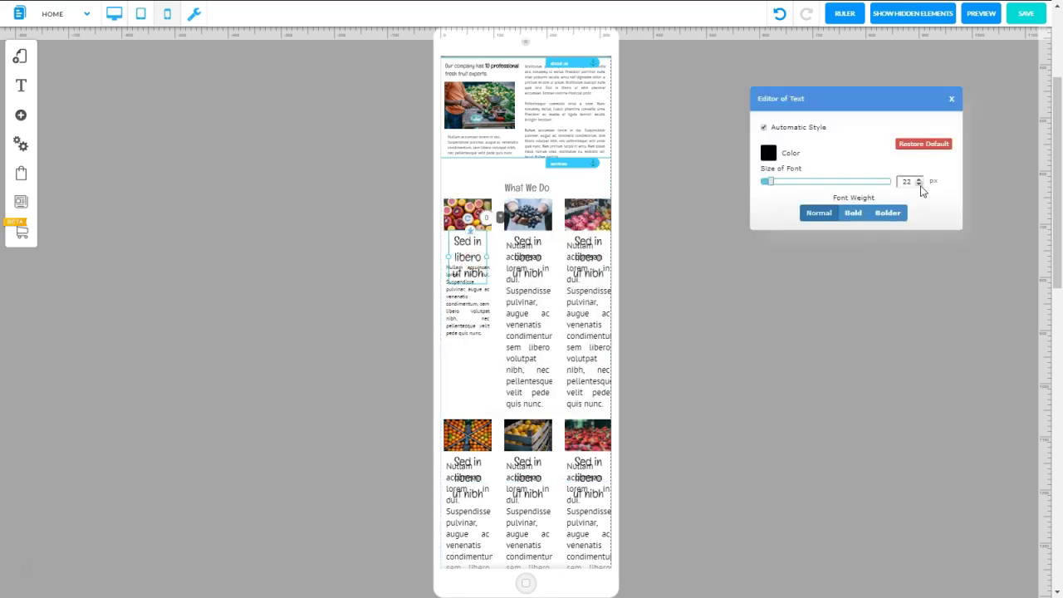
click(918, 185)
click(919, 184)
click(919, 185)
click(919, 184)
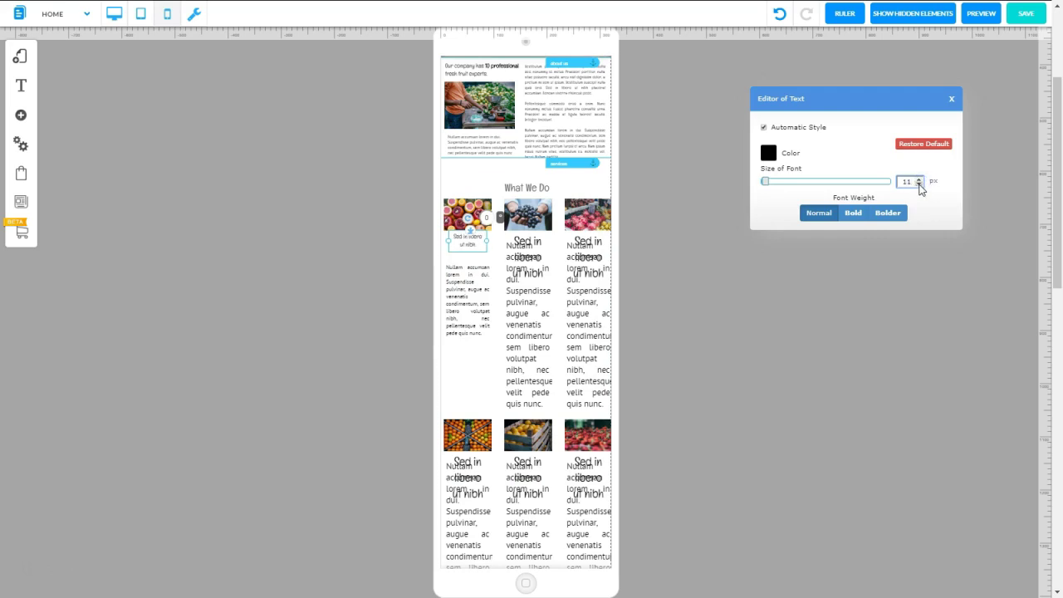
click(488, 247)
click(919, 185)
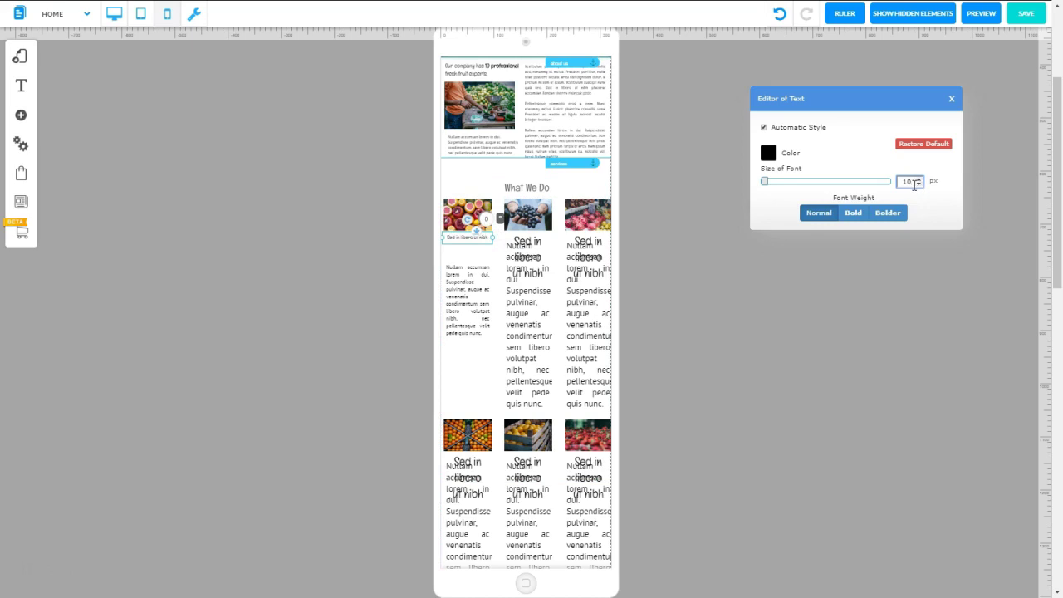
click(910, 183)
Step: Set the font weight of the title under the first fruit photo to Bold and close the text editor
click(475, 233)
click(462, 203)
click(463, 238)
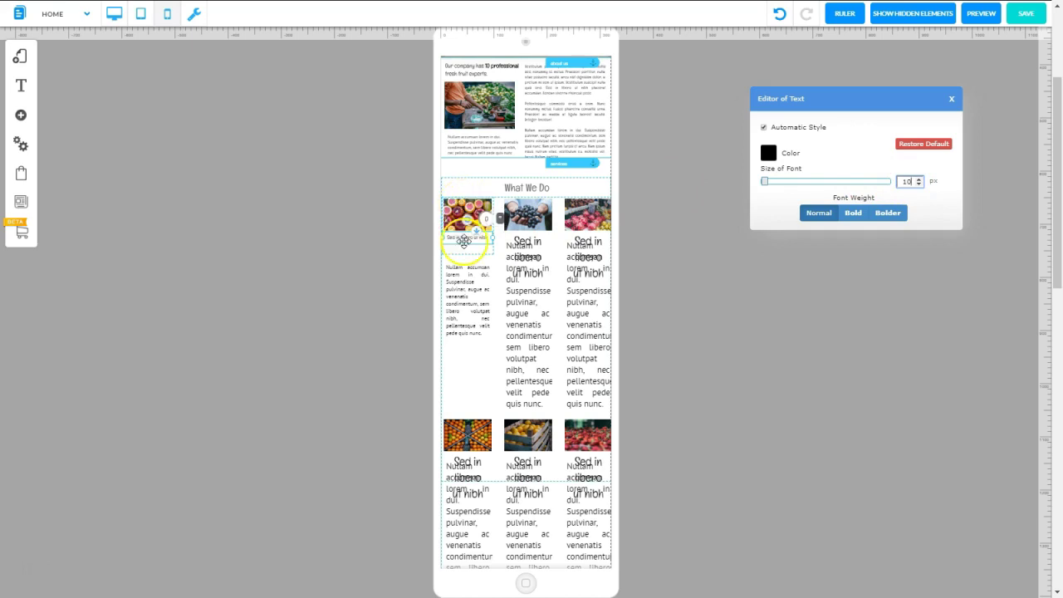
click(853, 214)
click(819, 213)
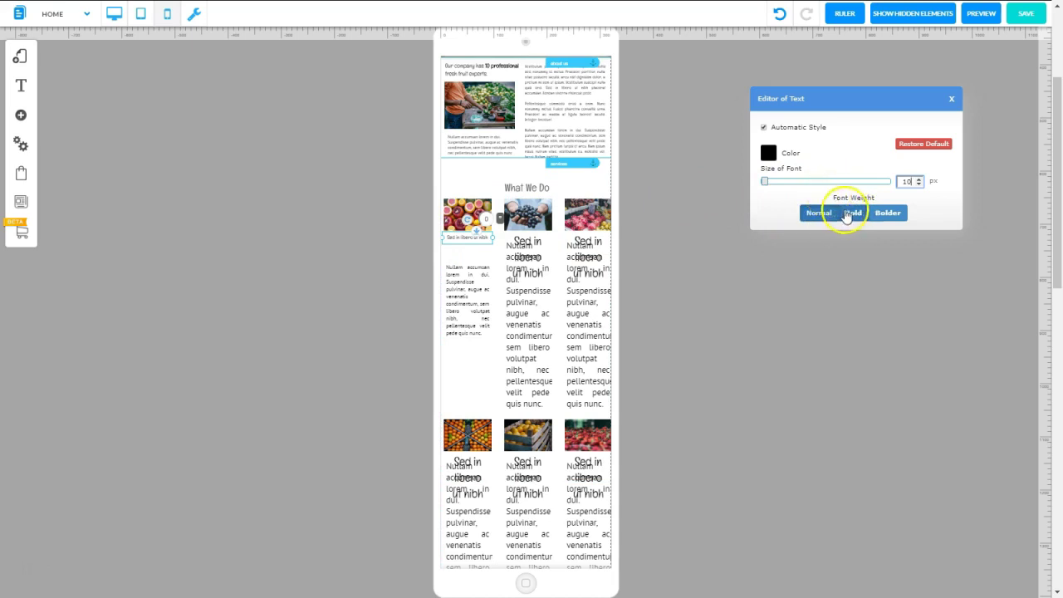
click(853, 216)
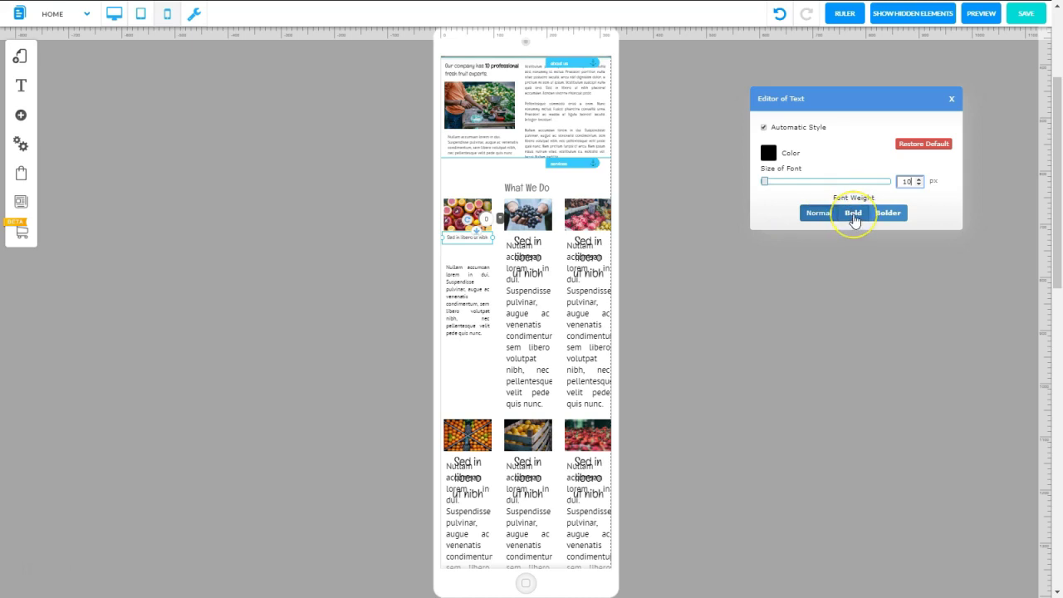
click(853, 217)
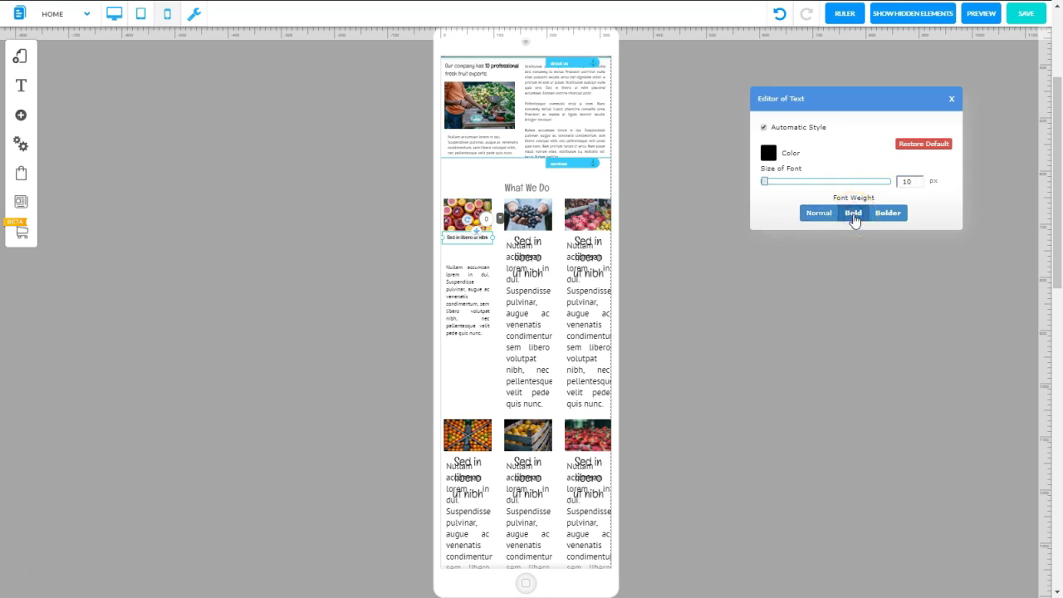
click(952, 100)
click(952, 101)
Step: Move the first fruit item's description up under its title and extend the item's box down to enclose it
click(448, 246)
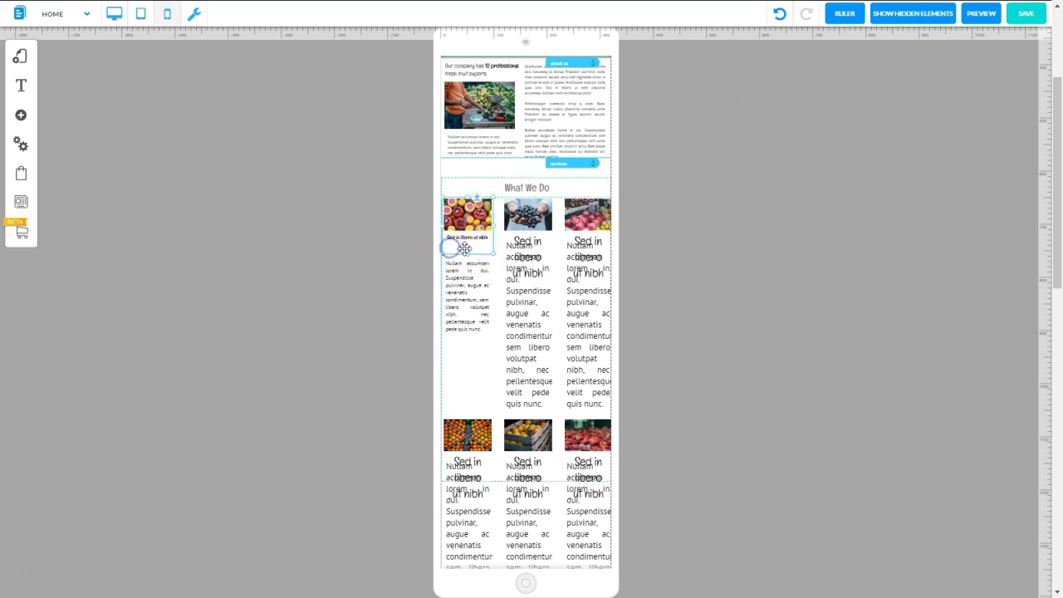
drag(468, 254, 463, 325)
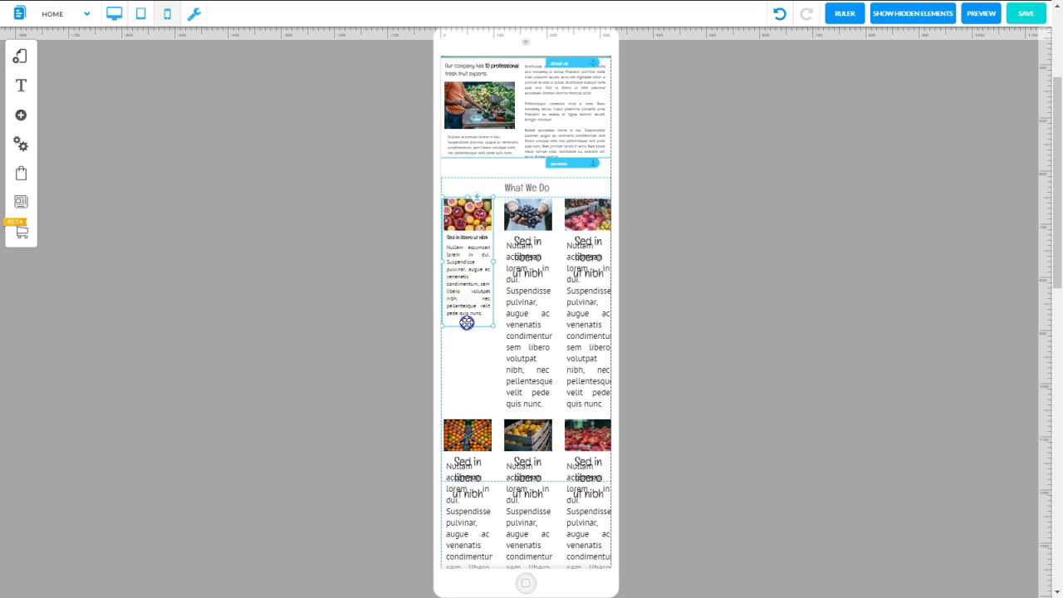
Step: Reduce the font size of the second fruit item's description and move it out of the item beside the page
right_click(526, 339)
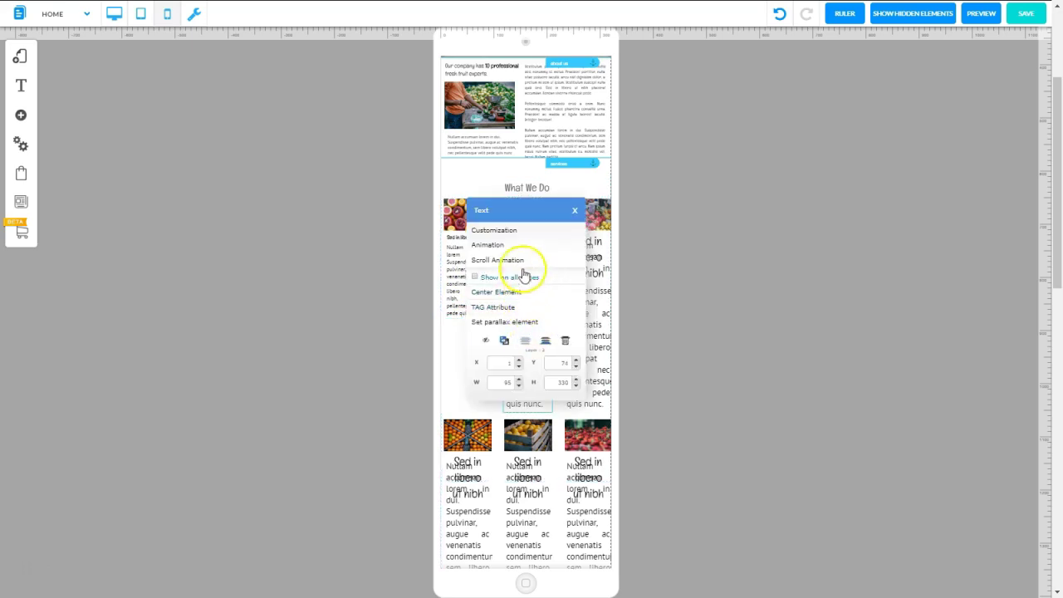
click(505, 230)
click(503, 234)
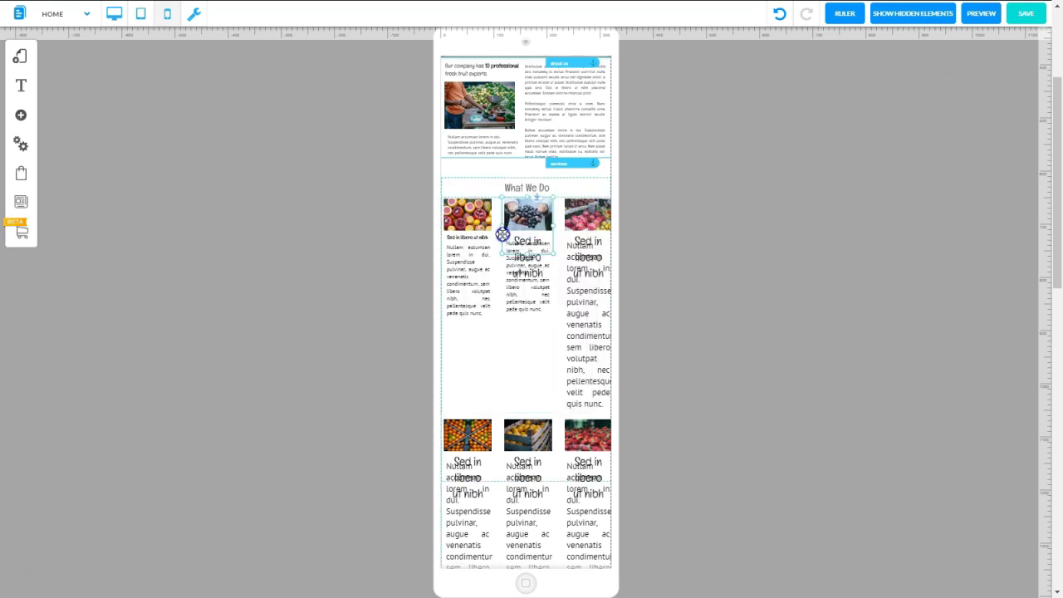
click(546, 261)
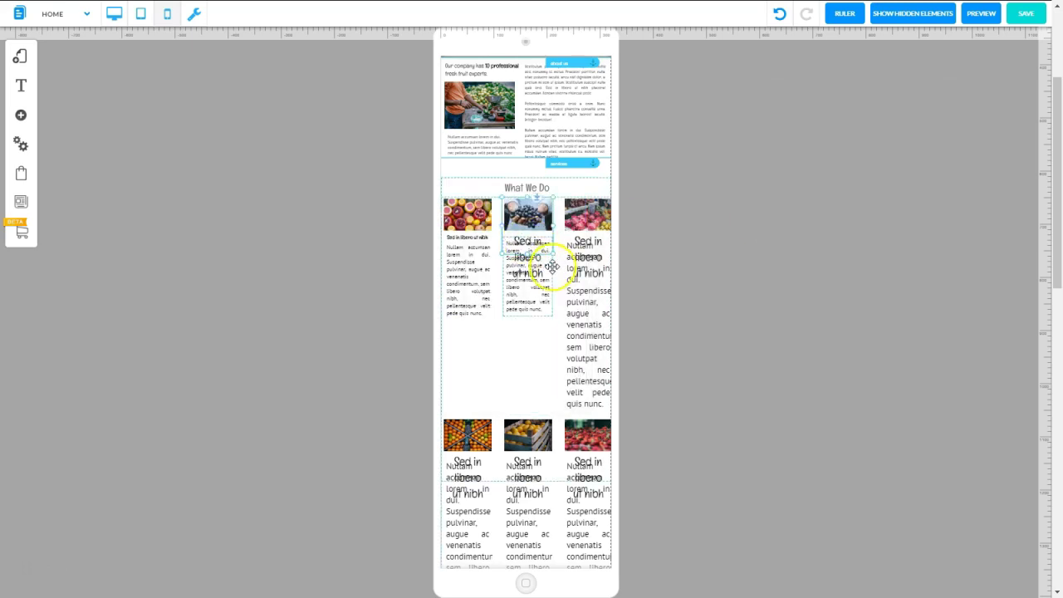
click(466, 249)
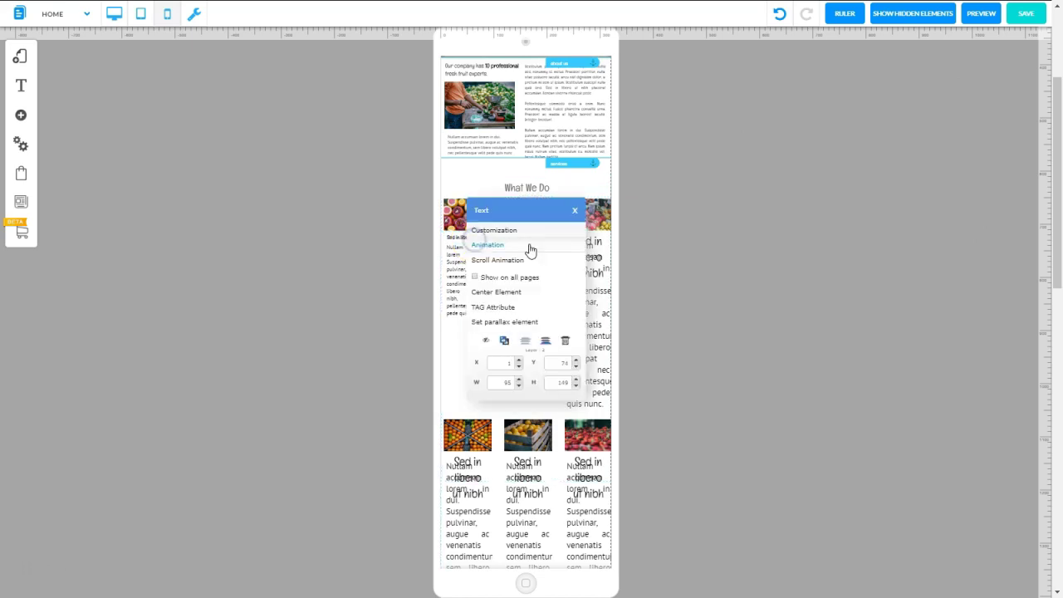
click(530, 291)
drag(530, 291, 708, 285)
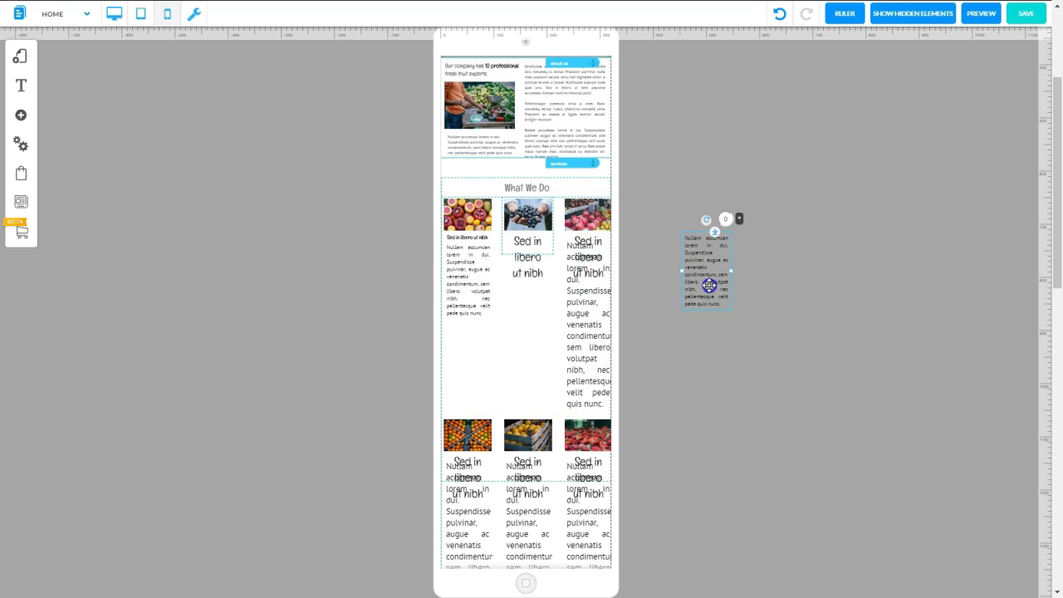
Step: Extend the second fruit item's box down, make its title small and bold, and place its description back beneath the title
drag(528, 252, 523, 314)
right_click(528, 258)
click(526, 257)
click(854, 213)
drag(701, 266, 534, 280)
Step: Reduce the font size of the third fruit item's description and move it out beside the page
right_click(532, 280)
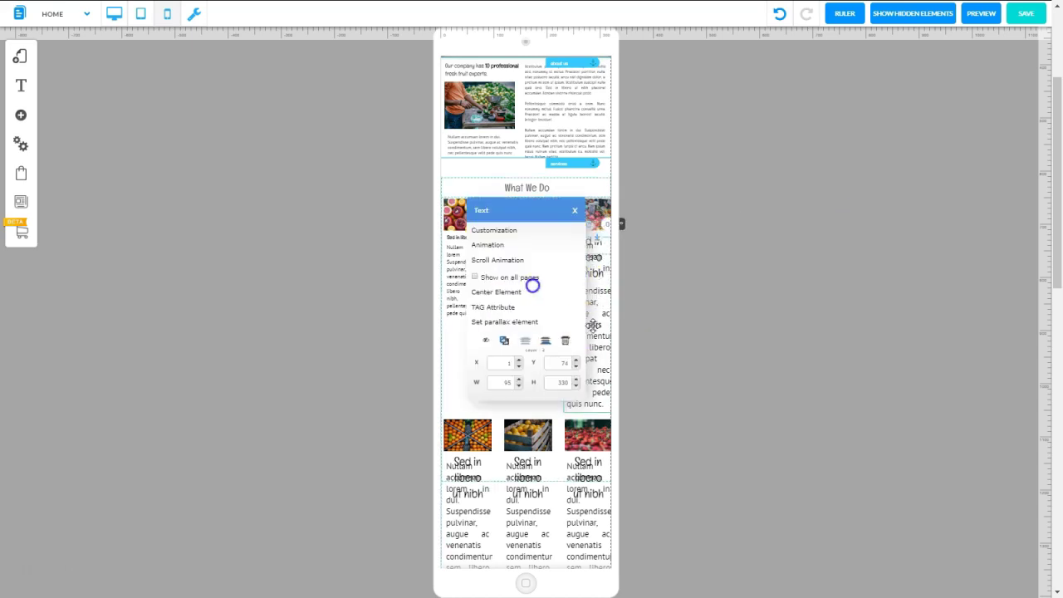
drag(506, 232, 681, 289)
double_click(681, 282)
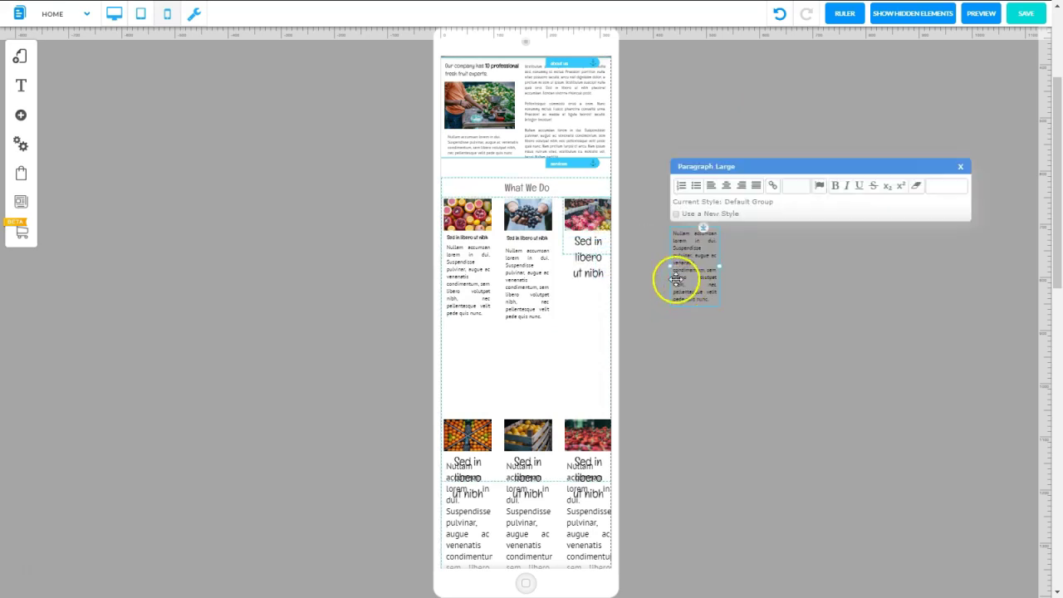
Step: Make the third fruit item's title small and bold on one line and place its description back beneath it
click(588, 257)
double_click(588, 258)
click(856, 214)
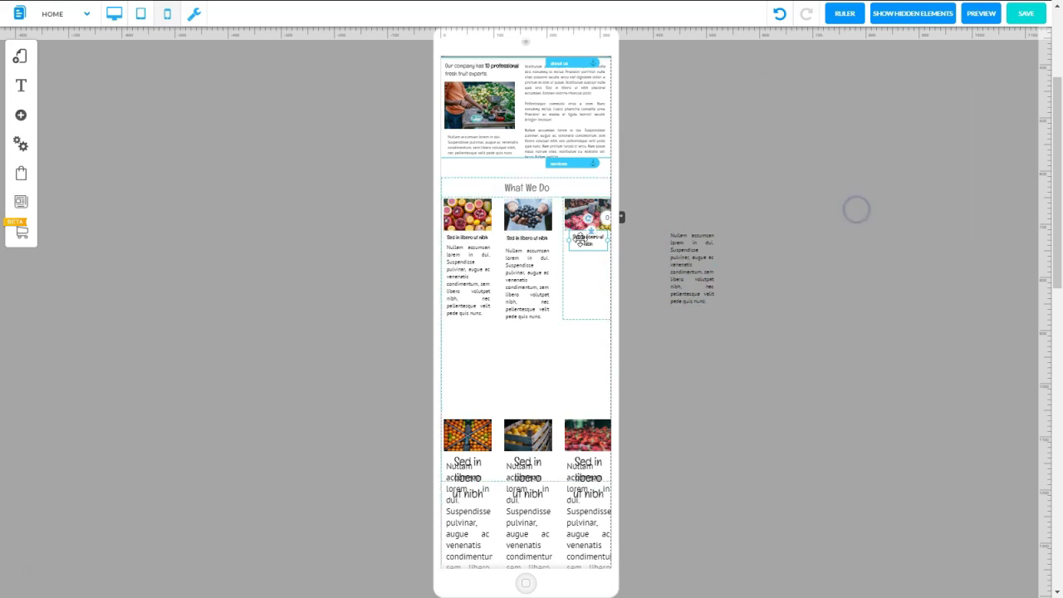
click(583, 239)
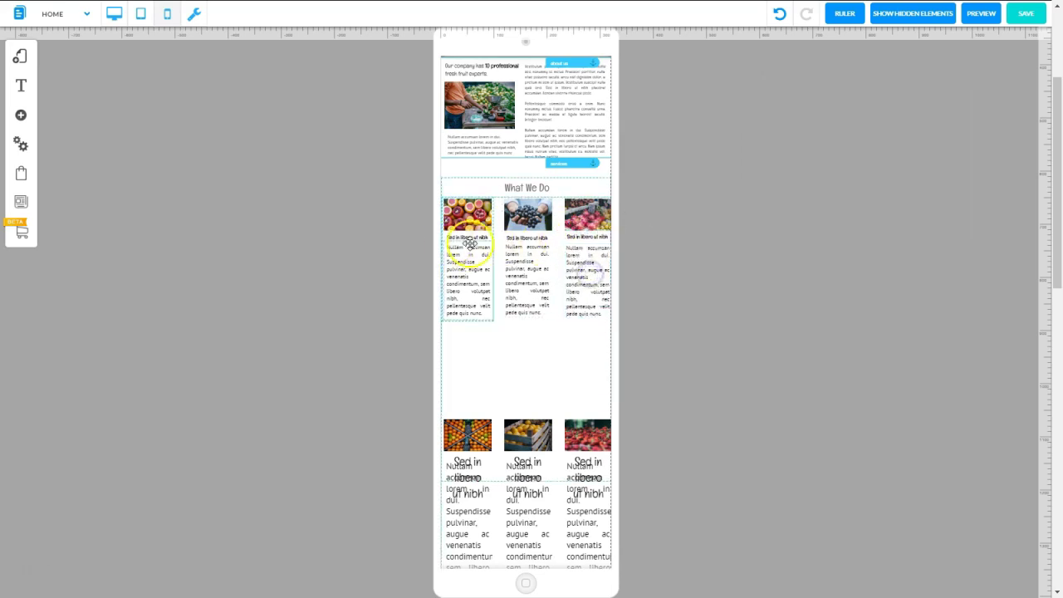
Step: Move the second row of fruit items up to just below the first row's descriptions
click(541, 380)
click(556, 417)
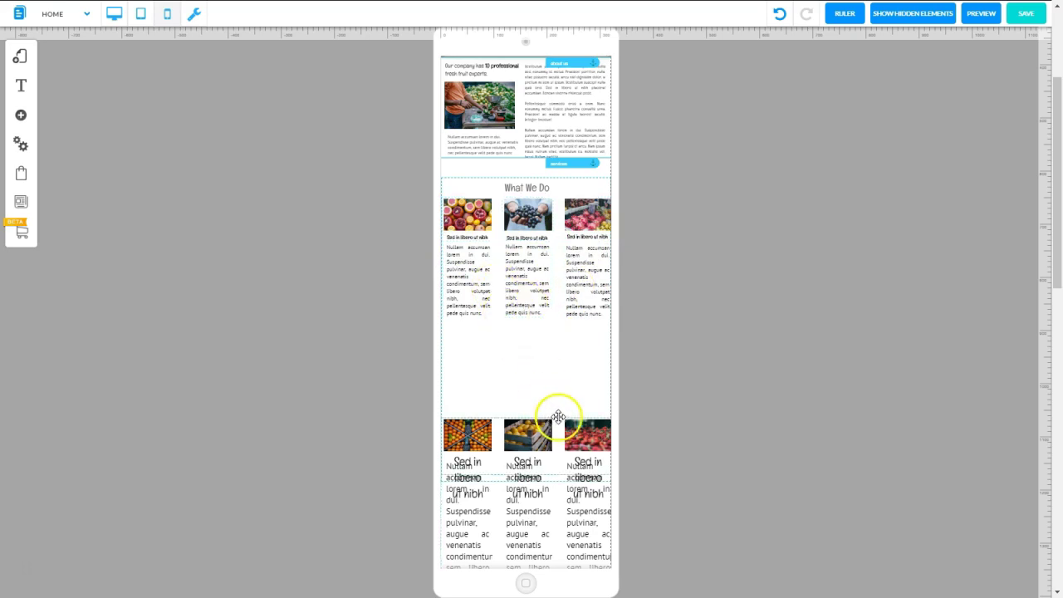
click(601, 417)
drag(598, 417, 595, 321)
Step: Reduce the font size of the description in the second row's first item and move it out beside the page
click(462, 448)
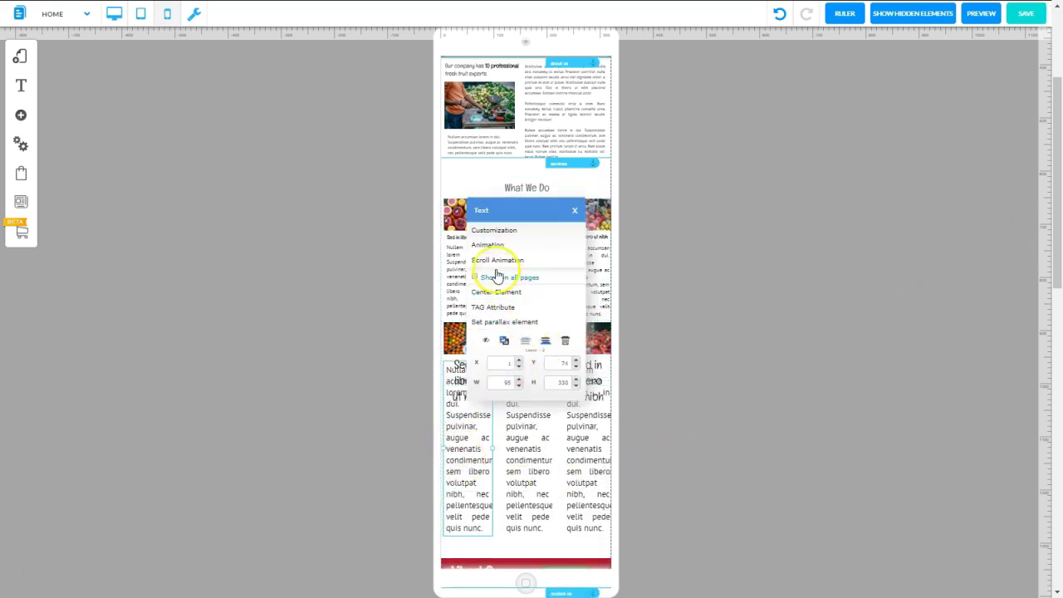
click(463, 414)
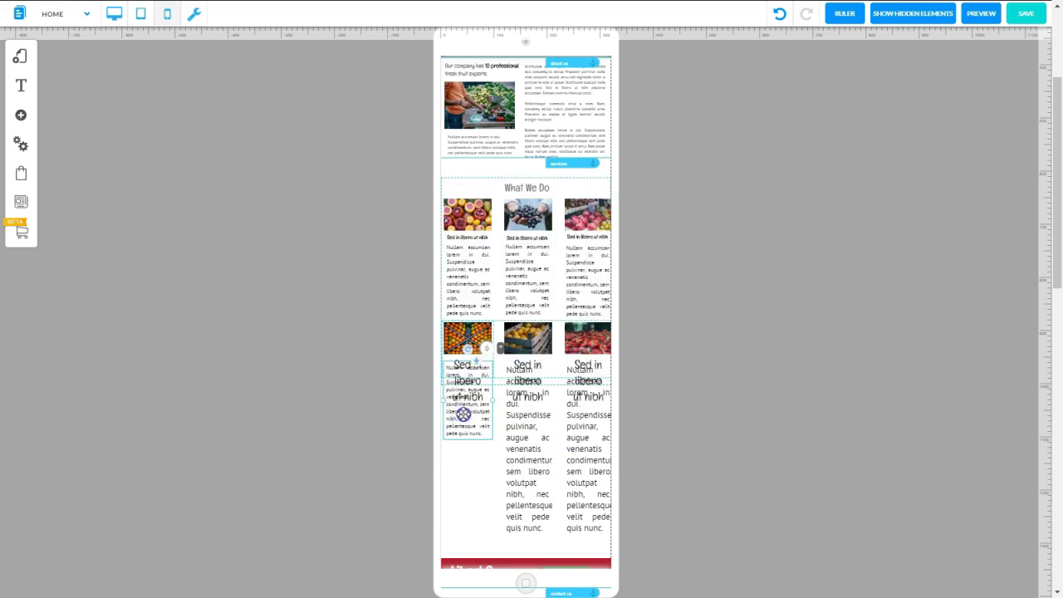
drag(463, 414, 399, 423)
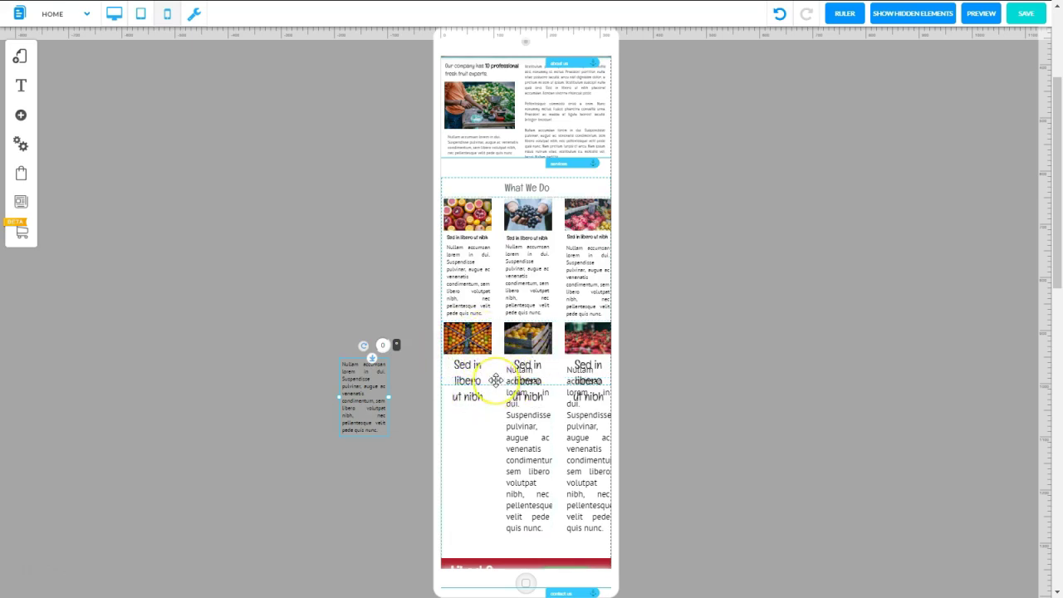
Step: Move the second fruit row down and reposition the first row directly under the What We Do heading
click(496, 380)
drag(495, 385, 810, 541)
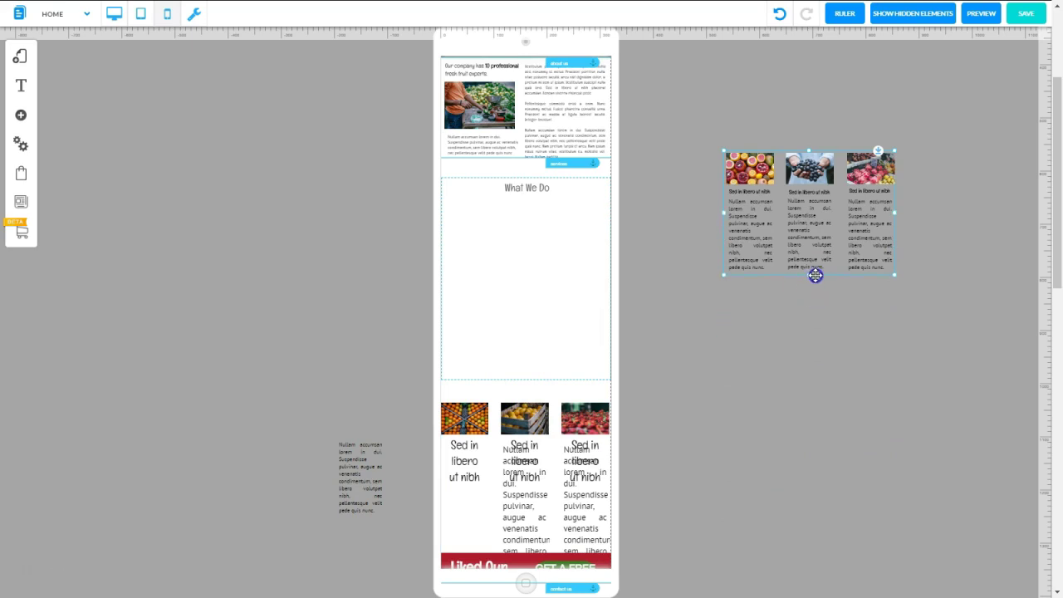
click(802, 274)
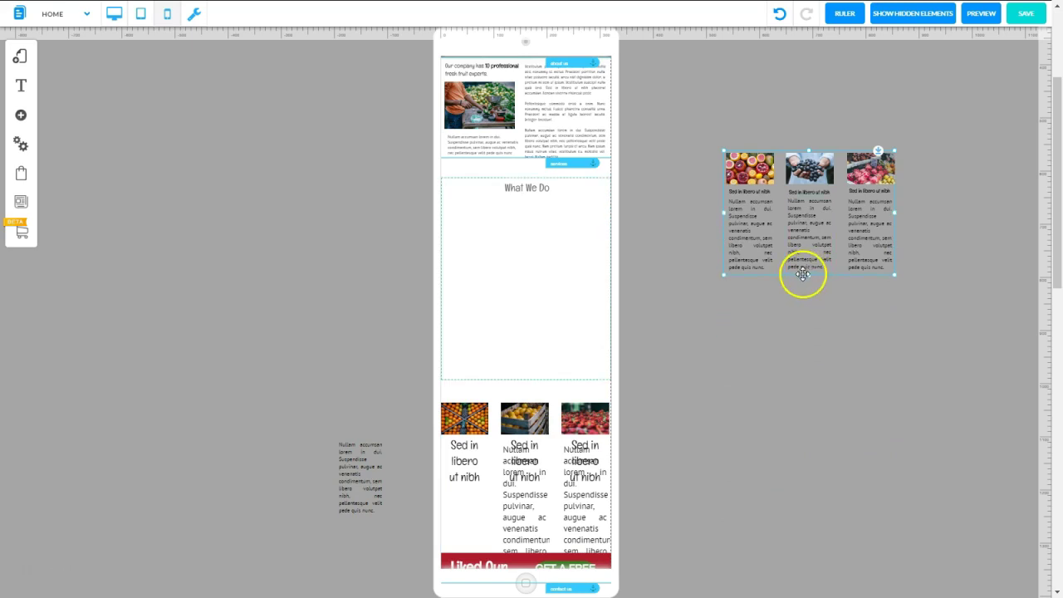
drag(789, 164, 557, 207)
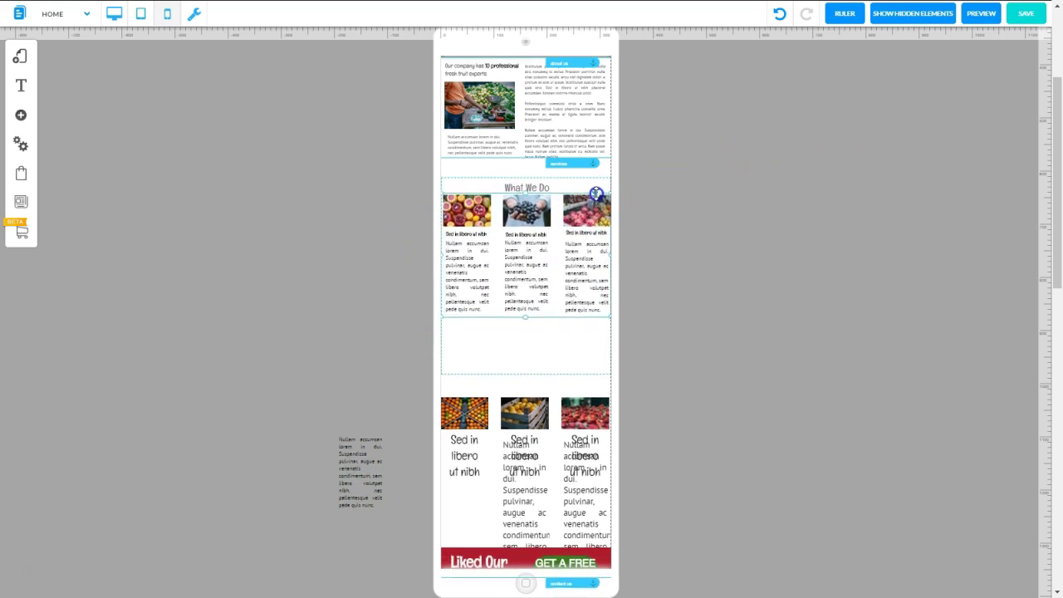
Step: Extend the What We Do section downward to reach behind the second row of fruit items
click(529, 356)
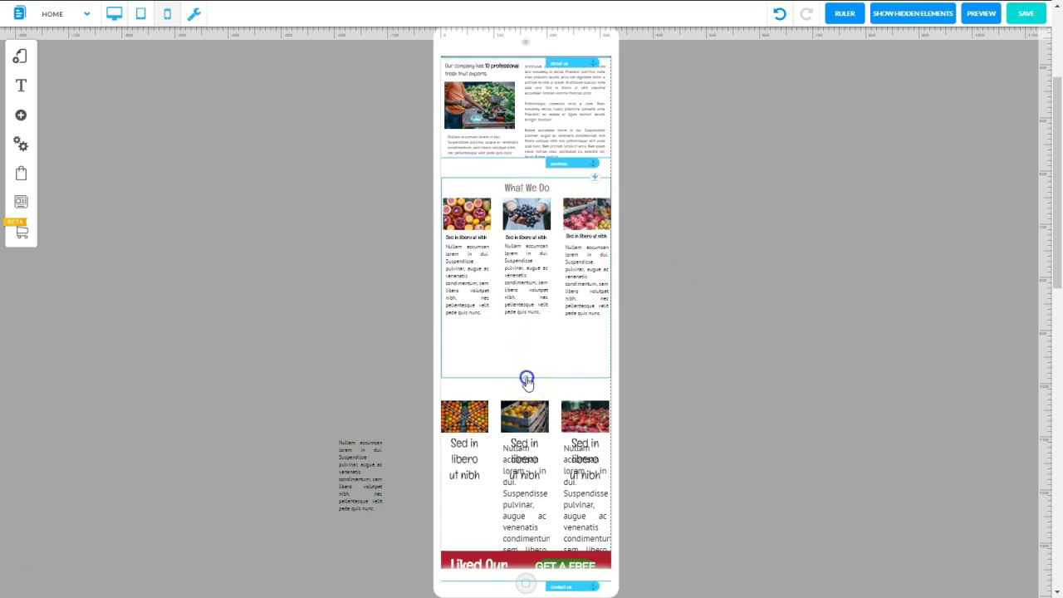
drag(527, 381, 521, 409)
drag(521, 475, 518, 537)
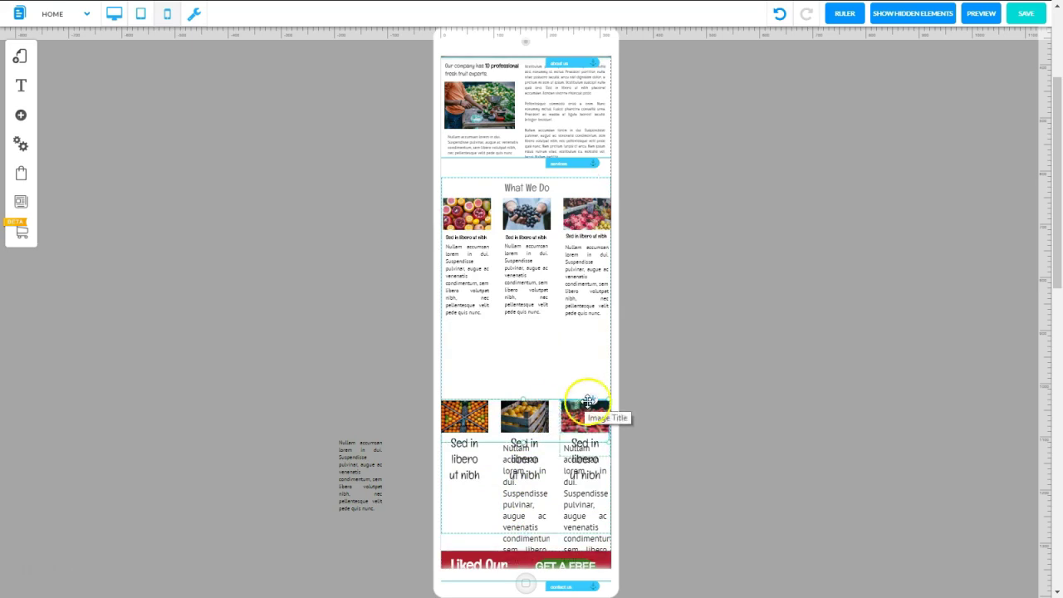
Step: Move the second fruit row out beside the page and extend its container down past the long descriptions
drag(596, 394, 875, 164)
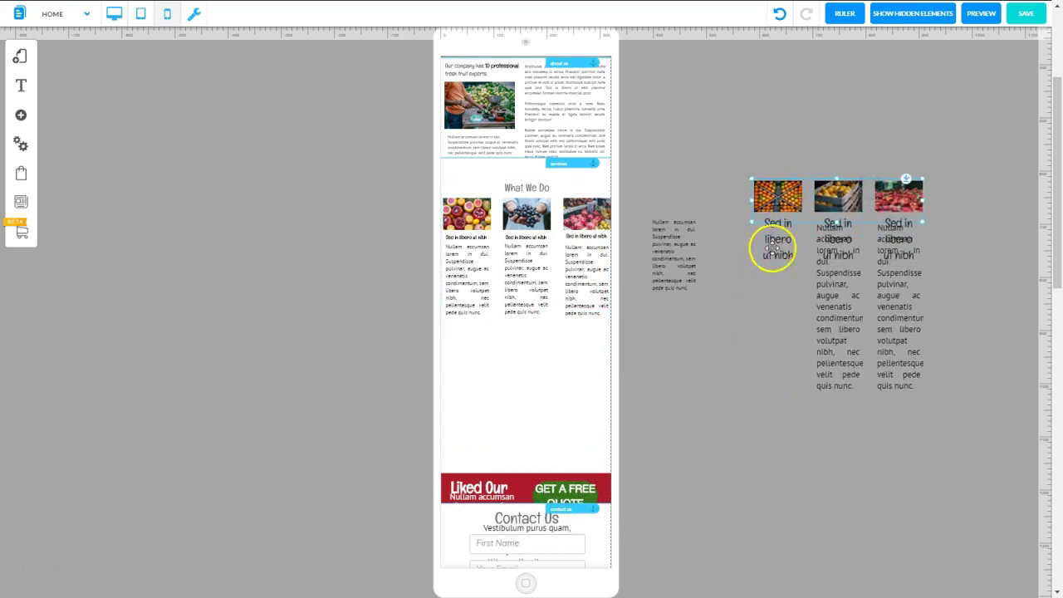
drag(837, 407, 840, 427)
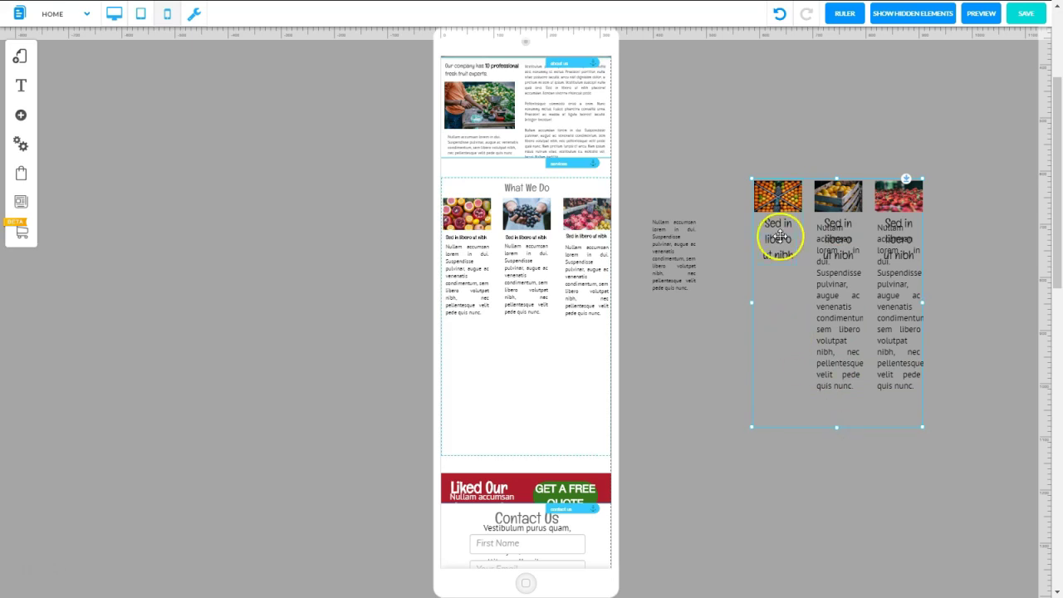
Step: Make the title of the second row's first item small and bold and place its reduced description beneath it
click(803, 219)
click(779, 230)
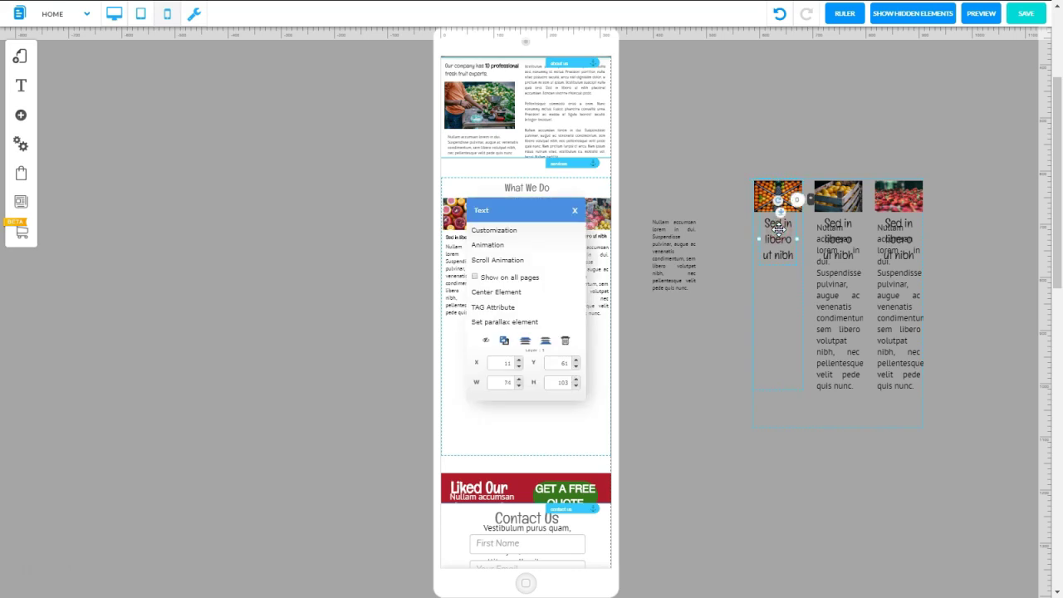
click(515, 230)
click(854, 214)
Step: Move the description of the second row's middle item out to the side and extend that item's box down
drag(839, 357, 681, 328)
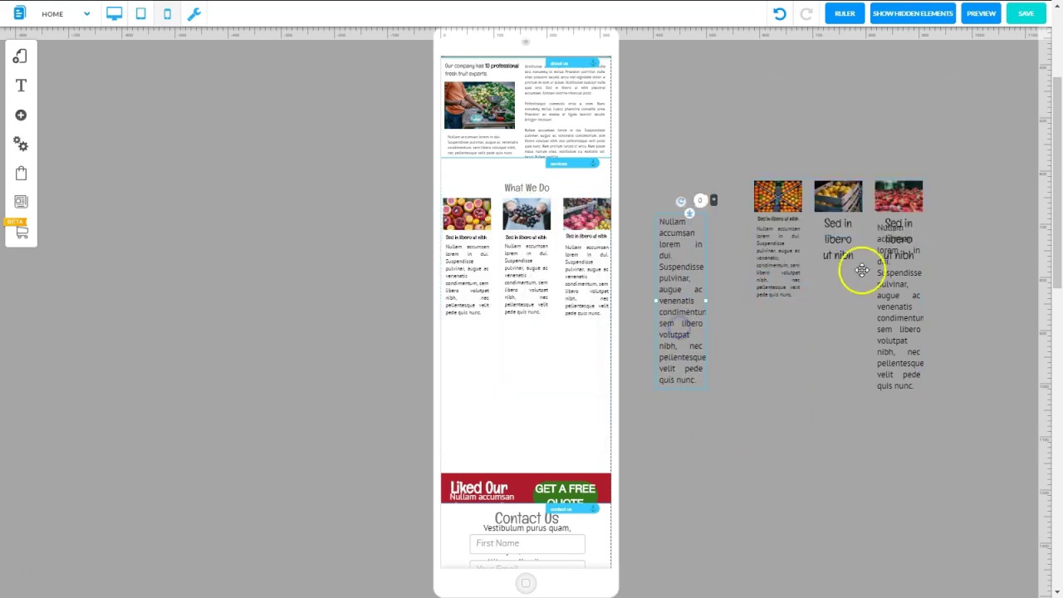
click(815, 224)
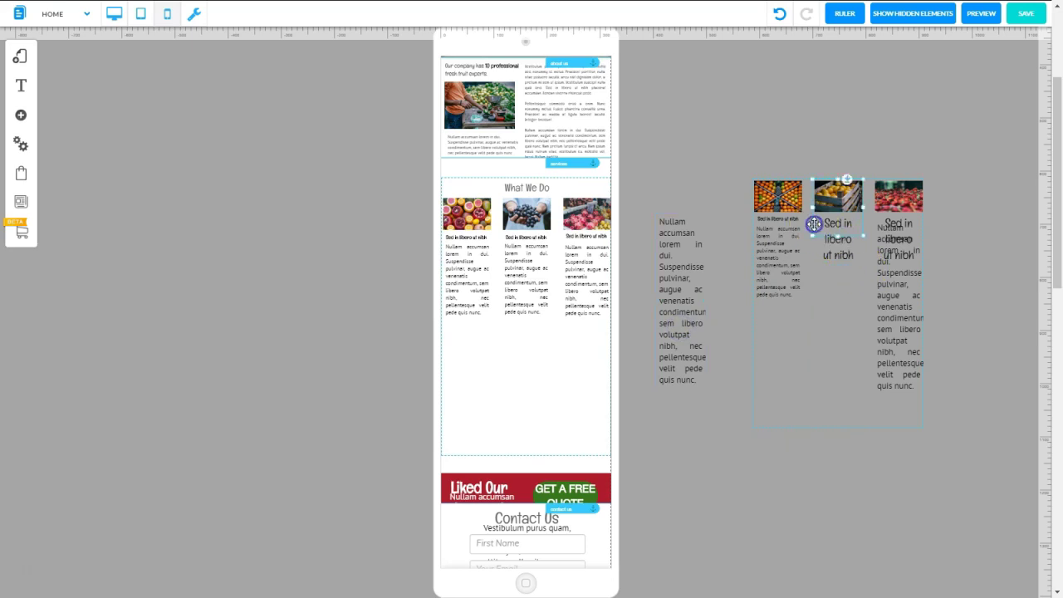
click(836, 327)
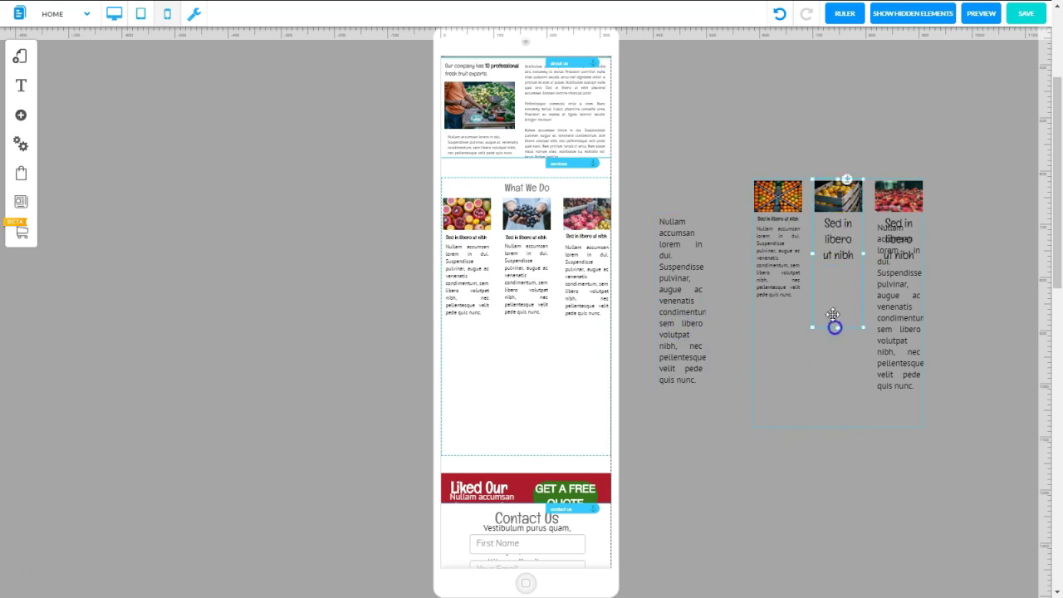
Step: Make the title of the second row's middle item small and bold and place its reduced description beneath it
right_click(857, 244)
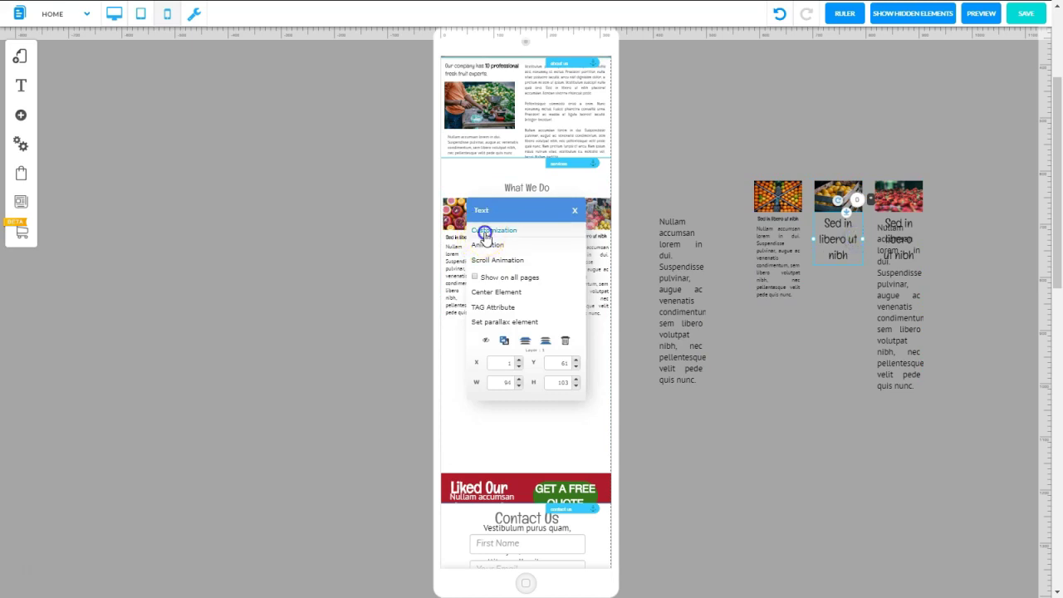
click(486, 233)
click(951, 99)
click(673, 251)
right_click(676, 257)
drag(673, 238, 837, 272)
Step: Nudge the middle item's description up closer to its title and shorten the item's box to fit the text
click(847, 228)
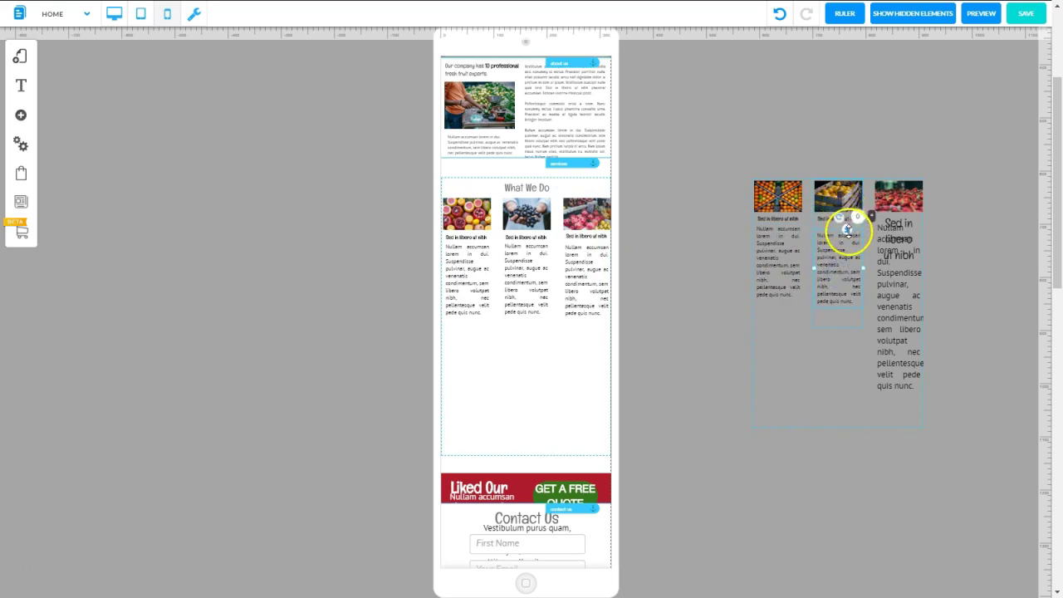
drag(846, 229, 847, 225)
drag(780, 229, 839, 327)
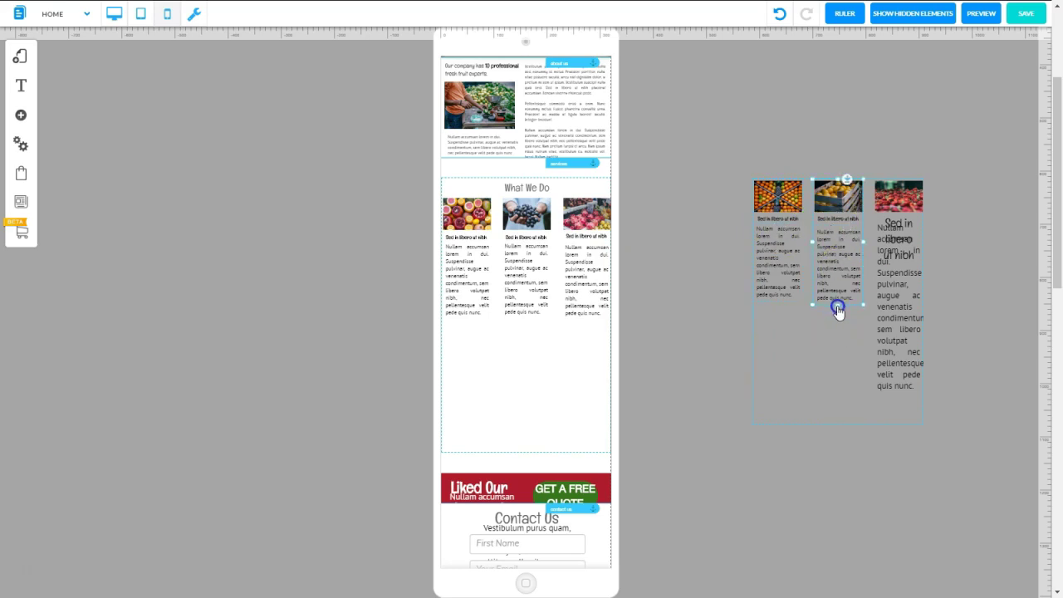
Step: Give the second row's third item the same small bold title and reduced description, and shorten the row's container
click(820, 231)
click(813, 342)
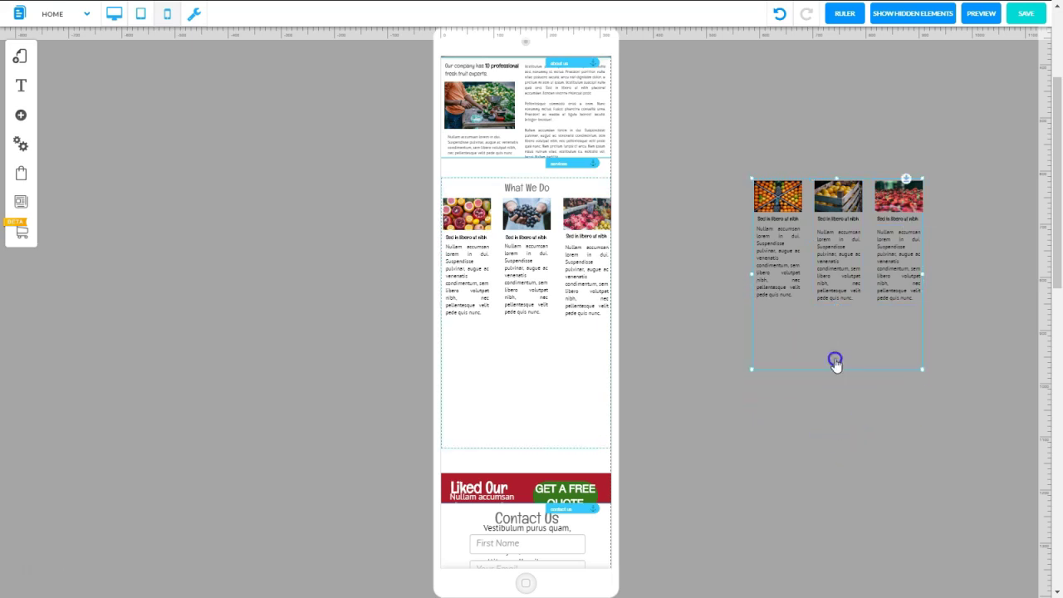
Step: Try to shift the third item's box slightly sideways, and undo the move
mouse_move(873, 181)
mouse_down()
mouse_move(897, 199)
mouse_move(811, 237)
mouse_move(886, 199)
mouse_move(878, 191)
mouse_up()
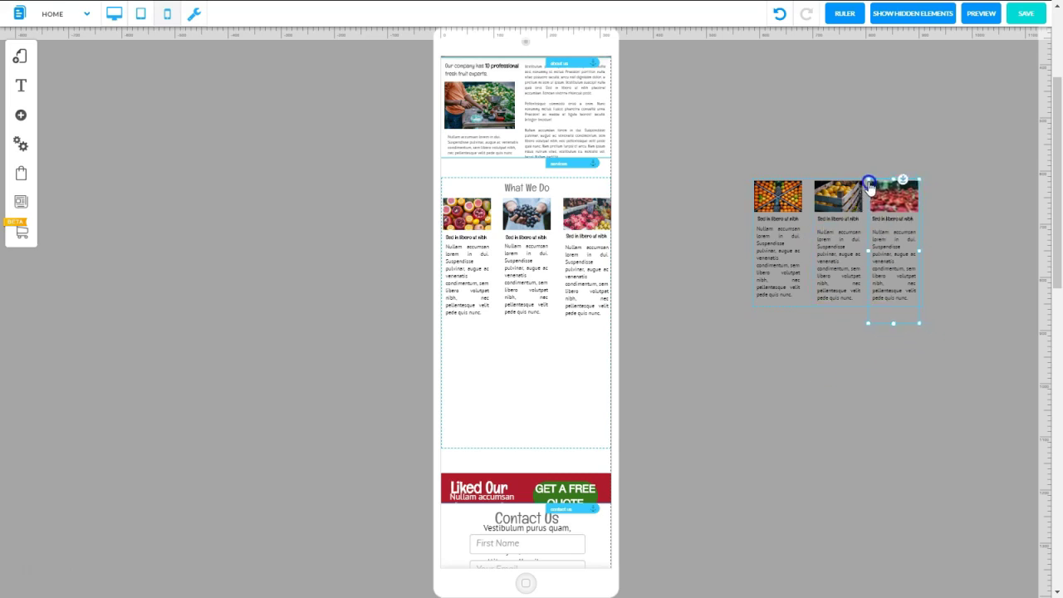
key(ctrl+z)
Step: Shorten the third item's box and move the second fruit row back into the page directly beneath the first row
click(800, 328)
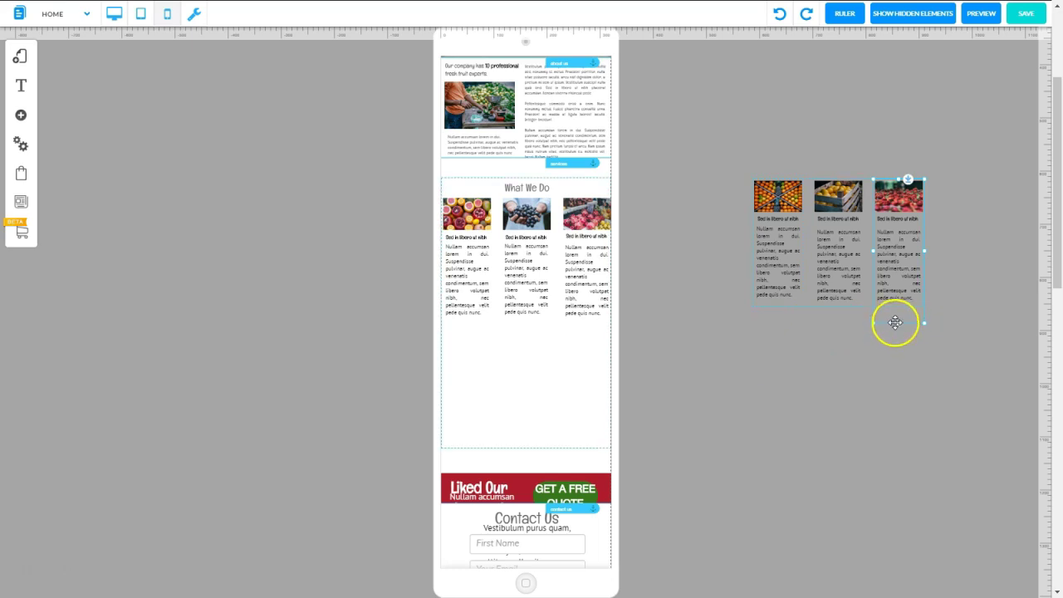
click(821, 278)
click(809, 180)
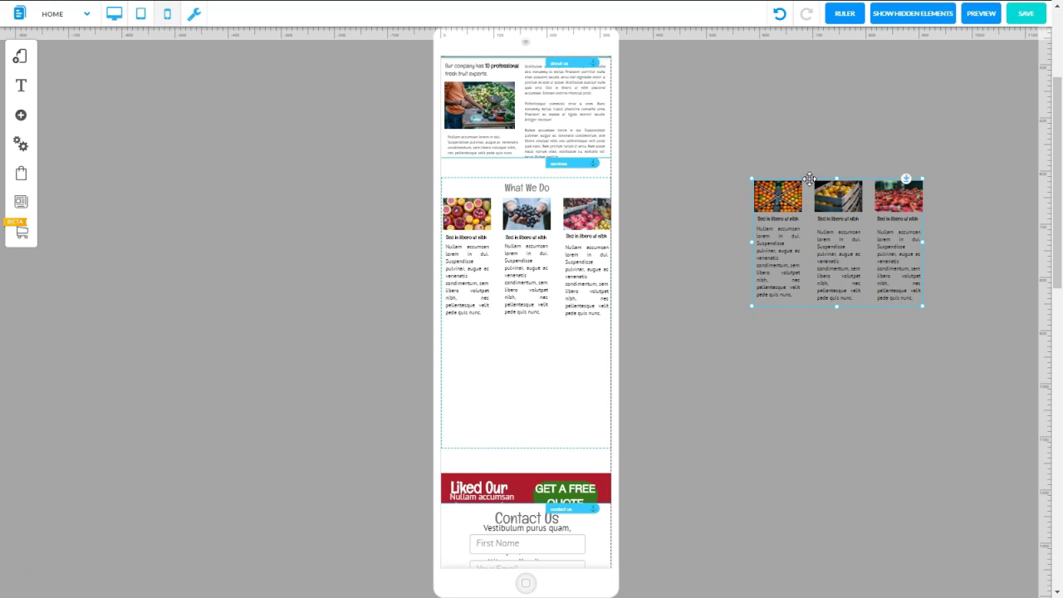
drag(780, 180, 501, 322)
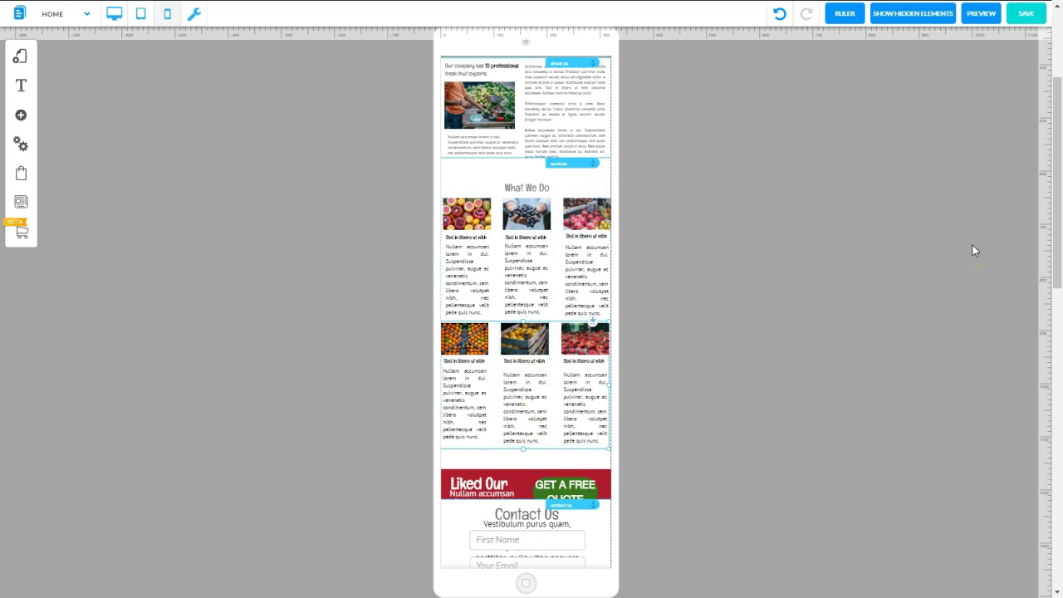
Step: Move the What We Do section up to close the gap below the company section
click(535, 187)
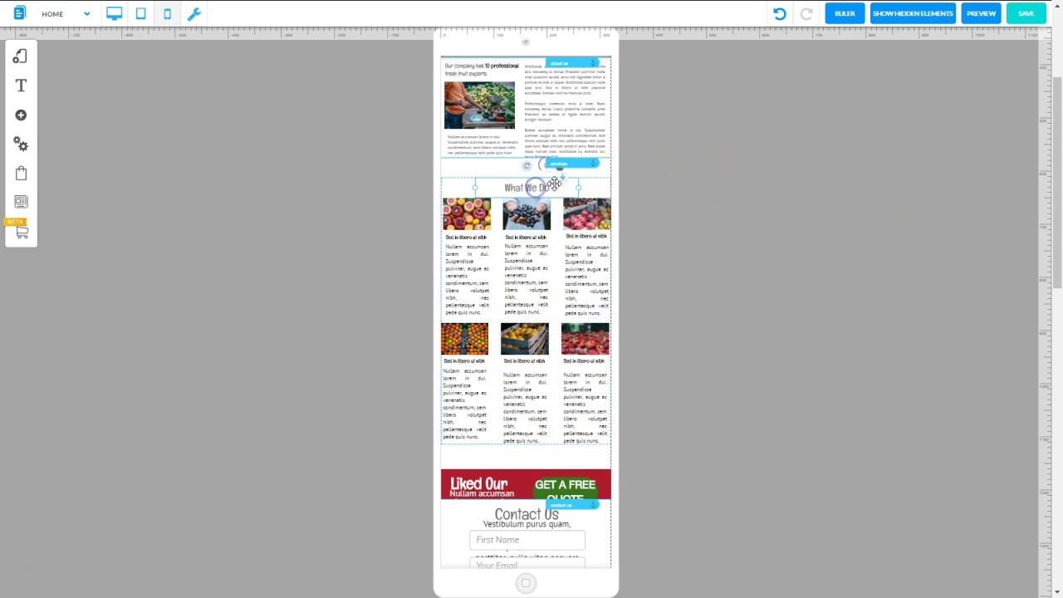
click(591, 178)
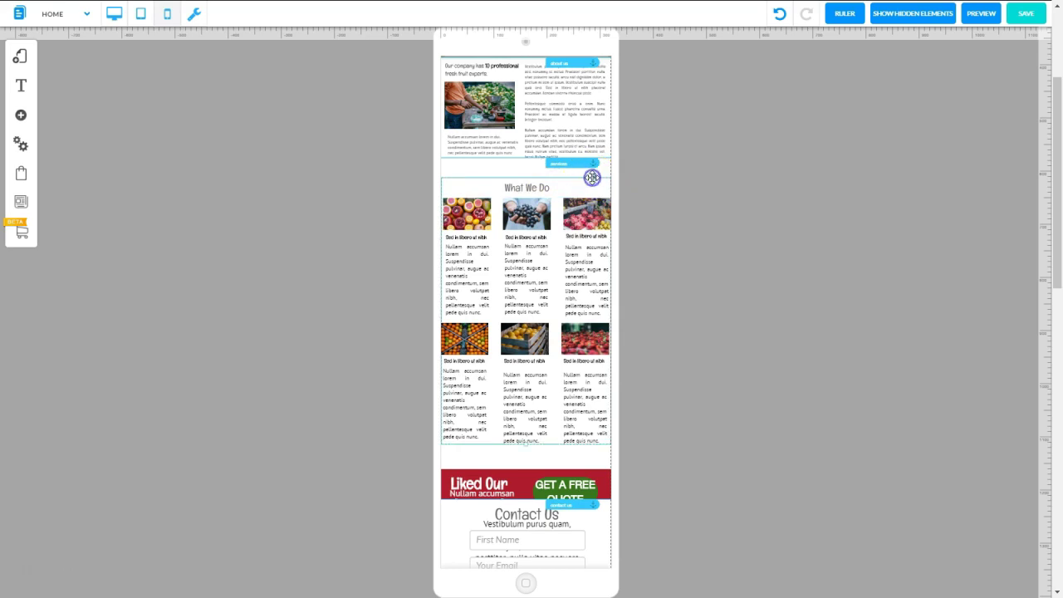
drag(594, 174, 591, 162)
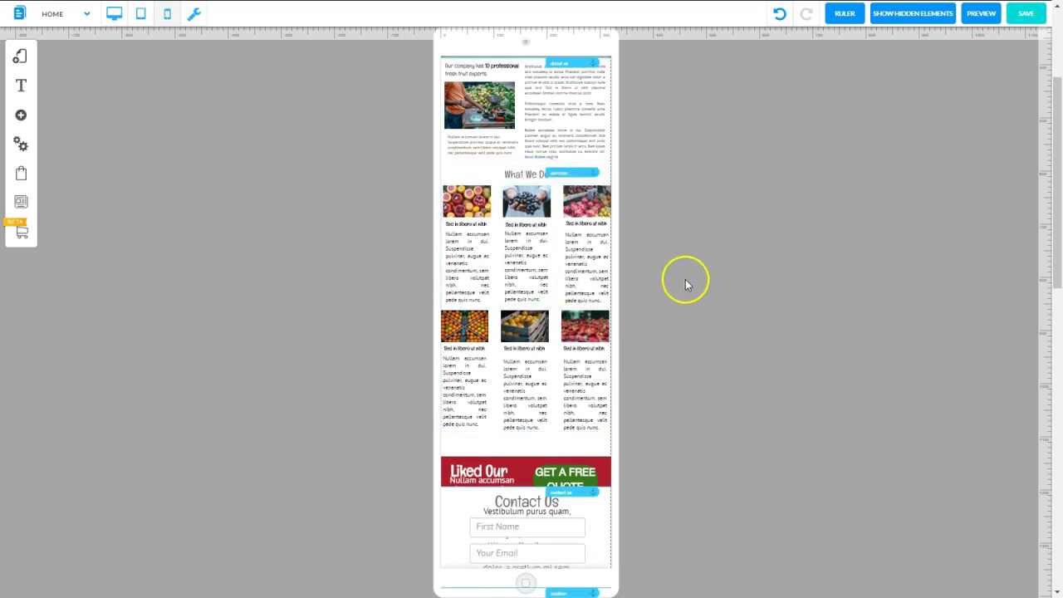
Step: Check the page layout in the desktop and tablet views and return to the mobile view
click(114, 14)
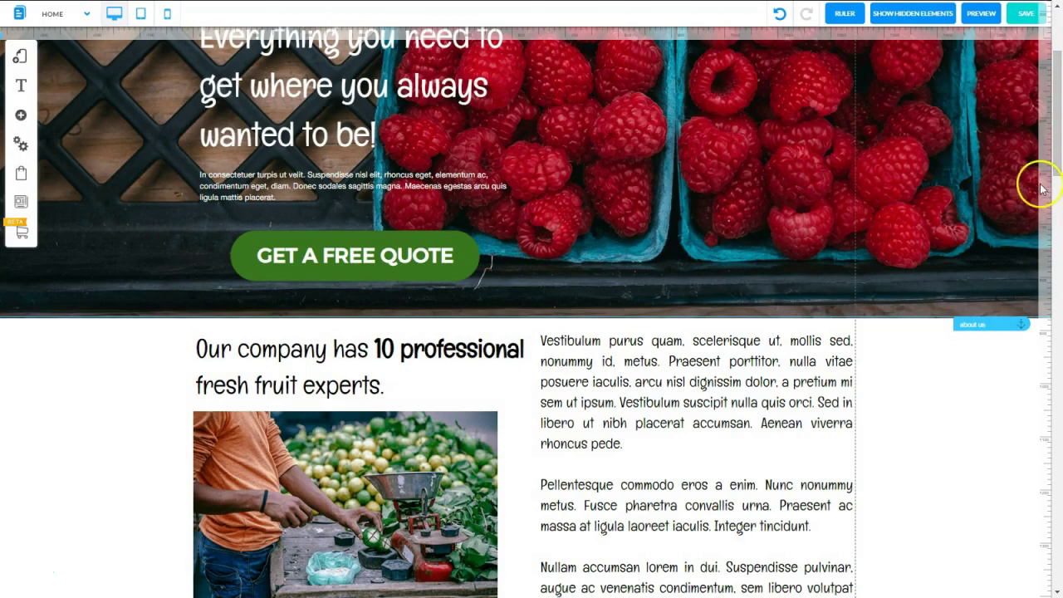
drag(1057, 163, 1057, 303)
click(142, 22)
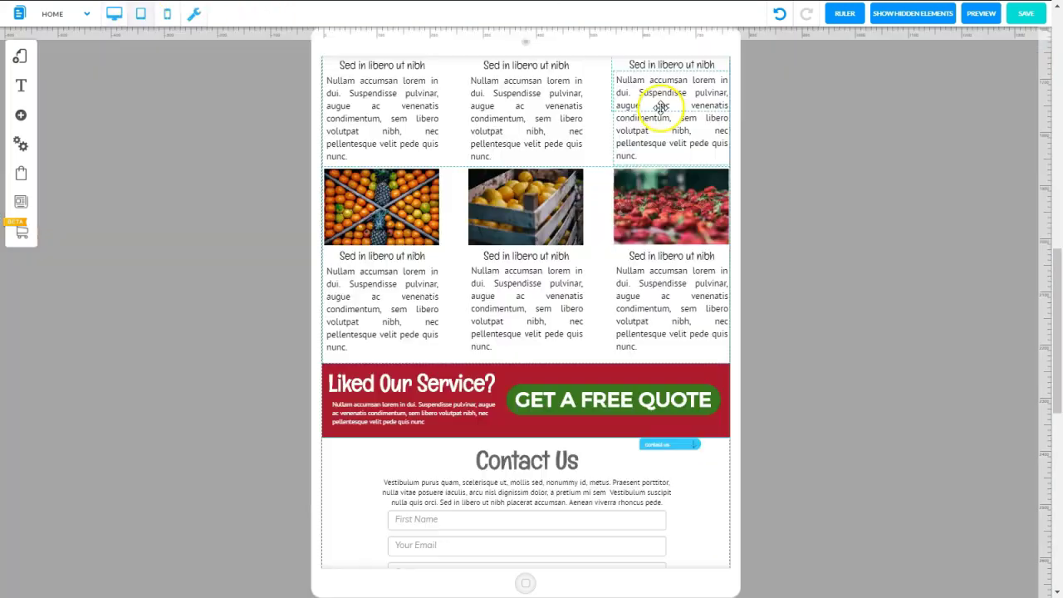
click(166, 17)
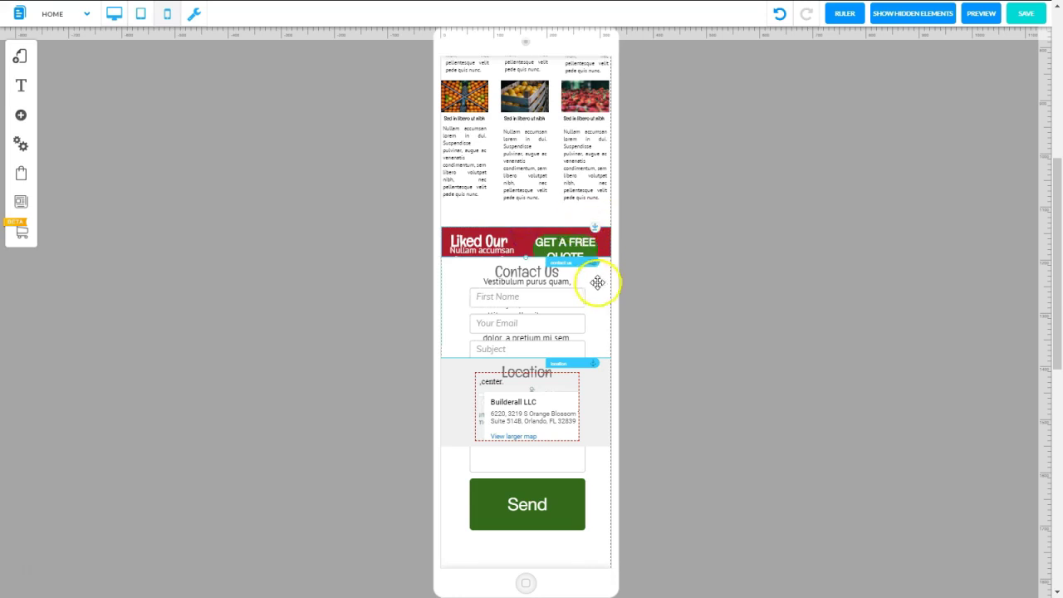
Step: Move the Contact Us section down and bring the red Liked Our Service banner up directly beneath the fruit items
click(455, 278)
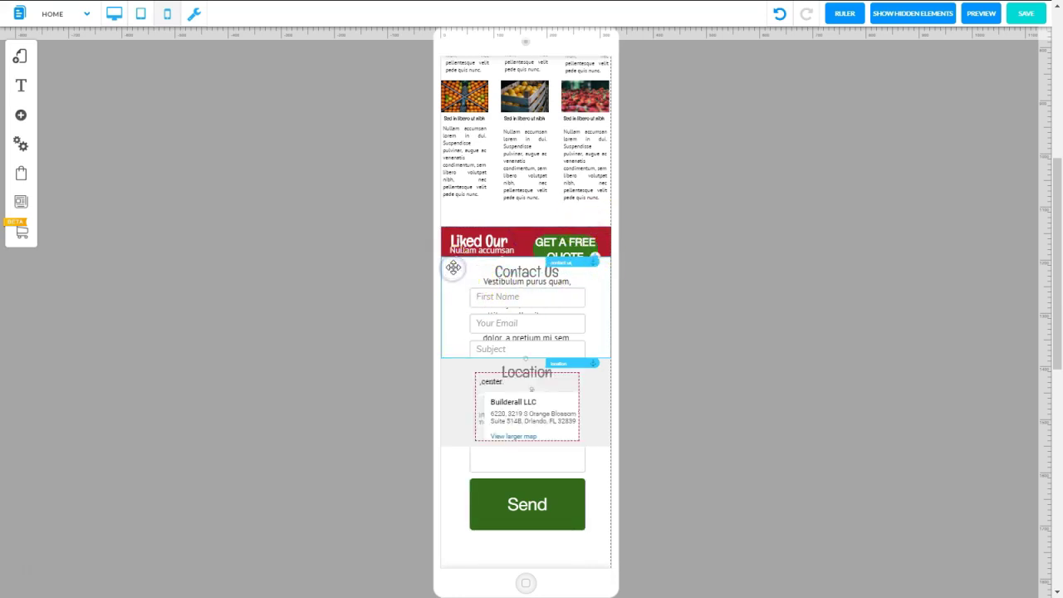
drag(584, 261, 596, 201)
click(596, 199)
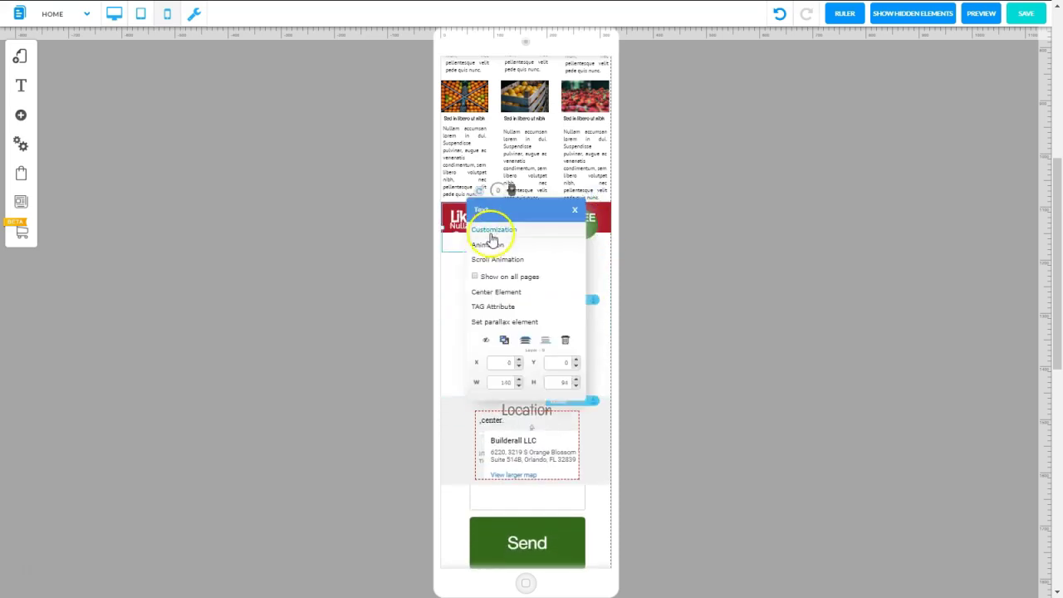
Step: Set the Liked Our Service title's font size to 17 px and reduce the description beneath it
click(494, 230)
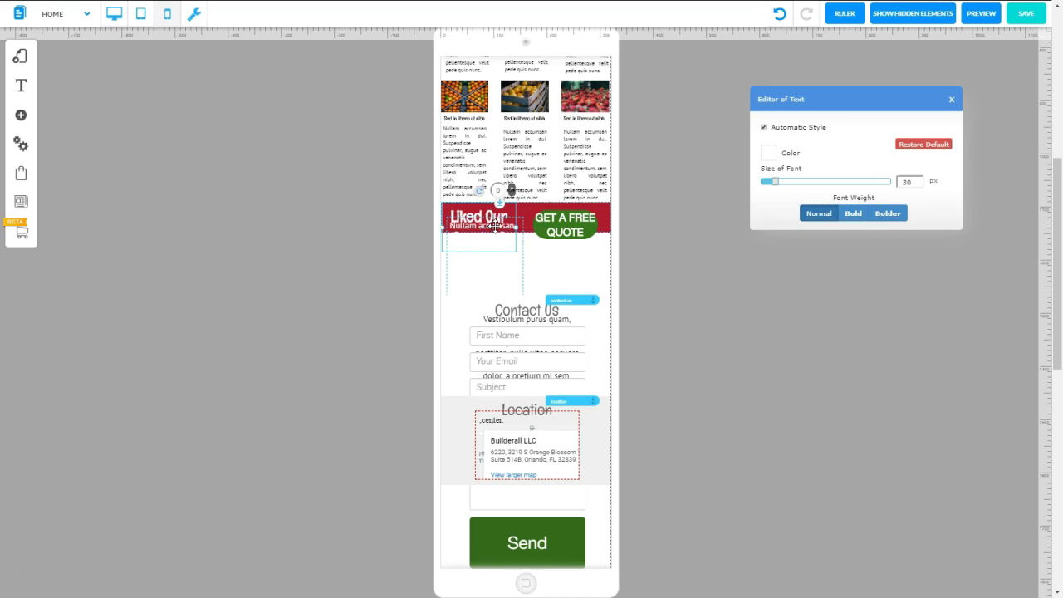
scroll(910, 181, down, 13)
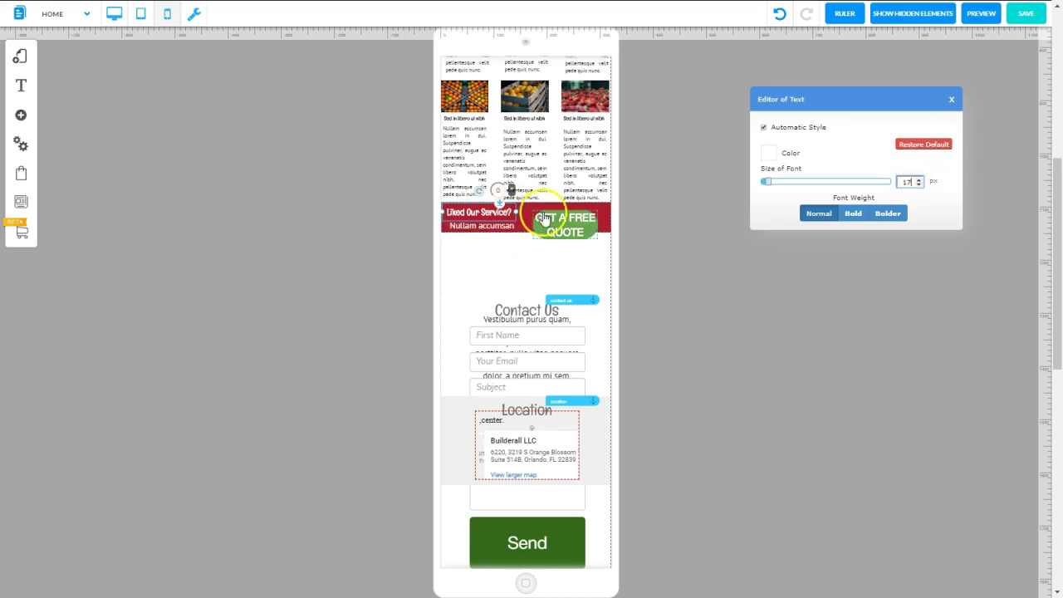
click(528, 225)
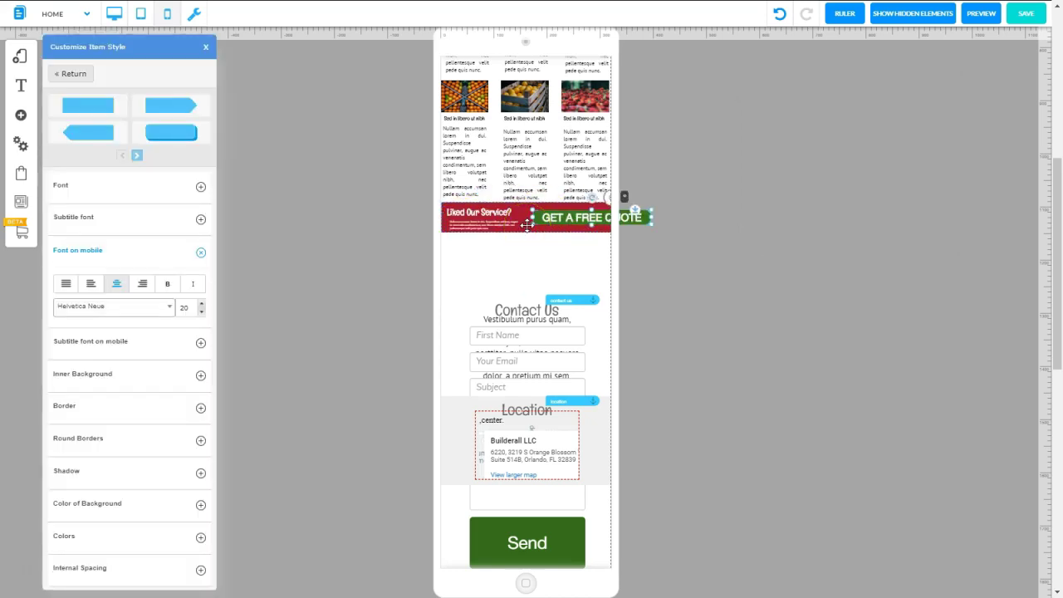
Step: Extend the red banner downward and fit the single-line Get a Free Quote button into its lower right corner
click(544, 225)
drag(544, 217, 523, 242)
drag(460, 226, 514, 218)
click(489, 241)
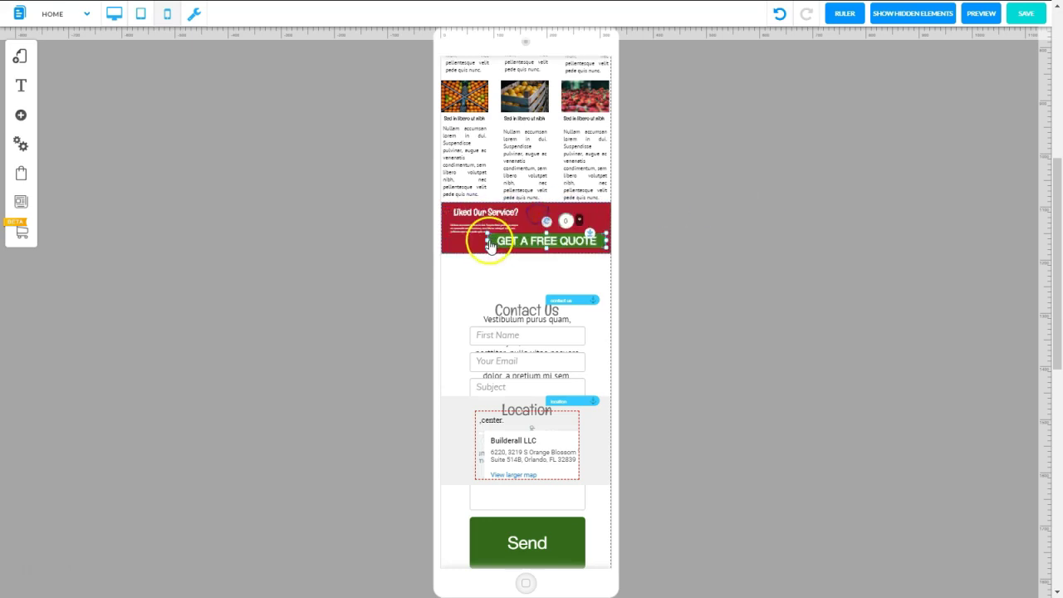
drag(489, 243, 495, 245)
click(655, 221)
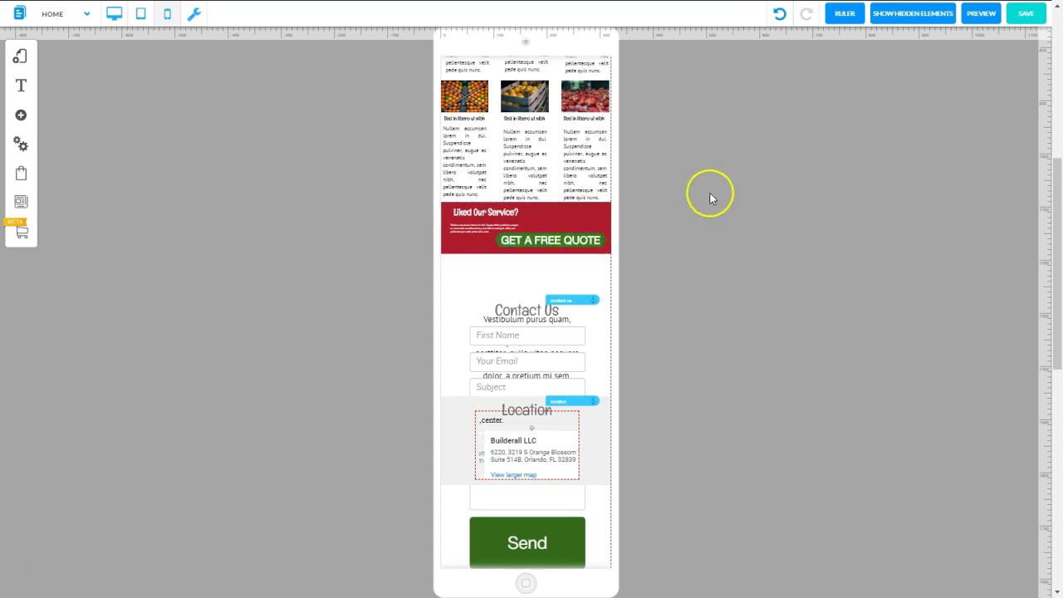
Step: Move the Contact Us section up against the red banner and make its title smaller
drag(595, 297, 596, 258)
Step: Move the contact form out beside the page and extend the Contact Us section down, with the Location section below it
click(447, 374)
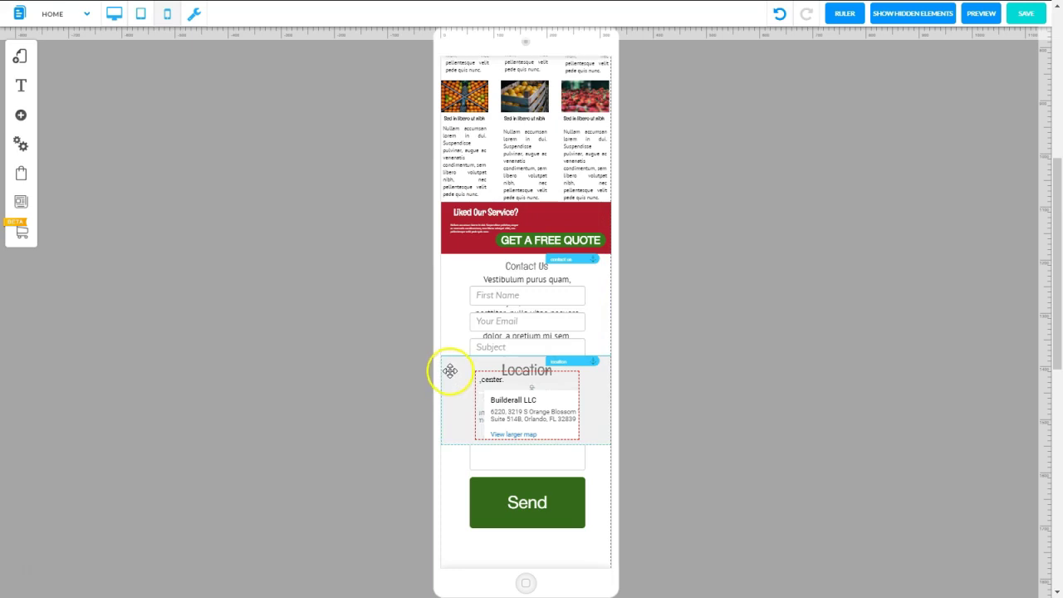
click(562, 344)
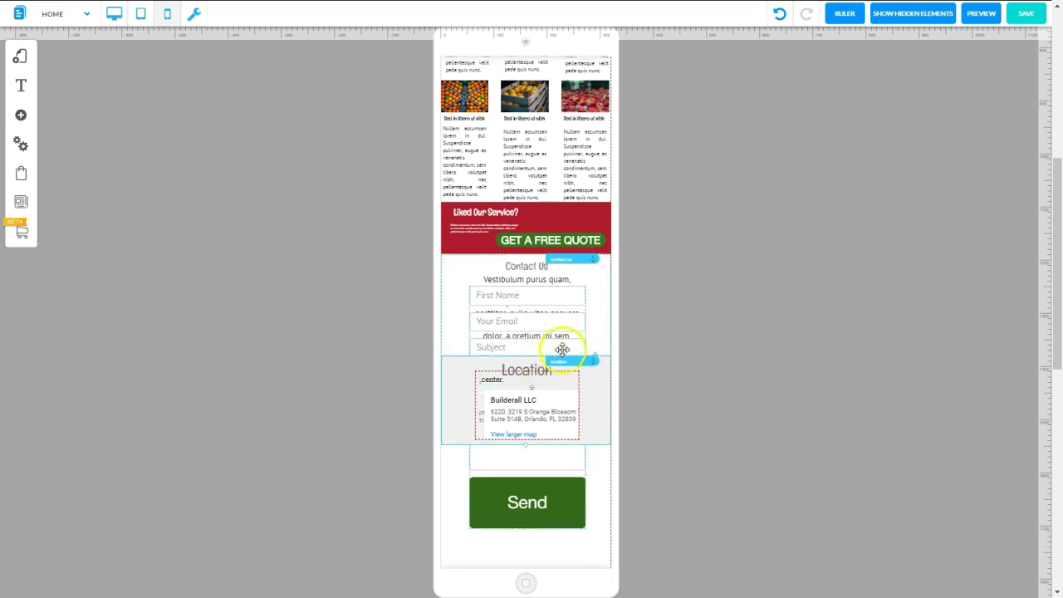
click(598, 355)
drag(597, 356, 737, 203)
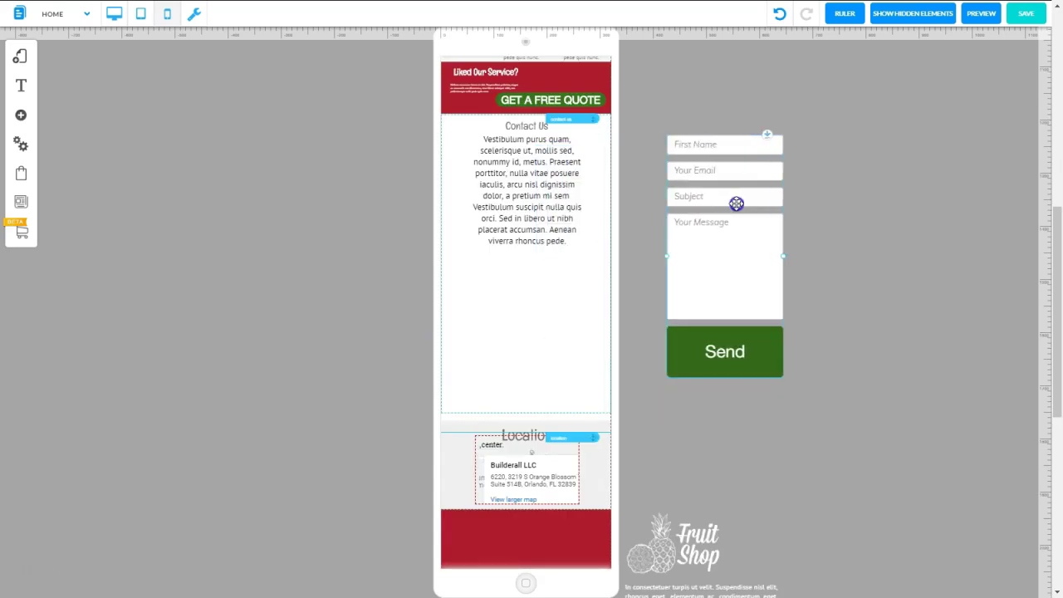
Step: Widen the Contact Us description to the full page width and set its font size to 9 px
click(527, 184)
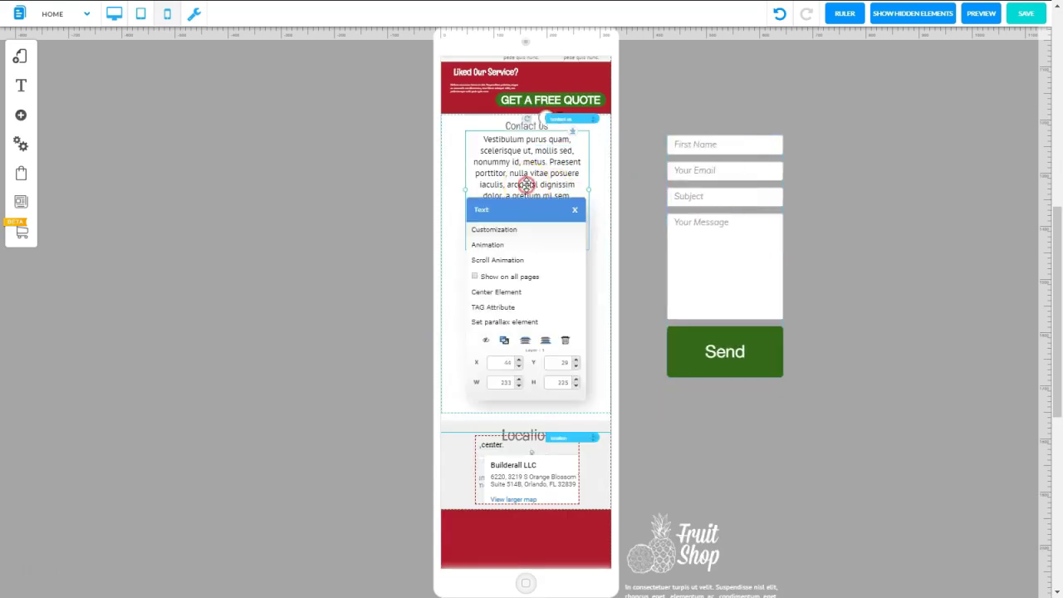
click(501, 230)
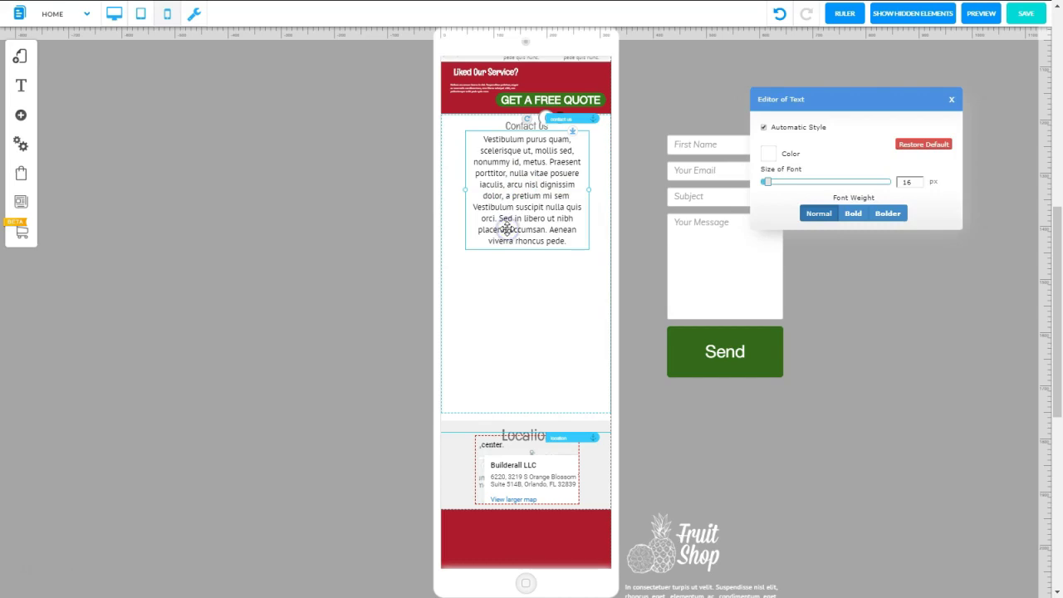
click(465, 196)
drag(464, 192, 443, 191)
drag(589, 190, 610, 181)
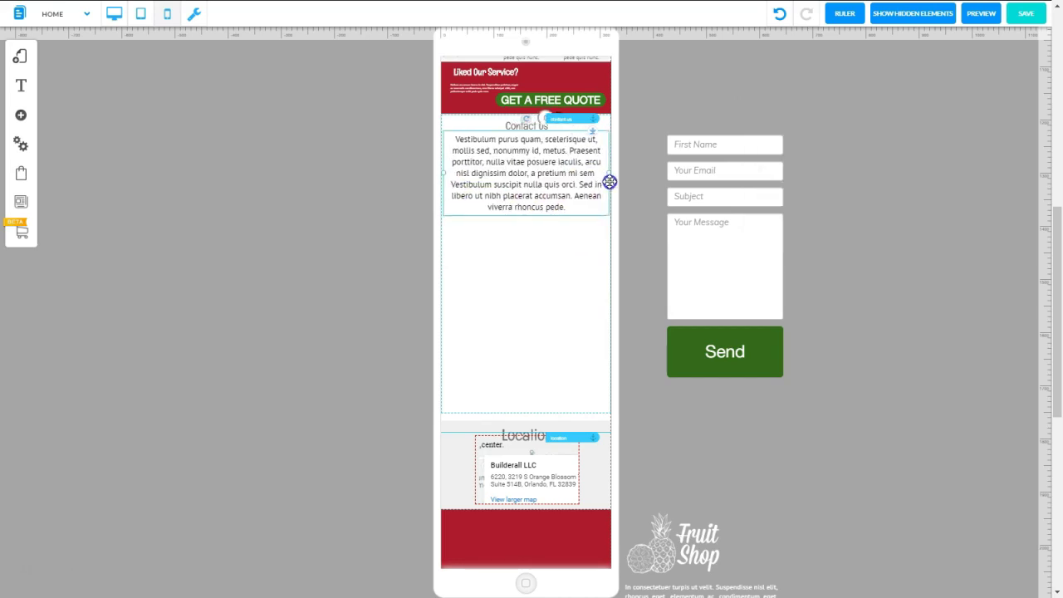
right_click(553, 174)
click(495, 231)
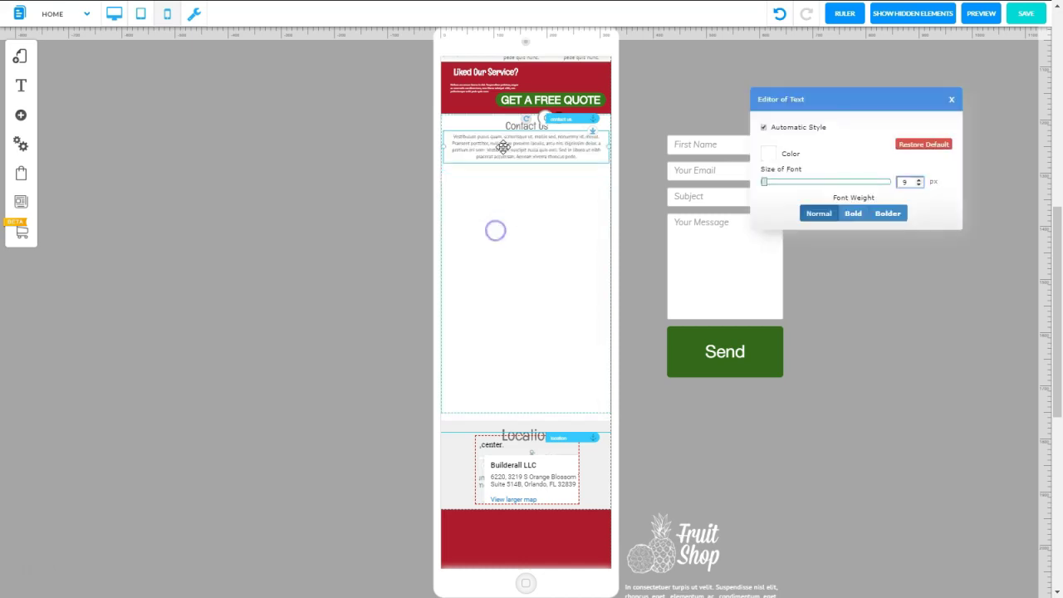
click(952, 97)
Step: Place the contact form back beneath the Contact Us description and stretch it to the full page width
drag(740, 199, 515, 223)
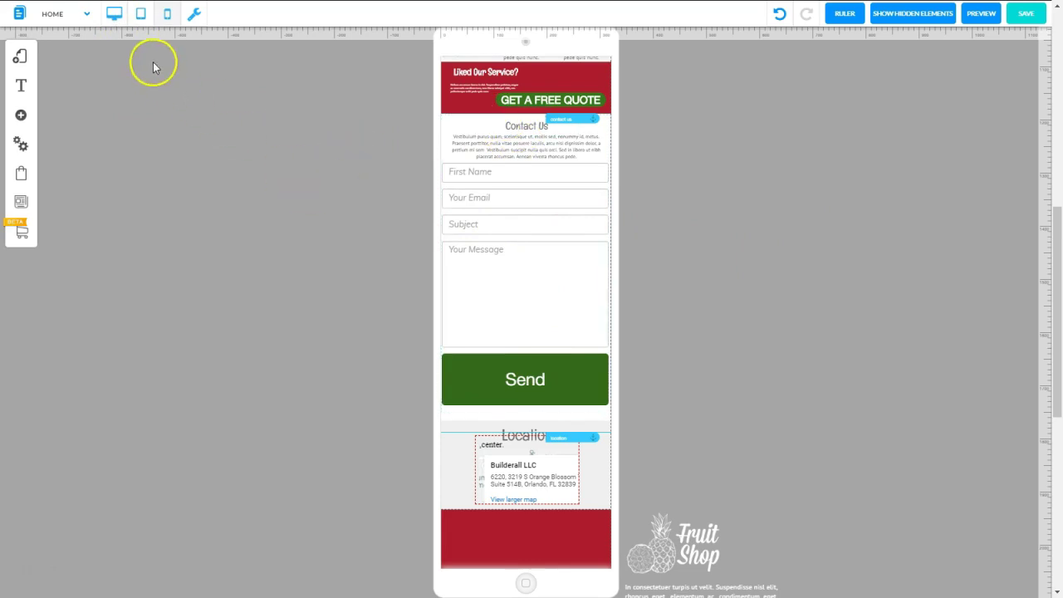
Step: Compare the page's sections in the desktop and tablet views and return to the mobile view
click(113, 18)
drag(1055, 390, 1055, 121)
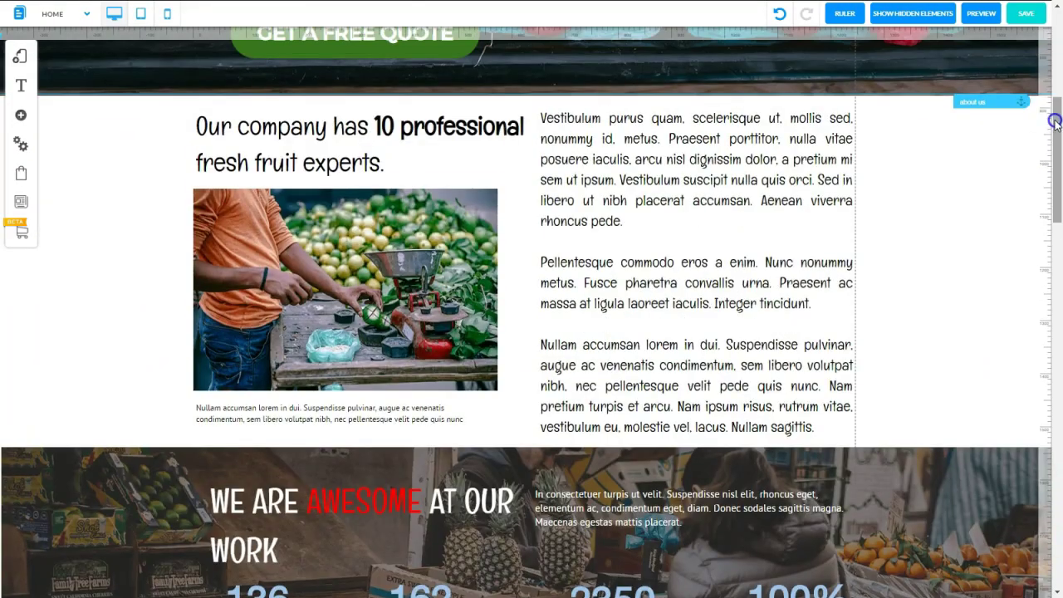
click(140, 14)
drag(1051, 277, 1040, 344)
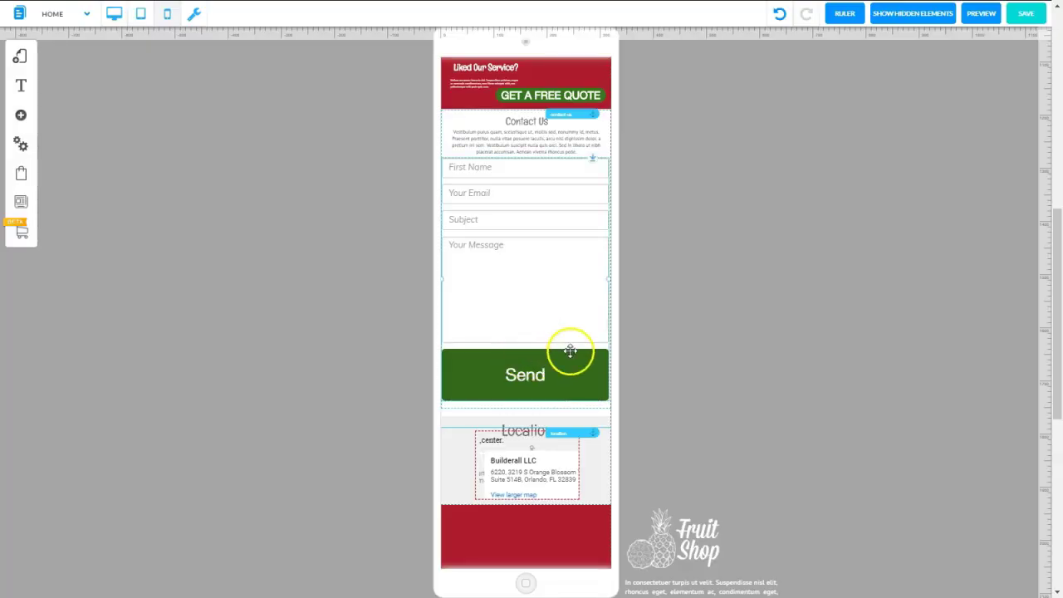
Step: Move the red footer section down to leave free space beneath the Location section
drag(1051, 249, 1052, 361)
click(557, 209)
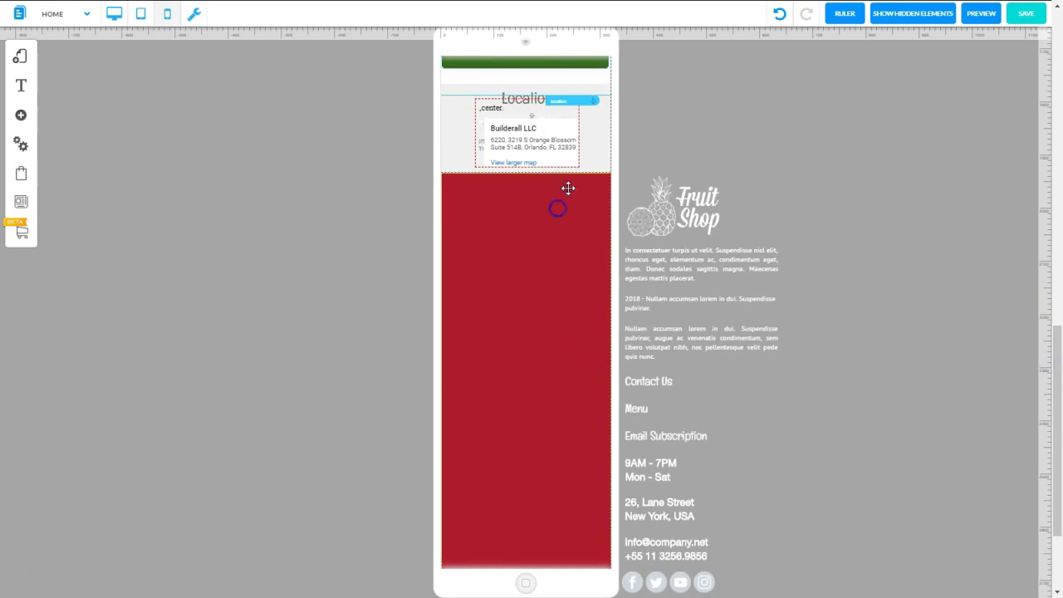
drag(579, 179, 579, 385)
Step: Set the Location title's font size to 20 px
click(521, 98)
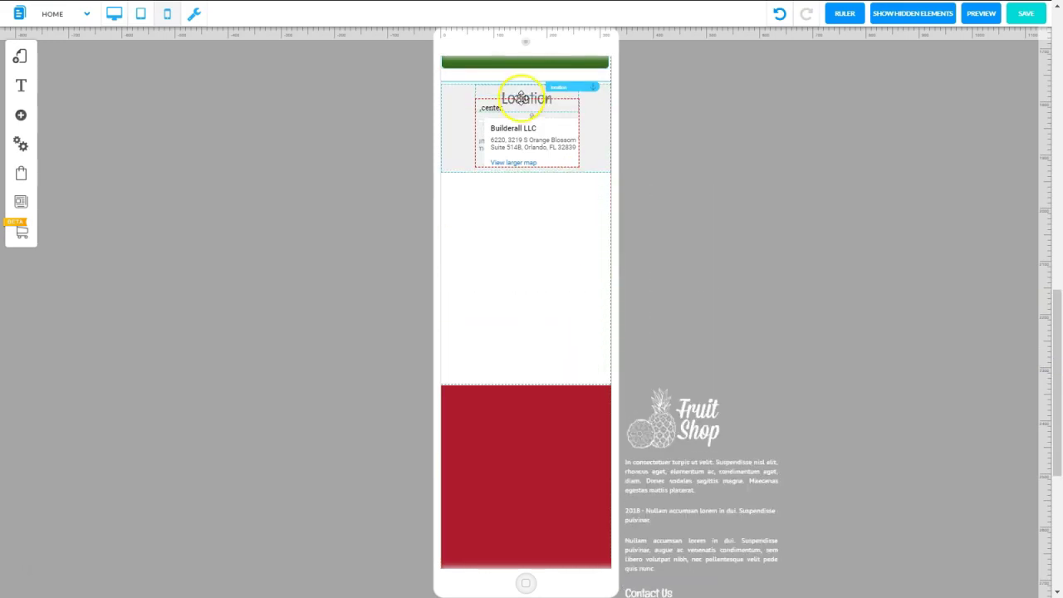
right_click(520, 98)
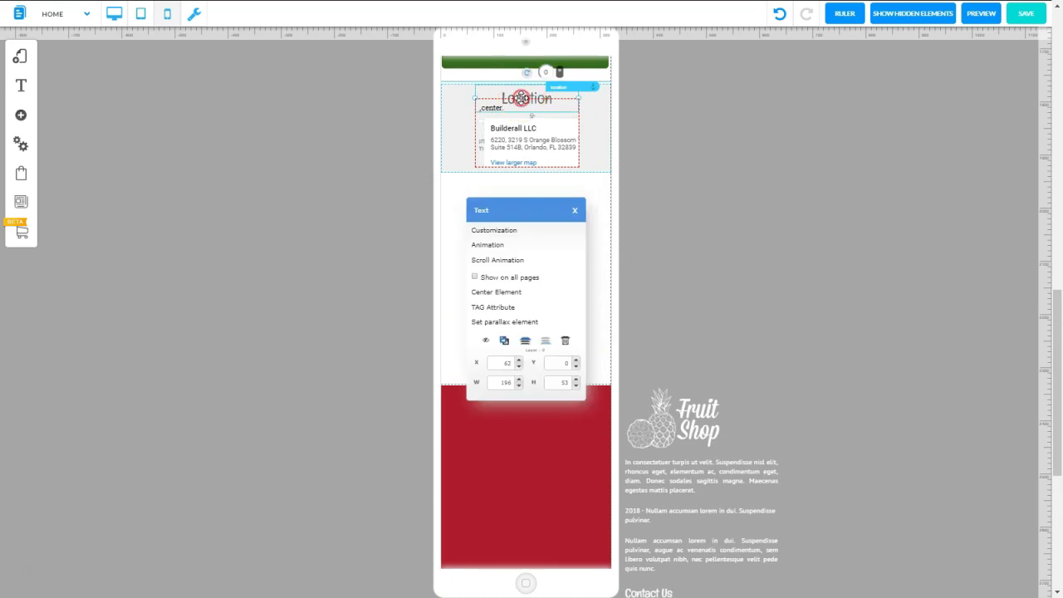
click(486, 231)
click(917, 183)
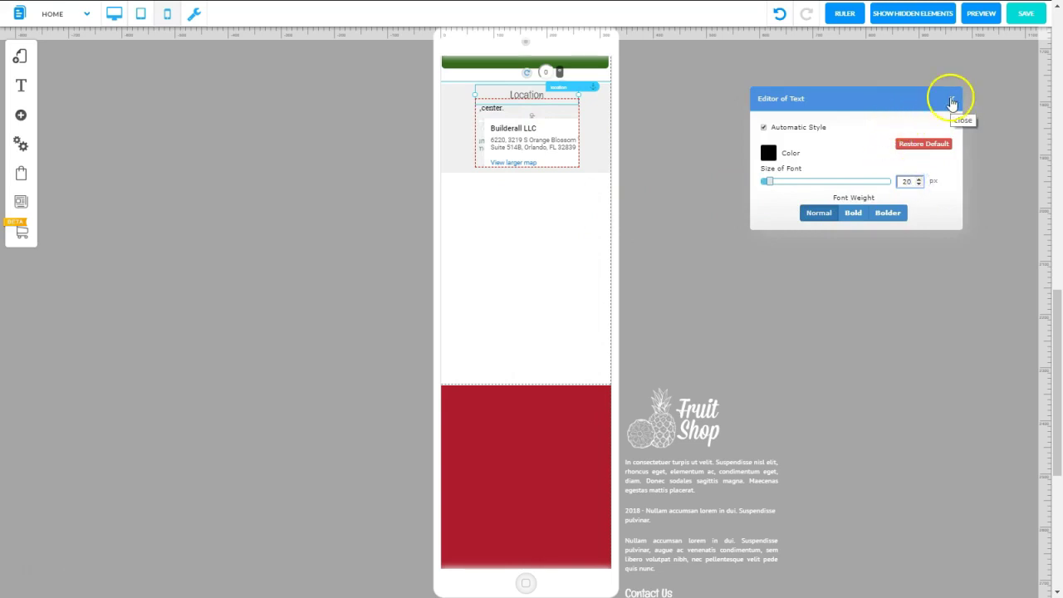
Step: Move the red footer section up so that it sits directly beneath the Location section
click(952, 101)
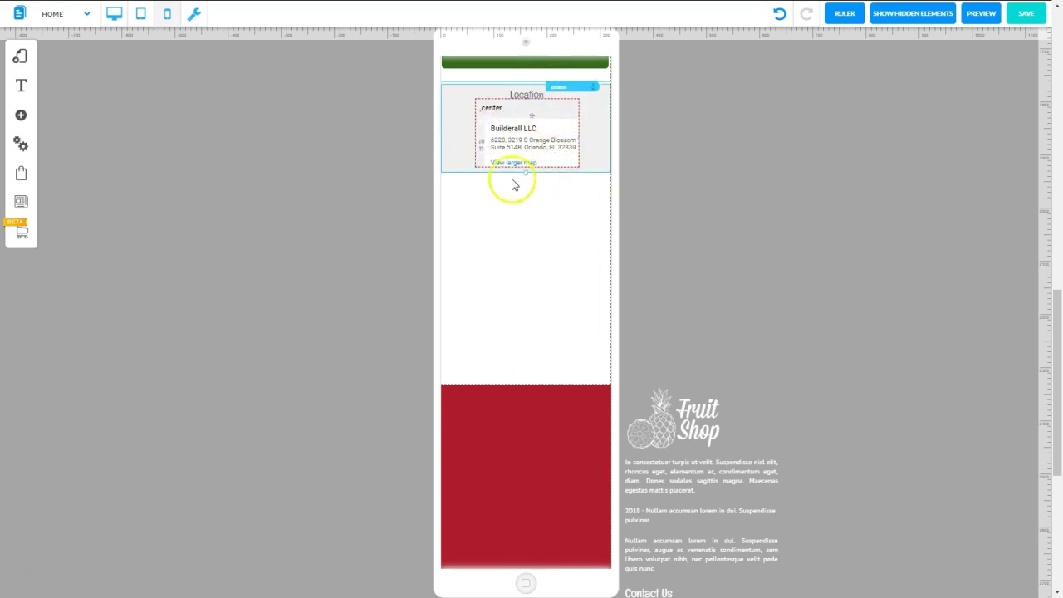
click(565, 393)
drag(570, 390, 573, 266)
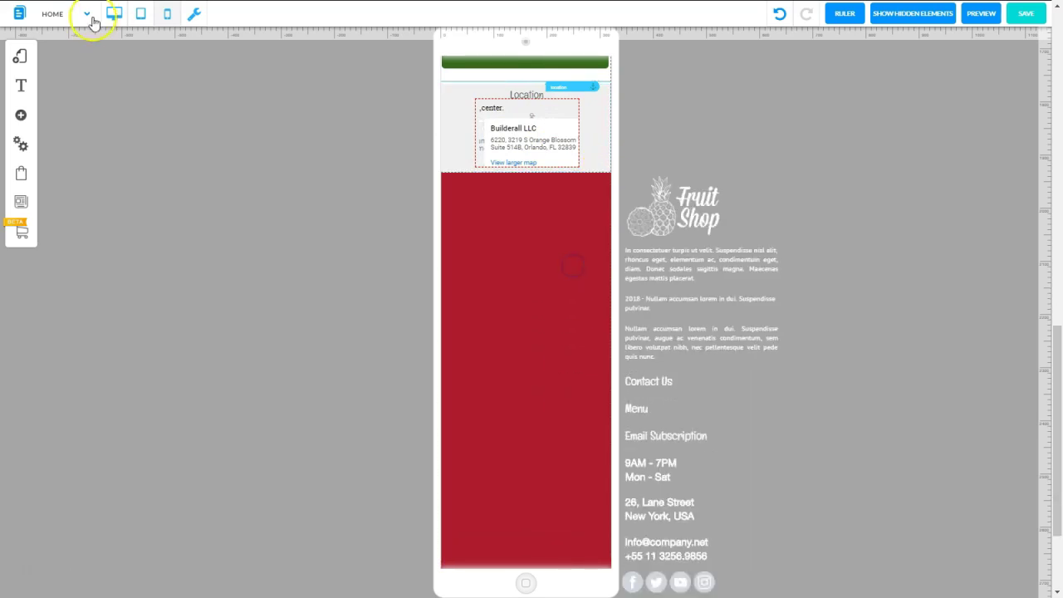
Step: In the tablet view, move the footer up to close the gap beneath the Location section
click(113, 14)
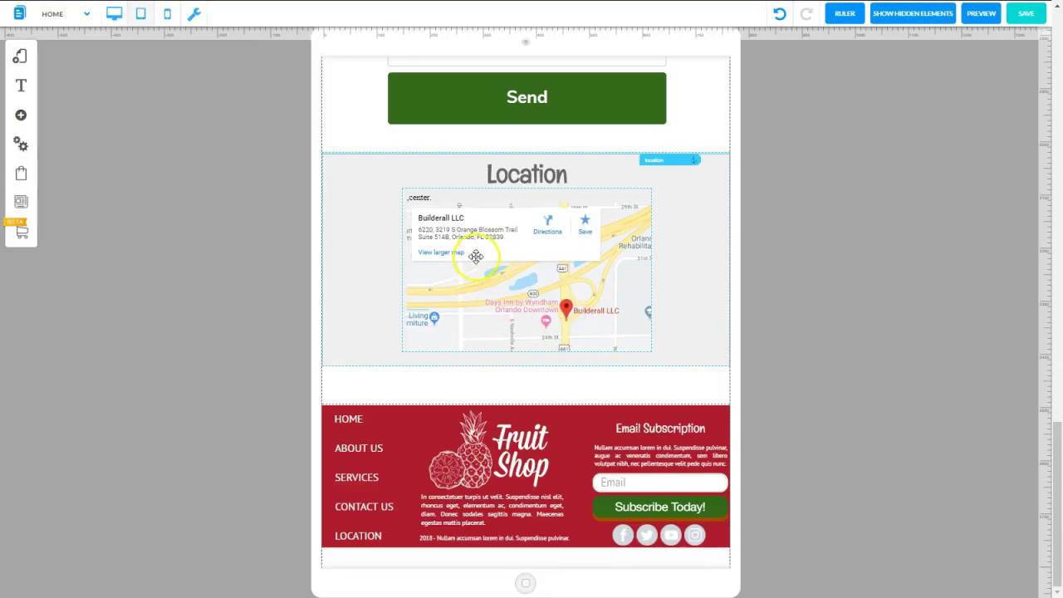
click(506, 263)
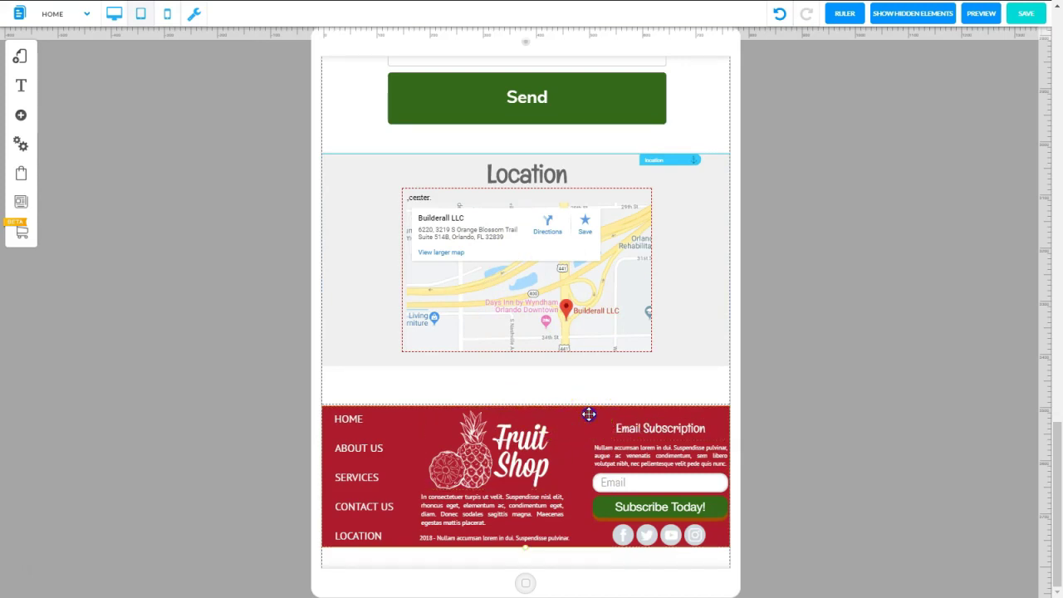
drag(589, 414, 587, 392)
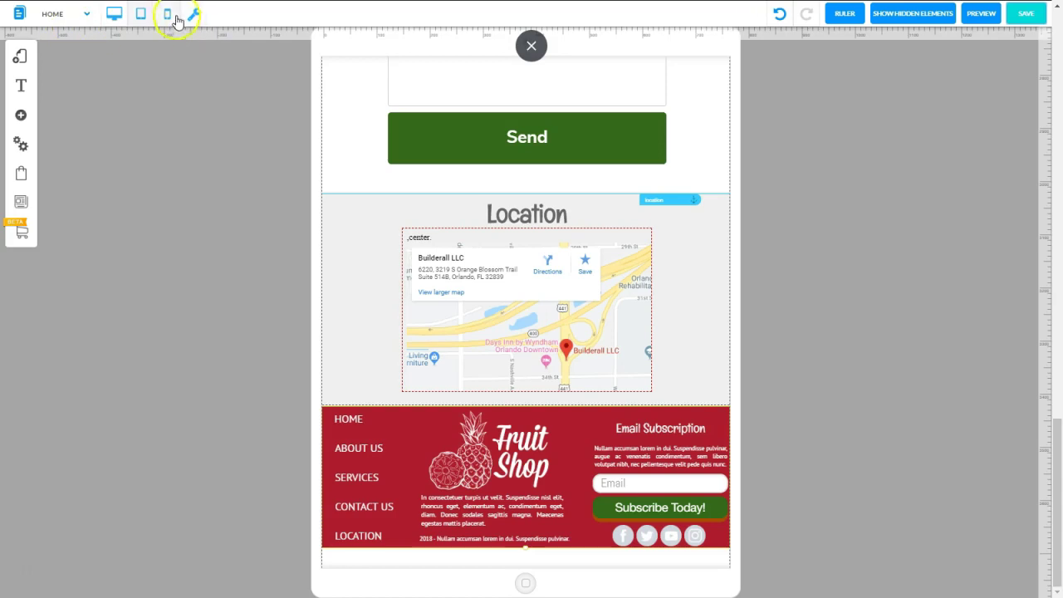
Step: In the mobile view, place the Email Subscription title, its description and the subscribe form at the top of the red footer
click(170, 13)
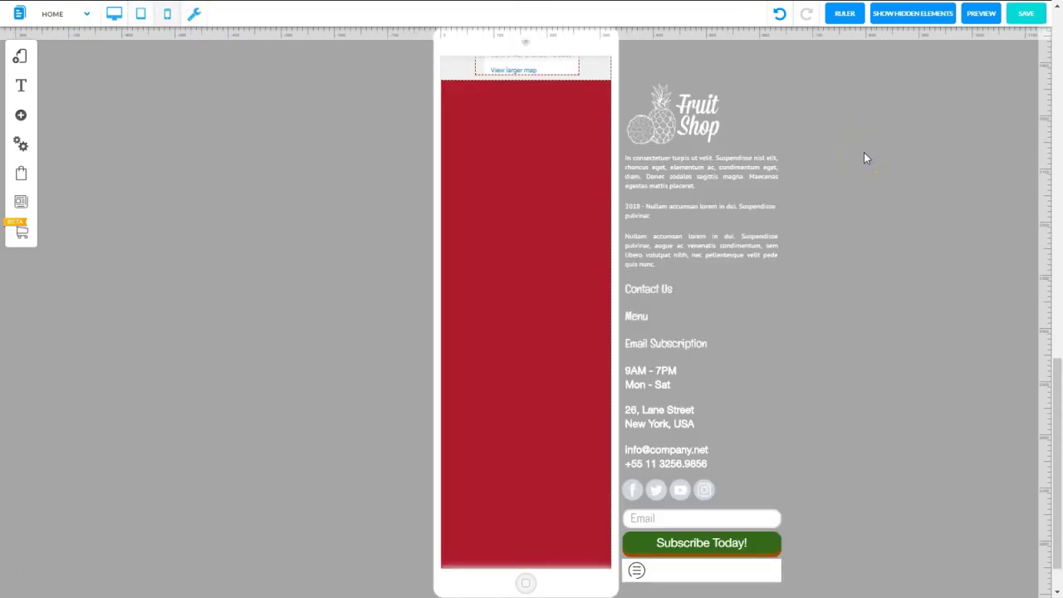
drag(593, 166, 514, 92)
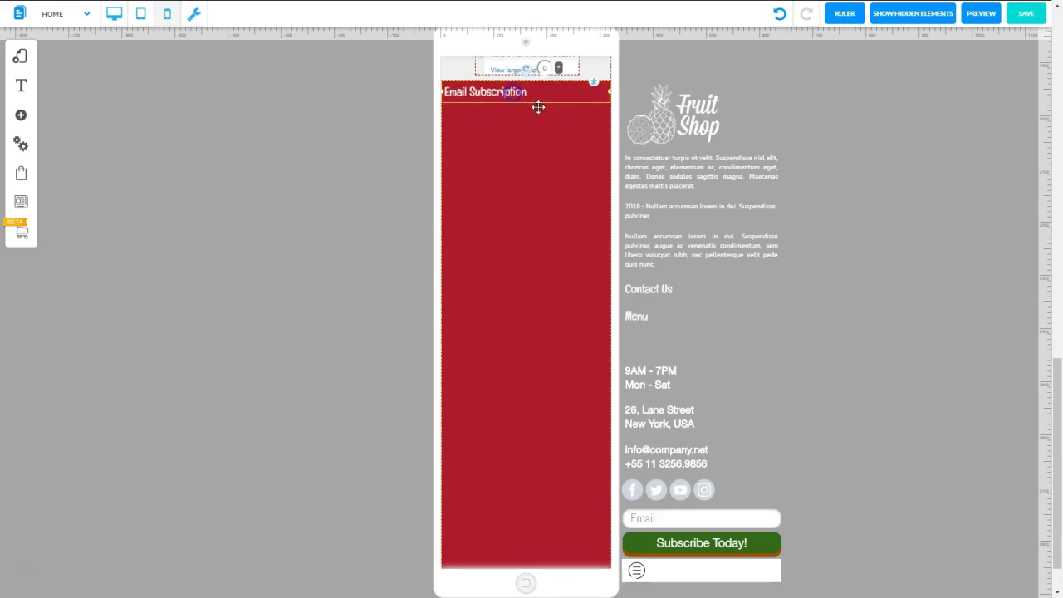
click(744, 543)
drag(745, 542, 525, 151)
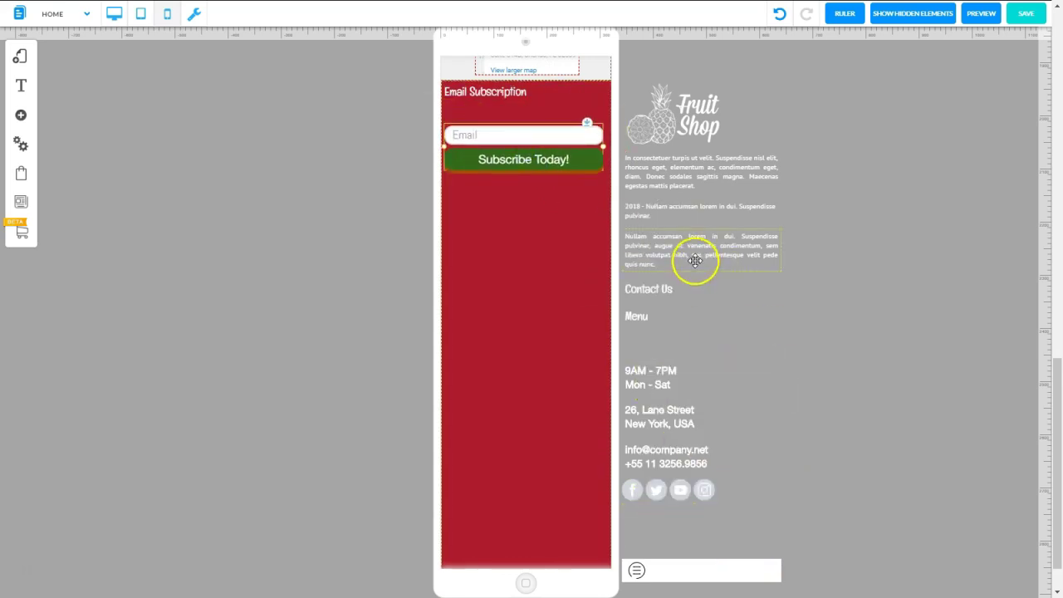
drag(739, 258, 608, 124)
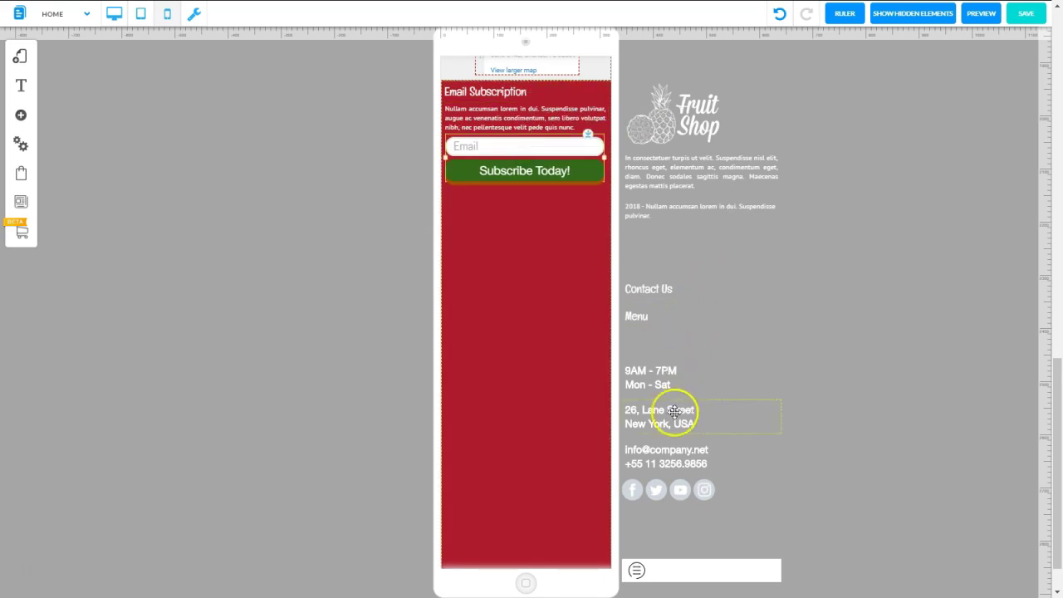
Step: Stack the Contact Us title, opening hours, address and contact details beneath the subscribe form in the footer
click(658, 299)
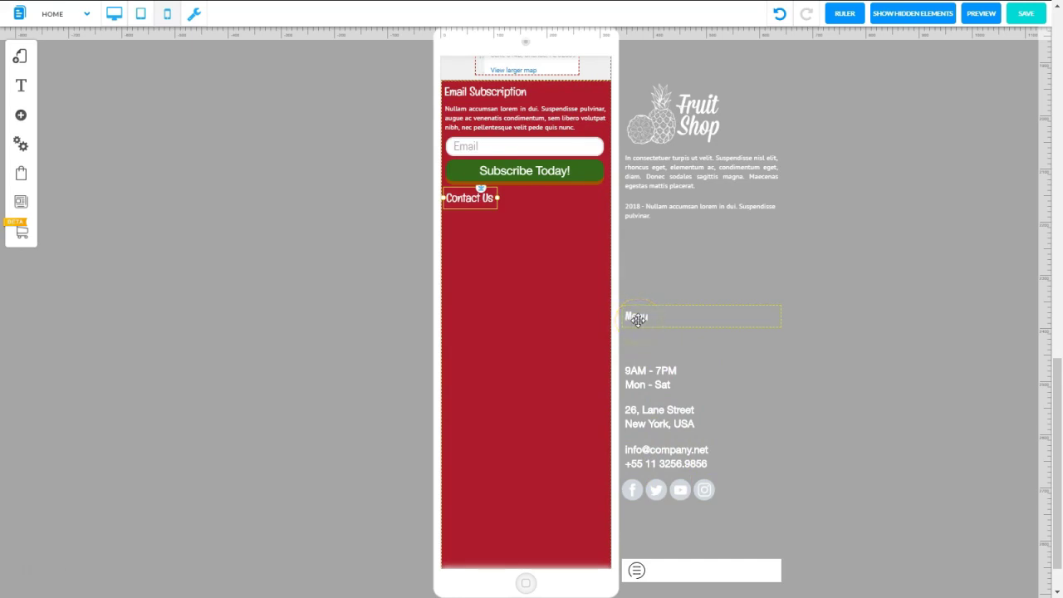
drag(656, 461, 476, 226)
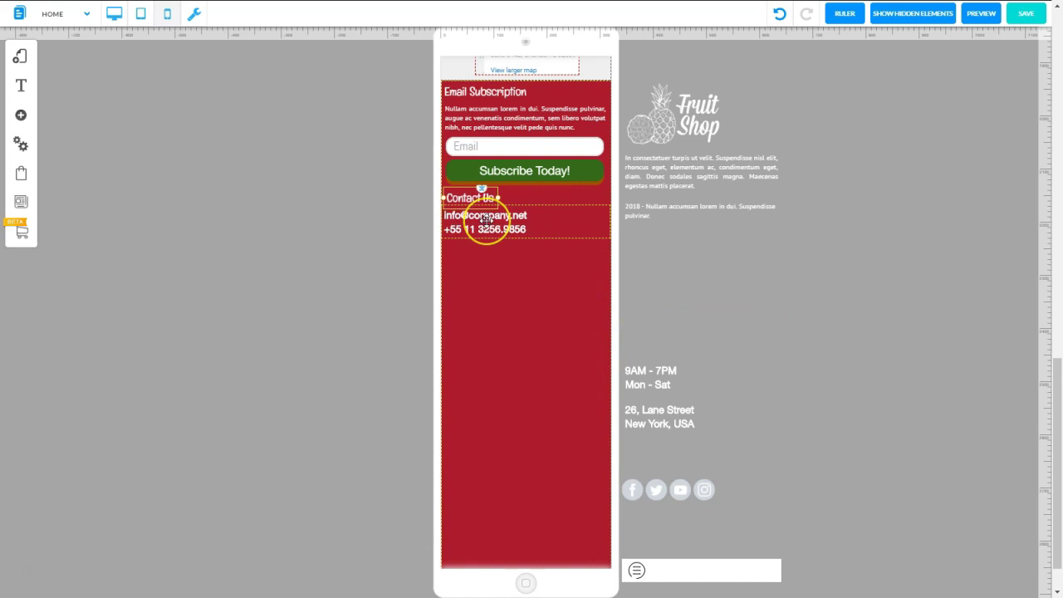
drag(486, 219, 490, 305)
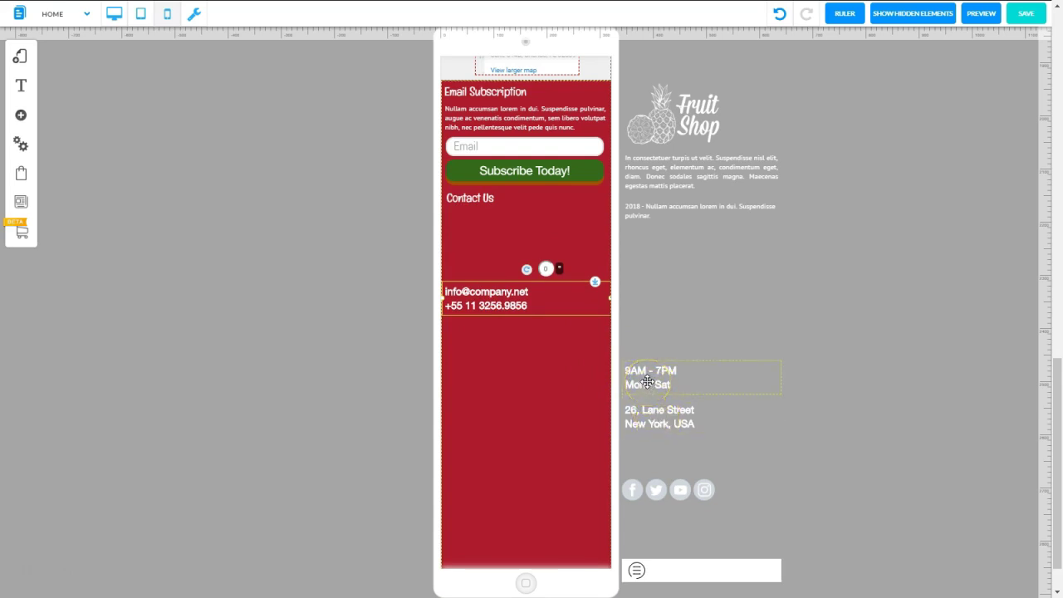
drag(648, 385, 474, 237)
click(464, 224)
click(486, 309)
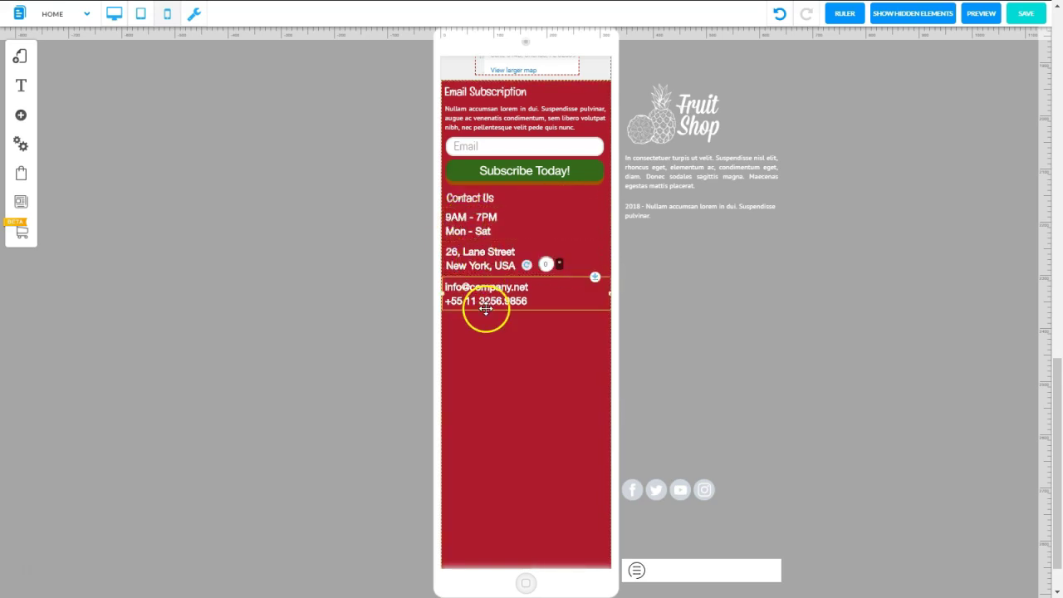
Step: Delete the paragraph below the logo and place the social icons and the 2018 copyright text beneath the contact details
click(678, 172)
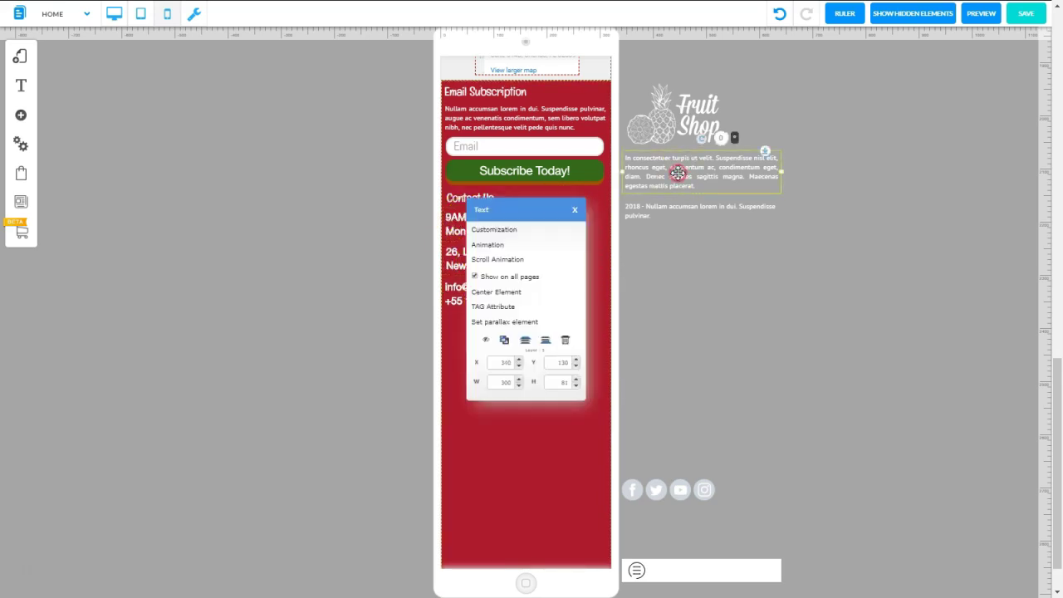
click(567, 338)
drag(736, 240, 491, 327)
drag(703, 208, 522, 349)
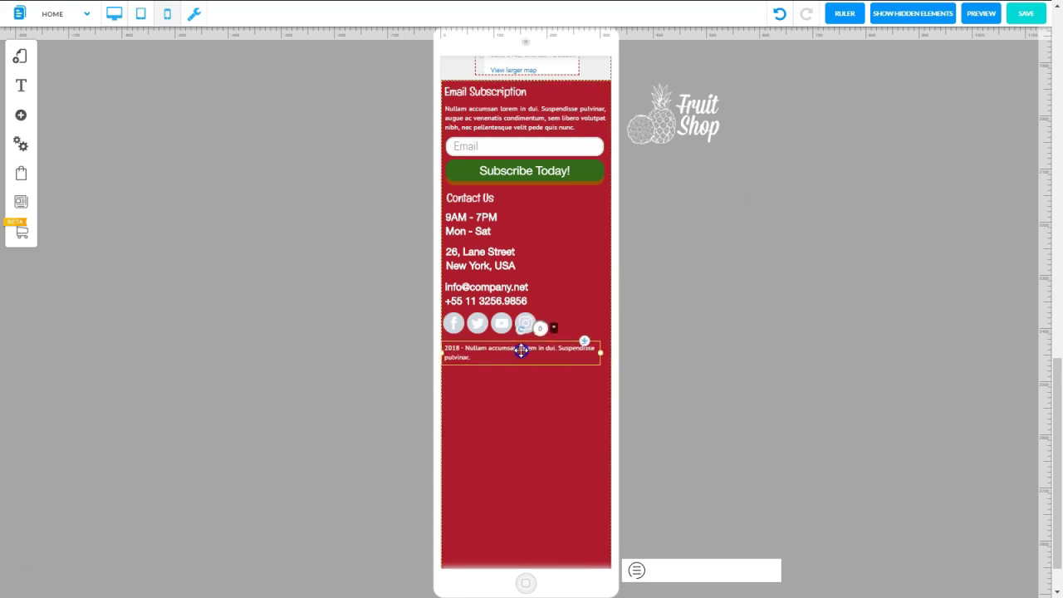
drag(523, 349, 523, 349)
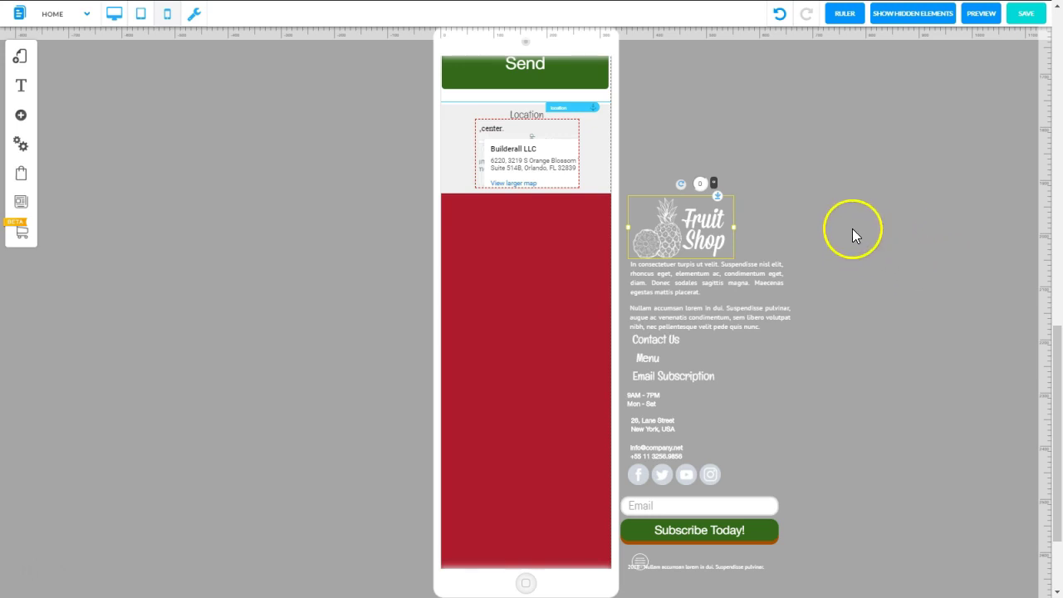
Step: Place the Fruit Shop logo in the middle of the red footer and remove the "In consectetuer" paragraph beside the page
drag(708, 231, 553, 332)
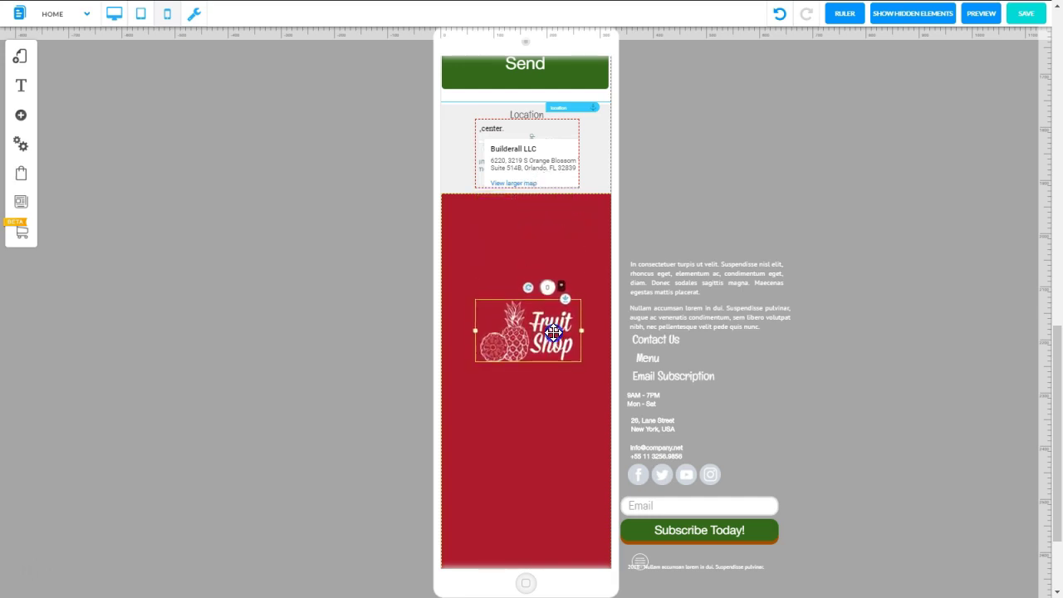
drag(702, 278, 711, 202)
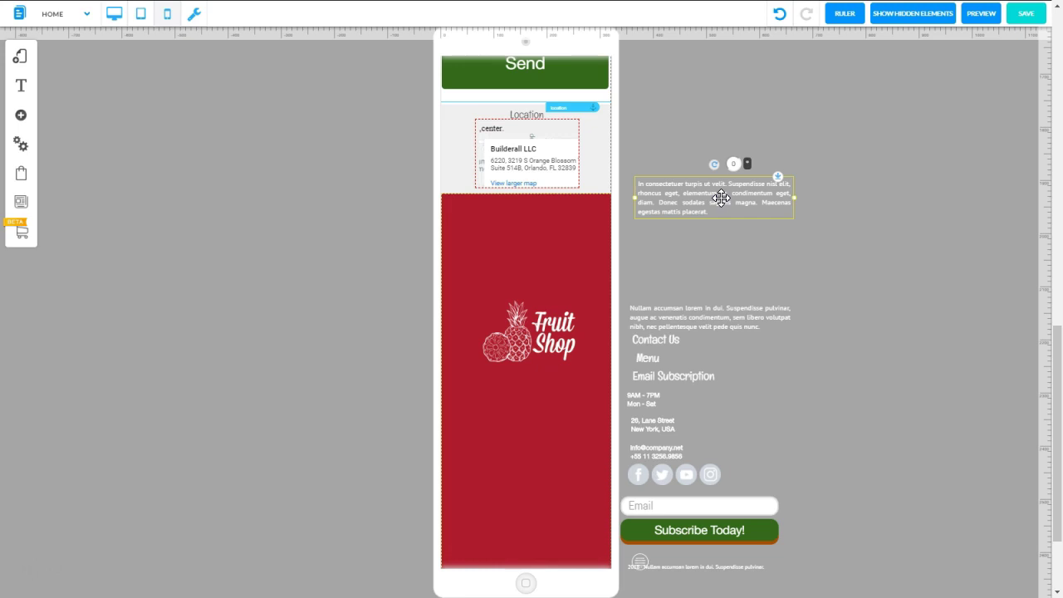
right_click(721, 198)
click(474, 355)
Step: Move the email subscribe form into the footer above the Fruit Shop logo
click(714, 503)
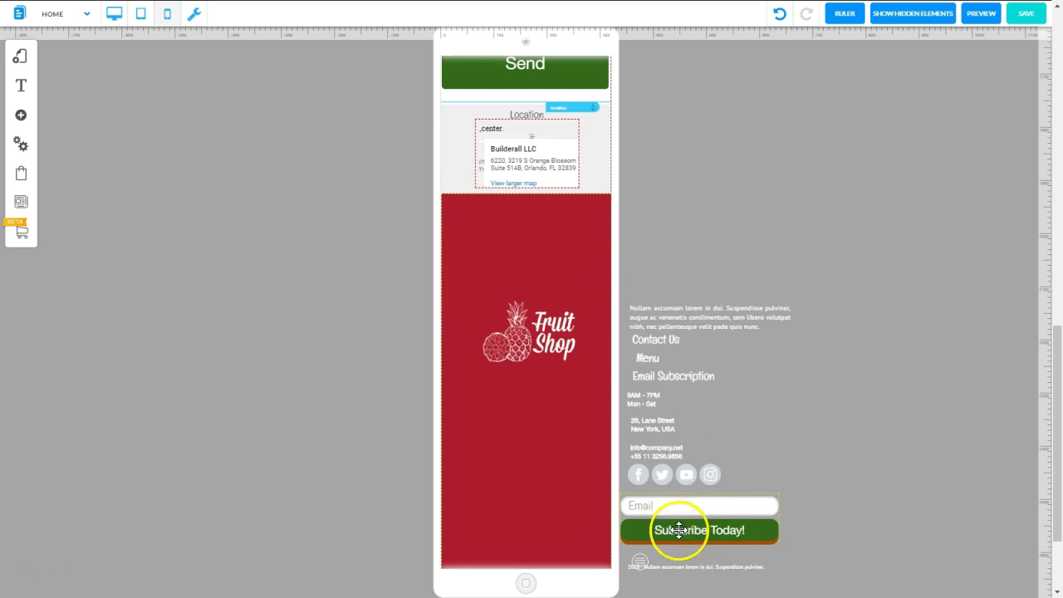
drag(712, 527, 734, 243)
click(734, 243)
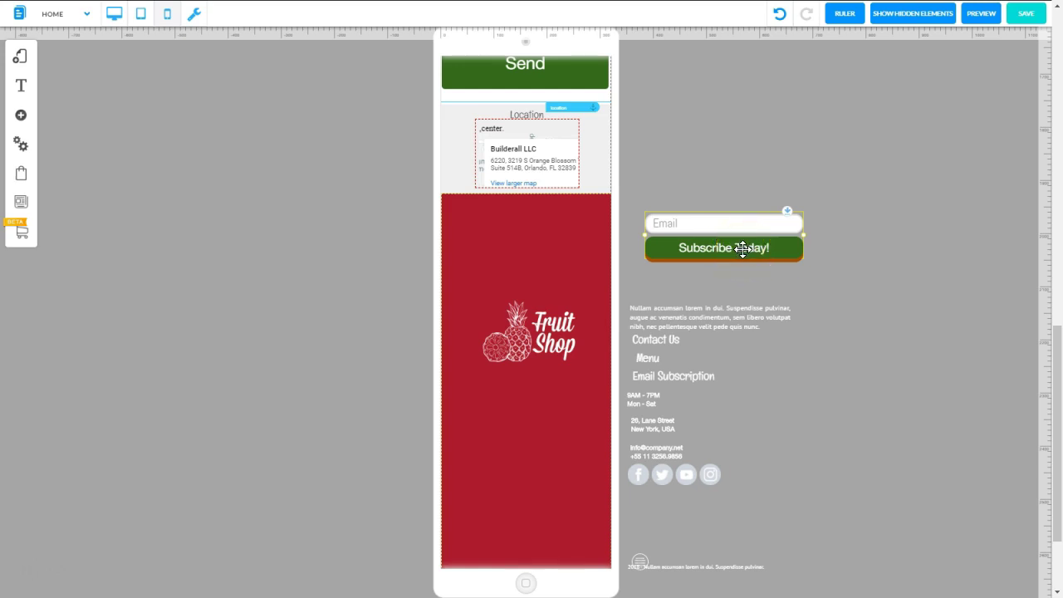
drag(743, 248, 557, 261)
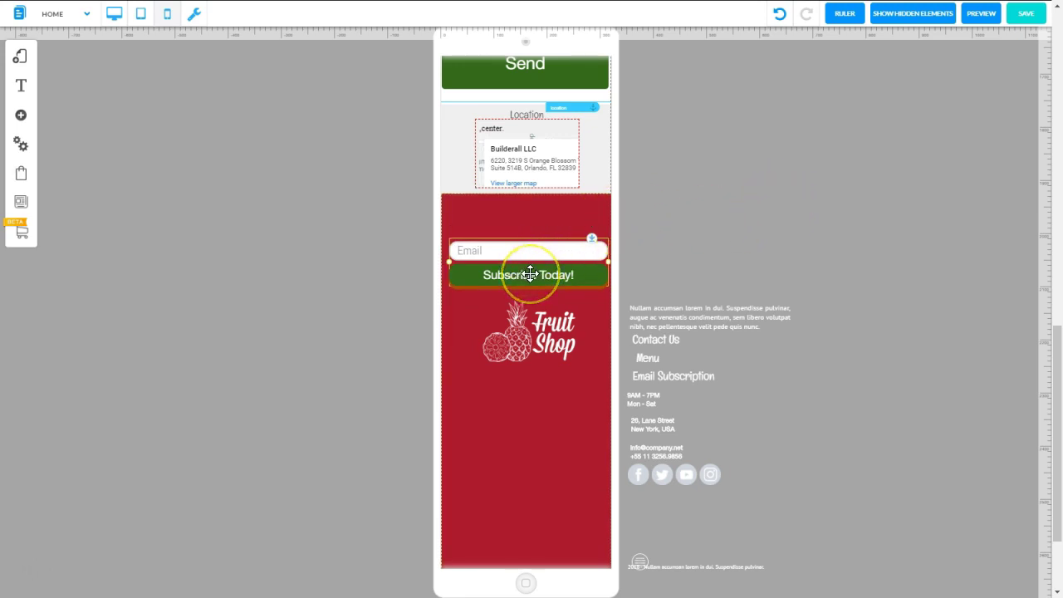
Step: Place the Email Subscription title and its description above the subscribe form, shifting the form down to make room
drag(696, 315, 510, 226)
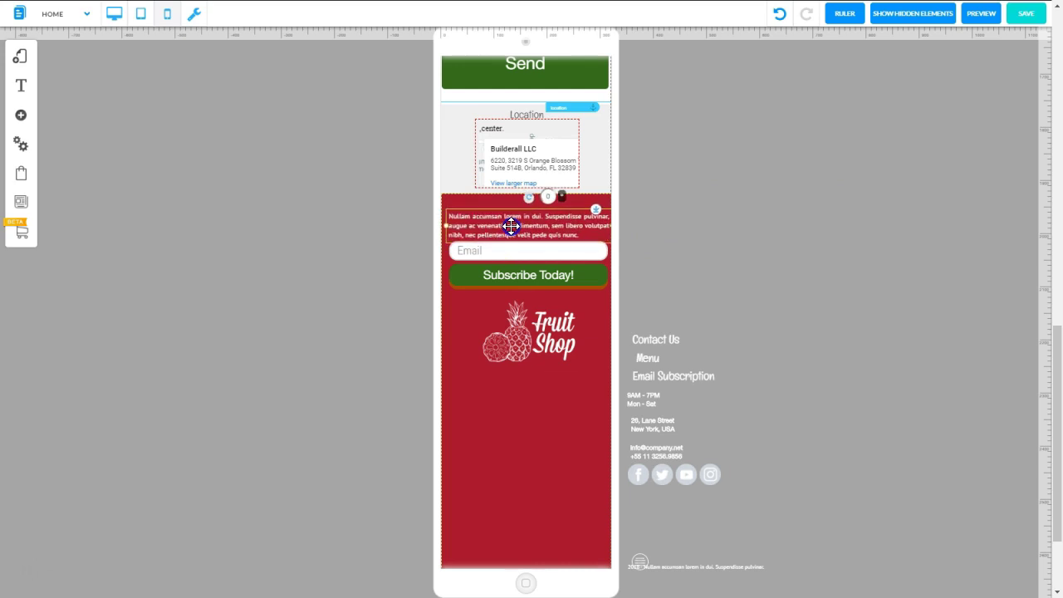
drag(527, 267, 530, 286)
drag(537, 230, 533, 241)
drag(677, 376, 595, 217)
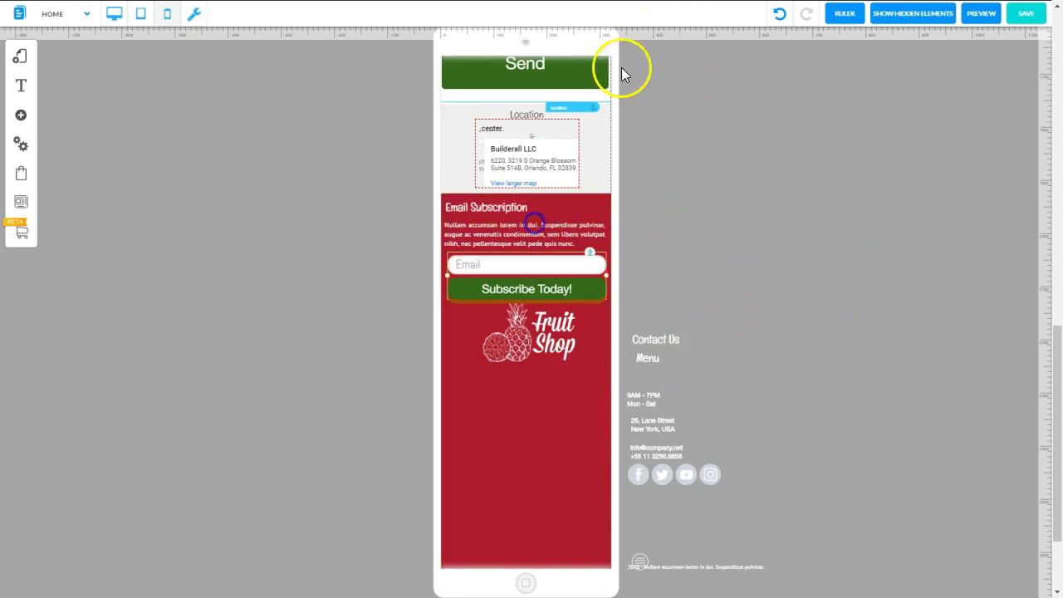
drag(473, 264, 470, 265)
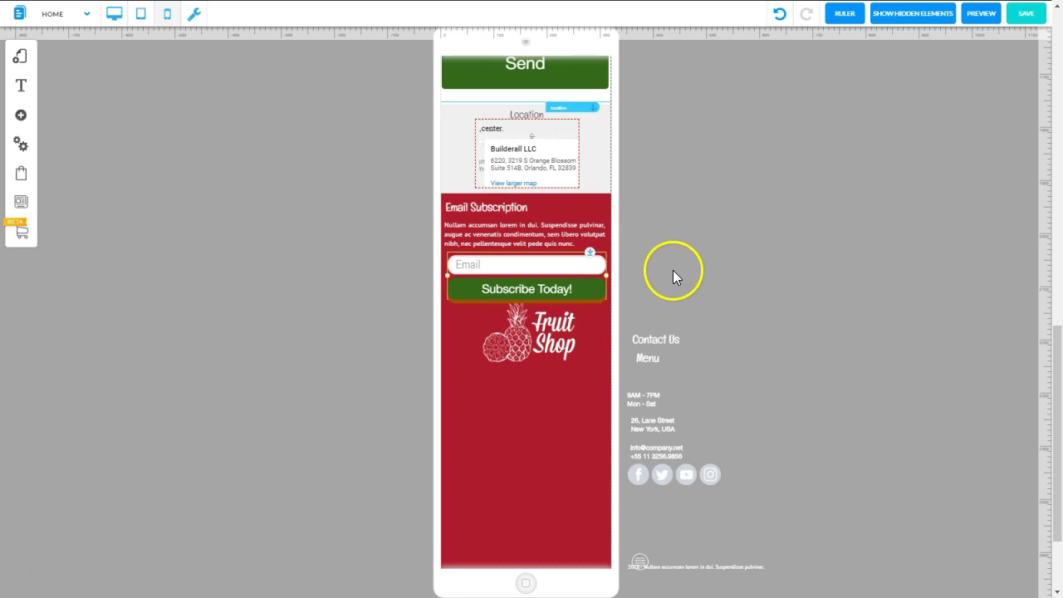
Step: Center the Email Subscription title, its description and the subscribe form horizontally in the footer
drag(508, 192, 565, 391)
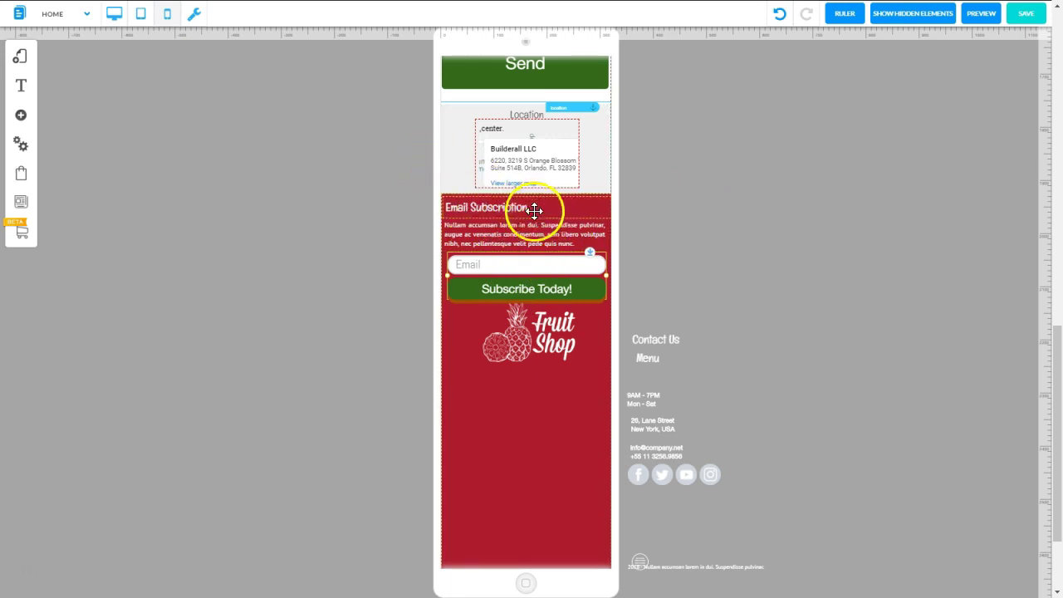
click(500, 266)
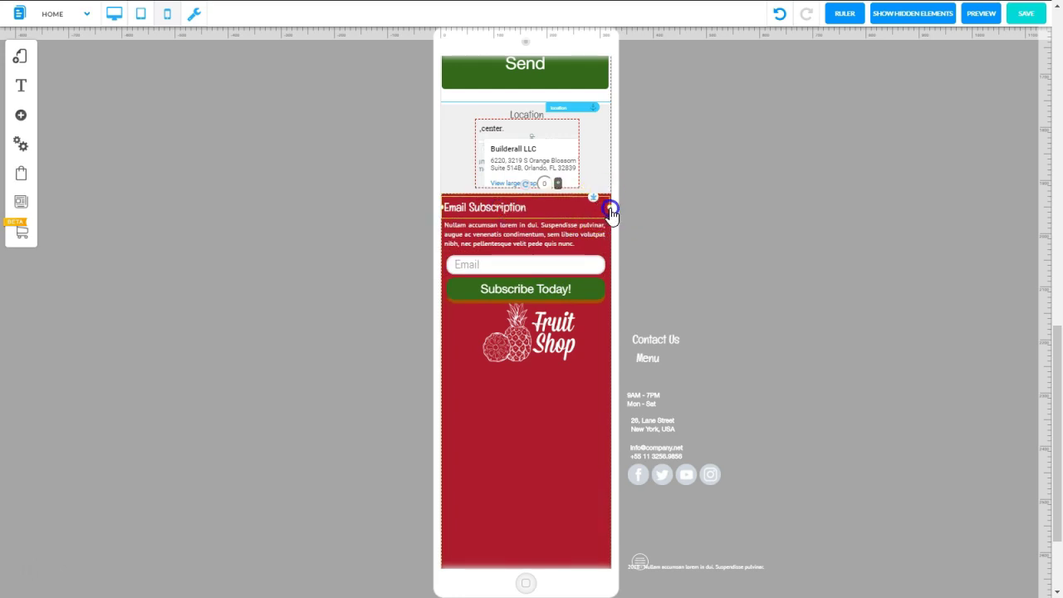
click(515, 208)
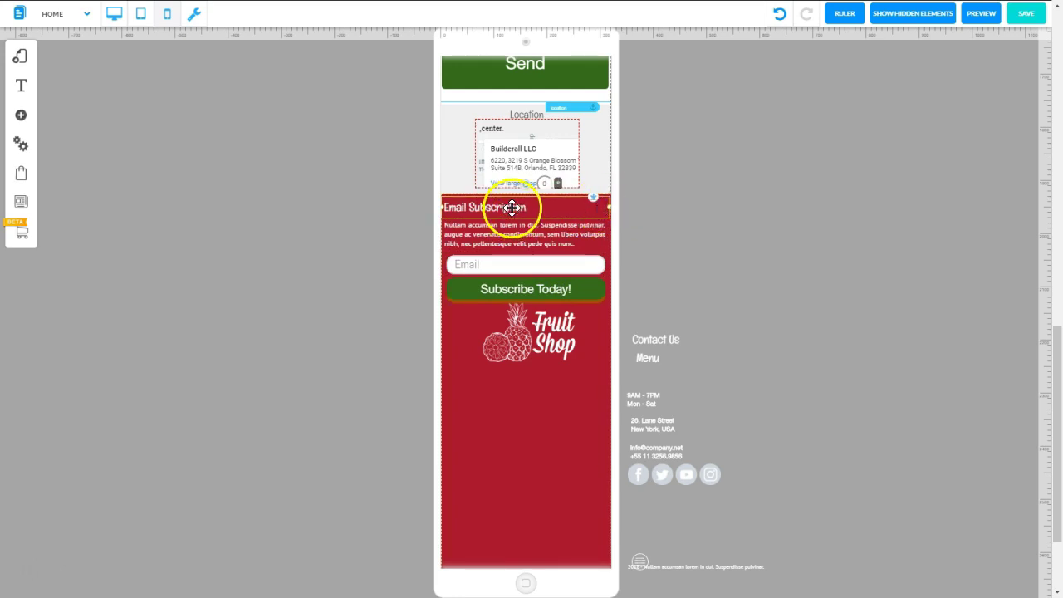
click(504, 292)
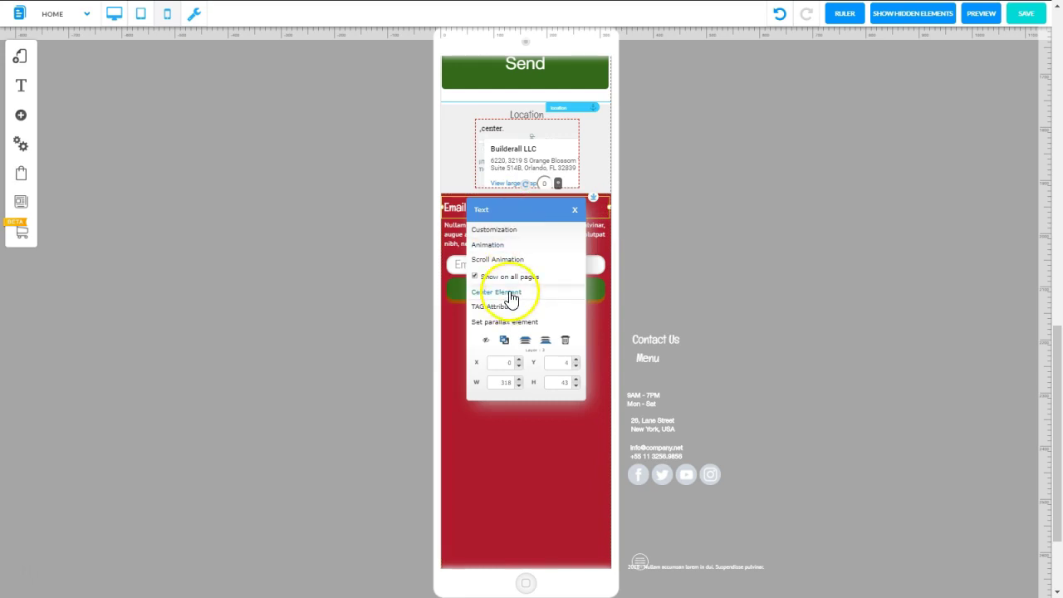
drag(525, 252, 517, 230)
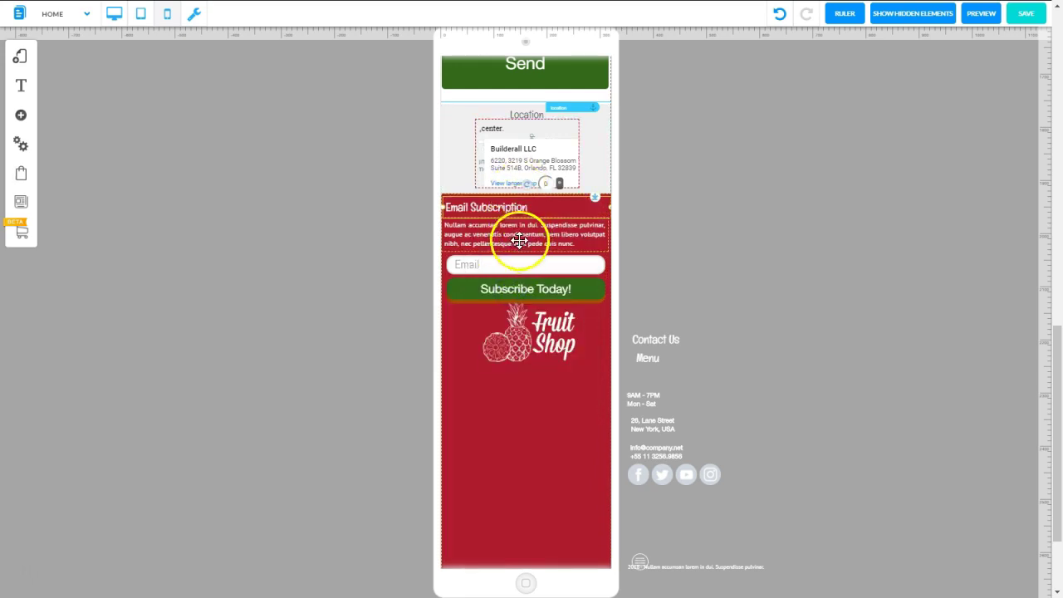
click(523, 229)
click(490, 291)
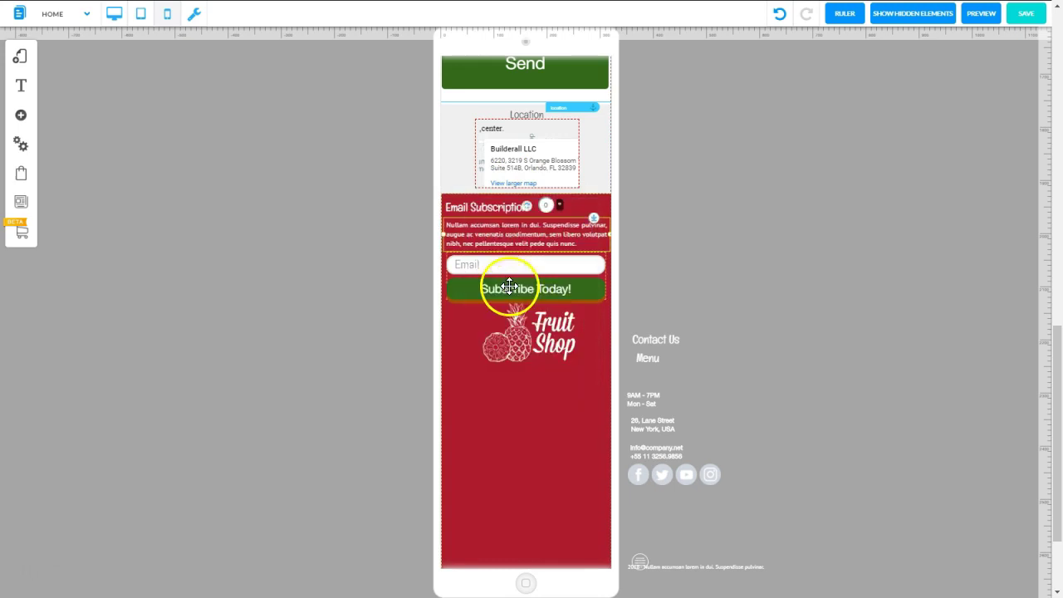
click(517, 275)
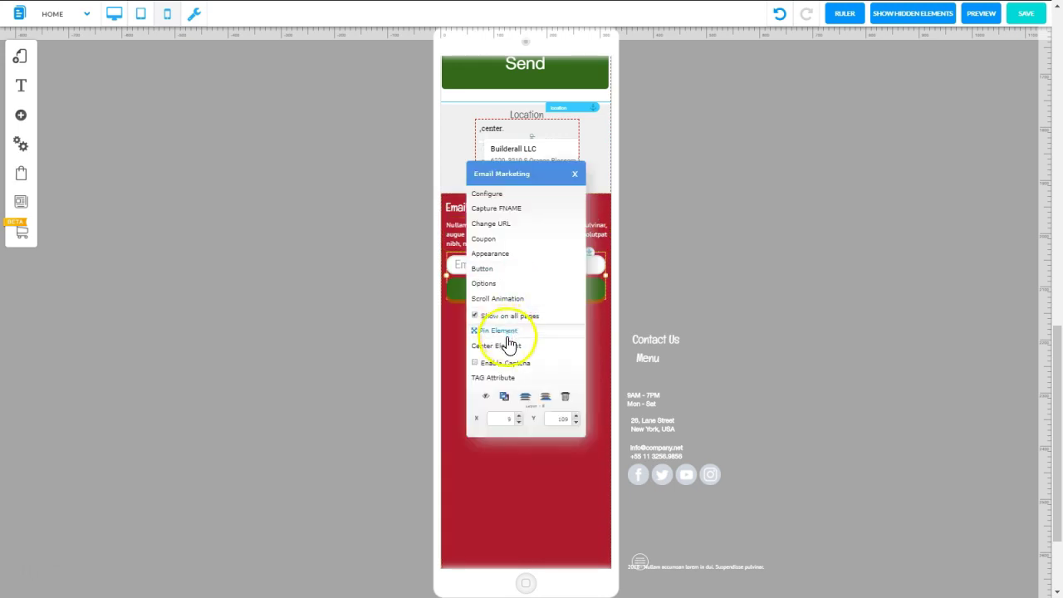
click(504, 347)
Step: Shift the Fruit Shop logo to the left beneath the subscribe form and place the round menu icon to its right
click(523, 334)
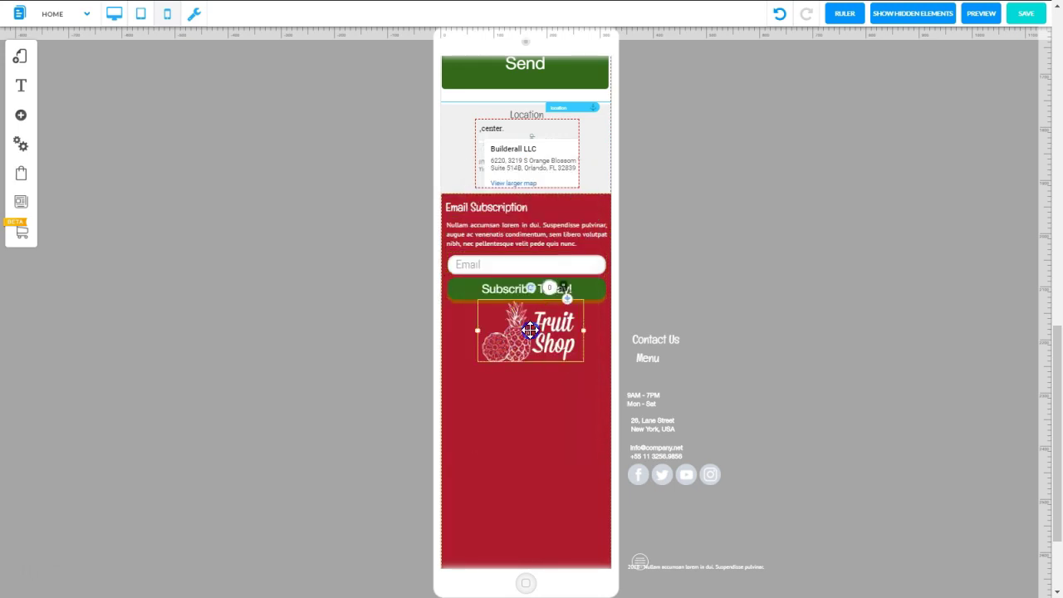
drag(523, 334, 502, 334)
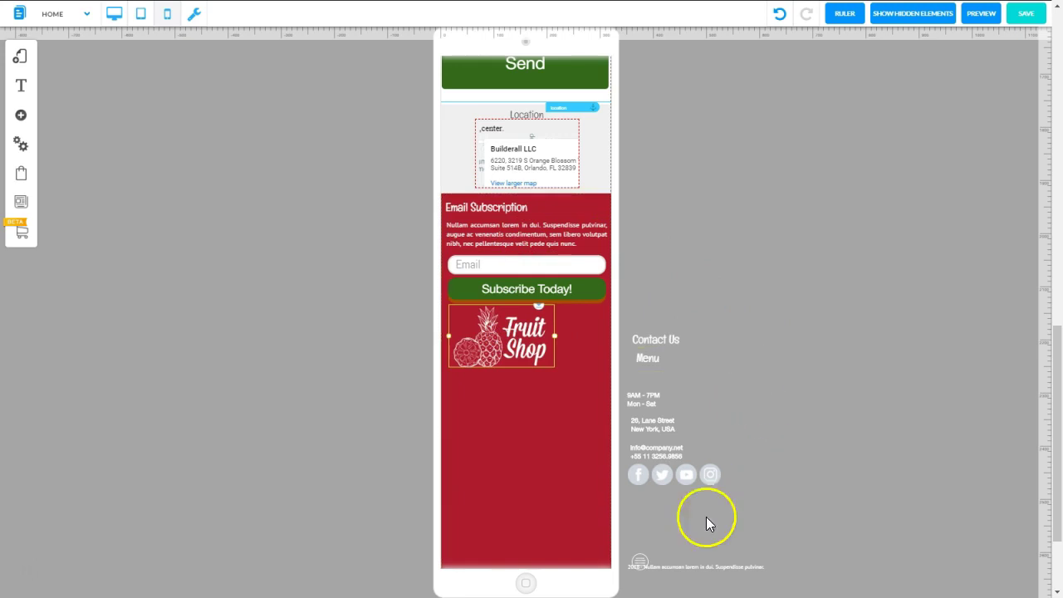
click(640, 568)
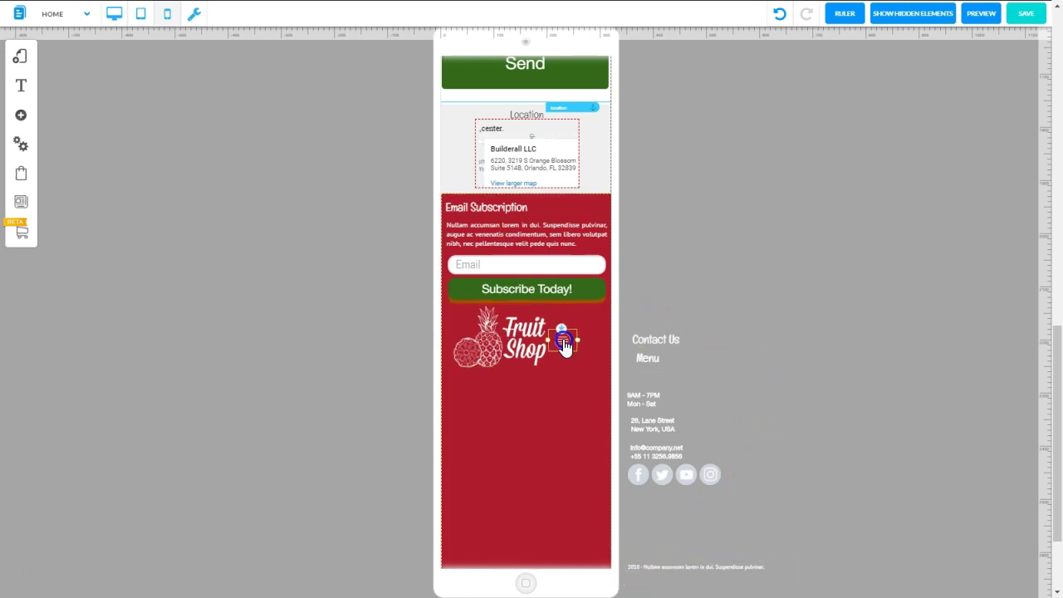
drag(579, 336, 576, 342)
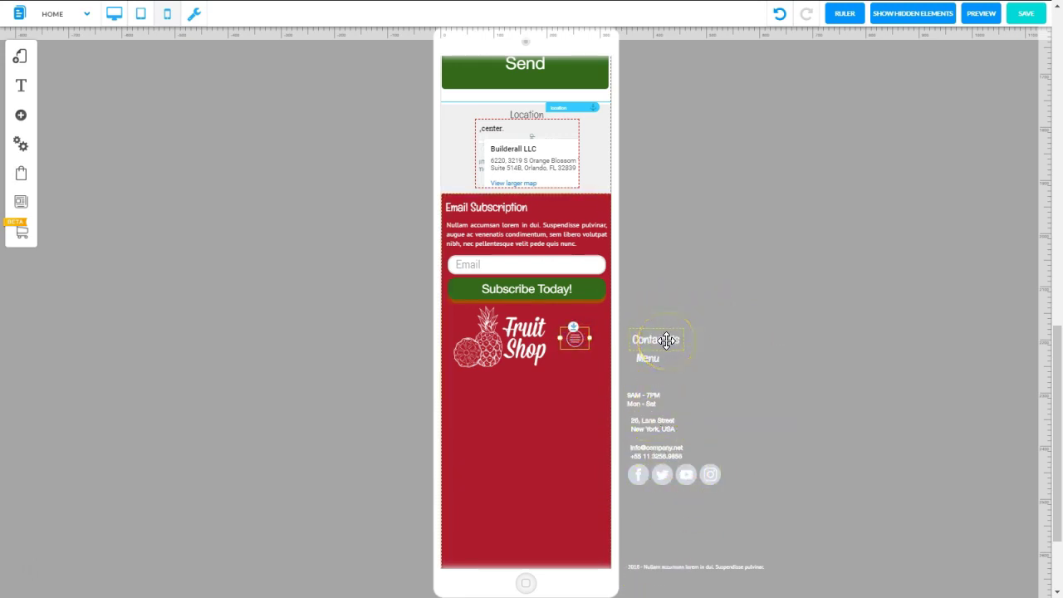
Step: Hide the Contact Us and Menu headings beside the footer in the mobile view
click(650, 360)
drag(650, 361, 655, 340)
click(655, 339)
click(494, 343)
click(487, 347)
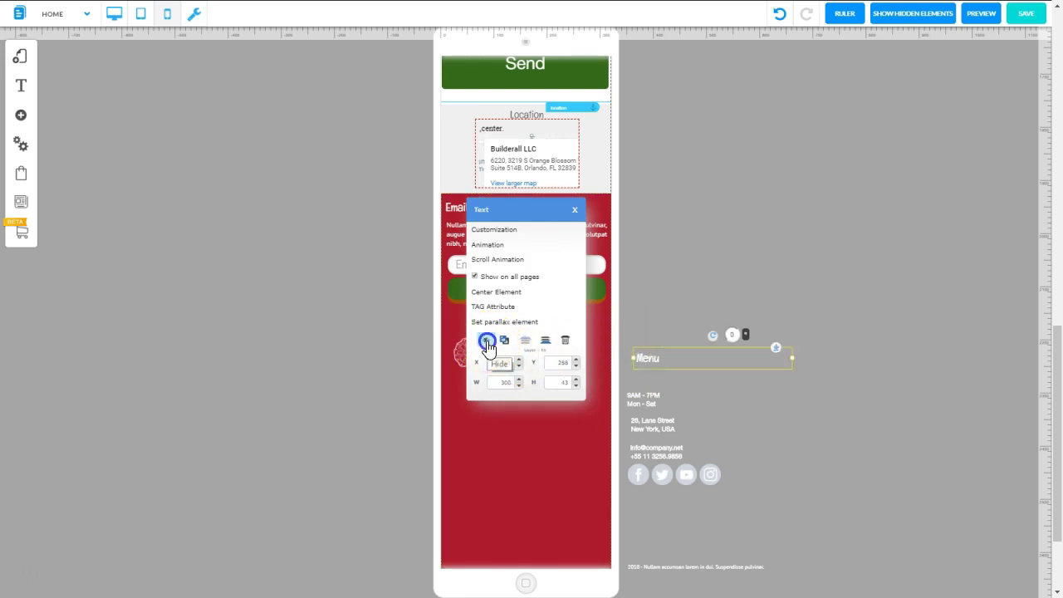
click(621, 290)
click(703, 281)
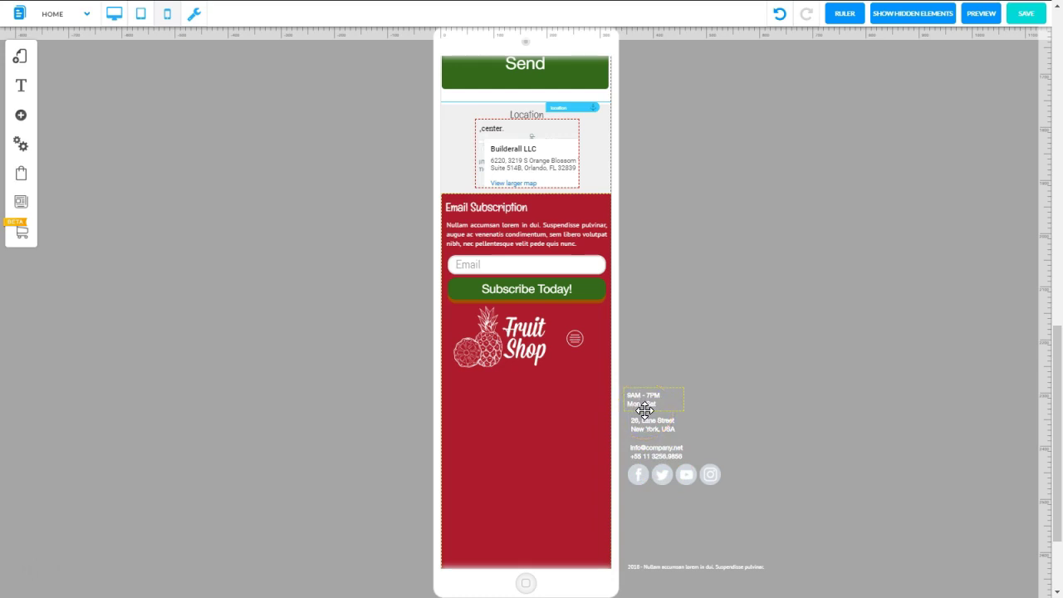
Step: Place the opening hours, address and contact details side by side in the footer, directly beneath the Fruit Shop logo
drag(648, 404, 469, 389)
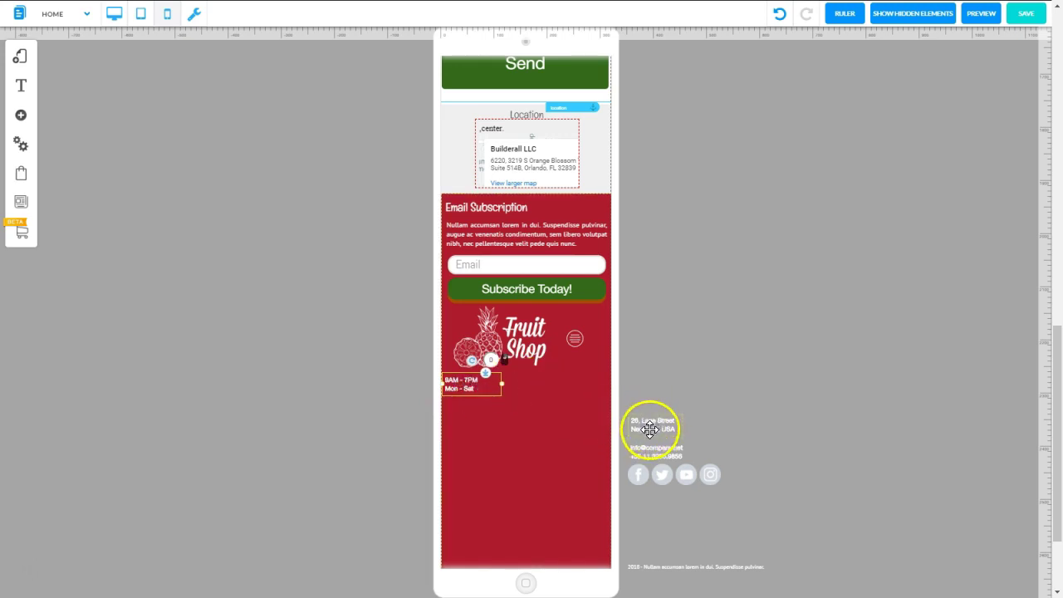
drag(650, 432, 518, 391)
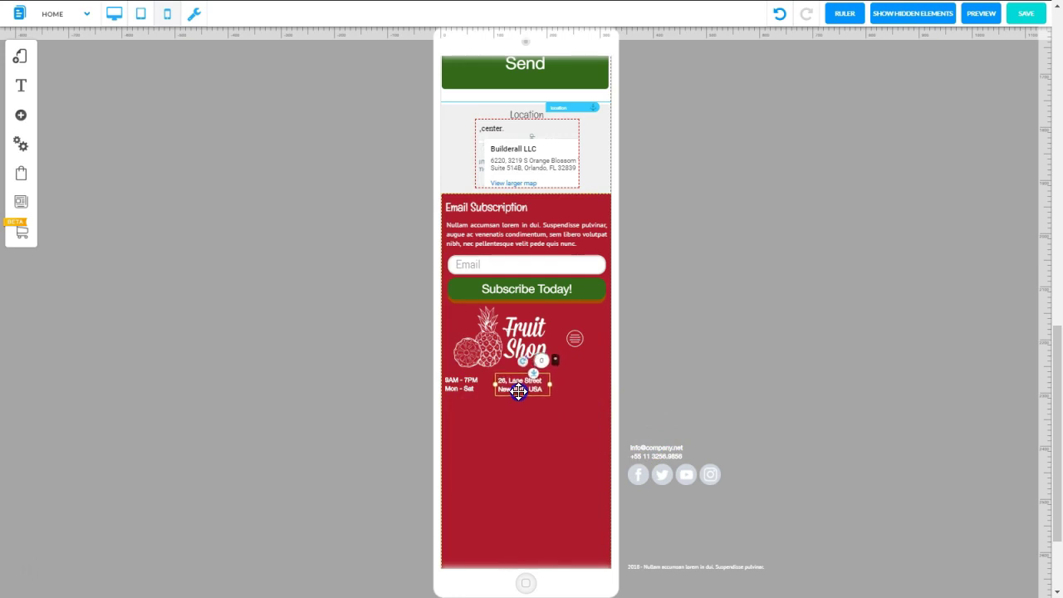
drag(659, 453, 518, 386)
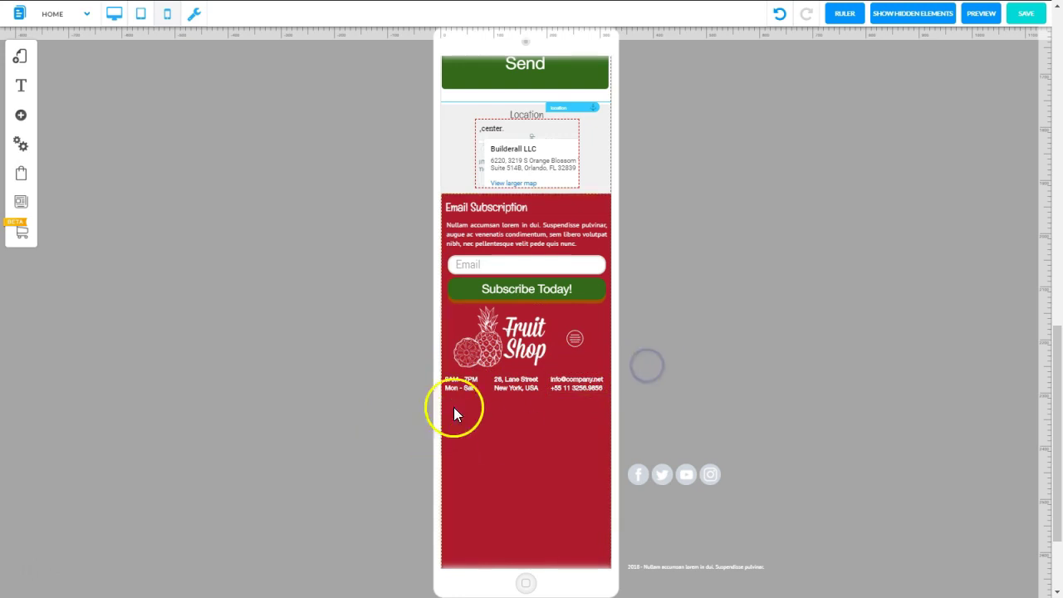
Step: Move the social network bar into the footer beneath the contact details and center it horizontally
drag(678, 477, 530, 413)
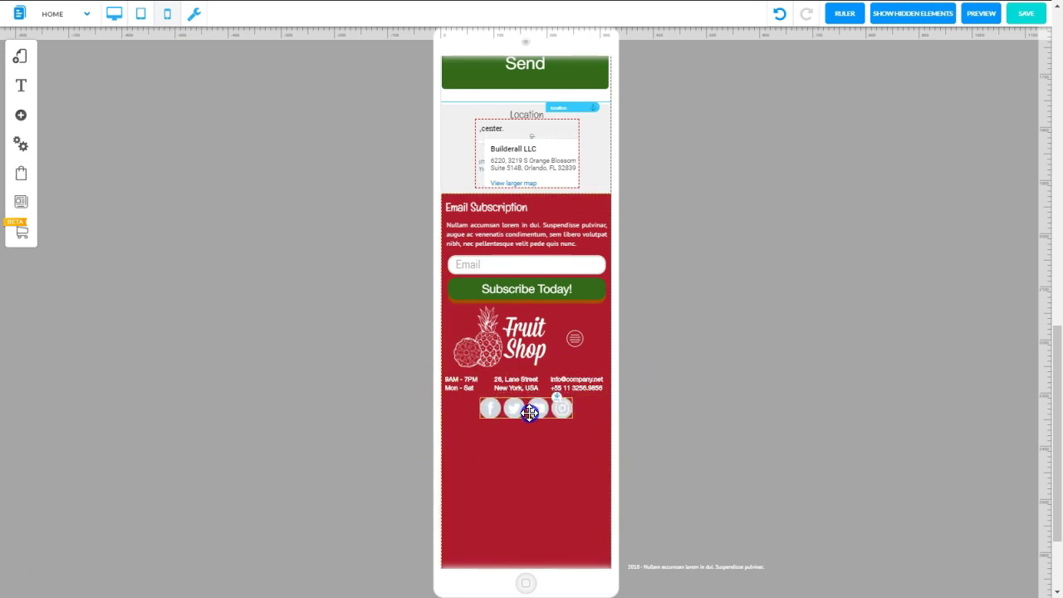
right_click(530, 412)
click(504, 349)
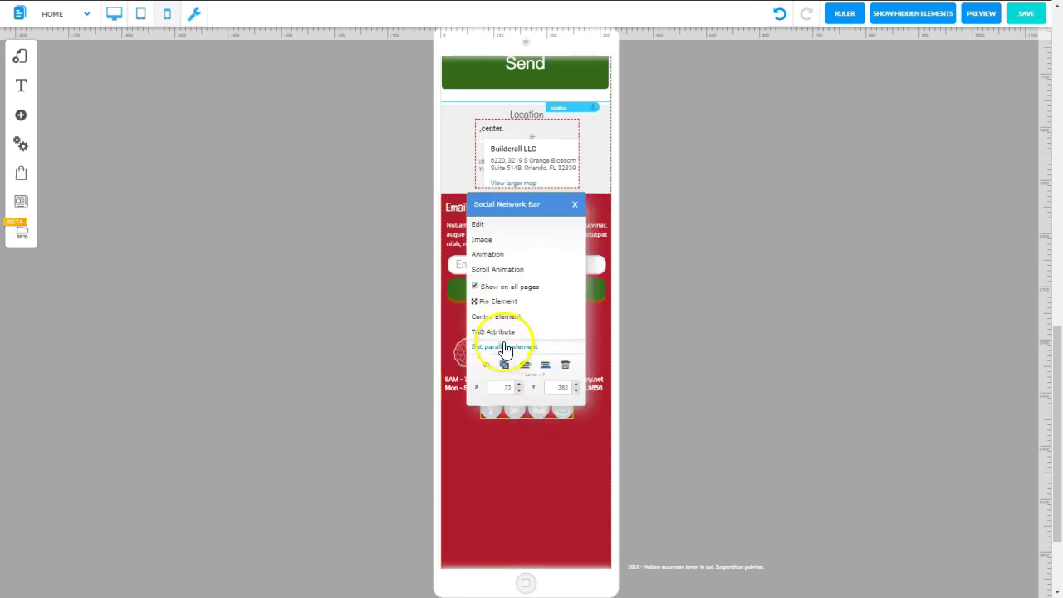
Step: Place the copyright line beneath the social icons and shorten the red footer to end just below it
drag(534, 472, 528, 433)
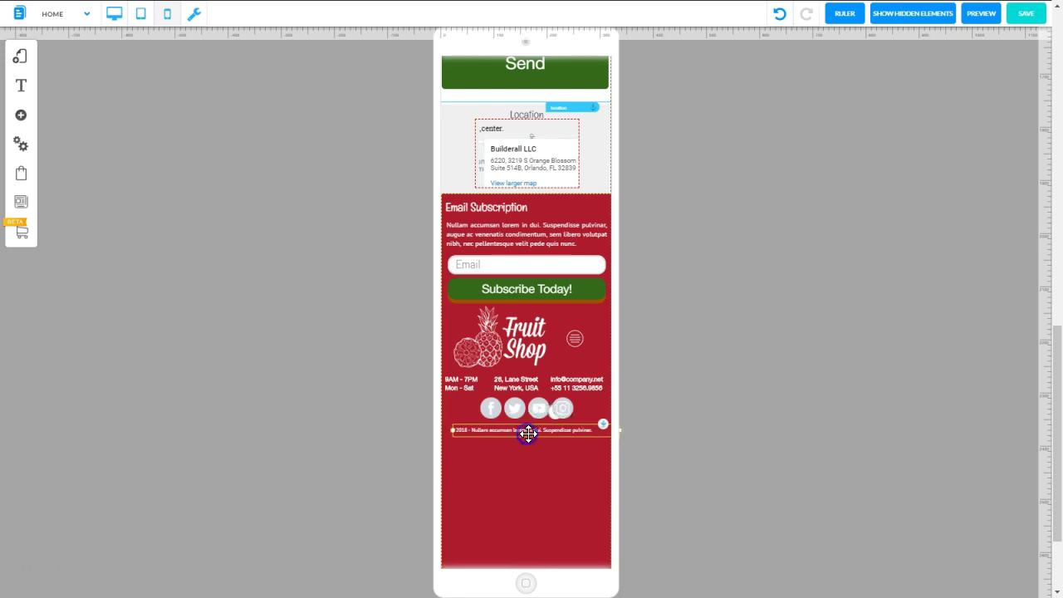
click(697, 360)
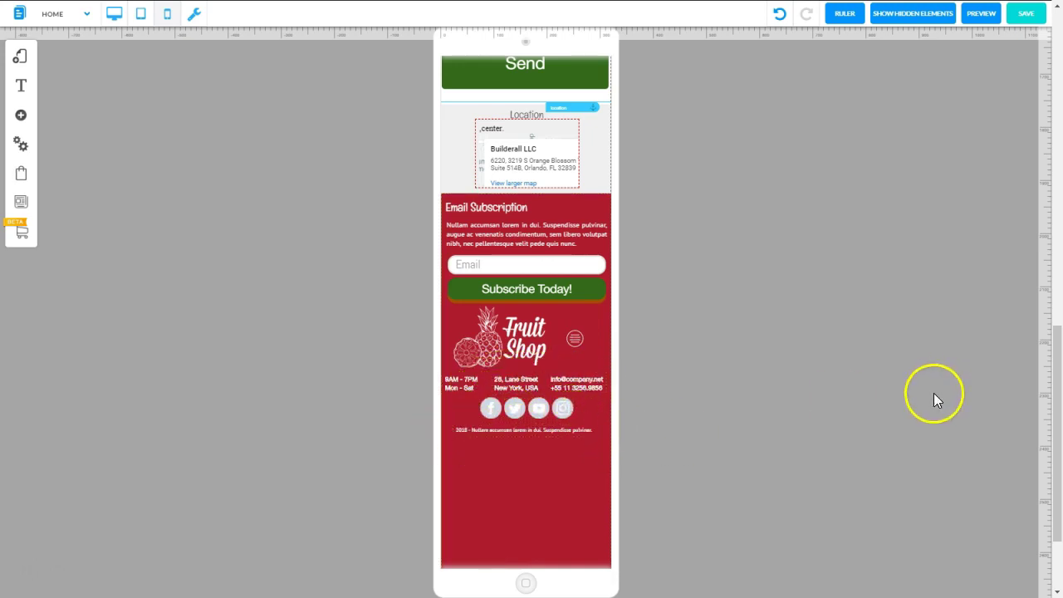
scroll(778, 253, down, 2)
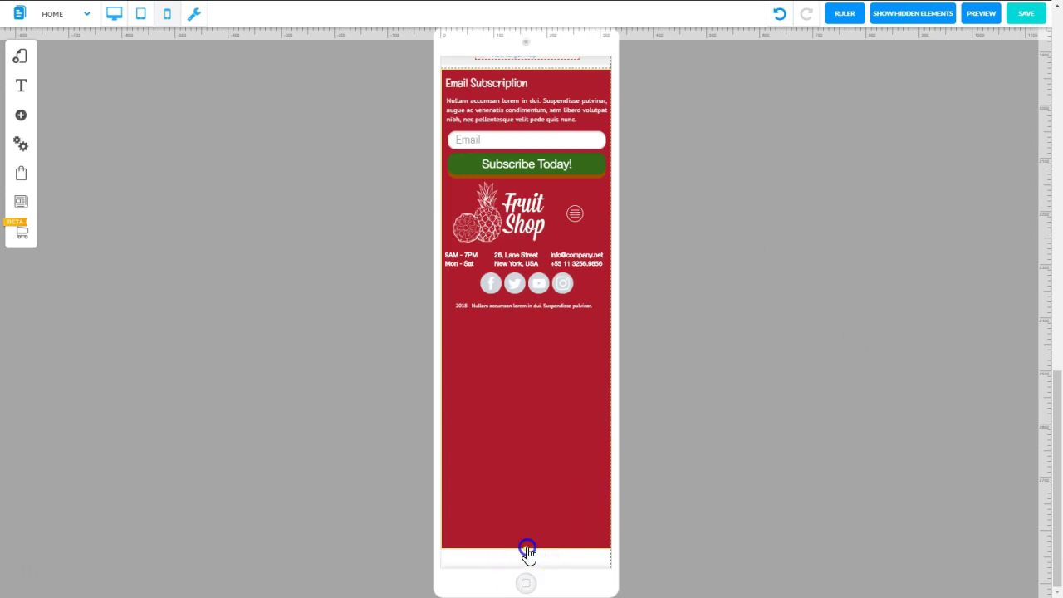
scroll(524, 540, up, 4)
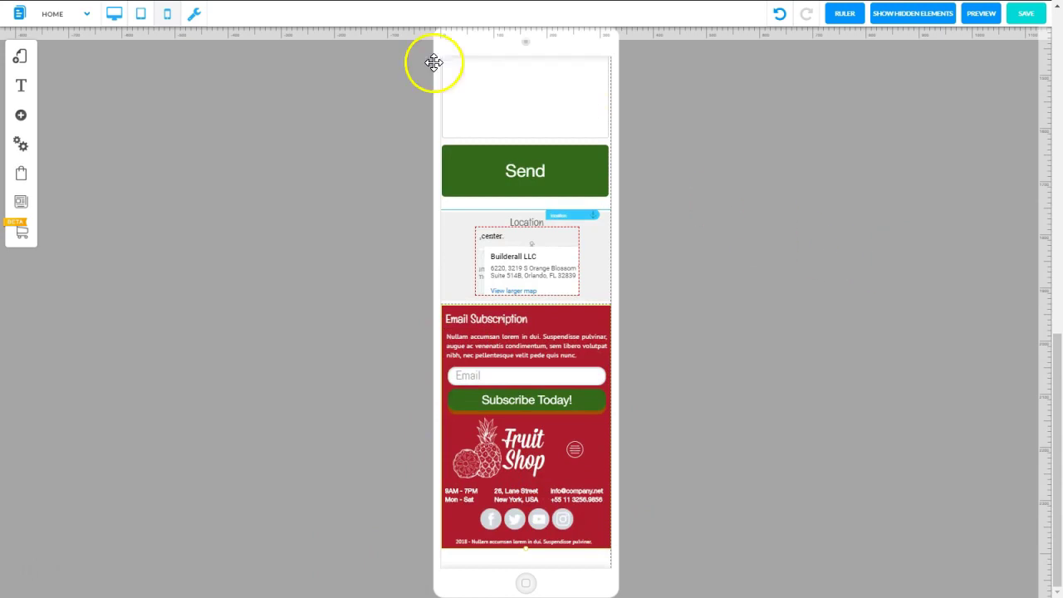
Step: In the desktop view, change the footer menu's alignment to vertical so it sits under the Menu heading, and save the site
click(170, 15)
click(114, 17)
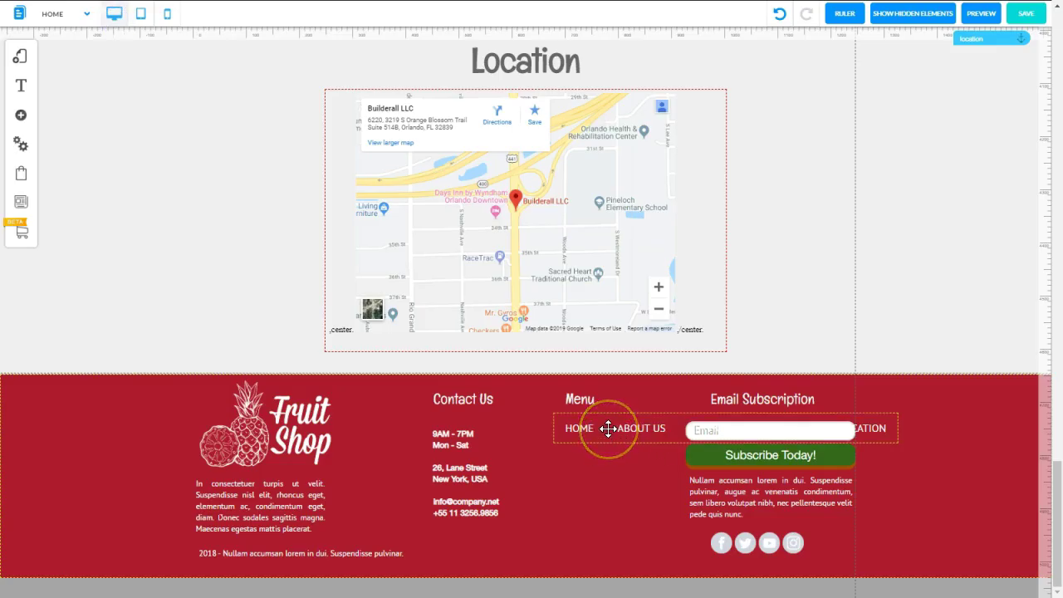
click(608, 428)
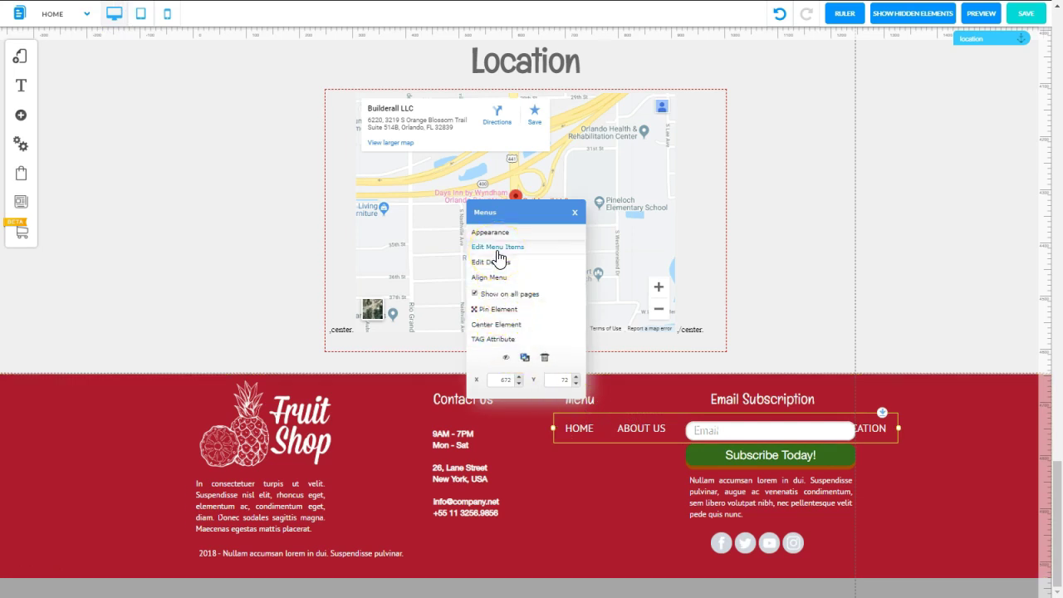
click(915, 449)
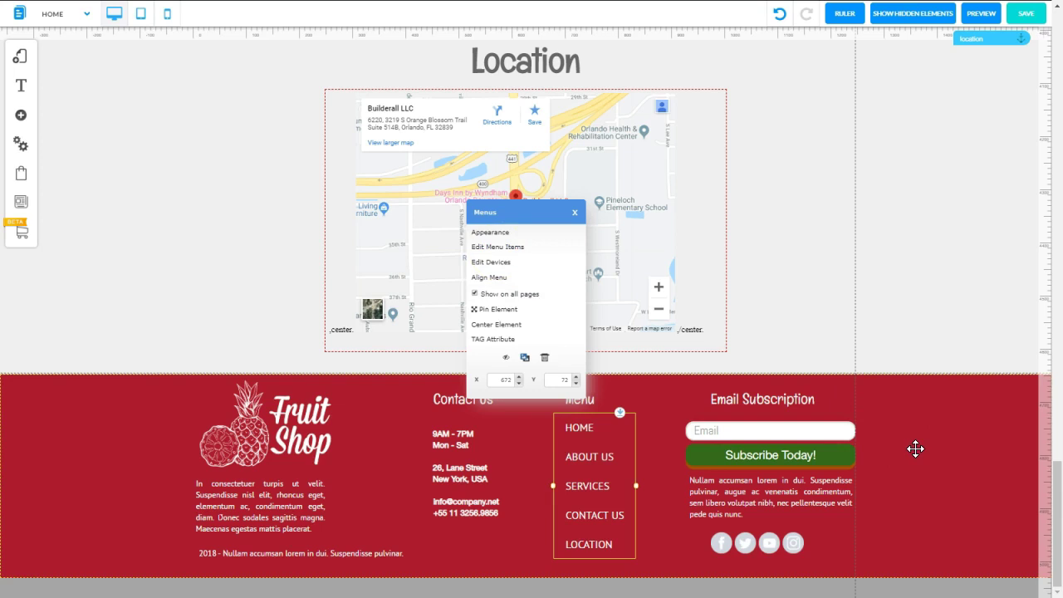
click(575, 215)
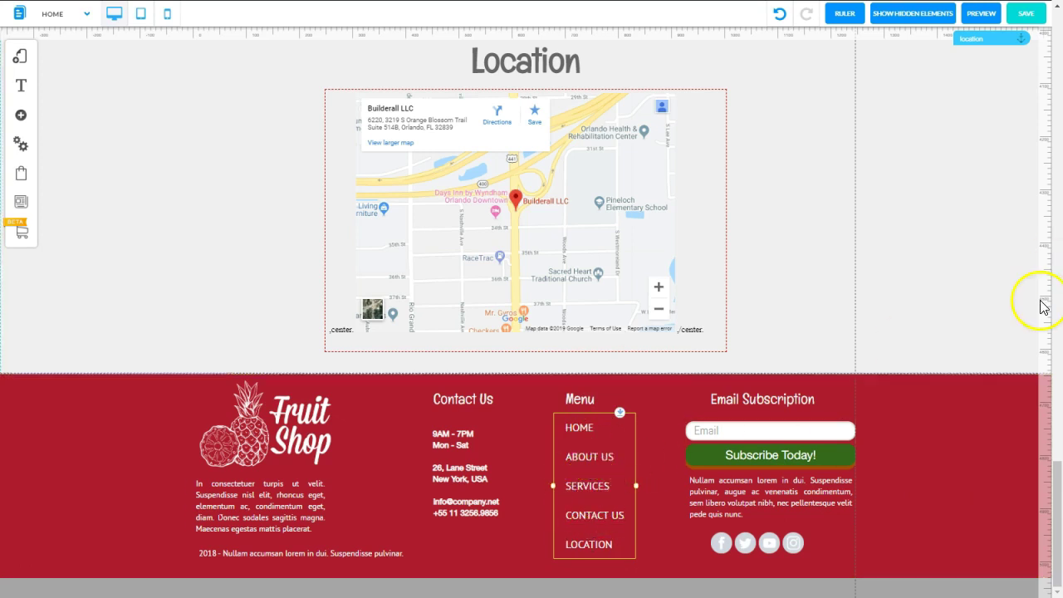
click(947, 427)
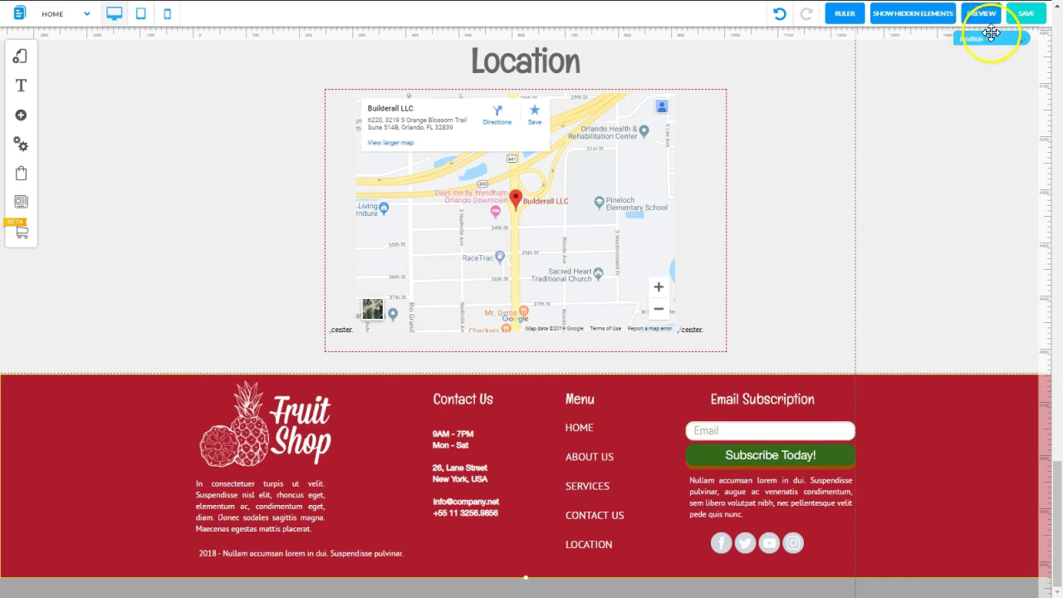
click(1028, 13)
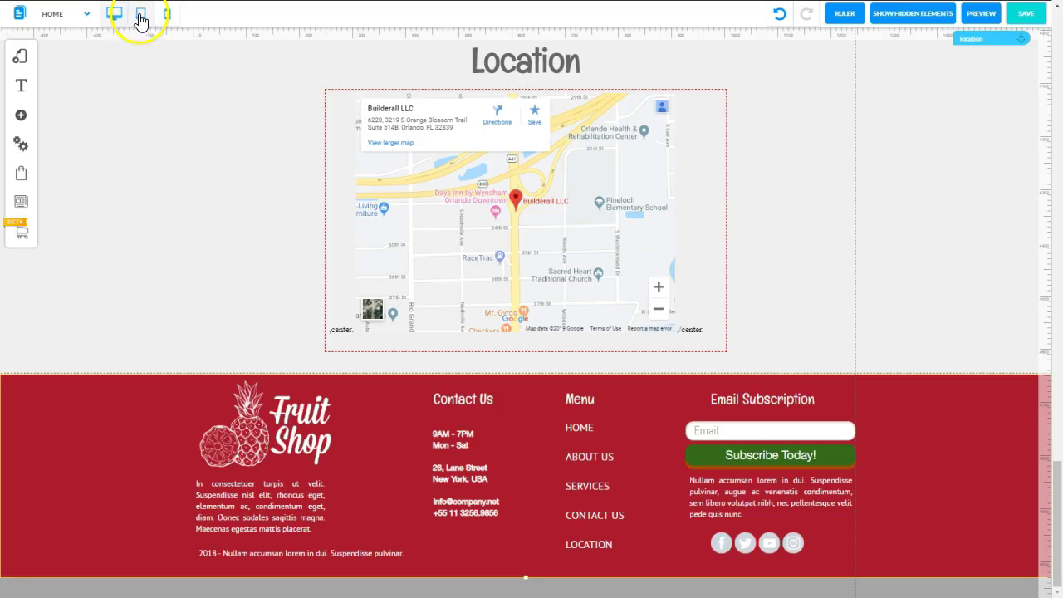
Step: Review the tablet and mobile layouts, nudging the Location anchor slightly down in the mobile view
click(140, 14)
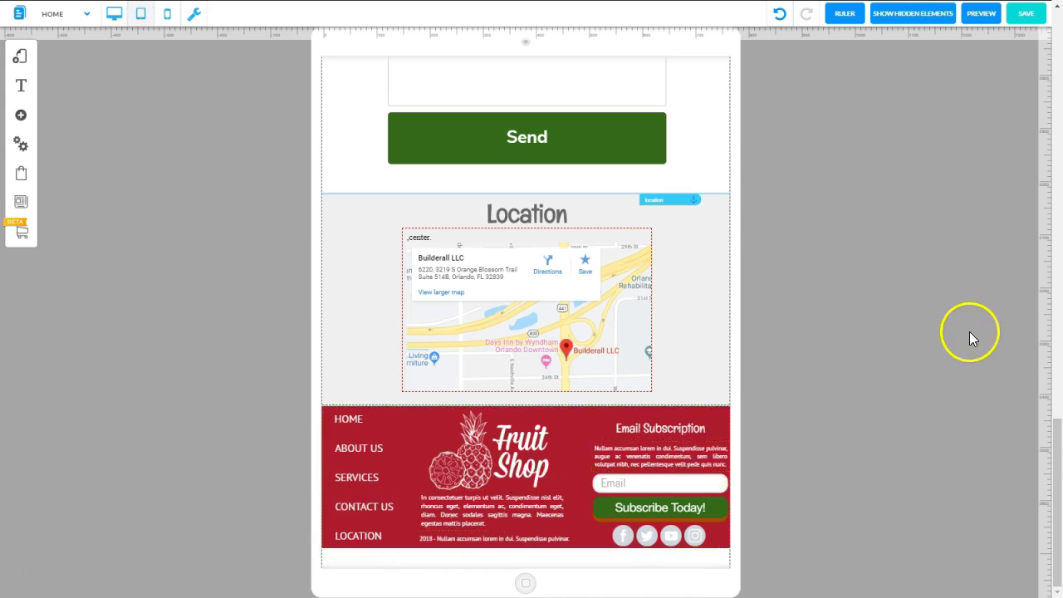
click(167, 14)
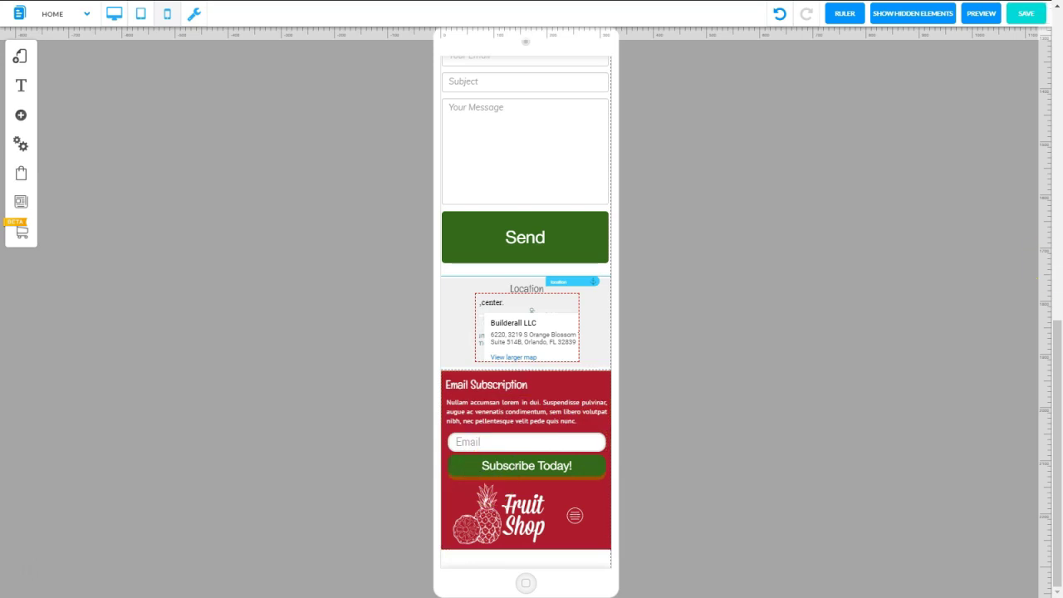
drag(1056, 357, 1056, 75)
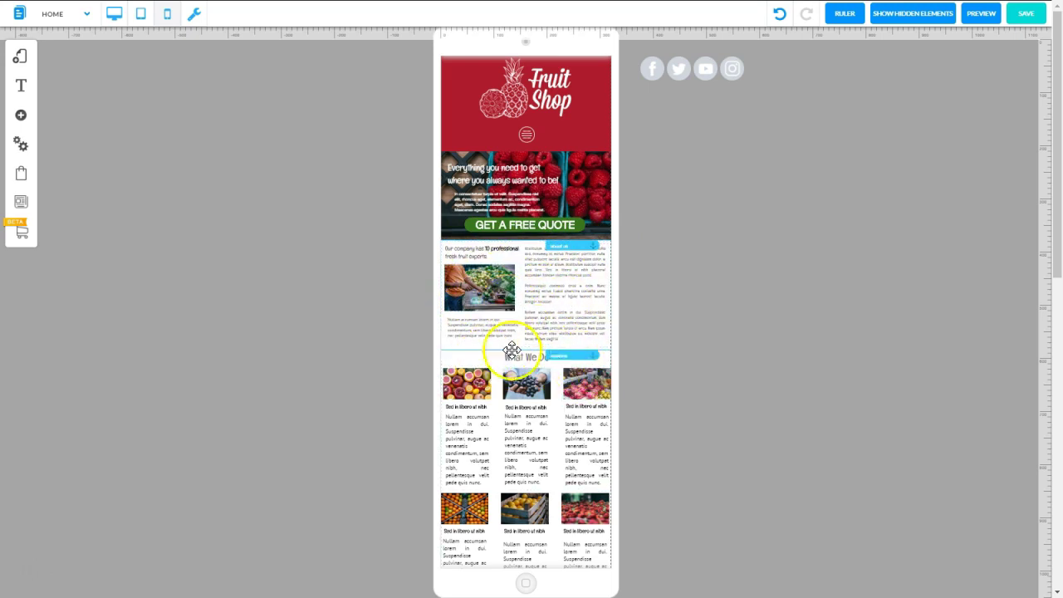
scroll(566, 232, down, 5)
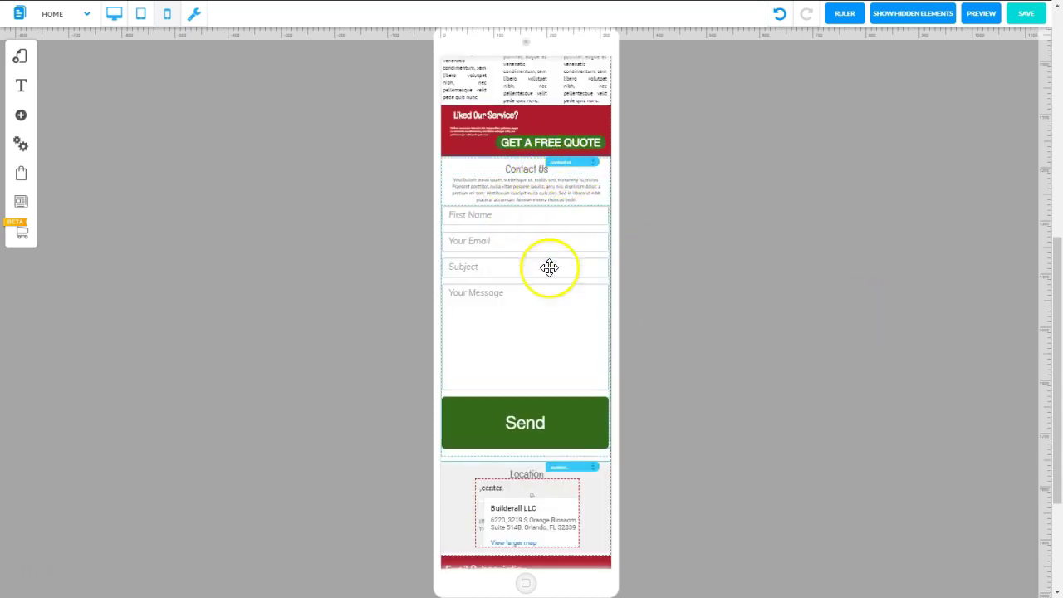
scroll(549, 268, down, 3)
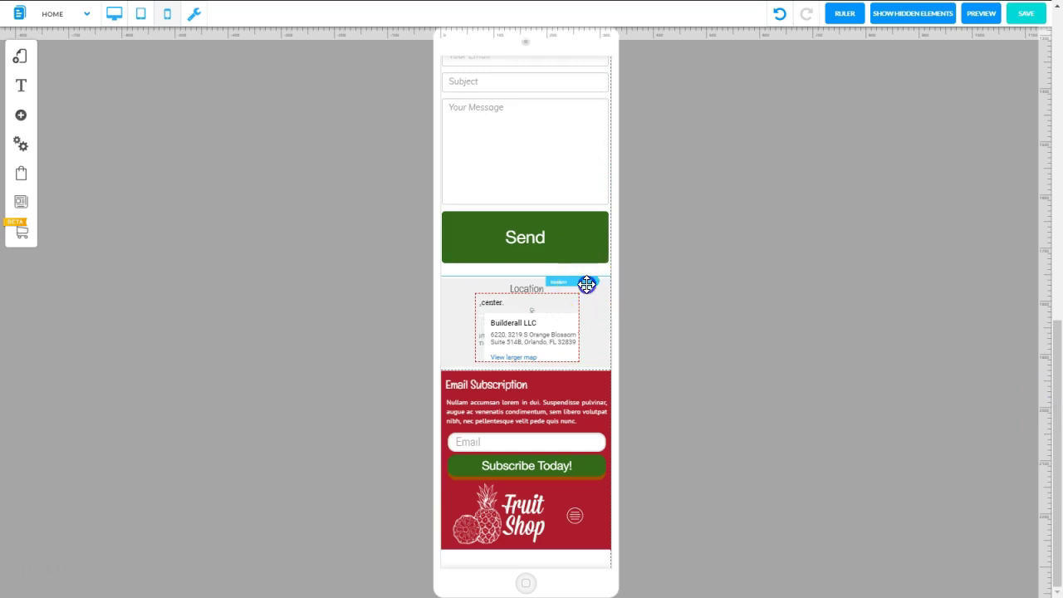
click(585, 287)
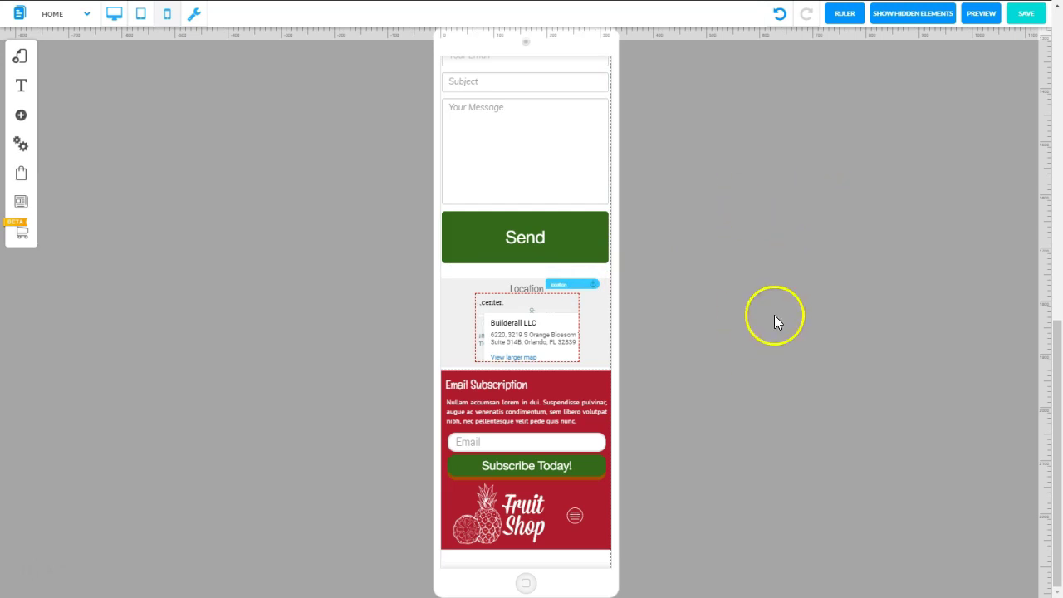
drag(1060, 451, 1059, 158)
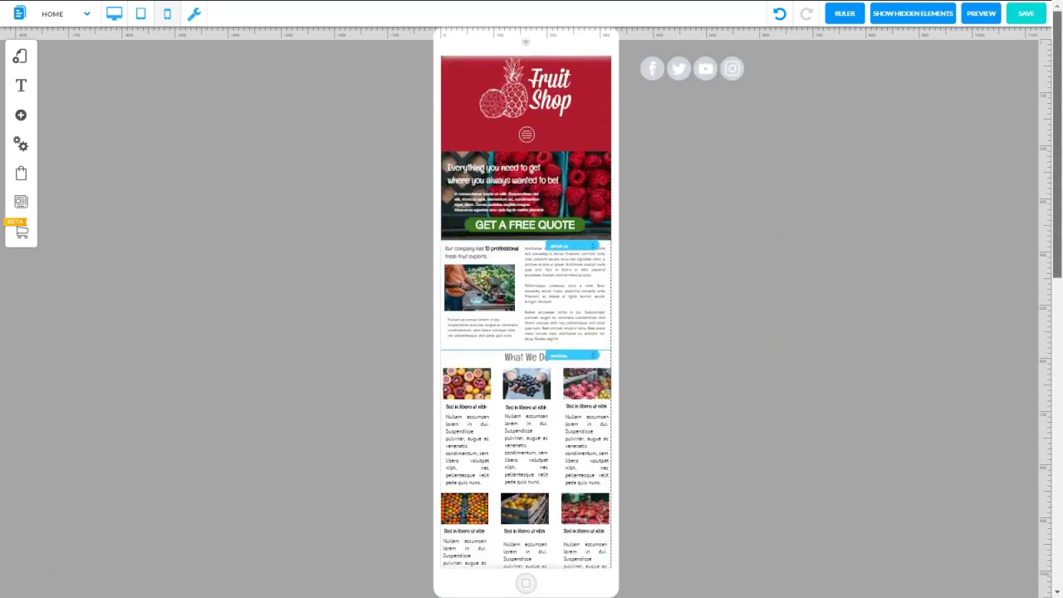
Step: Save the site and preview the mobile page from its footer up to the header
click(1025, 17)
click(657, 407)
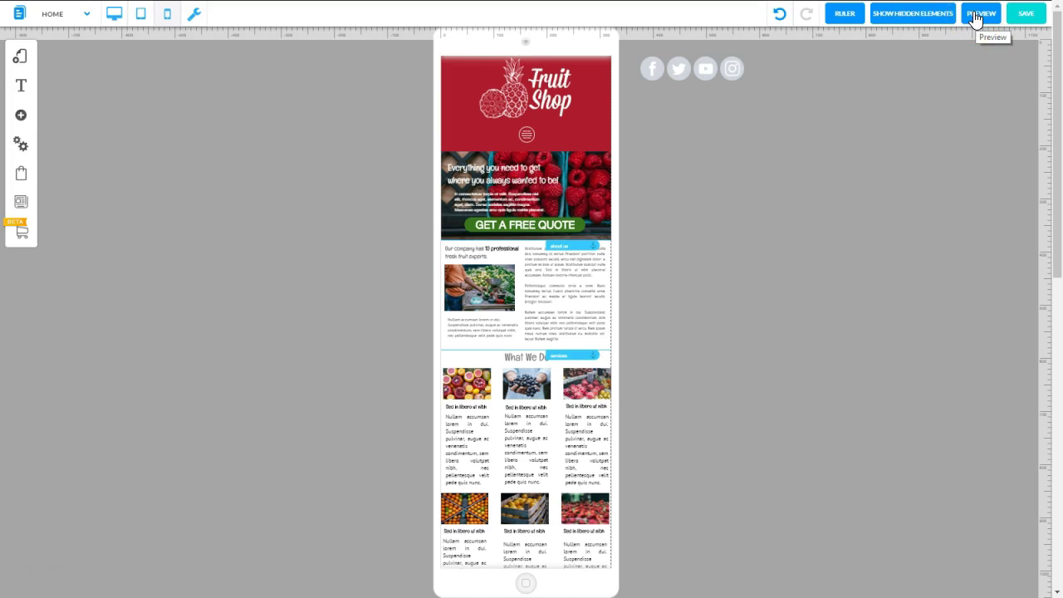
click(978, 14)
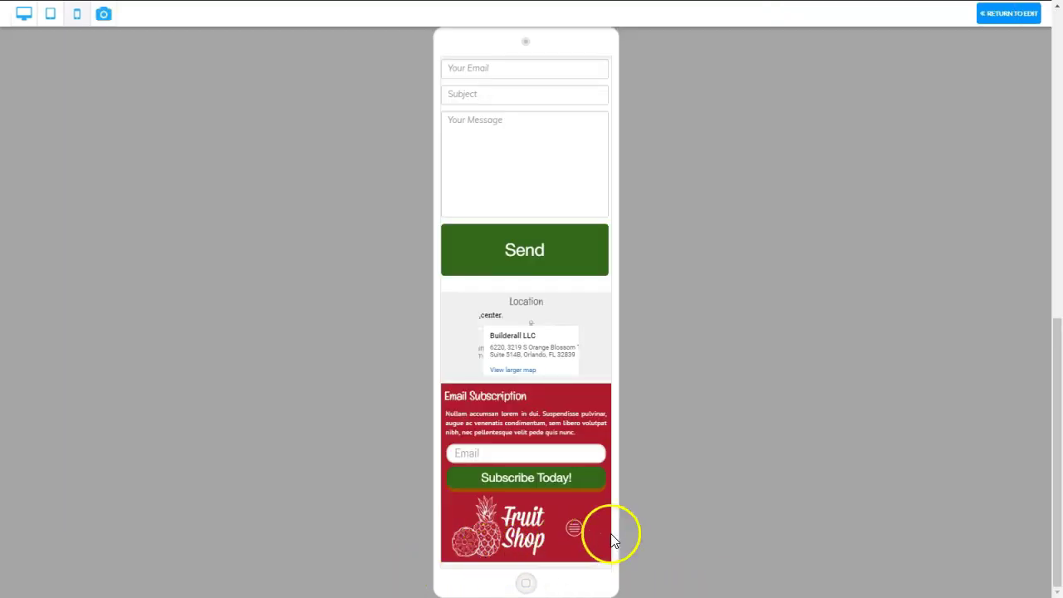
drag(1055, 432, 1052, 40)
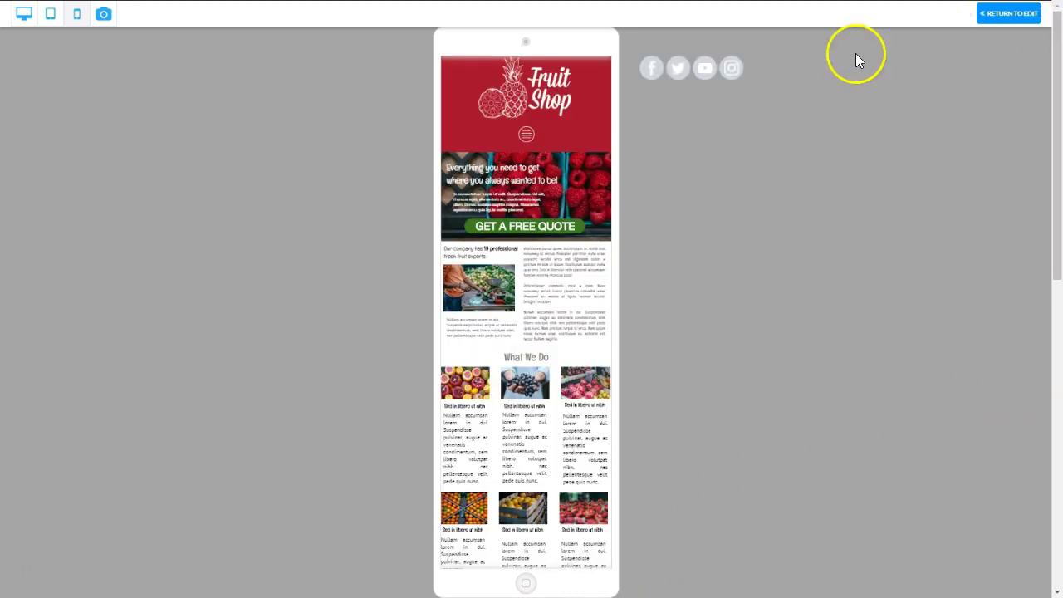
Step: Return to editing and hide the social network bar that sits outside the mobile page beside the header
click(995, 17)
click(686, 68)
click(441, 379)
Step: Lengthen the mobile footer to include the contact details, social icons and copyright line below the logo
drag(1056, 59, 1056, 507)
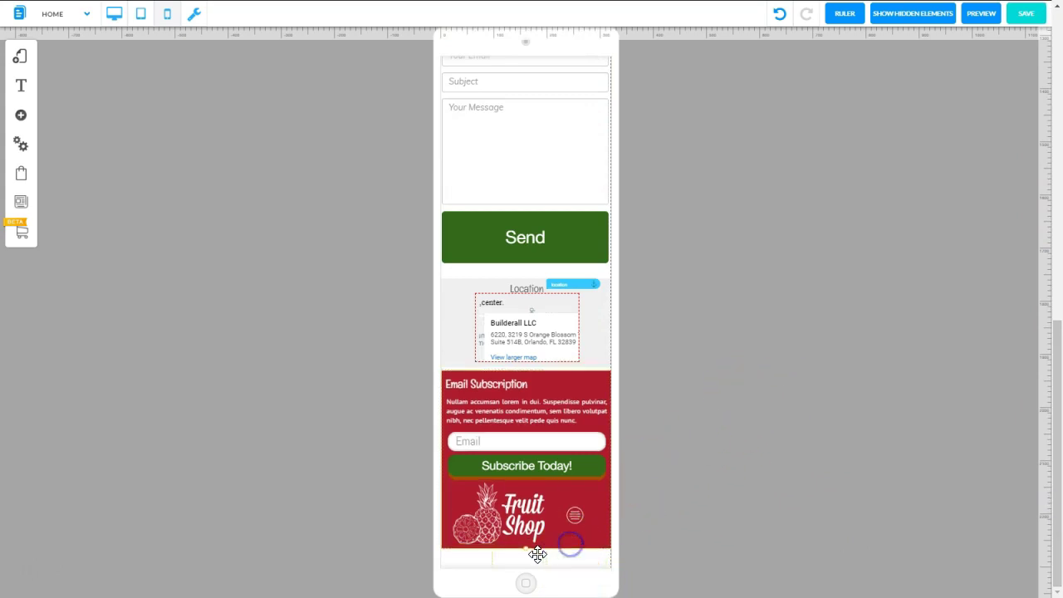
click(526, 592)
drag(1059, 332, 1054, 487)
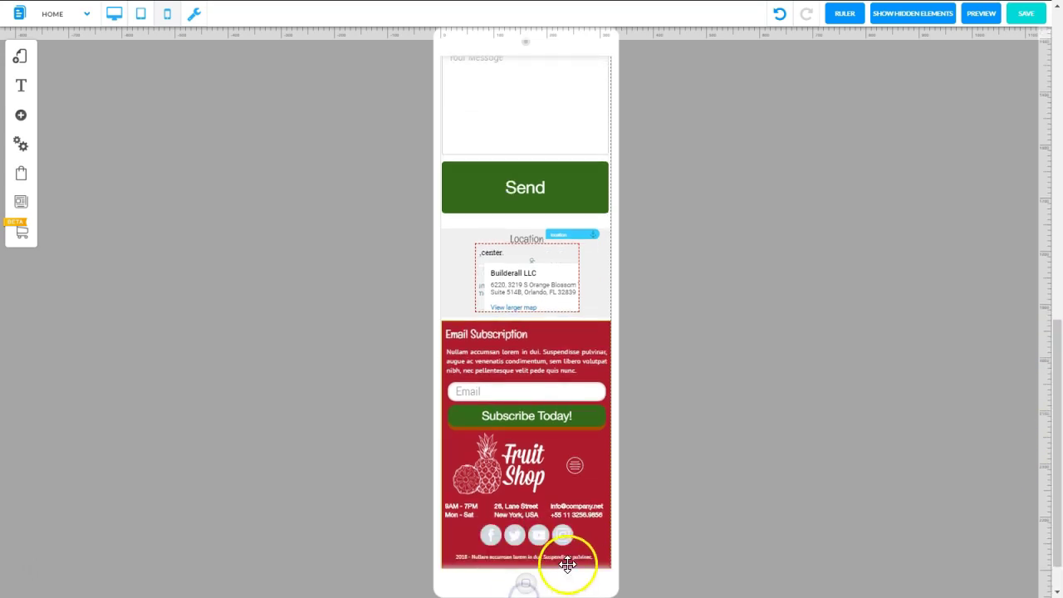
scroll(526, 542, down, 1)
scroll(526, 543, up, 1)
click(686, 526)
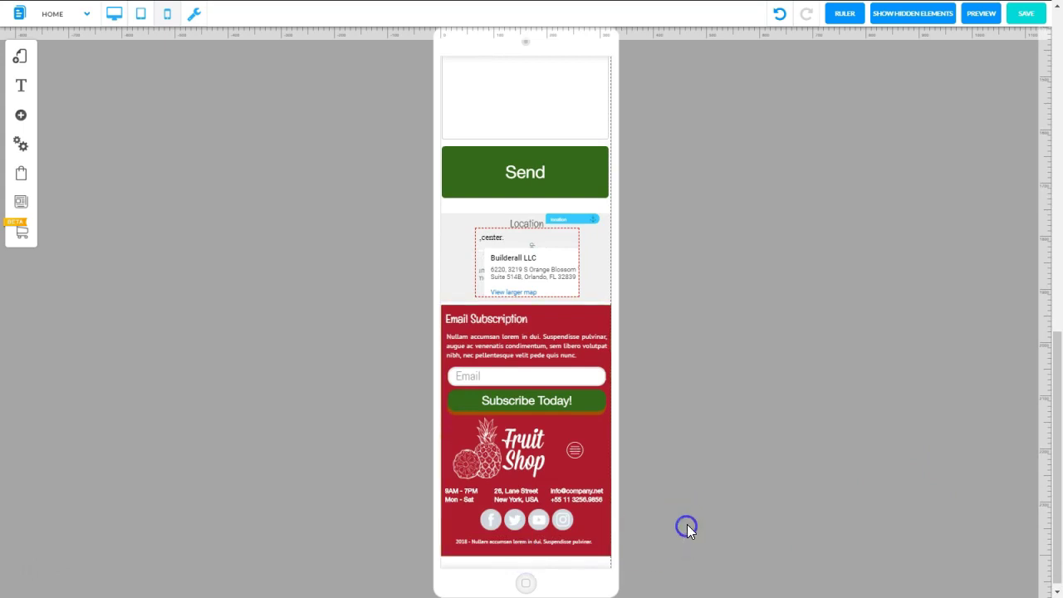
scroll(847, 390, down, 1)
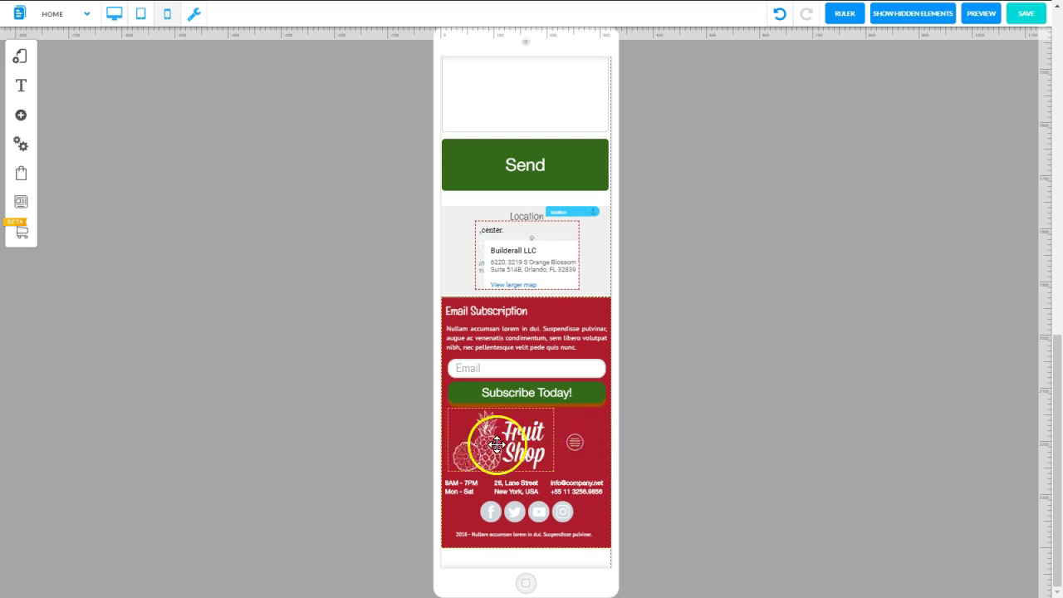
Step: Shift the header's Fruit Shop logo to the left with the menu icon at its right, and shorten the red header
drag(1056, 429, 1042, 75)
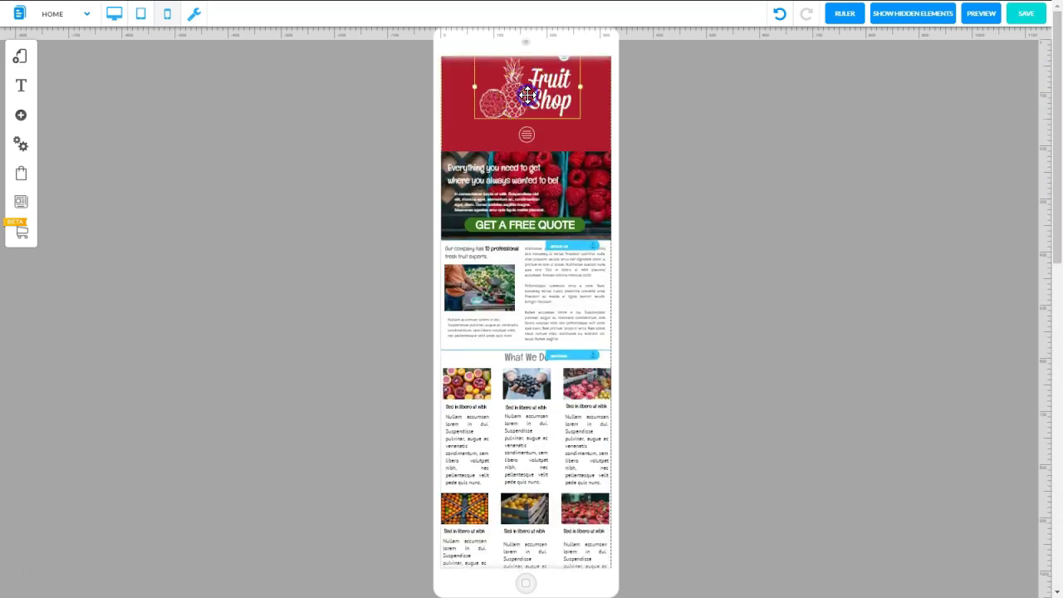
drag(528, 94, 494, 95)
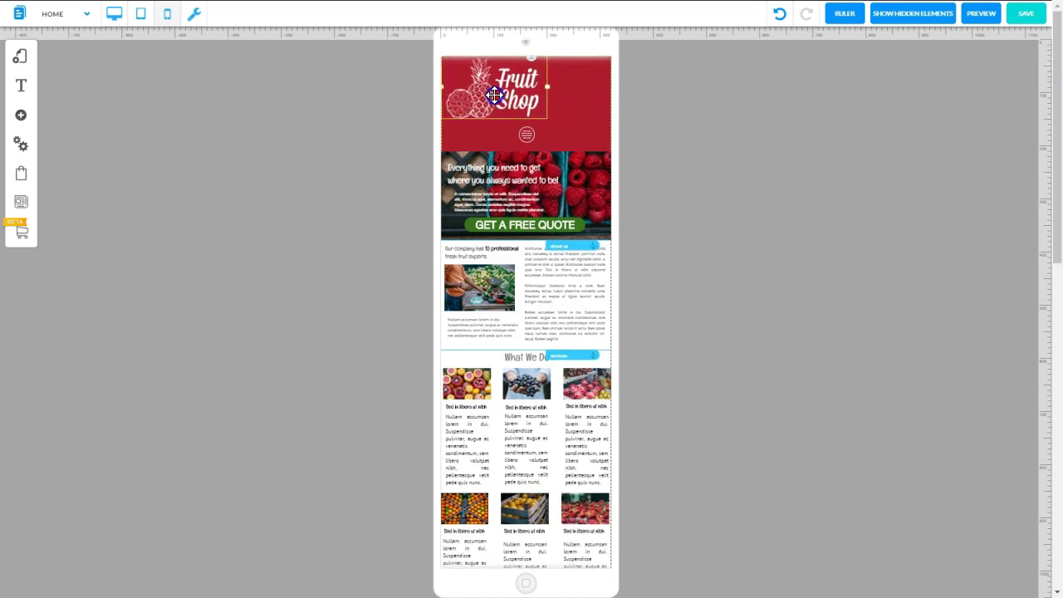
click(523, 136)
drag(579, 103, 572, 90)
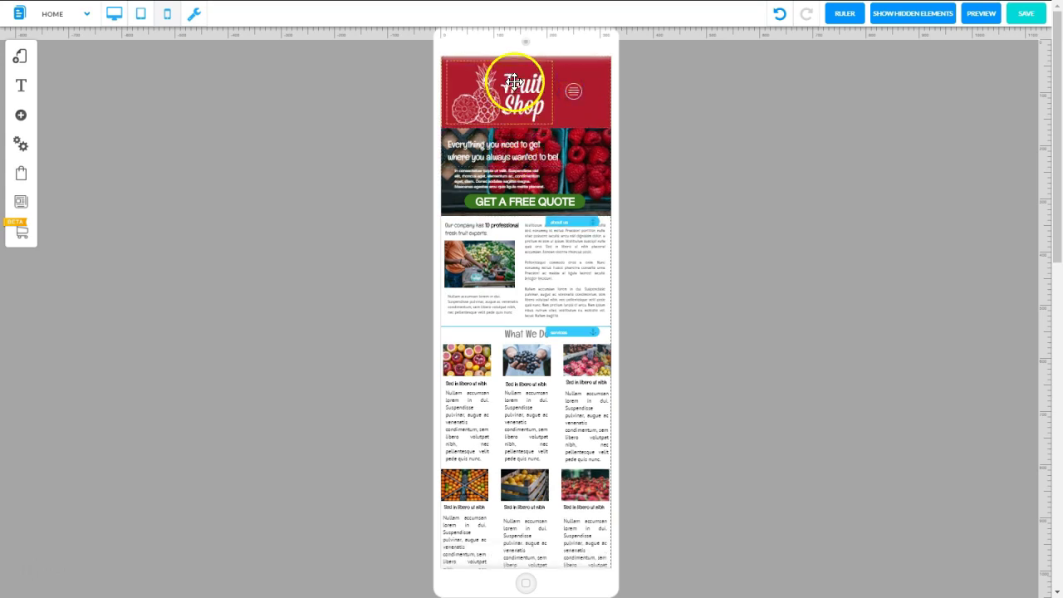
Step: Lengthen the mobile header slightly, enlarge its Fruit Shop logo and move the menu icon further right
scroll(1008, 133, down, 15)
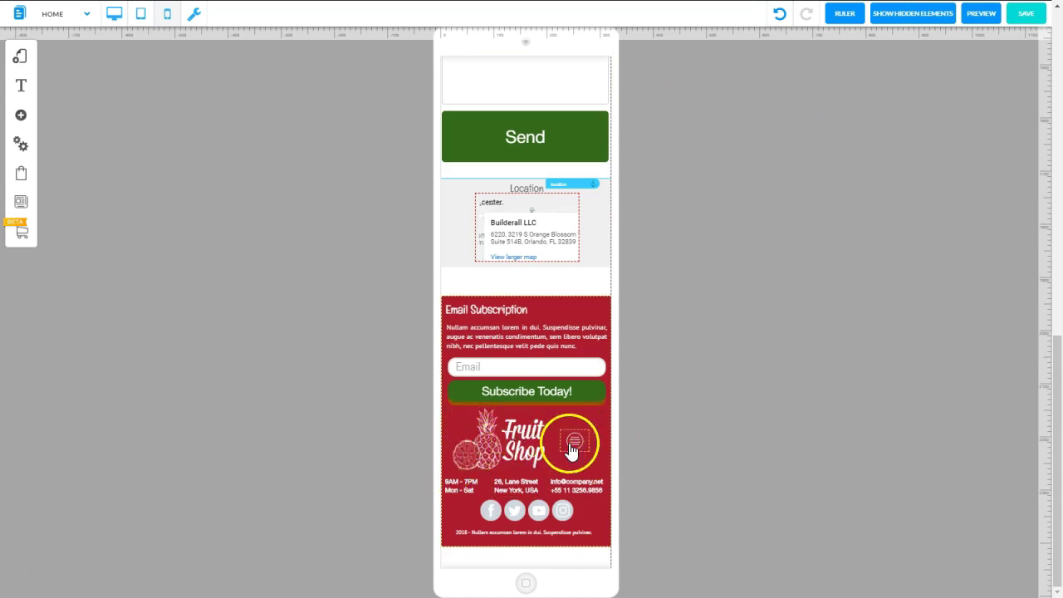
scroll(586, 290, up, 15)
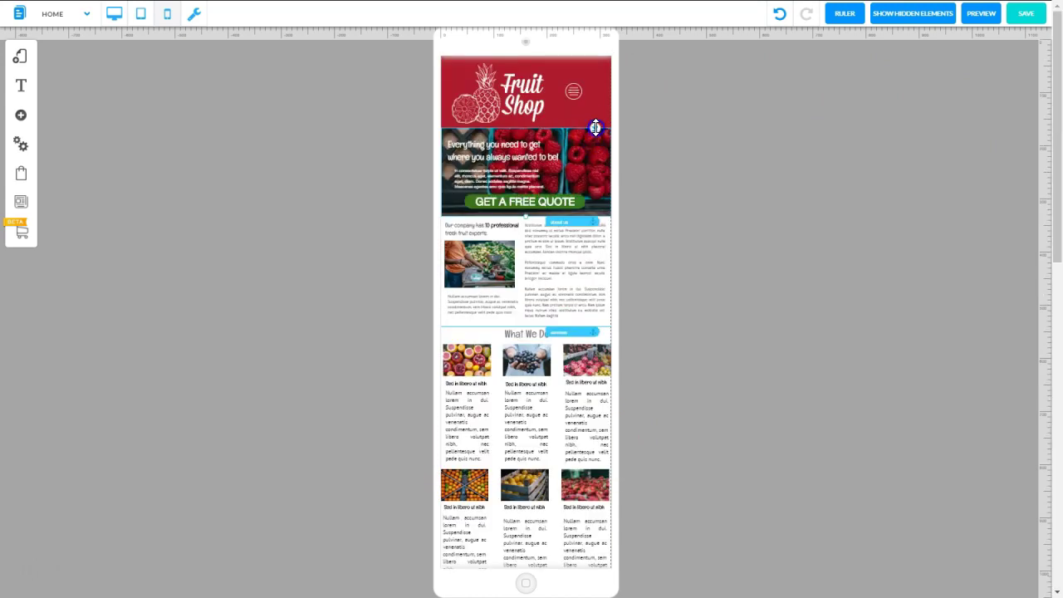
drag(596, 127, 595, 138)
click(575, 91)
mouse_move(575, 93)
mouse_down()
mouse_move(589, 96)
mouse_move(560, 97)
mouse_move(568, 105)
mouse_up()
click(534, 94)
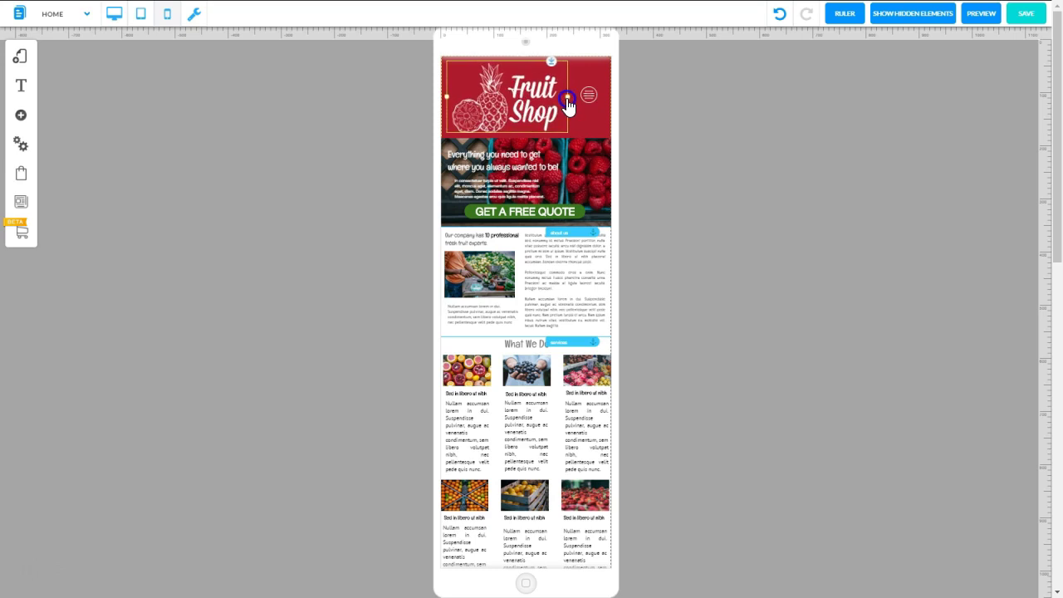
Step: Look over the finished mobile page, save the site and open its mobile preview
click(811, 127)
mouse_move(1058, 133)
mouse_down()
mouse_move(1058, 453)
mouse_move(1058, 132)
mouse_up()
scroll(526, 332, down, 3)
scroll(526, 332, up, 3)
click(591, 254)
click(1020, 13)
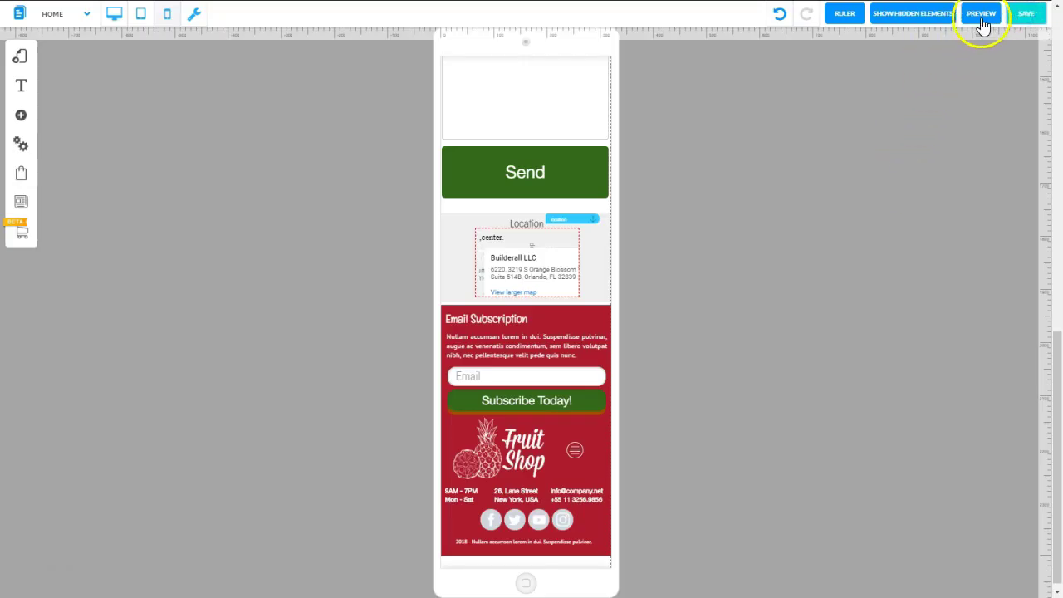
click(980, 15)
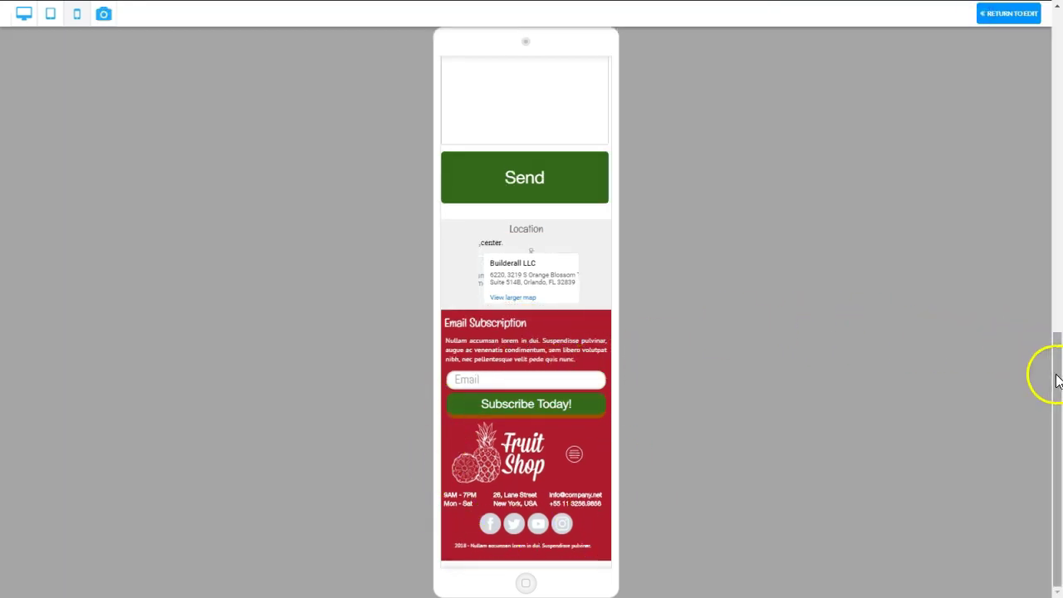
scroll(1053, 357, up, 1)
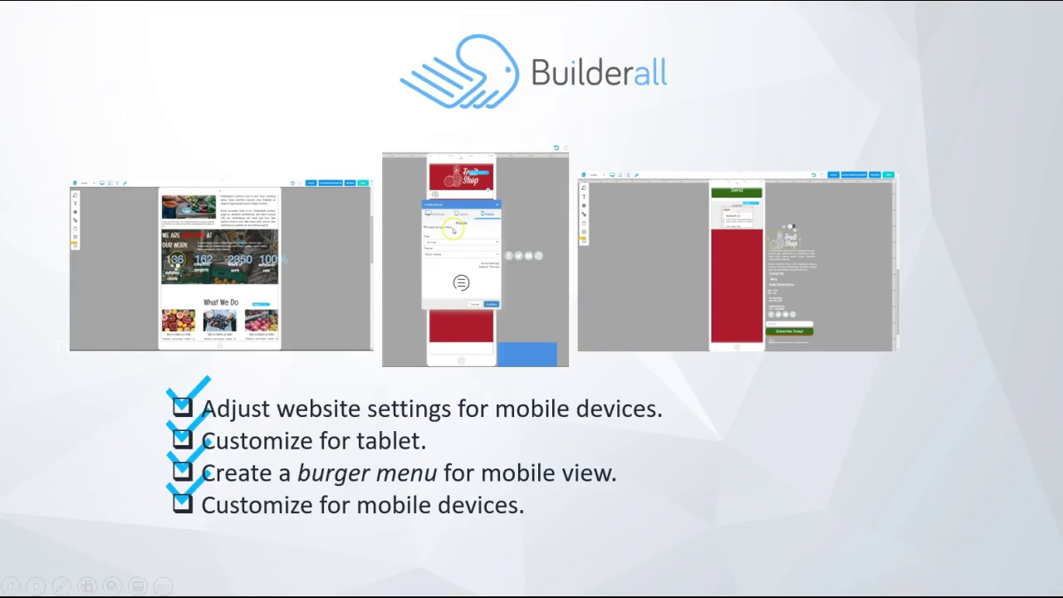